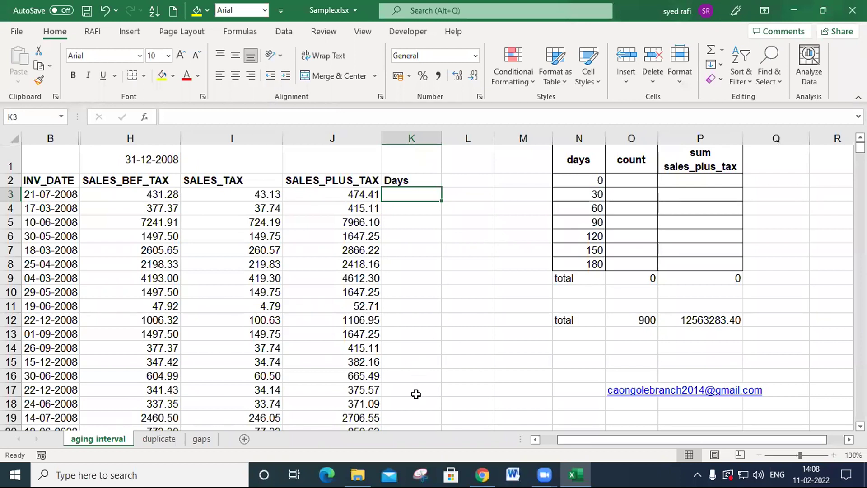
- Enter the formula =H1-B3 in cell K3 to calculate the days between the invoice date and the date in H1
key("ctrl+n")
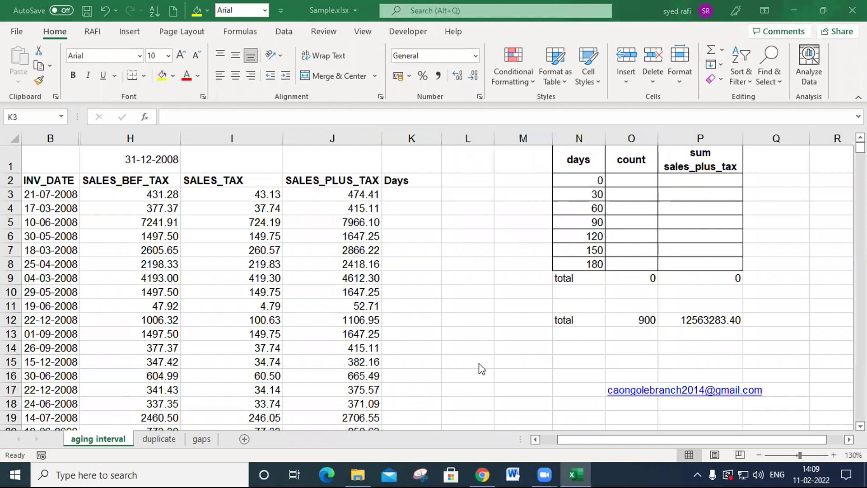
left_click(407, 197)
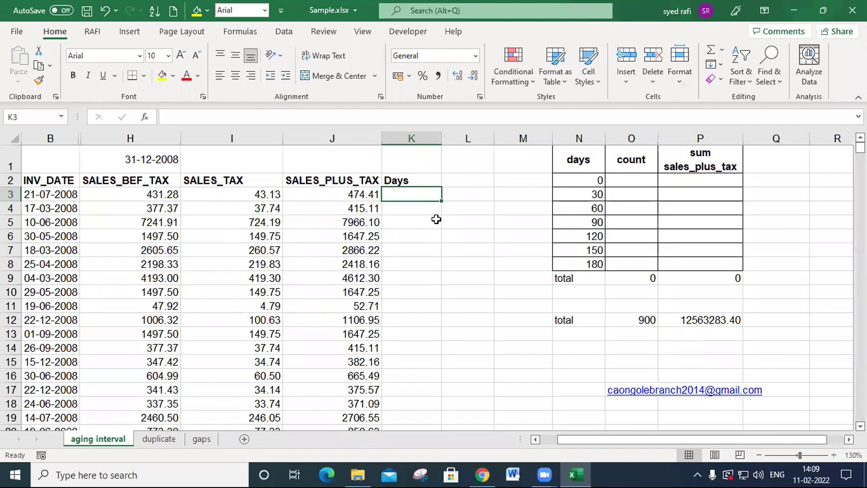
type("=")
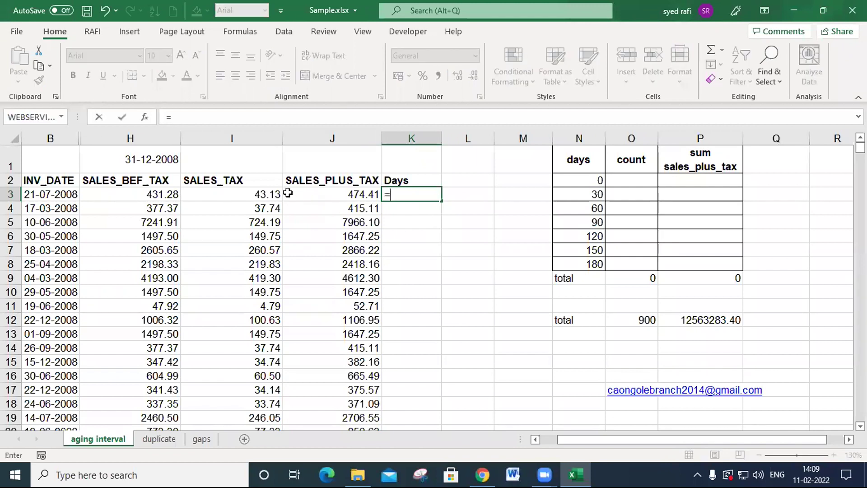
left_click(140, 160)
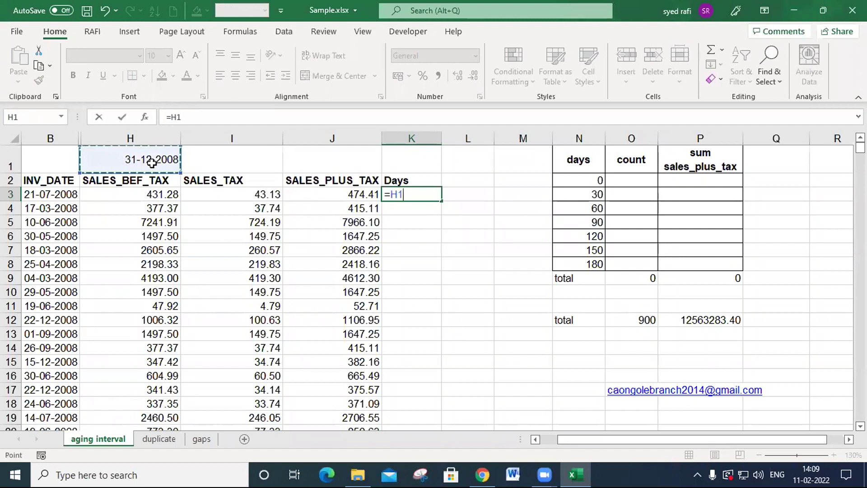
type("-")
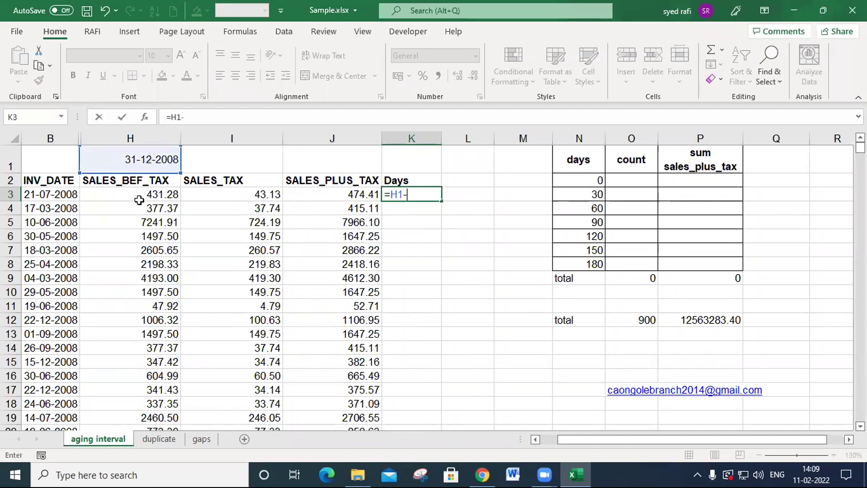
left_click(57, 195)
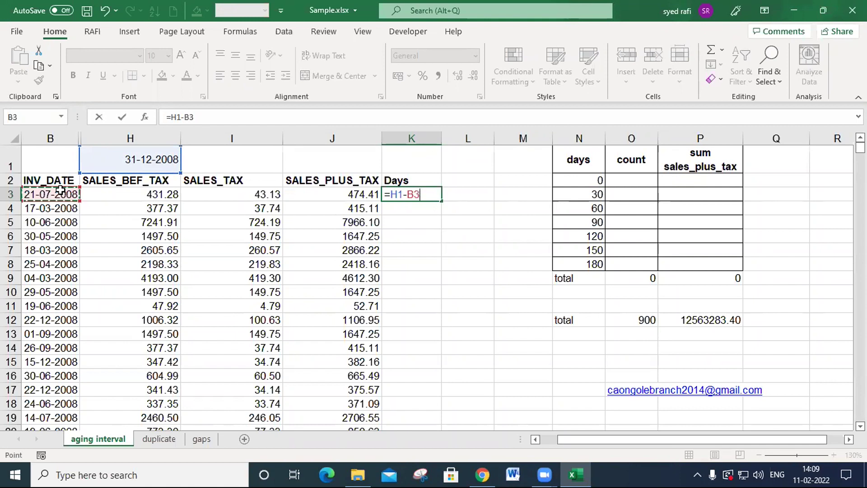
key("Return")
key("Up")
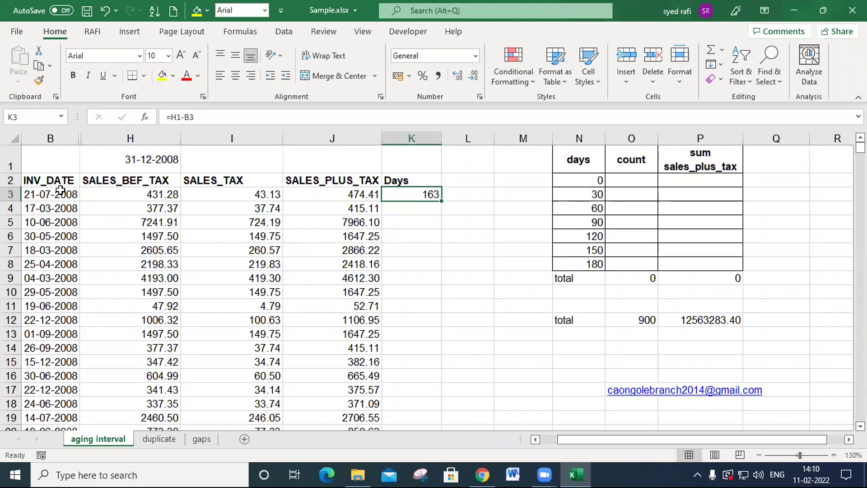
- Try copying the K3 formula down to K8, checking the cell references used in K3 and K4
left_click_drag(441, 202, 441, 267)
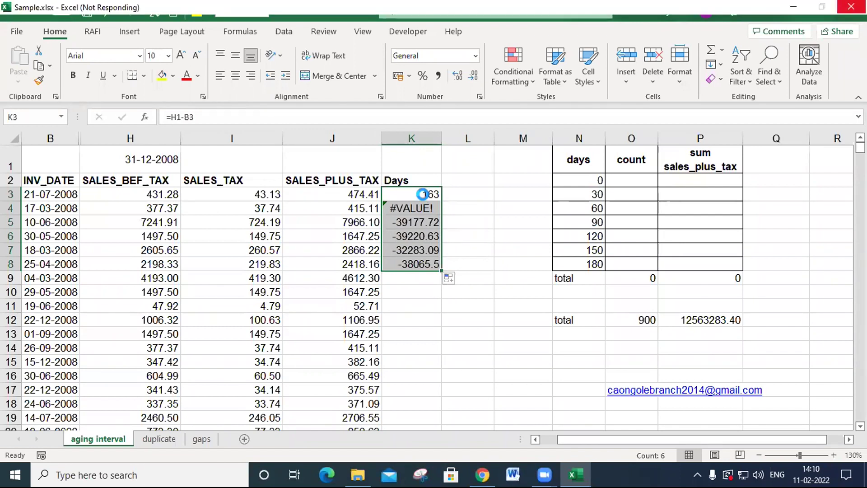
double_click(422, 194)
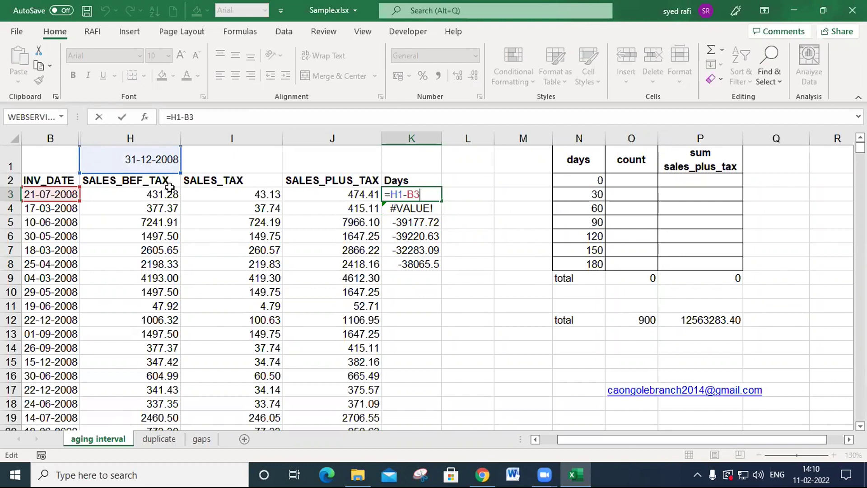
key("Return")
double_click(409, 207)
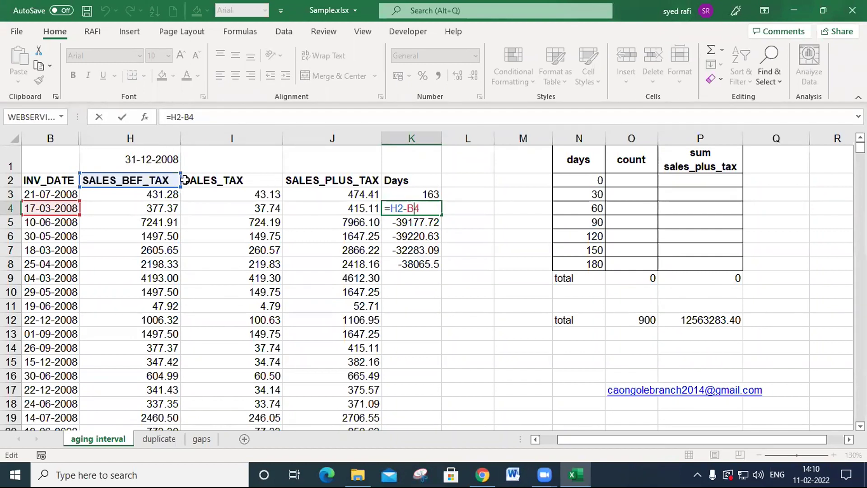
key("Return")
left_click(439, 198)
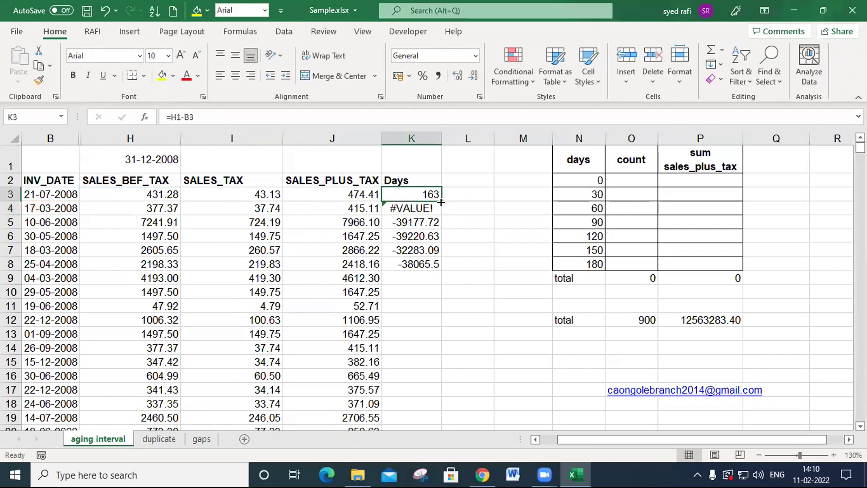
left_click_drag(441, 201, 440, 270)
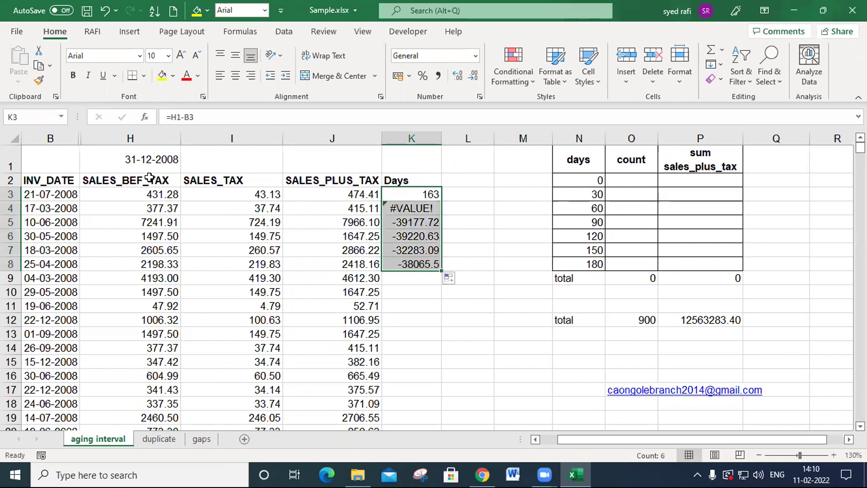
- Examine the date in H1 and the column H cells below it that the copied formulas refer to
left_click(149, 158)
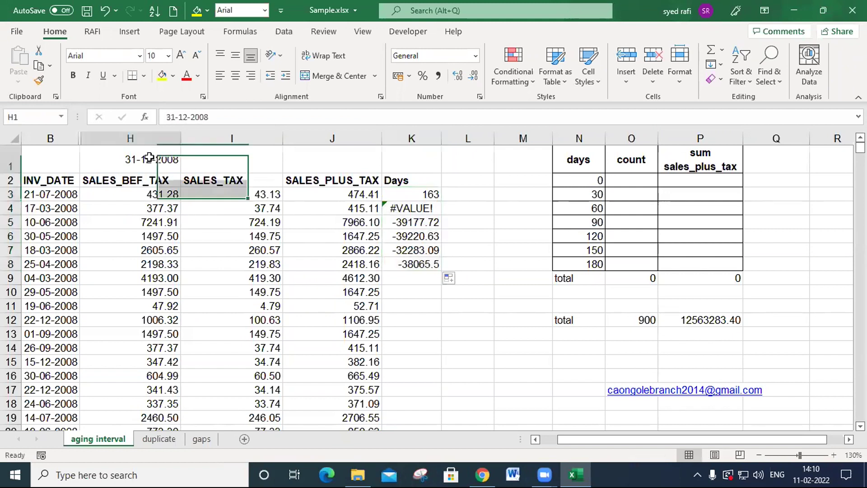
left_click(157, 181)
key("Down")
key("Down")
key("Down")
key("Down")
key("Down")
key("Down")
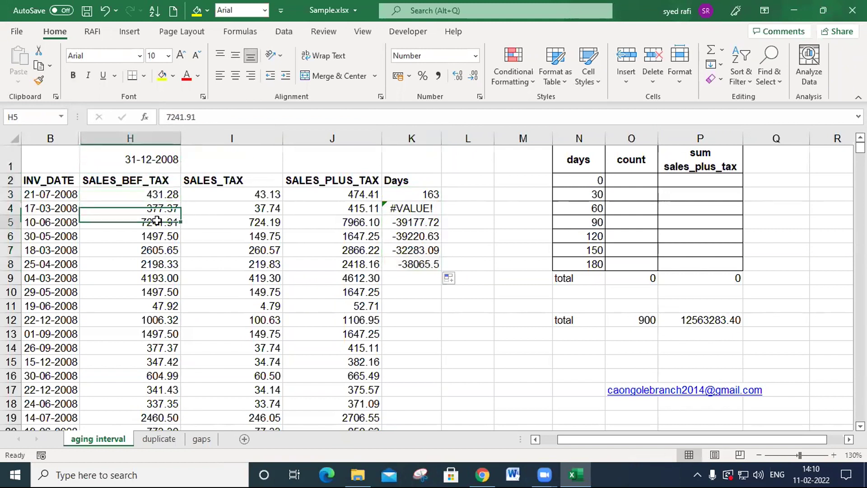
key("Down")
key("Down")
key("Down")
key("Down")
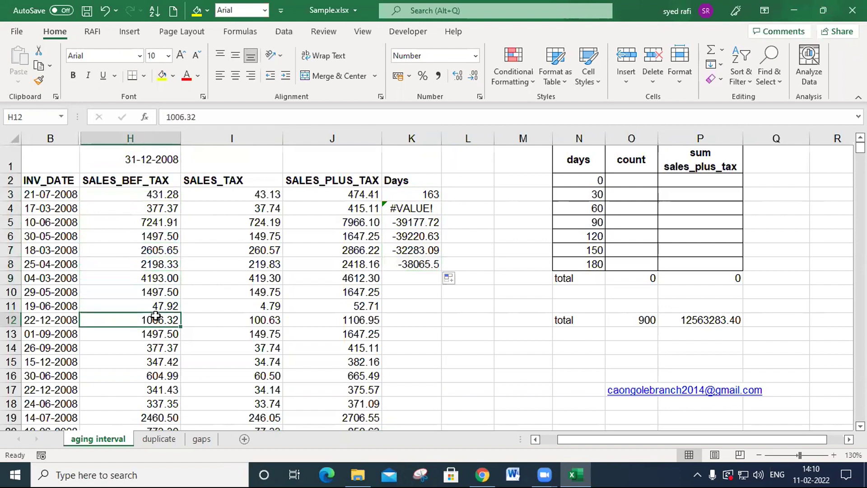
left_click(144, 155)
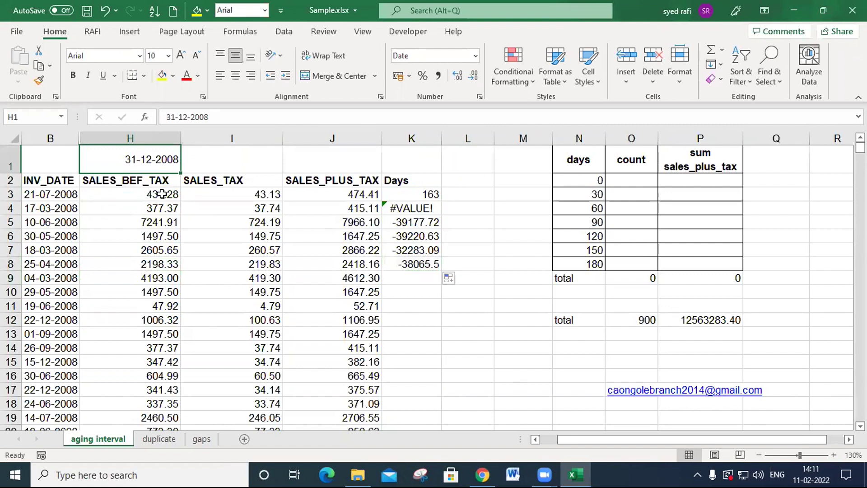
key("ctrl+n")
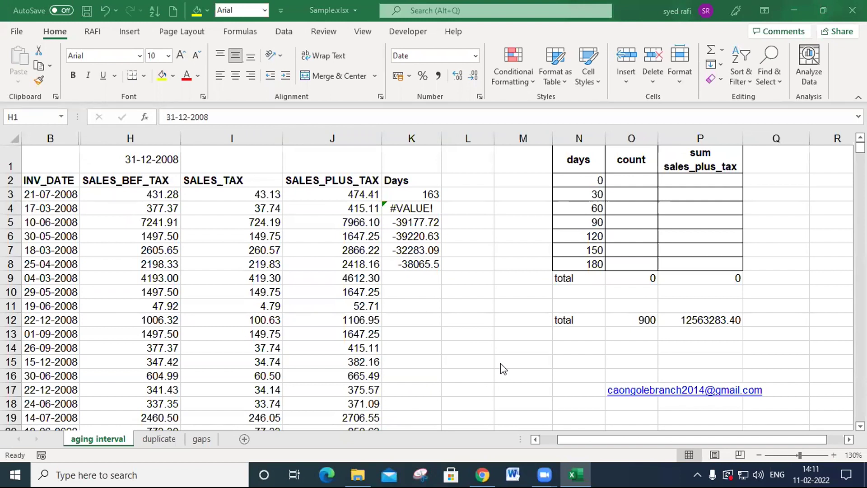
left_click(428, 208)
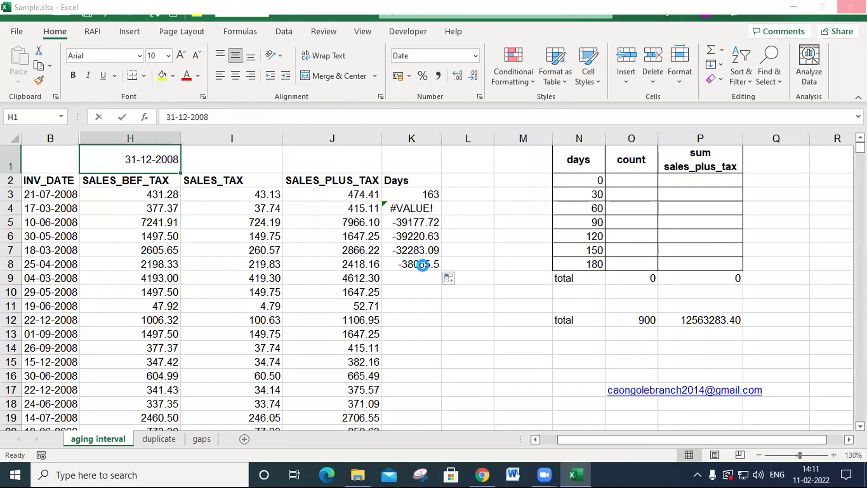
double_click(117, 162)
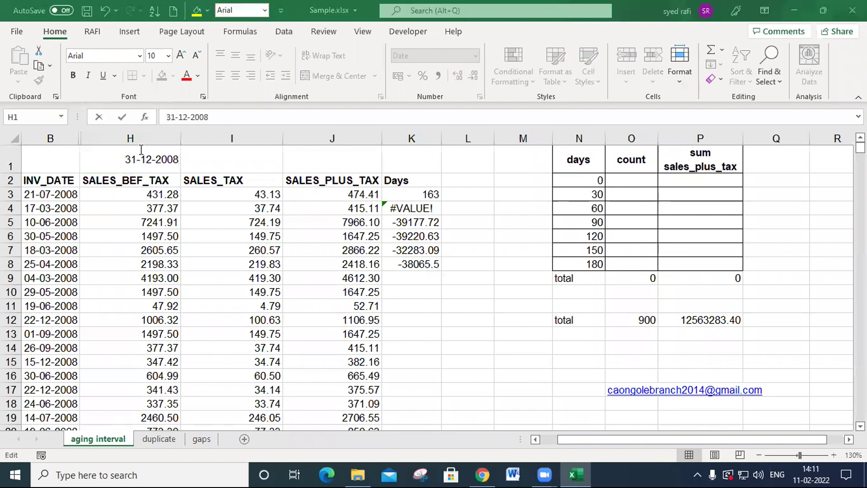
- Lock the row of the date reference in K3 so the formula reads =H$1-B3
left_click(420, 195)
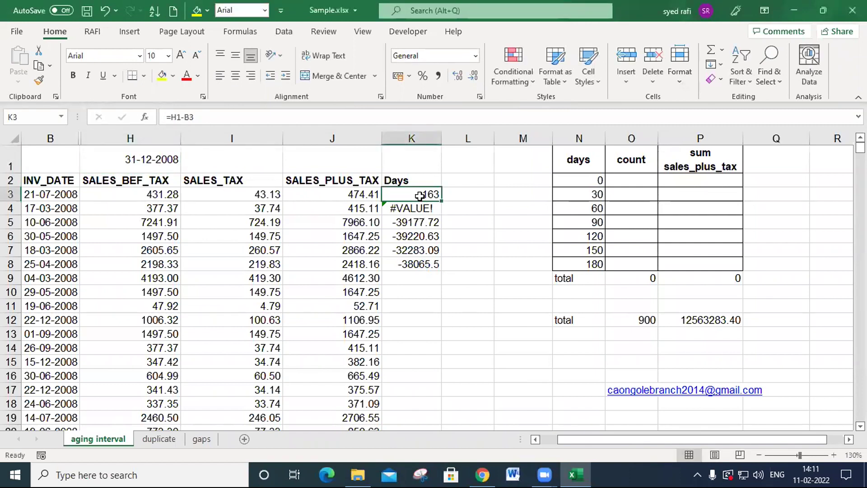
double_click(420, 195)
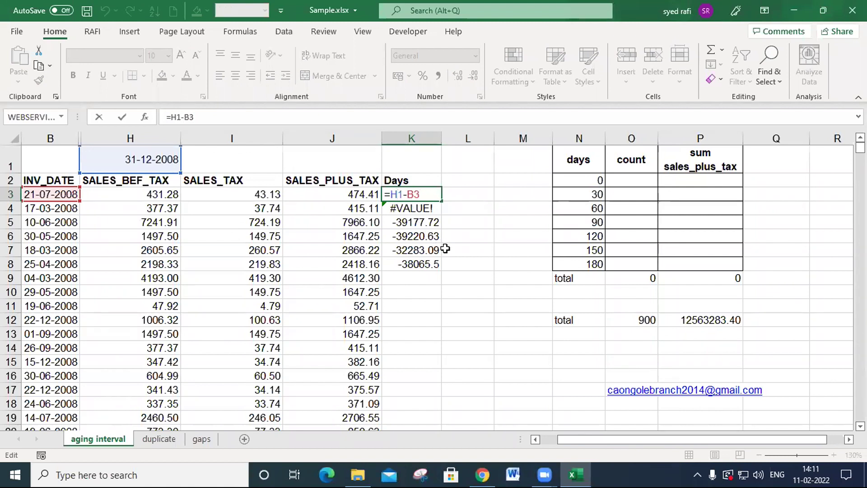
type("$")
key("Return")
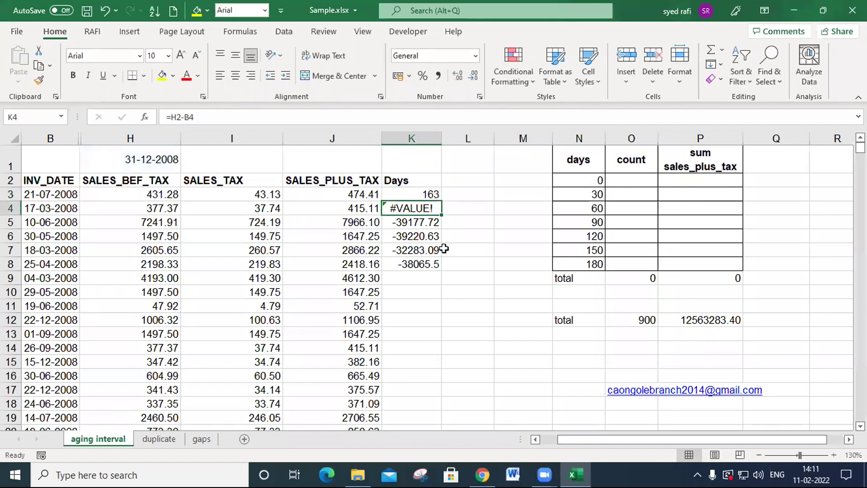
- Copy the K3 formula down the Days column through K902 and review the formula in K3
left_click(426, 194)
left_click_drag(442, 200, 449, 251)
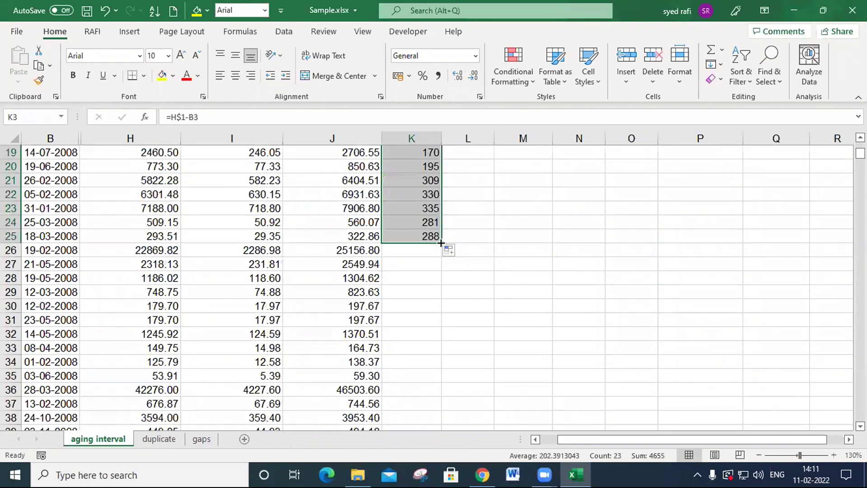
double_click(442, 244)
scroll(543, 226, "down", 12)
scroll(542, 225, "down", 7)
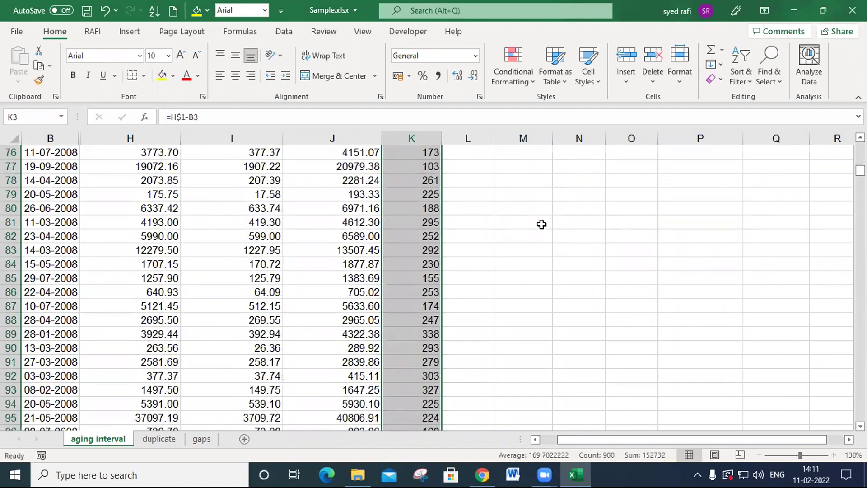
scroll(542, 224, "up", 20)
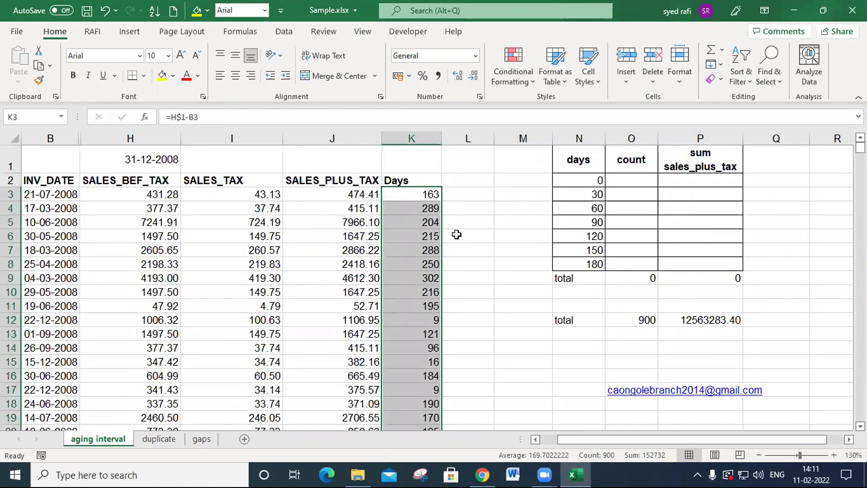
double_click(427, 194)
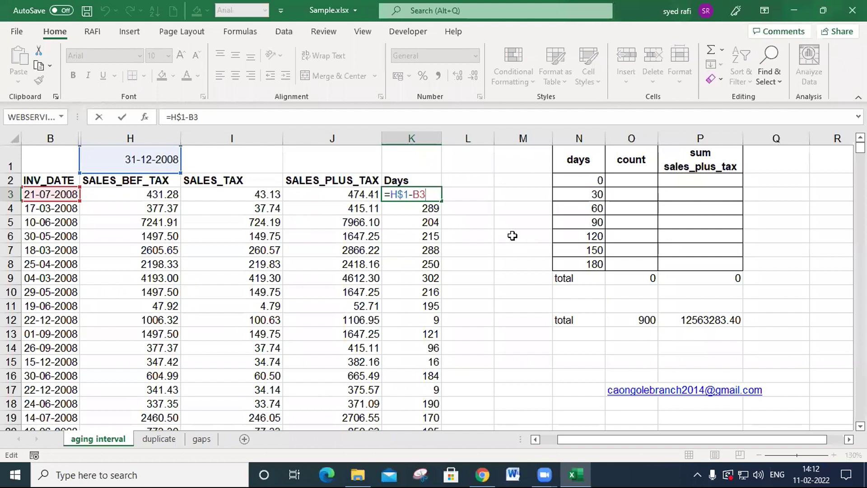
key("Return")
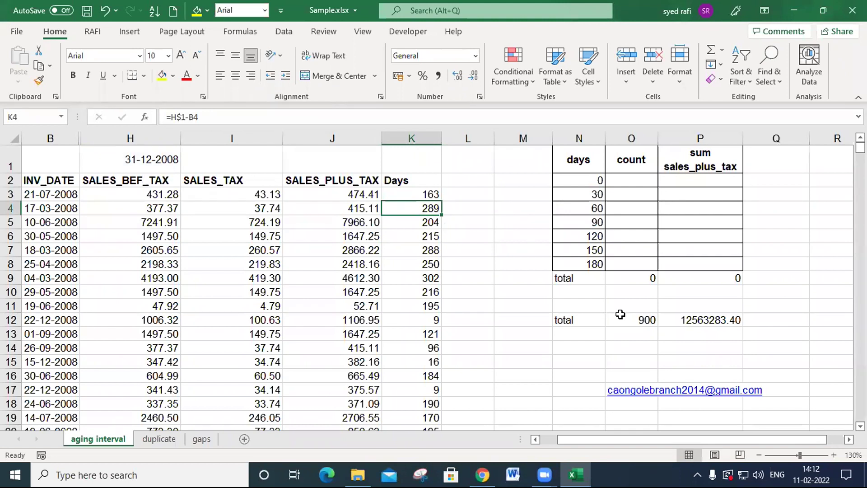
- Start a COUNTIF formula in O2 with the Days values K3:K902 as its range
left_click(633, 177)
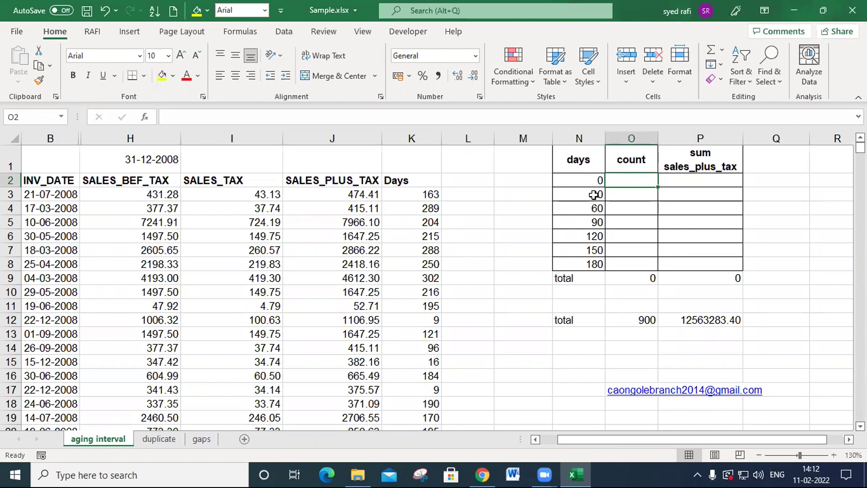
type("=coun")
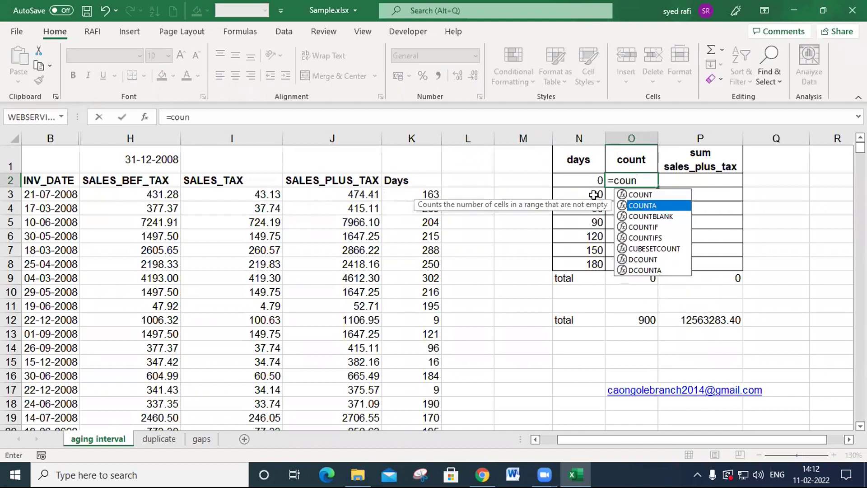
key("Down")
key("Down")
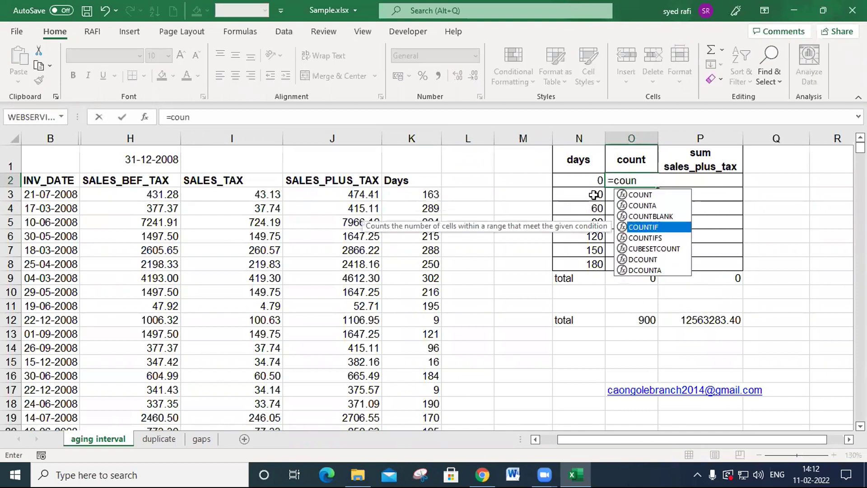
key("Tab")
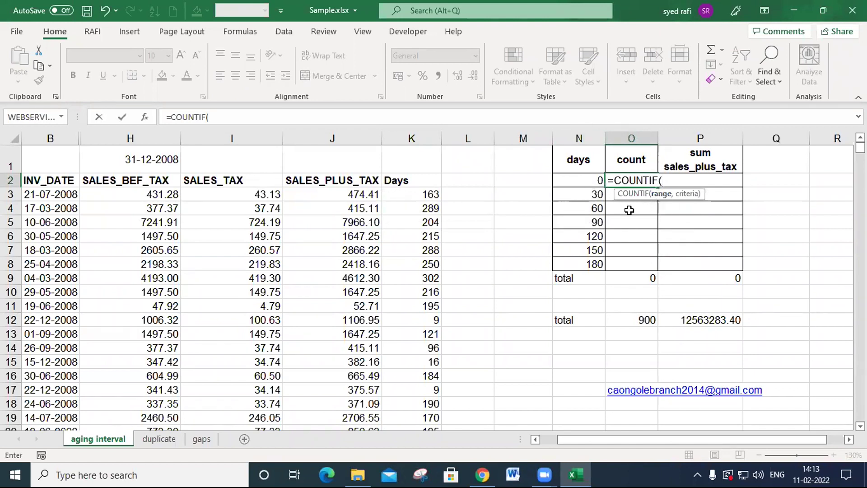
left_click(421, 194)
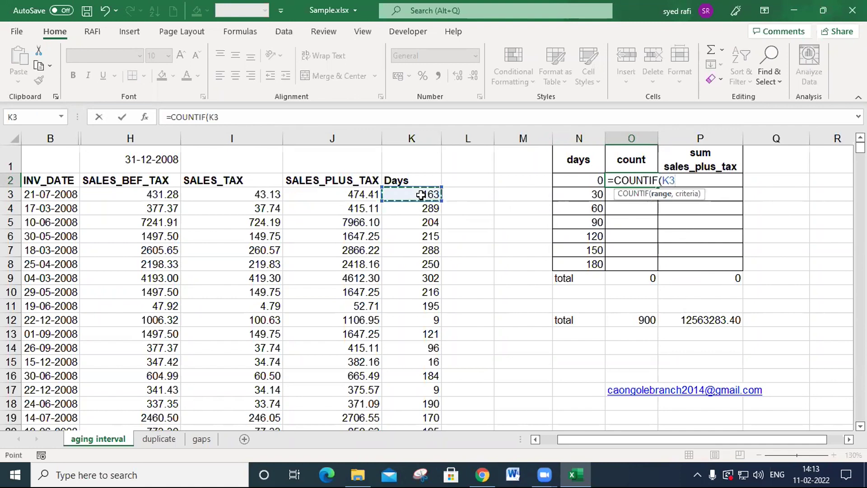
key("ctrl+shift+Down")
type(",")
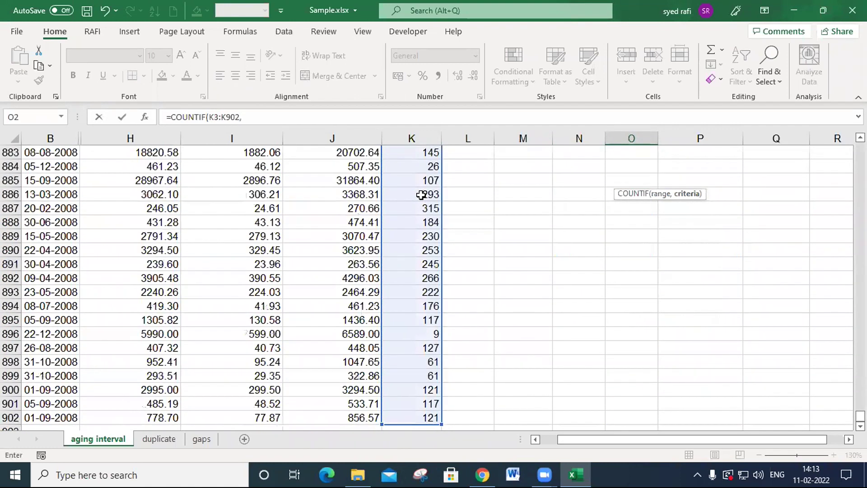
key("Up")
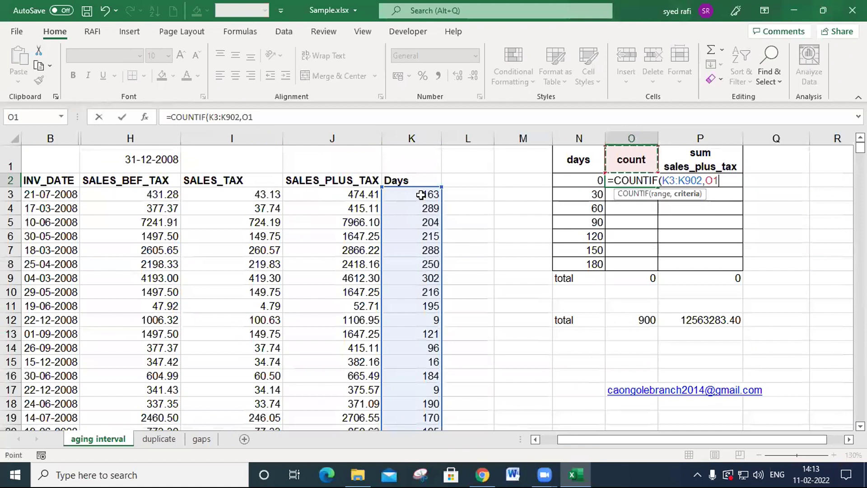
key("BackSpace")
key("BackSpace")
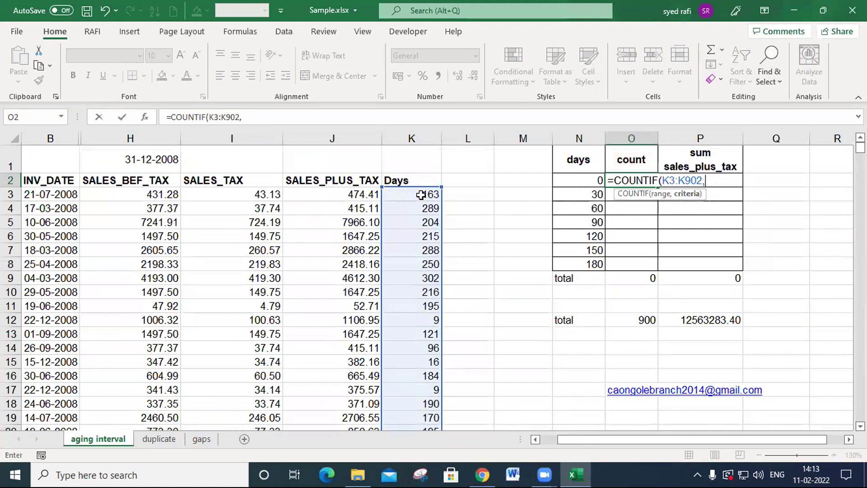
- Complete the O2 formula with the criterion "<30" so it reads =COUNTIF(K3:K902,"<30")
type("\"<30\")")
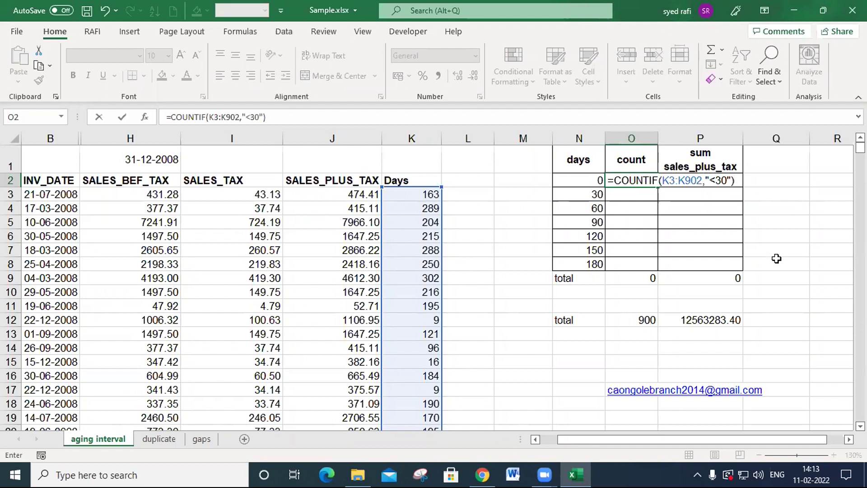
key("F2")
type("=")
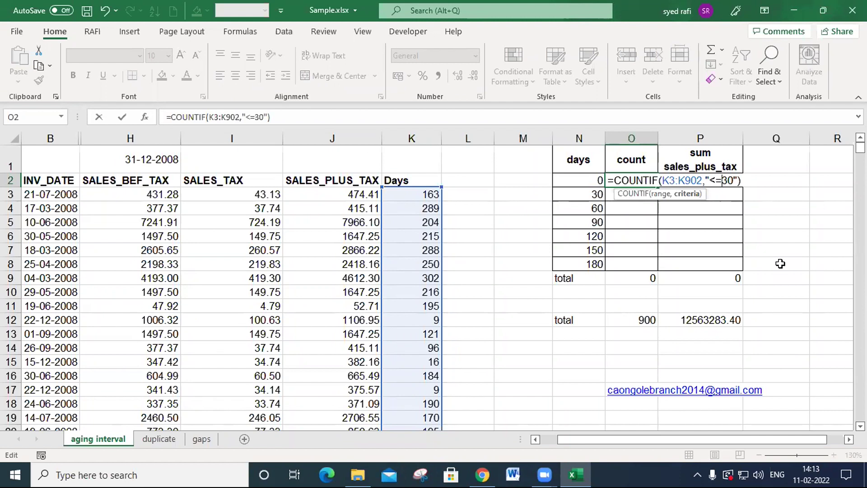
key("BackSpace")
type("=")
key("BackSpace")
key("ctrl+Return")
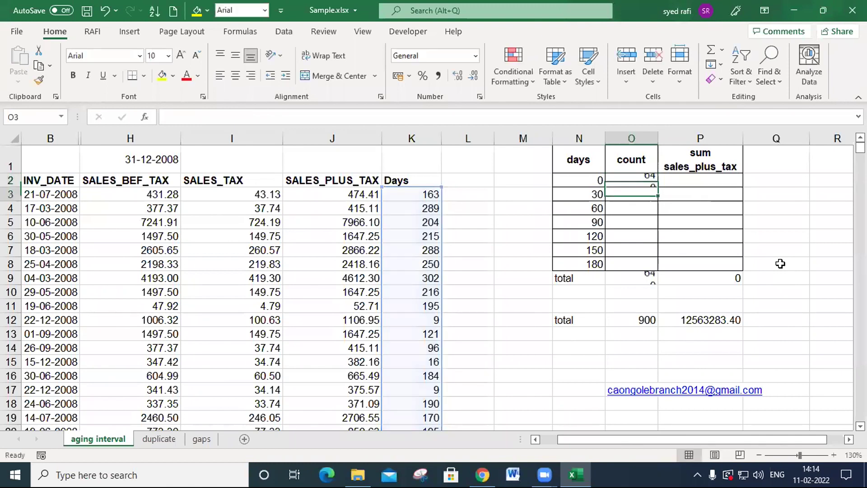
- Change the criterion of the O2 formula to "<=30" so that invoices of exactly 30 days are included
key("ctrl+c")
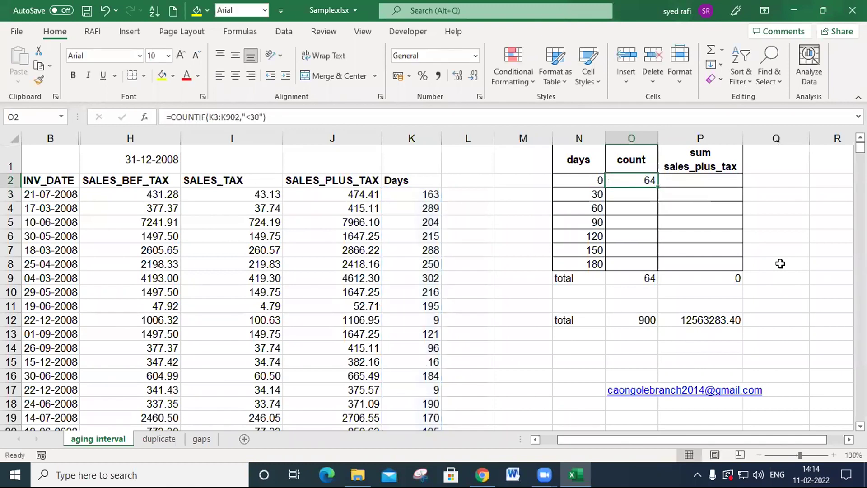
key("F2")
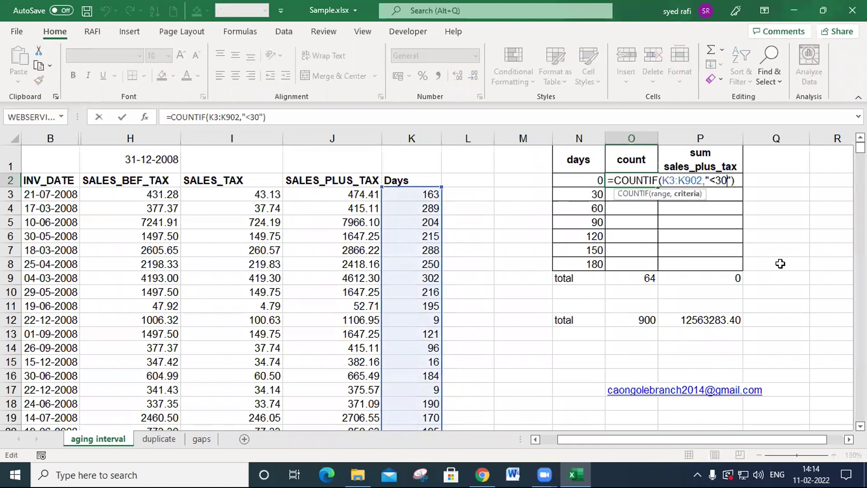
key("Left")
key("Left")
key("Left")
key("Left")
type("=")
key("ctrl+Return")
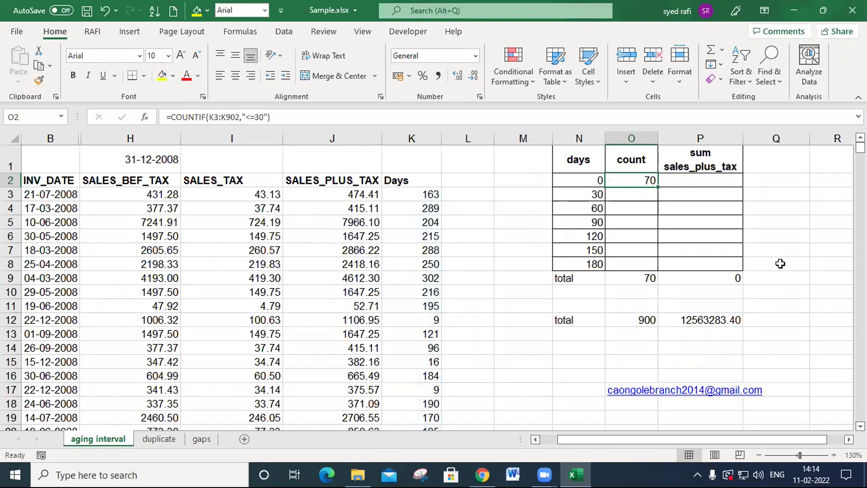
- Review the COUNTIF formula in O2, checking its range and the less-than-or-equal criterion
key("F2")
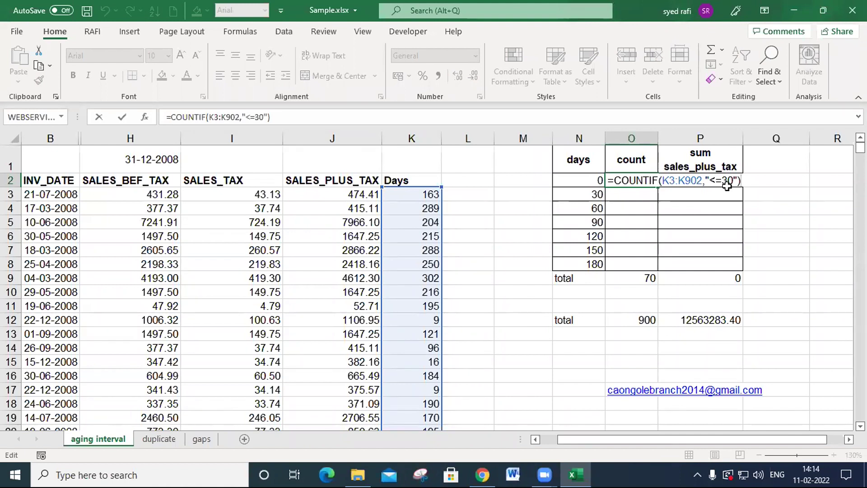
key("Left")
key("Left")
key("Left")
key("Left")
key("BackSpace")
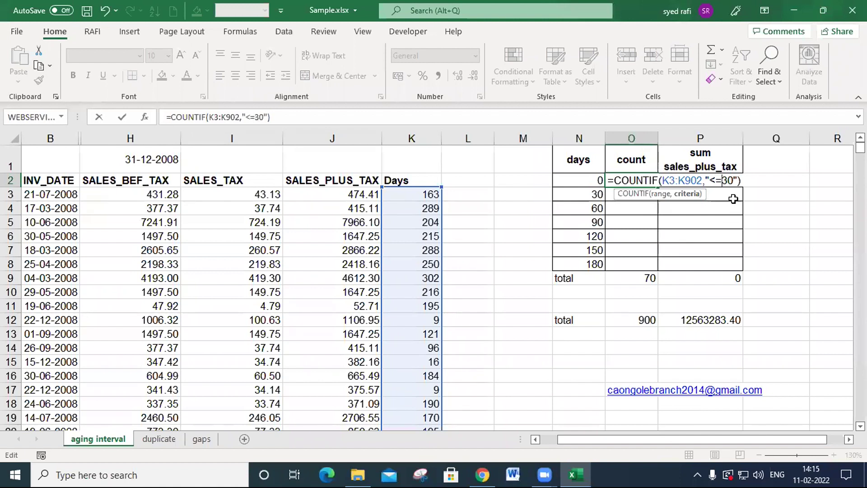
key("Return")
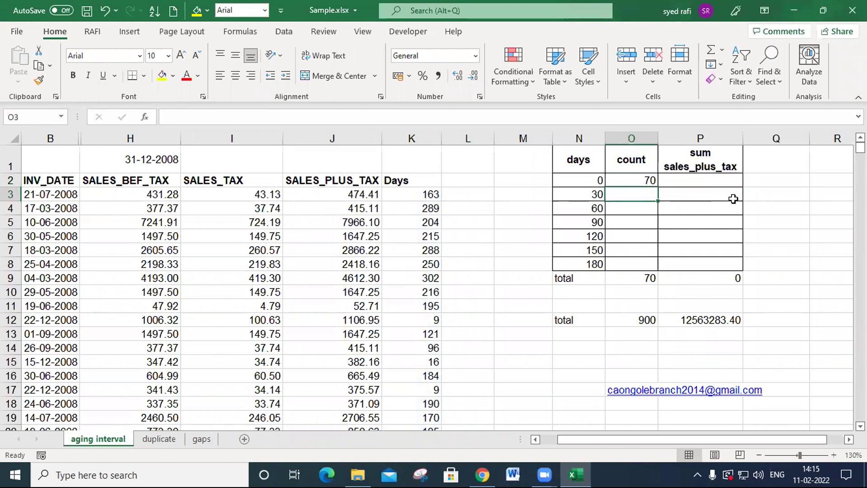
double_click(625, 180)
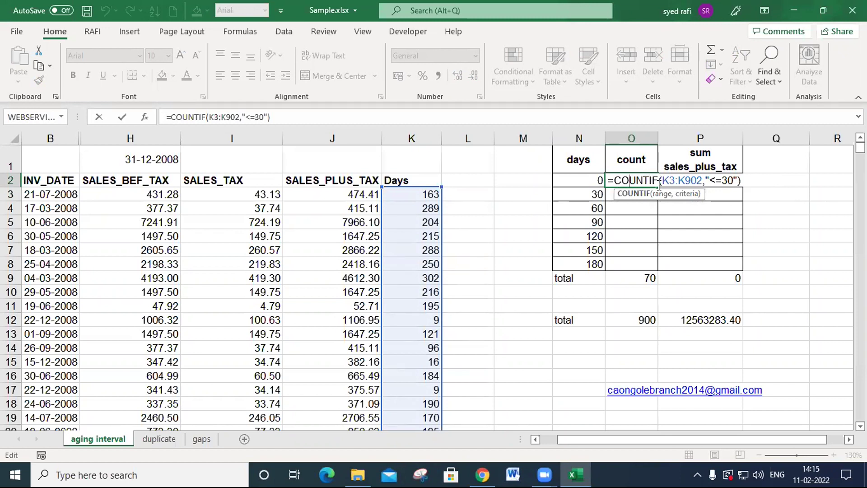
key("Return")
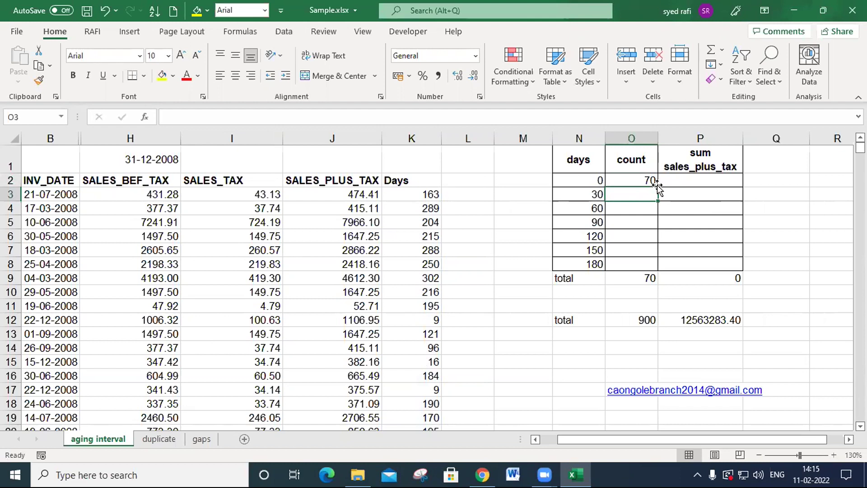
- Start a COUNTIFS formula in O3 with K3:K902 as the first criteria range
type("=coun")
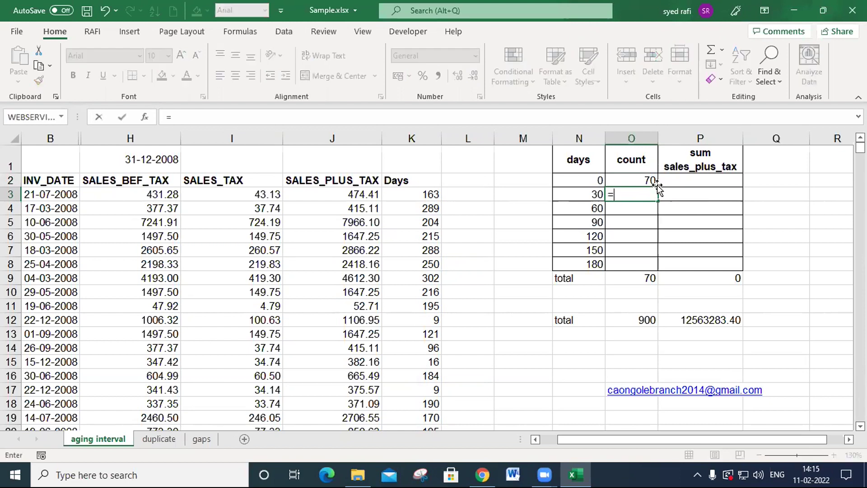
key("Down")
key("Down")
key("Down")
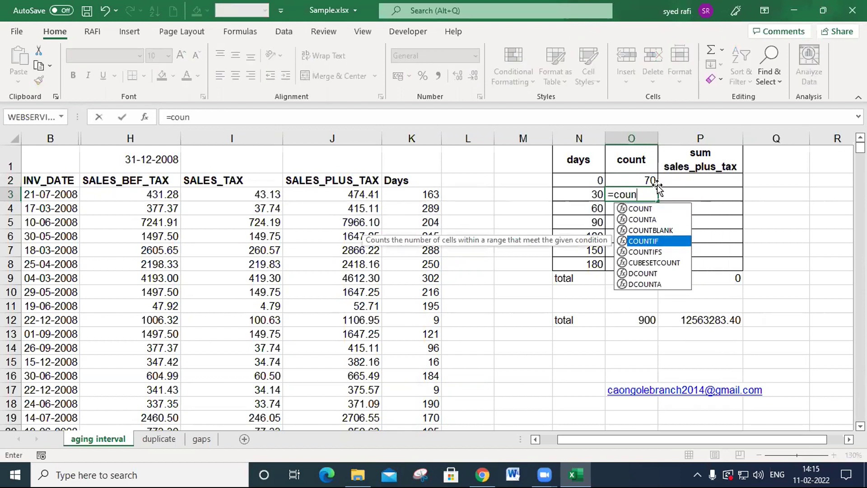
key("Tab")
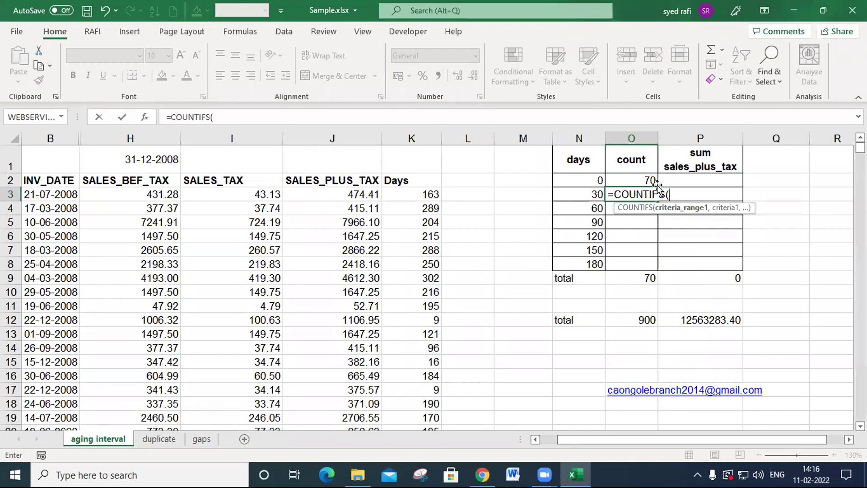
left_click(421, 197)
key("ctrl+shift+Down")
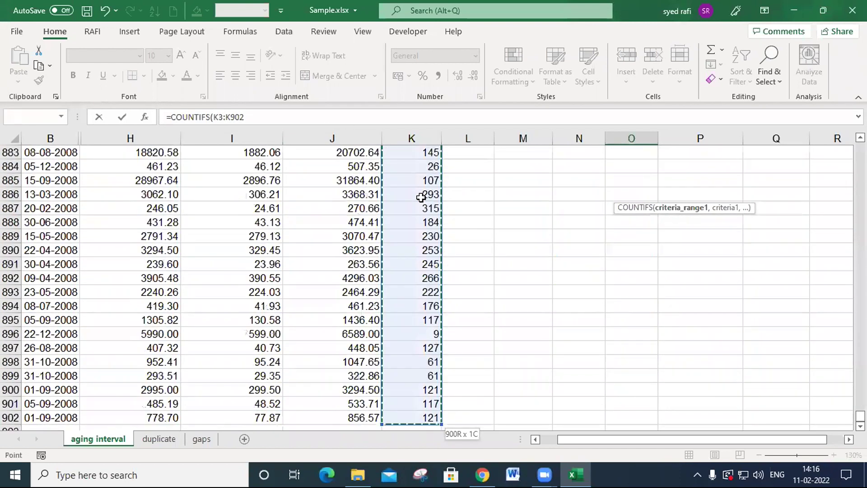
type(",")
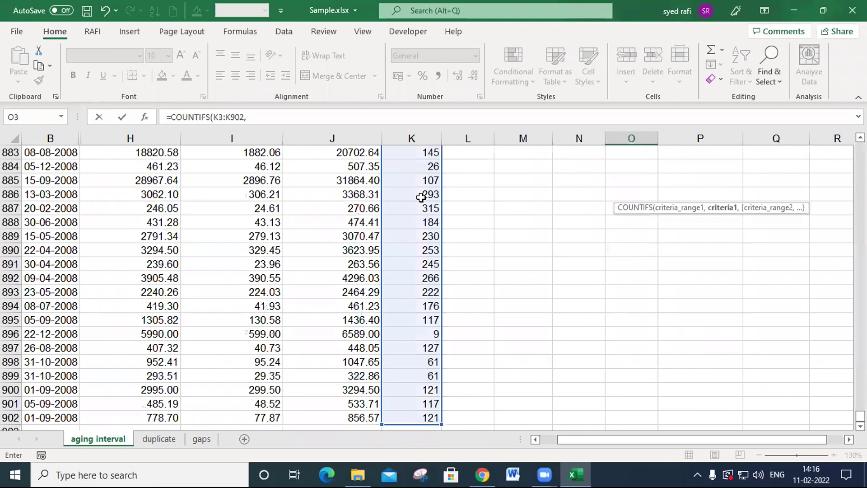
type("O2")
- Set the first criterion of the O3 COUNTIFS formula to >=31, opening it with a quotation mark
key("BackSpace")
key("BackSpace")
type("\">=31")
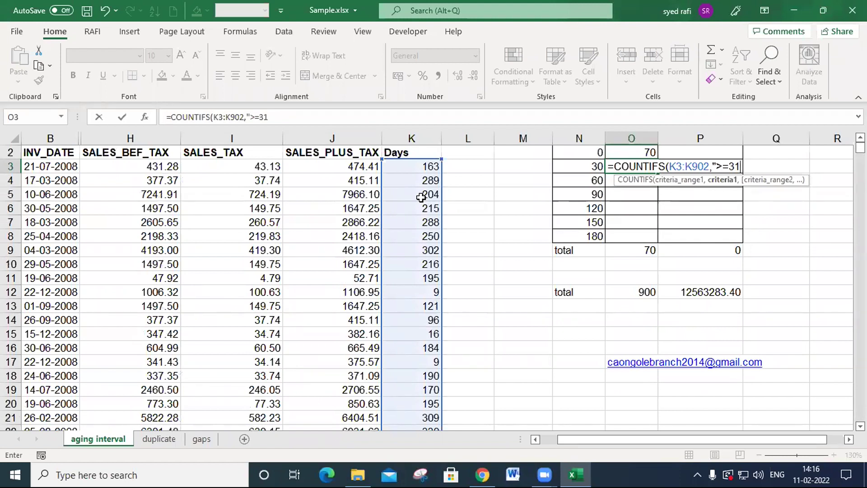
type(",")
- Add K3:K902 with the criterion "<=60" to the O3 formula, then enter it and accept the proposed correction
left_click(430, 167)
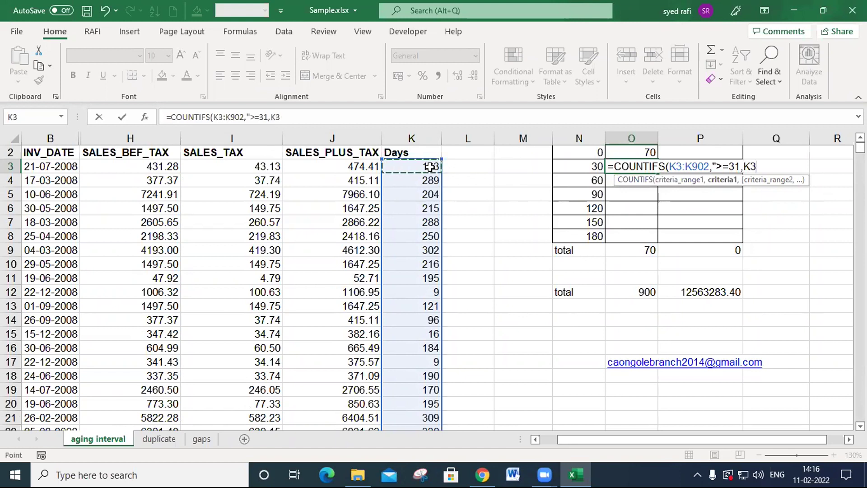
key("ctrl+shift+Down")
type(",\"<=60\"")
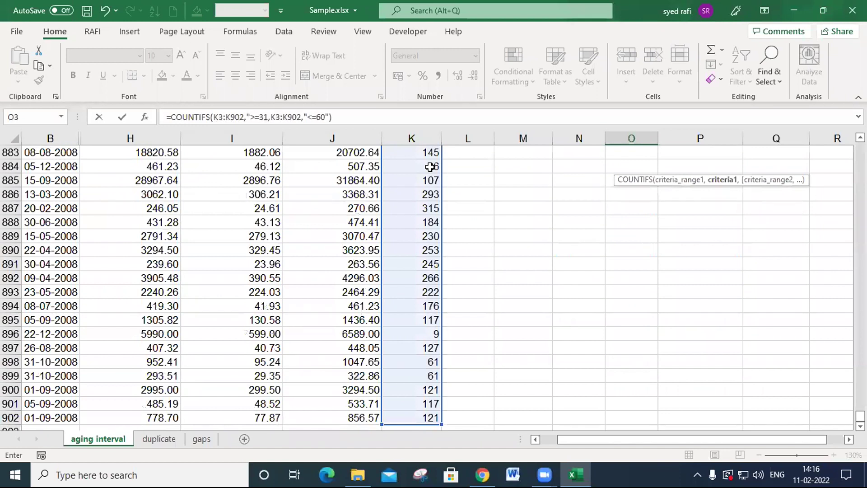
key("Return")
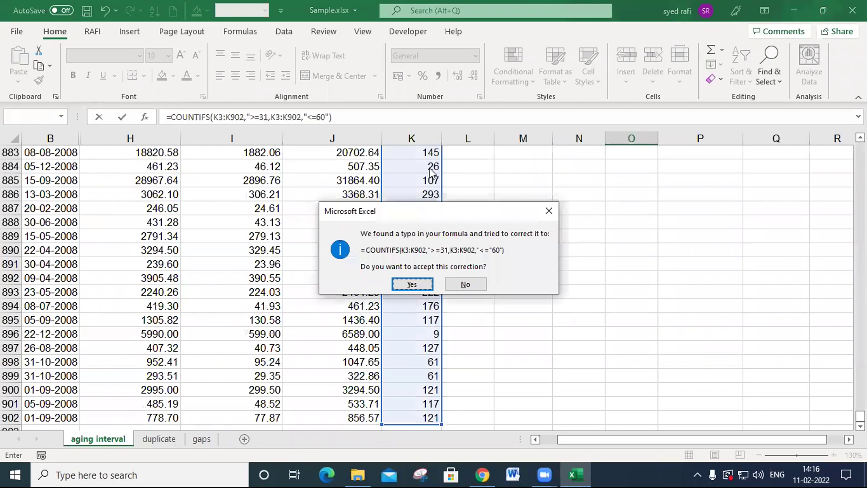
key("Return")
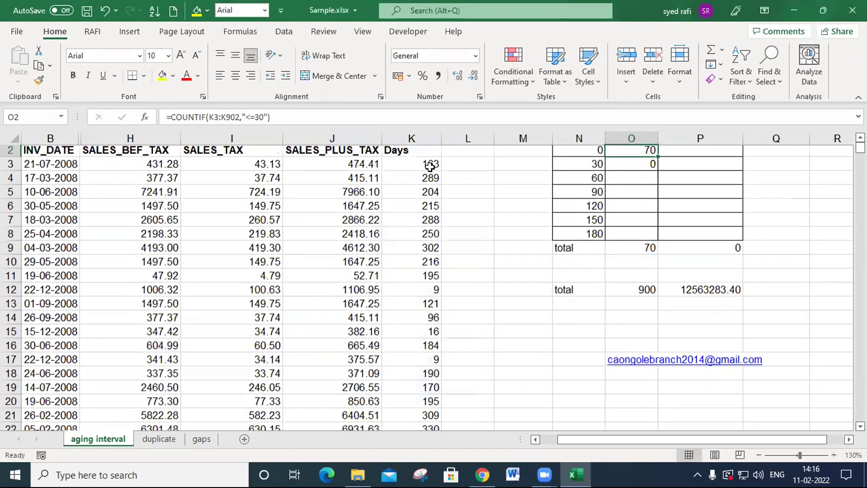
- Fix the quotation marks in O3 so the formula reads =COUNTIFS(K3:K902,">=31",K3:K902,"<=60")
key("Down")
key("F2")
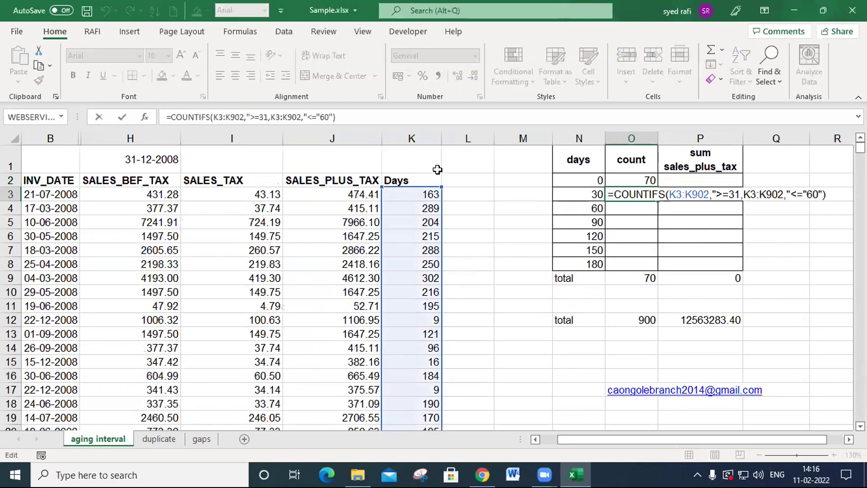
left_click(808, 194)
key("BackSpace")
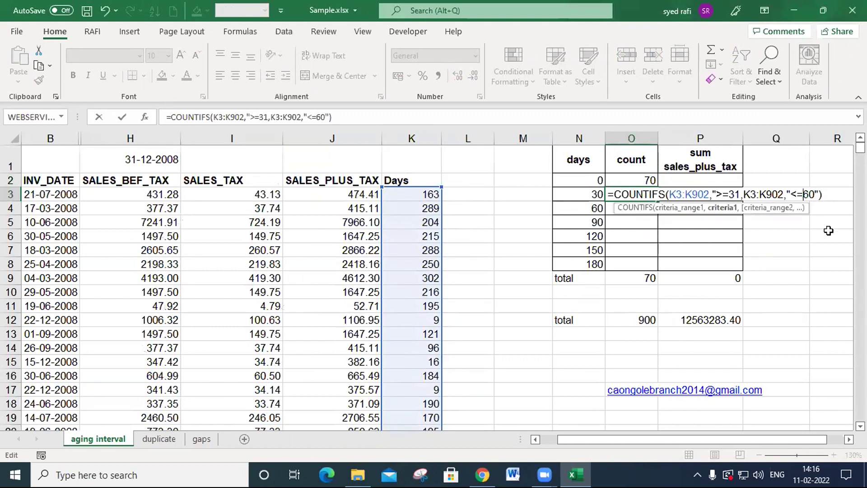
left_click(742, 195)
type("\"")
key("ctrl+Return")
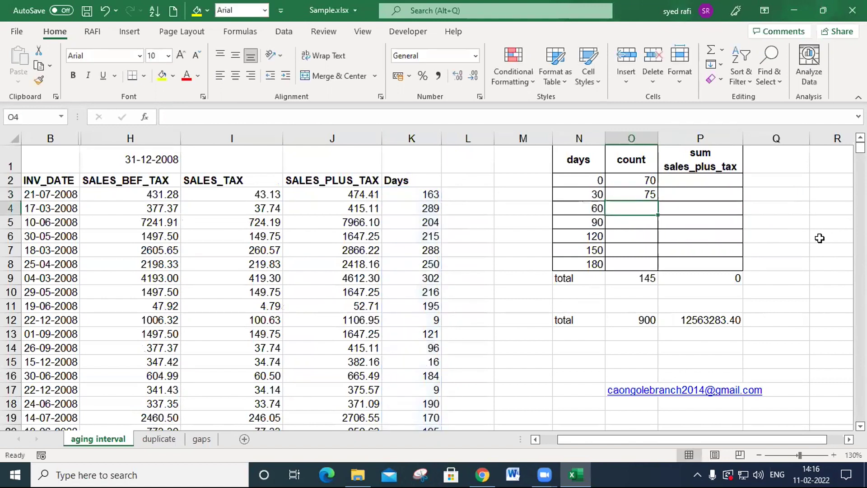
- Review the COUNTIFS formula in O3, checking both criteria ranges and their criteria
key("F2")
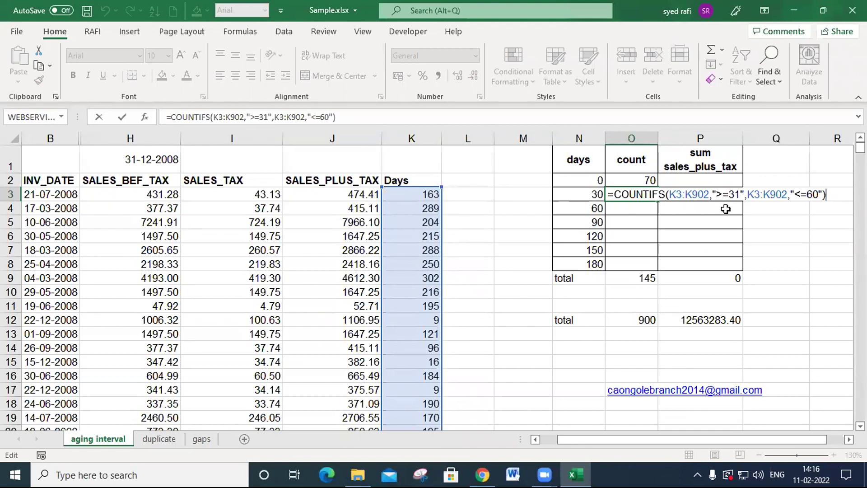
key("Return")
key("Up")
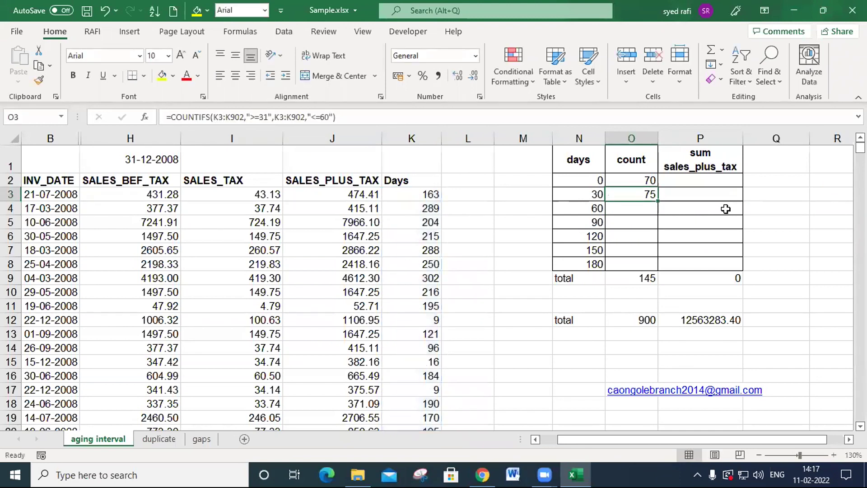
double_click(642, 193)
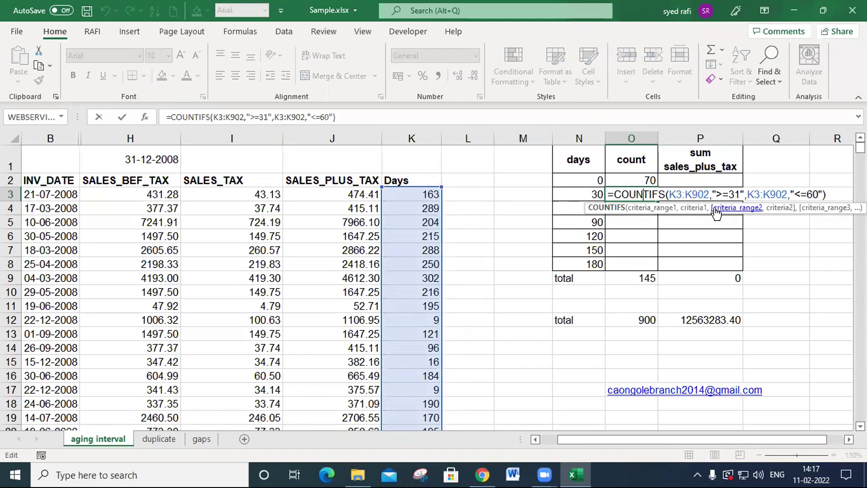
- Try copying the O3 COUNTIFS formula down into O4, and clear O4 again
key("Escape")
left_click(653, 210)
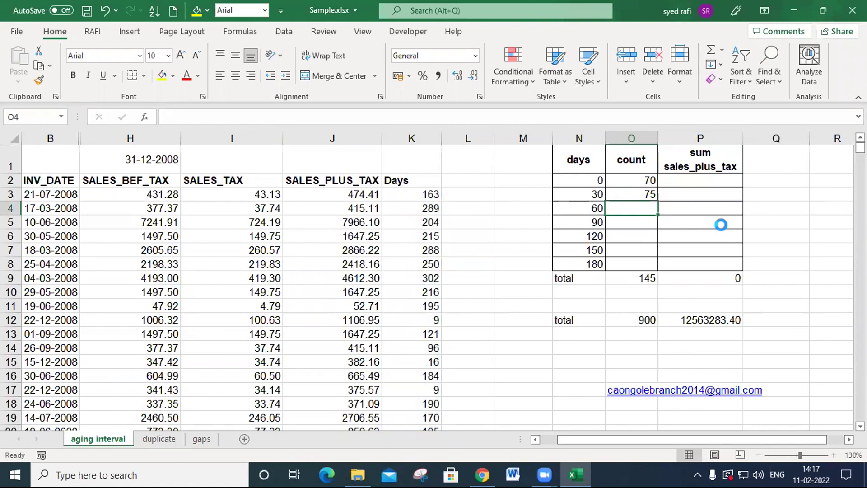
key("ctrl+d")
key("Delete")
left_click(647, 193)
double_click(648, 193)
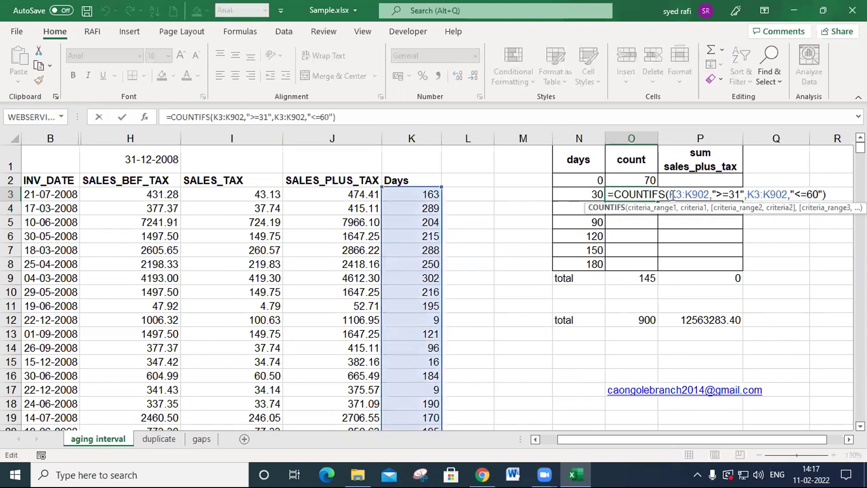
left_click_drag(670, 194, 698, 195)
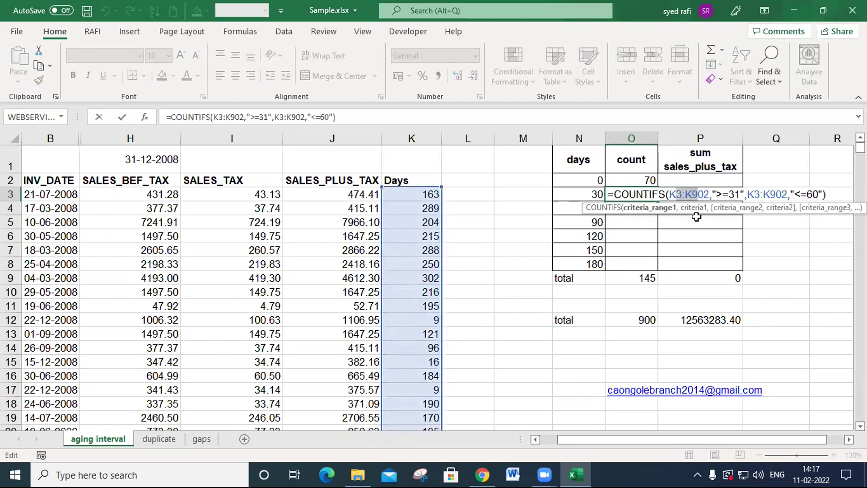
key("F4")
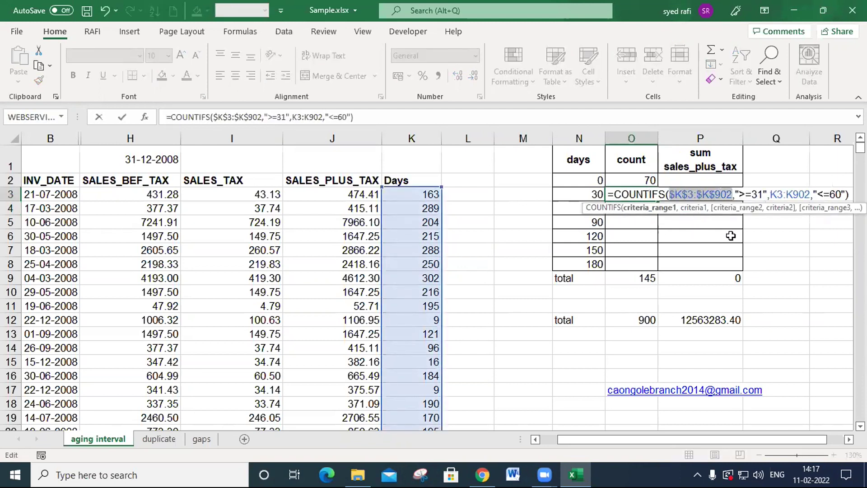
left_click_drag(772, 194, 786, 195)
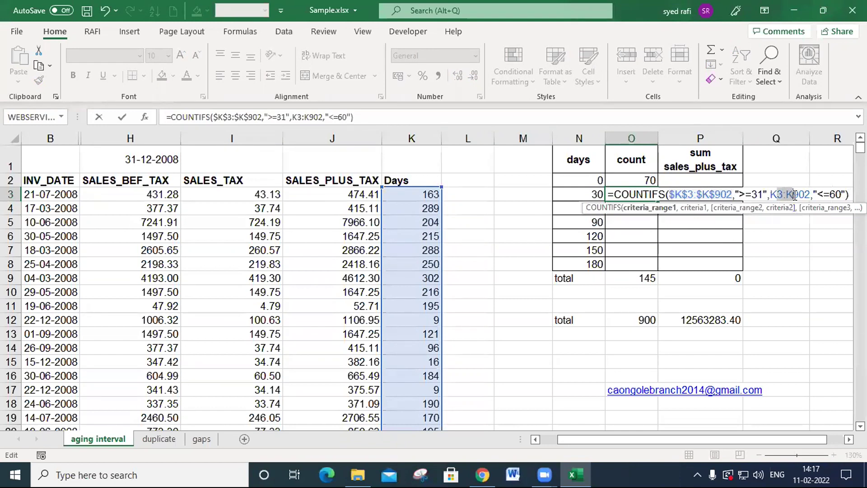
key("F4")
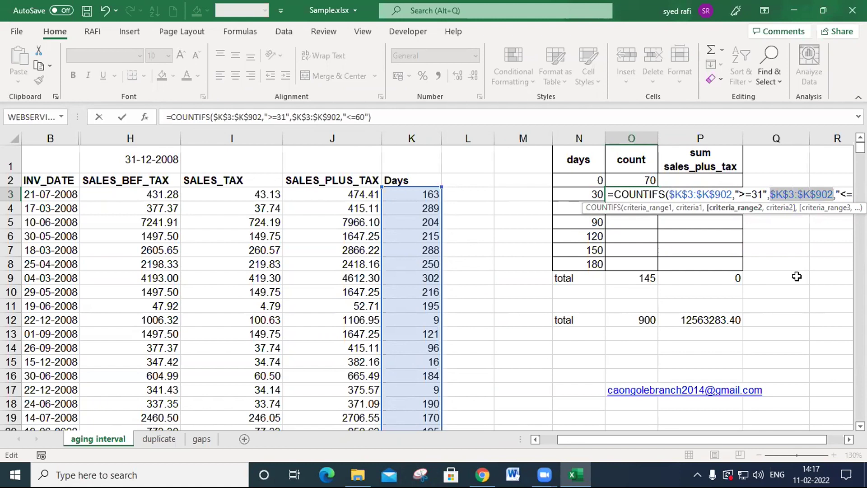
key("F4")
key("F4")
key("F4")
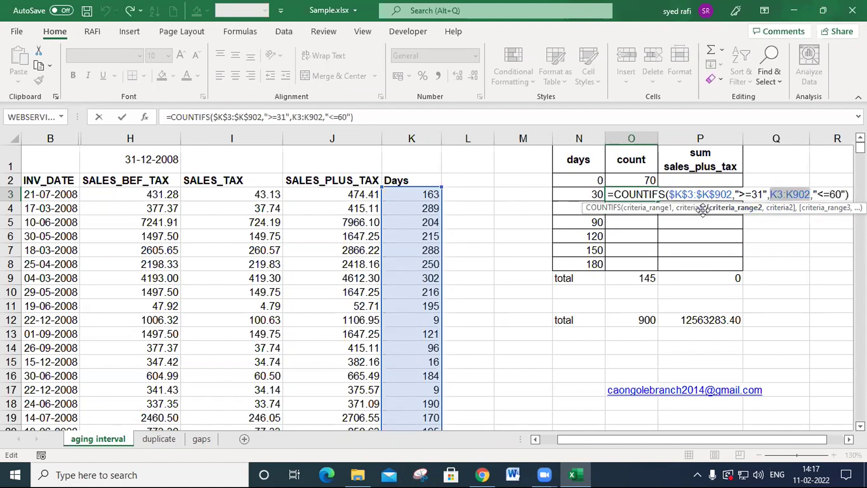
key("F4")
key("F4")
key("F4")
key("F4")
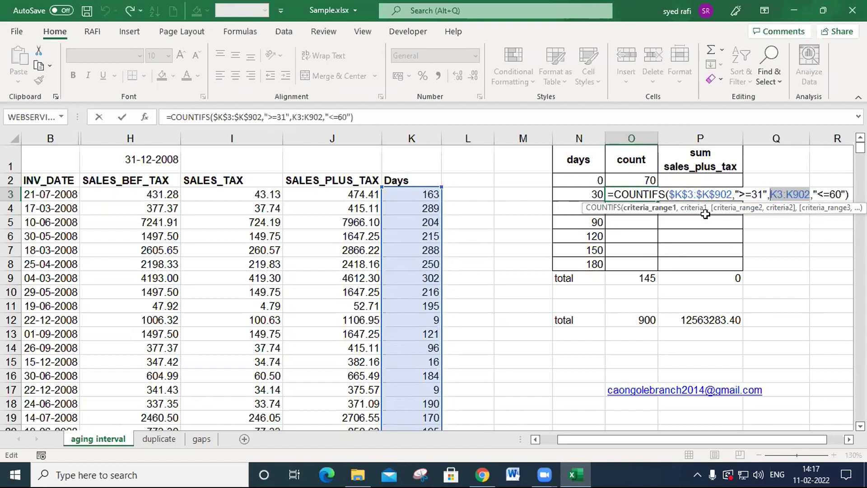
key("Escape")
- Fill O4 from the O3 formula with its relative ranges, and delete the copy
key("Down")
key("ctrl+d")
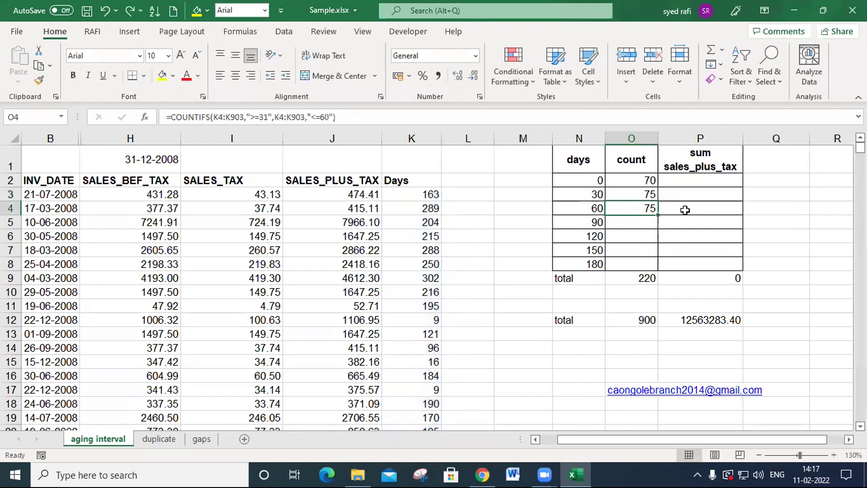
key("Delete")
key("Up")
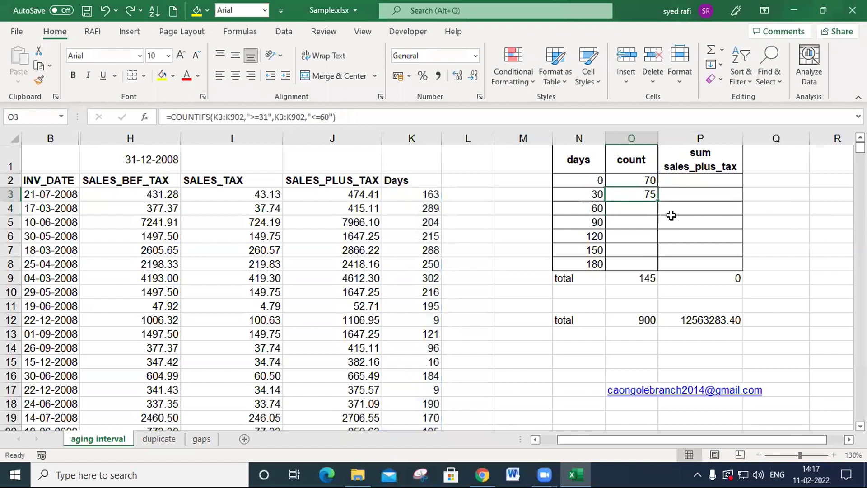
- Fill the O3 COUNTIFS formula down into O4 and inspect the criteria ranges of the copy
double_click(649, 194)
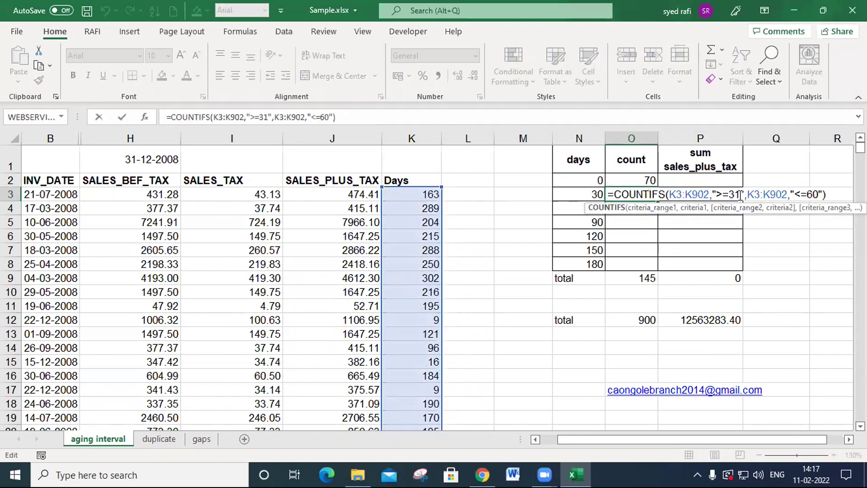
key("Escape")
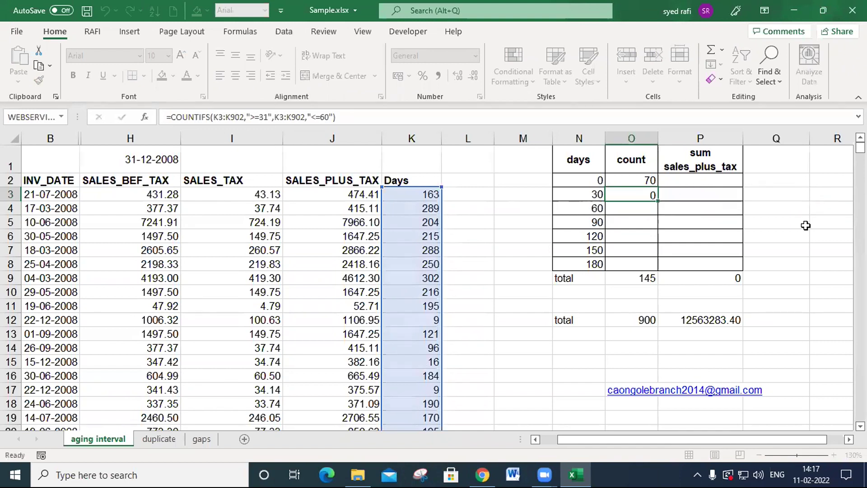
key("Return")
key("ctrl+d")
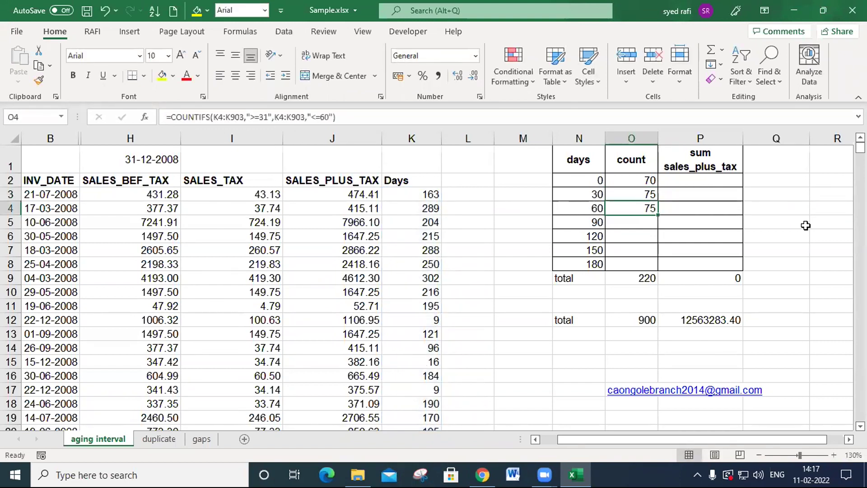
double_click(628, 208)
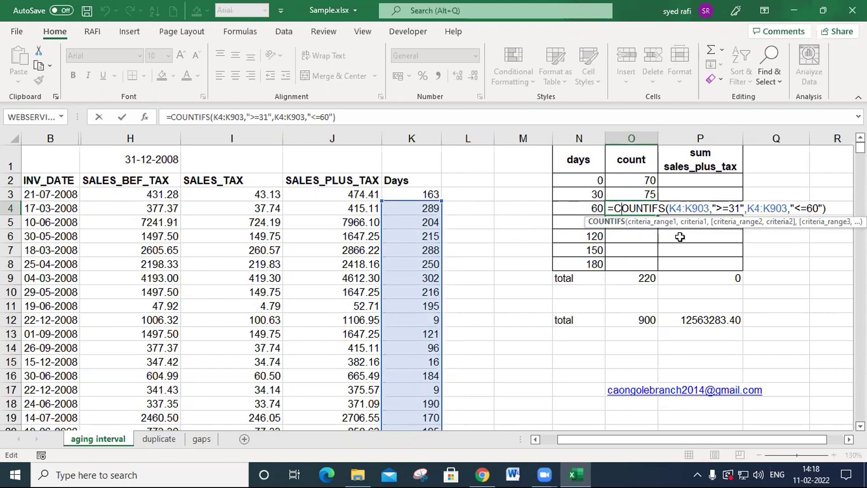
key("ctrl+Return")
- Make both criteria ranges in the O3 COUNTIFS formula absolute as $K$3:$K$902
double_click(641, 197)
left_click_drag(675, 194, 697, 195)
key("F4")
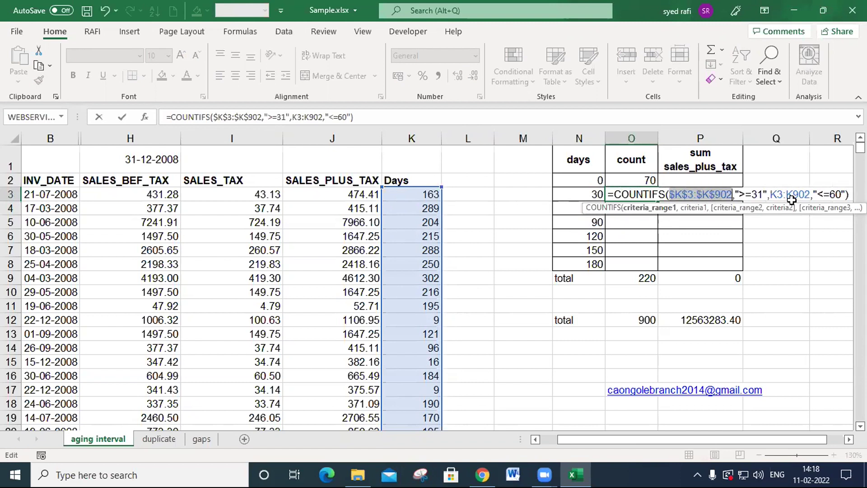
left_click_drag(777, 194, 799, 195)
key("F4")
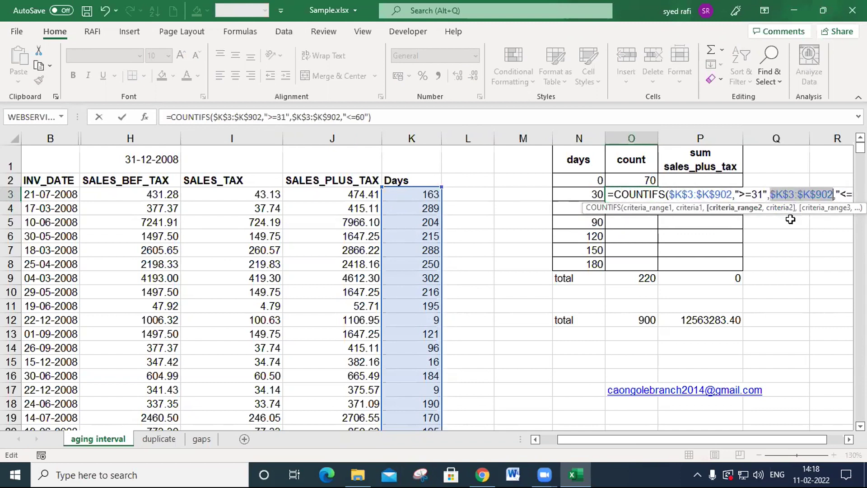
key("Return")
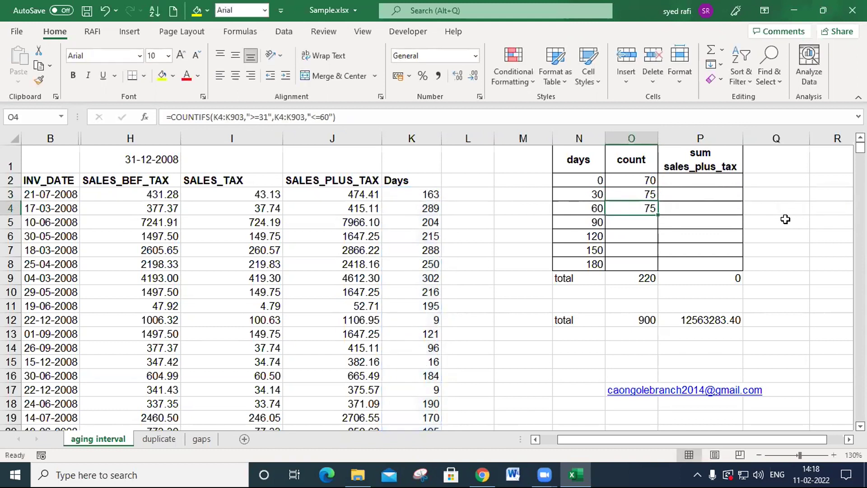
- Copy the O3 formula into O4 and change its criteria to ">=61" and "<=90"
key("ctrl+d")
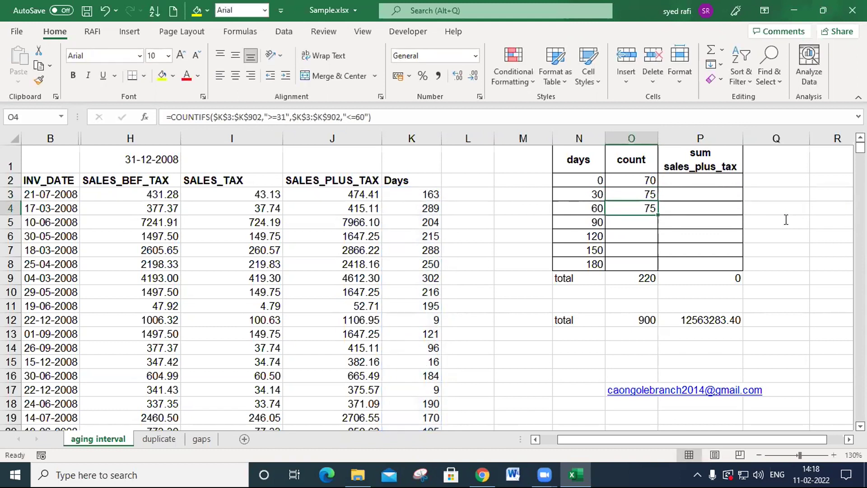
key("F2")
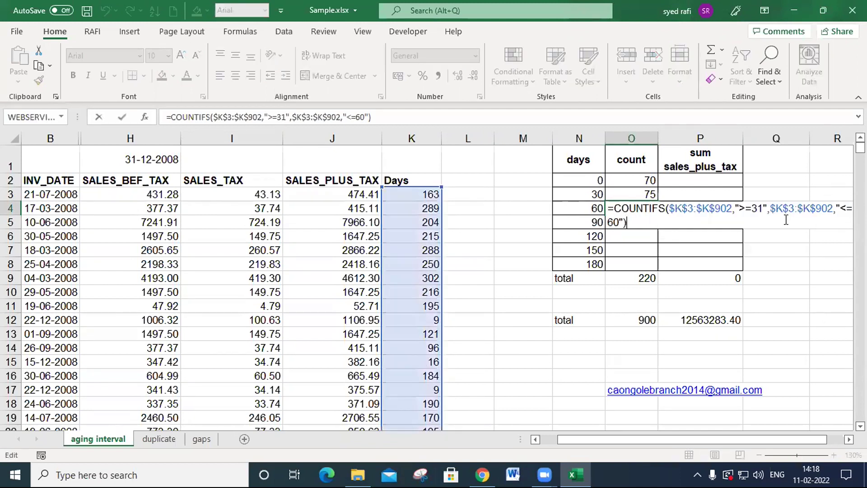
left_click(756, 210)
key("BackSpace")
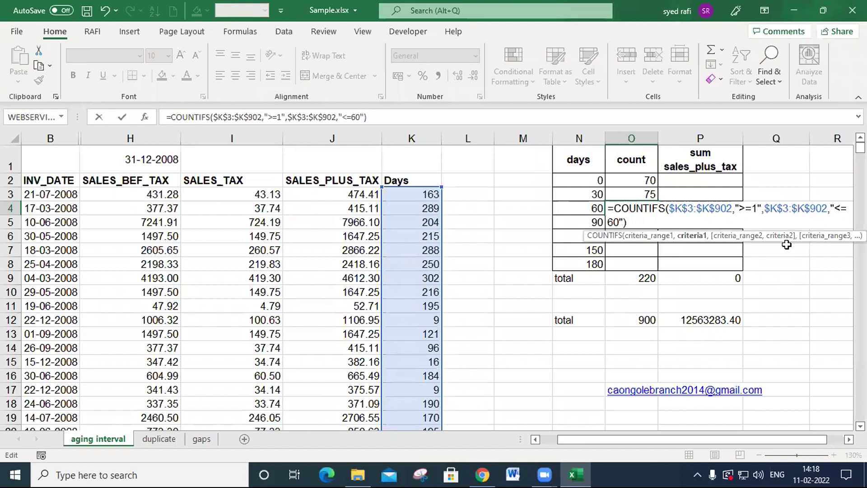
type("6")
key("Right")
key("Right")
key("Right")
key("Right")
key("Right")
key("Right")
key("Right")
key("Right")
key("Right")
key("Right")
key("Right")
key("Right")
key("Right")
key("Right")
key("Right")
key("Right")
key("Right")
key("Right")
key("Right")
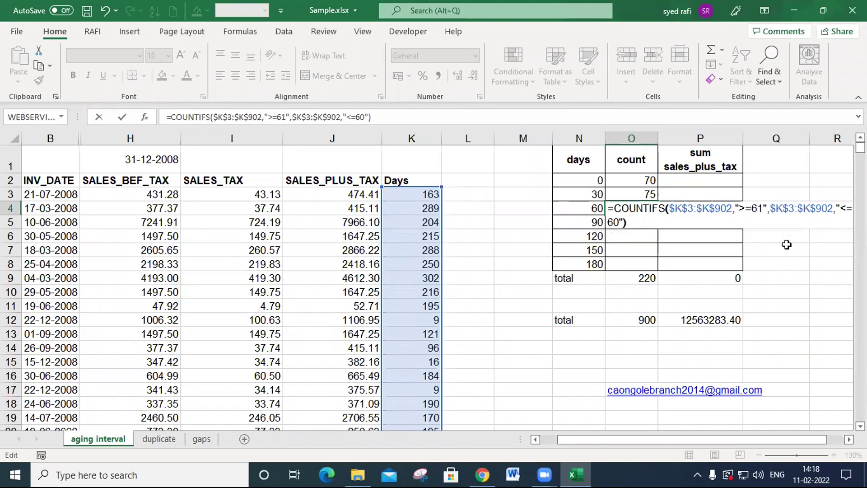
key("BackSpace")
type("9")
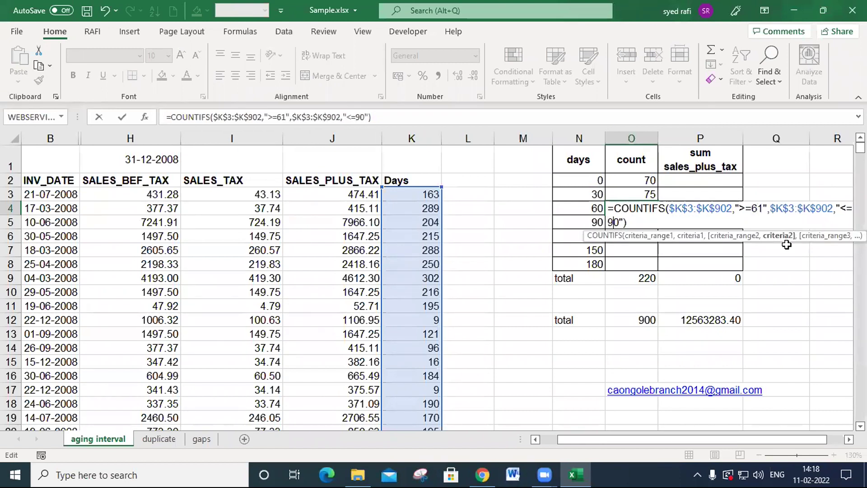
key("ctrl+Return")
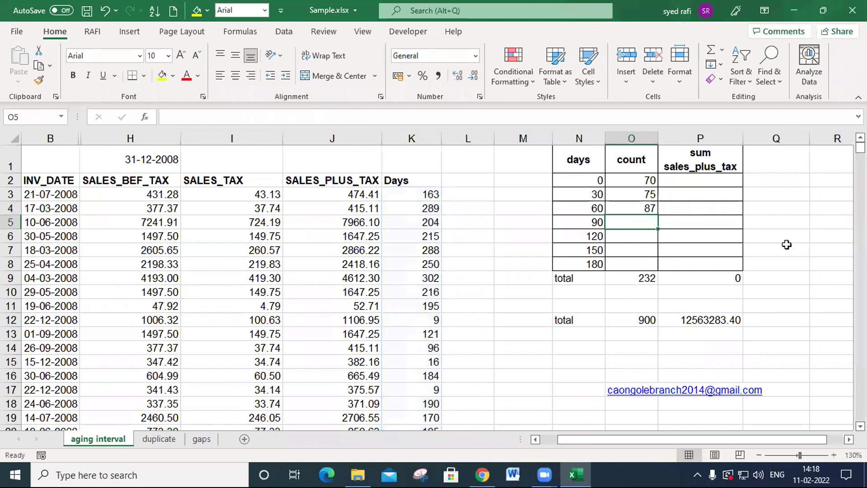
- Copy the O4 formula into O5 and change its criteria to ">=91" and "<=120"
key("ctrl+d")
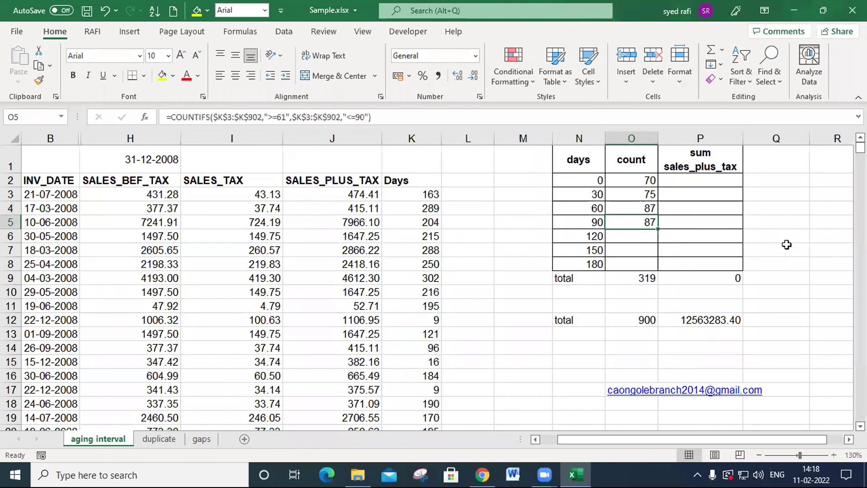
key("F2")
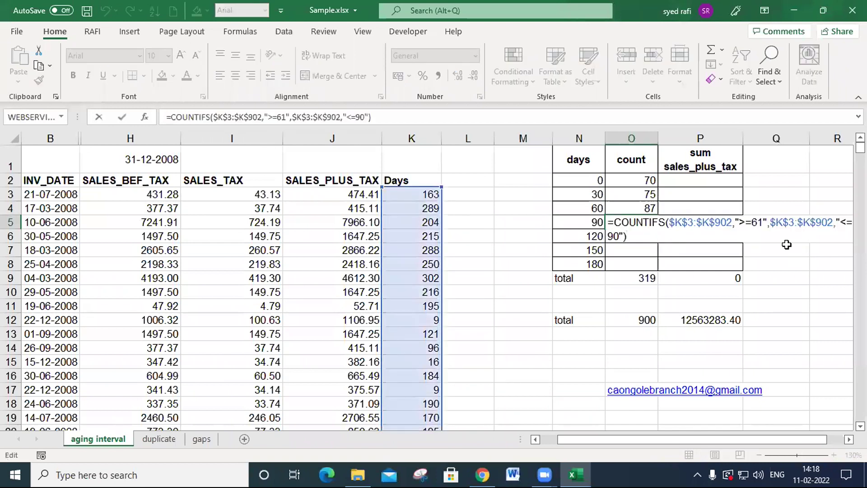
left_click(758, 222)
key("BackSpace")
type("9")
key("Right")
key("Right")
key("Right")
key("Right")
key("Right")
key("Right")
key("Right")
key("Right")
key("Right")
key("Right")
key("Right")
key("Right")
key("Right")
key("Right")
key("Right")
key("Right")
key("Right")
key("Right")
key("Right")
key("BackSpace")
type("12")
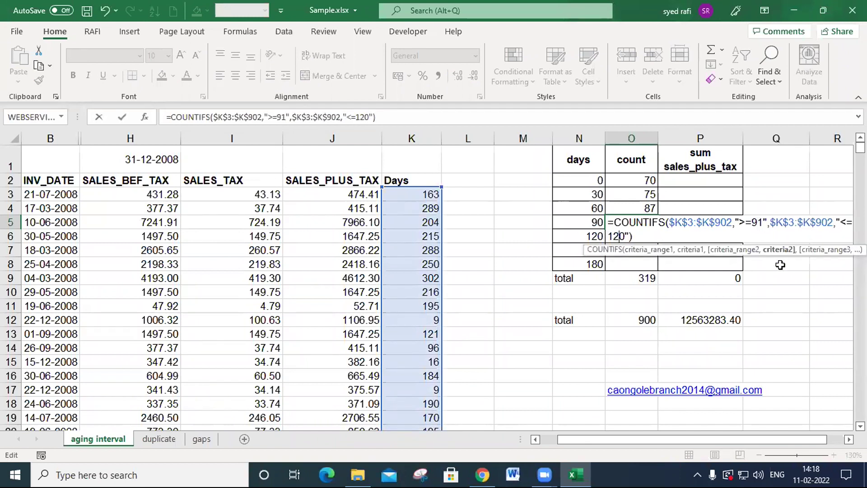
key("Return")
- Copy the O5 formula into O6 and change its criteria to ">=121" and "<=150"
key("ctrl+d")
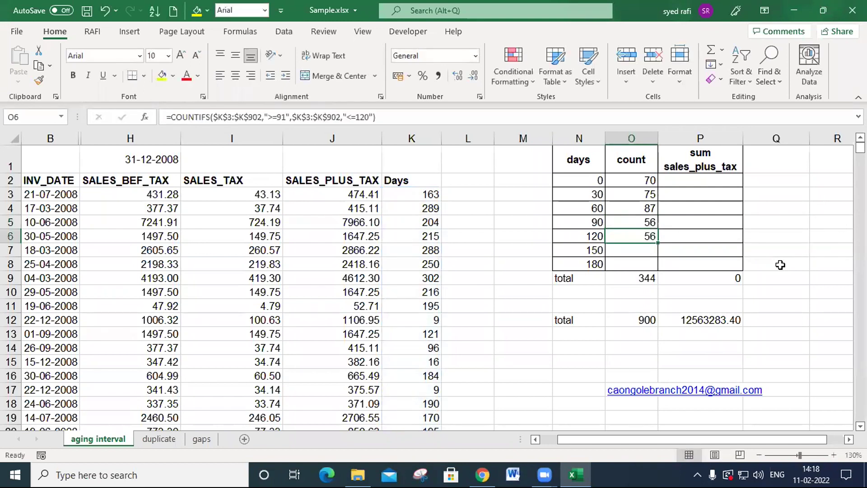
key("F2")
left_click(763, 240)
type("12")
key("Down")
key("Left")
key("Left")
key("Left")
key("BackSpace")
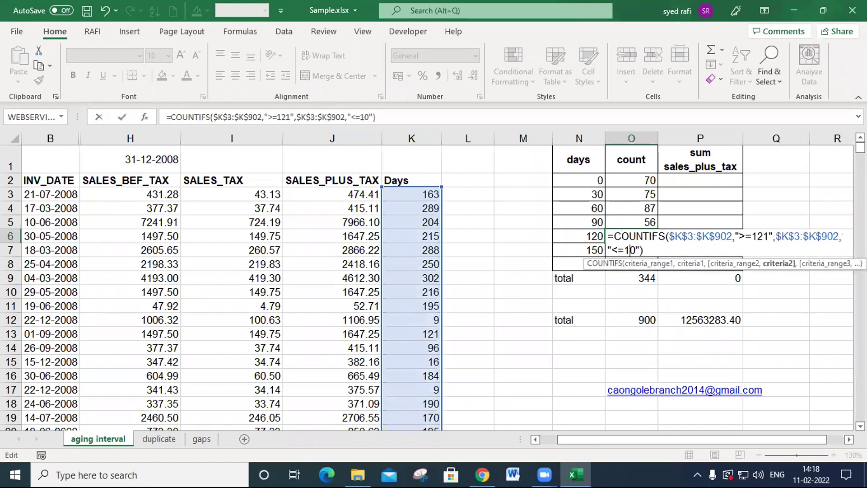
key("Return")
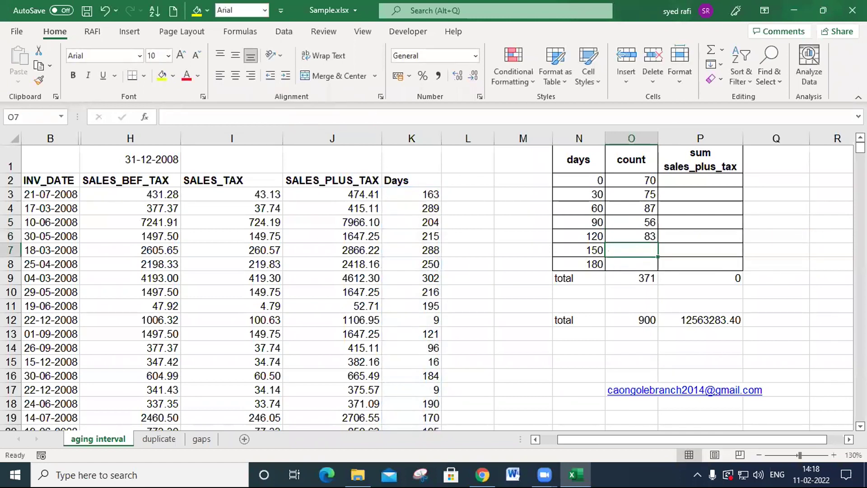
- Copy the O6 formula into O7 and change its criteria to ">=151" and "<=180"
key("ctrl+d")
key("F2")
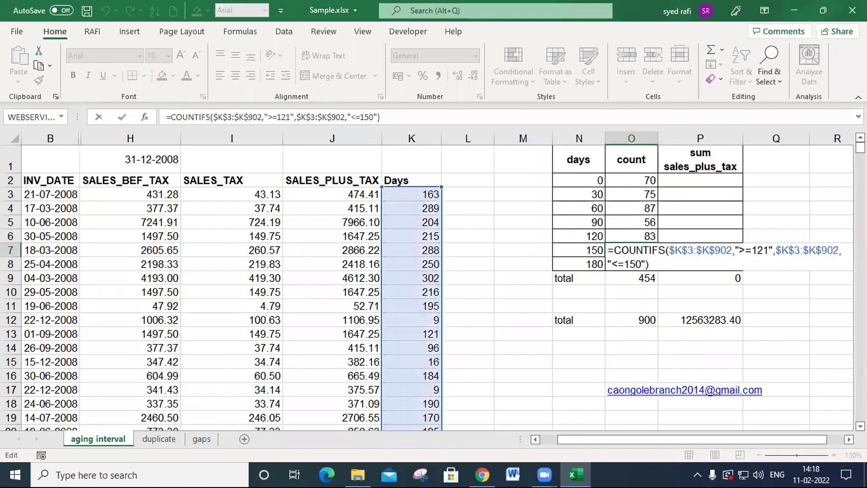
key("Left")
left_click(758, 248)
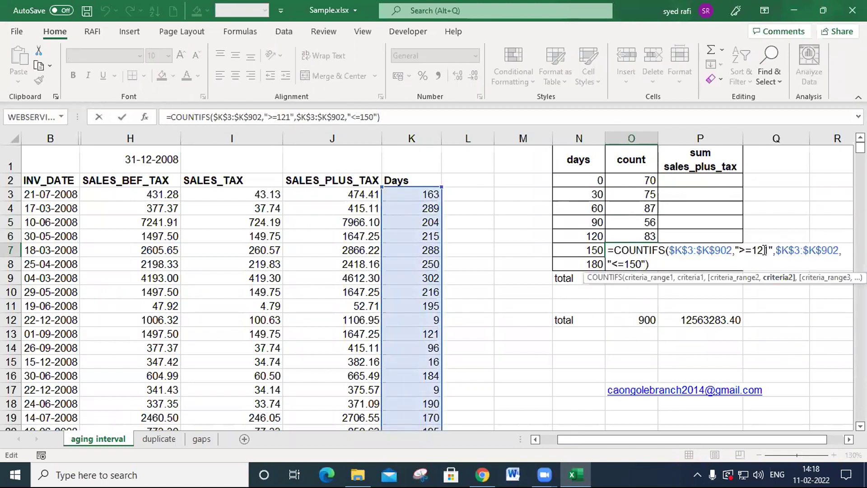
key("Delete")
type("5")
key("Down")
key("Left")
key("Left")
key("Left")
key("BackSpace")
type("8")
key("Return")
- Copy the O7 formula down into O8 and change its first criterion to ">=181"
key("ctrl+d")
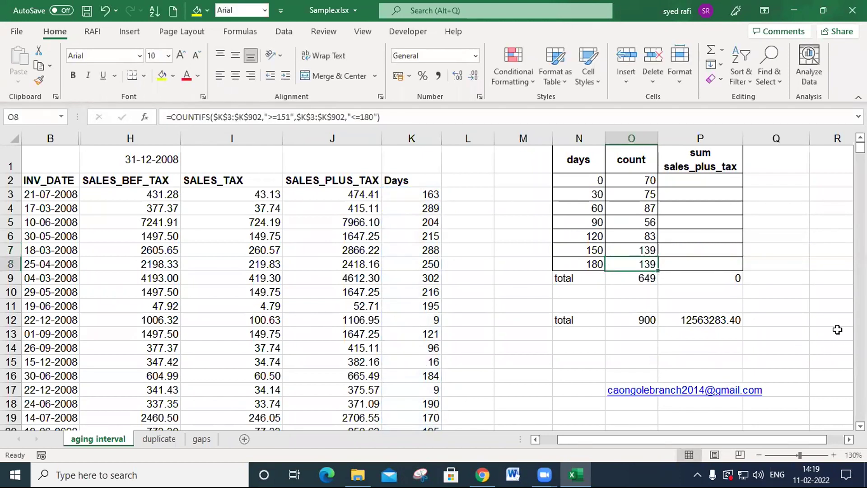
key("F2")
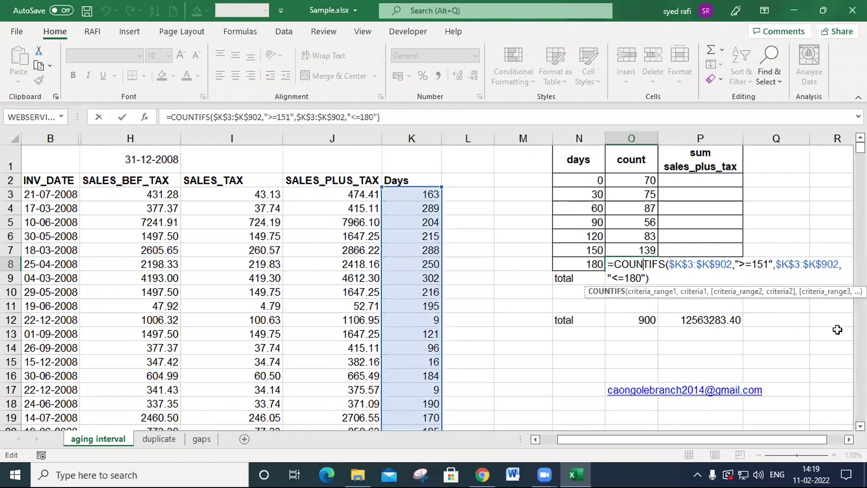
key("Right")
key("Right")
key("Right")
key("Right")
key("Right")
key("Right")
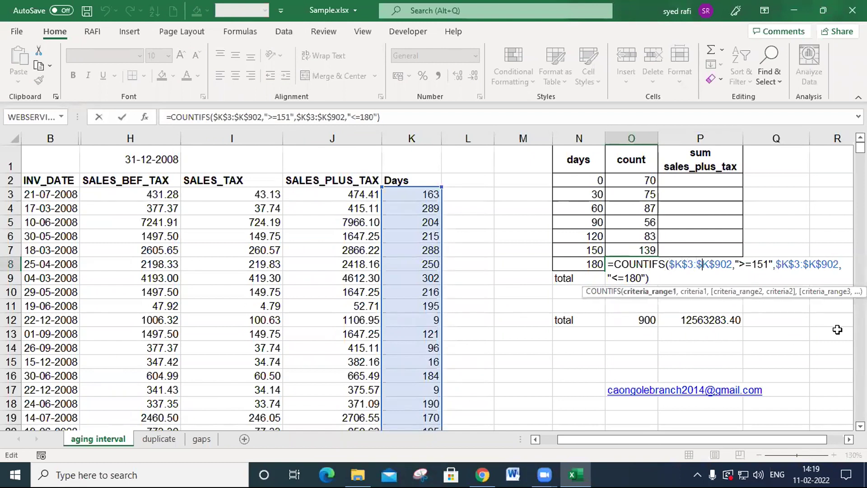
key("Right")
key("Right")
key("Right")
key("Right")
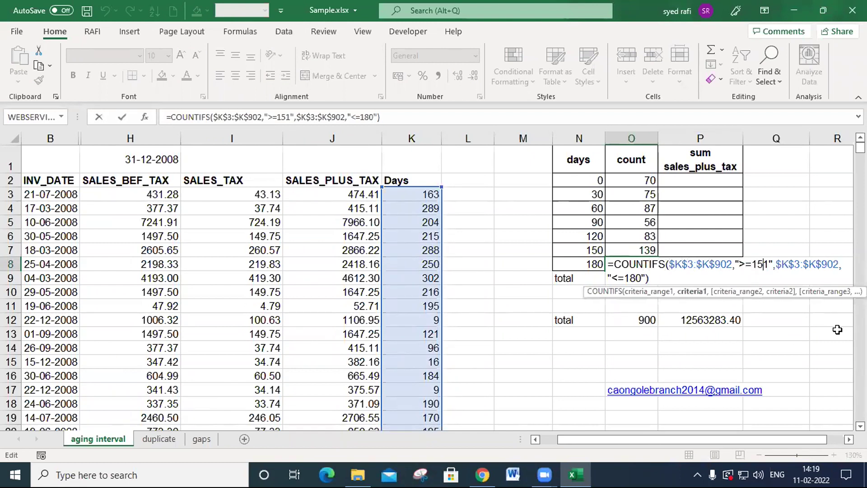
key("BackSpace")
type("8")
- Remove the second range and its "<=180" criterion from the O8 formula, leaving =COUNTIFS($K$3:$K$902,">=181")
key("Delete")
key("Delete")
key("Delete")
key("Delete")
key("Delete")
key("Delete")
key("Delete")
key("Delete")
key("Delete")
key("Delete")
key("Delete")
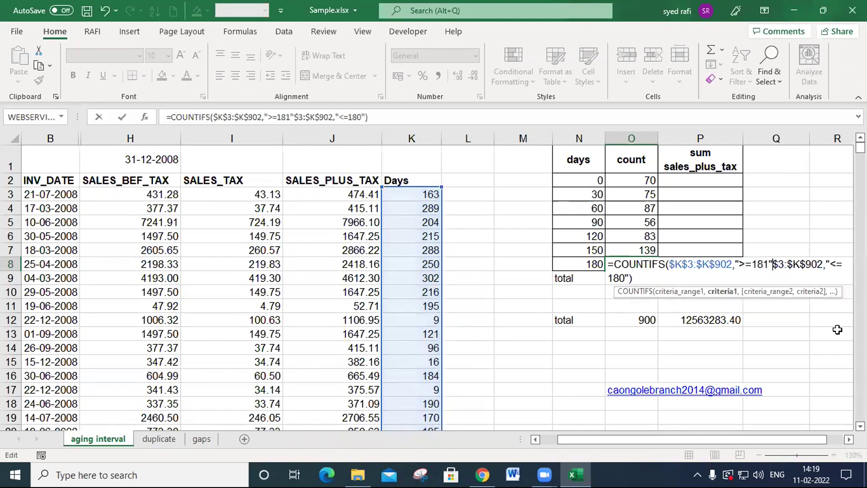
key("Delete")
key("Delete")
key("Delete")
key("Delete")
key("Delete")
key("Delete")
key("Delete")
key("Delete")
key("Delete")
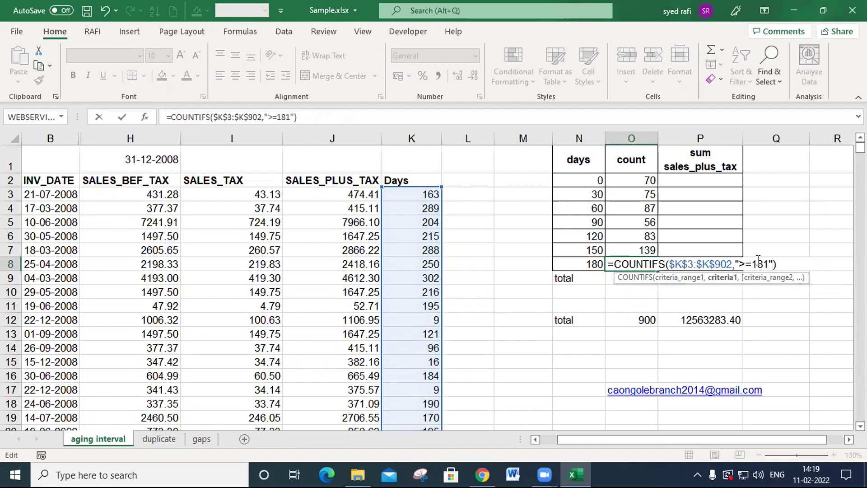
key("Return")
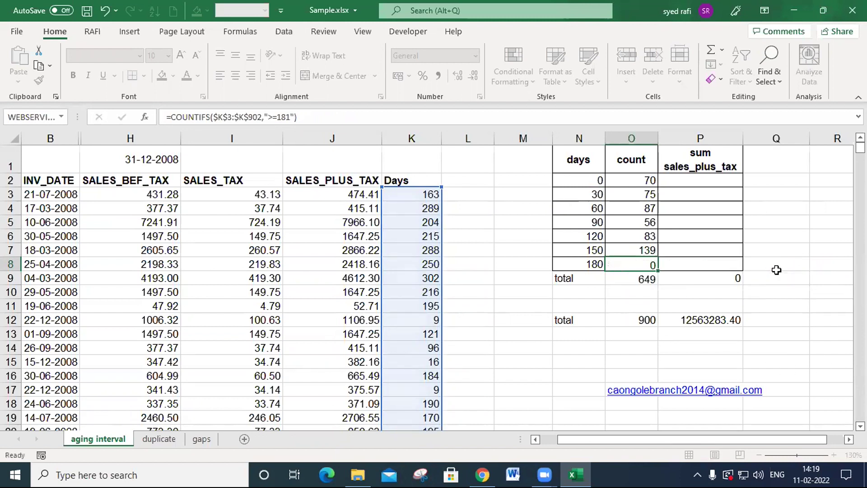
key("Up")
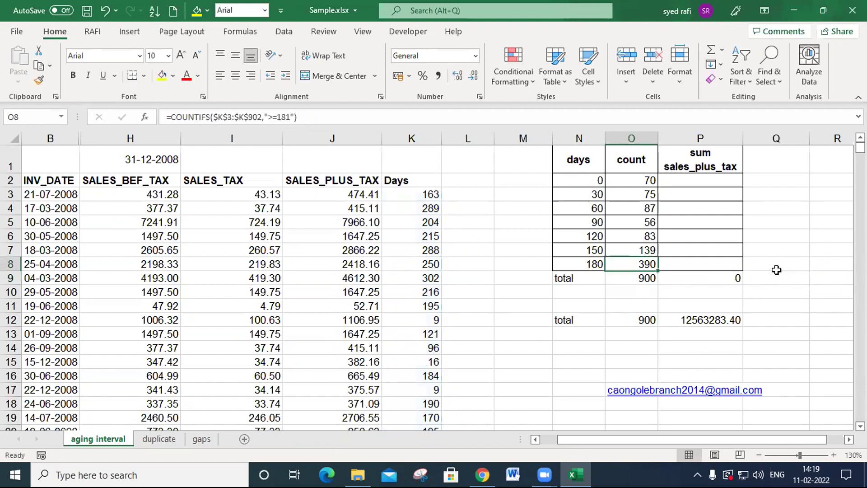
- Review the count formulas in O8 and O2 without changing them
key("F2")
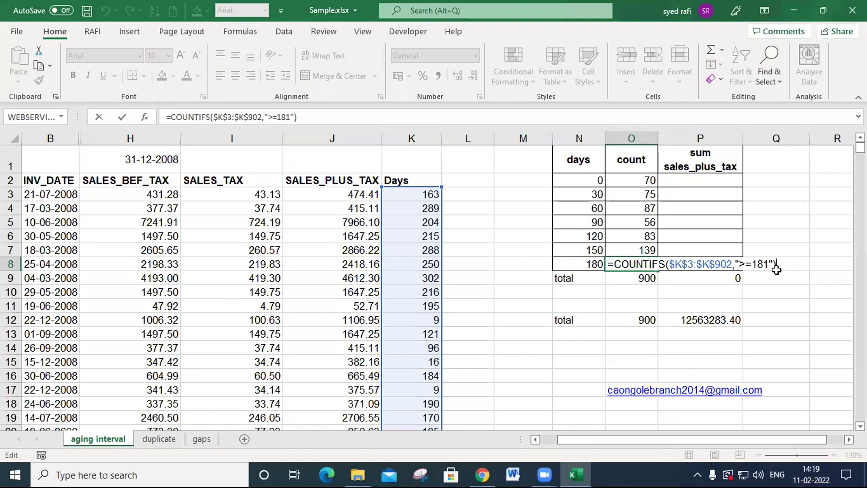
key("Return")
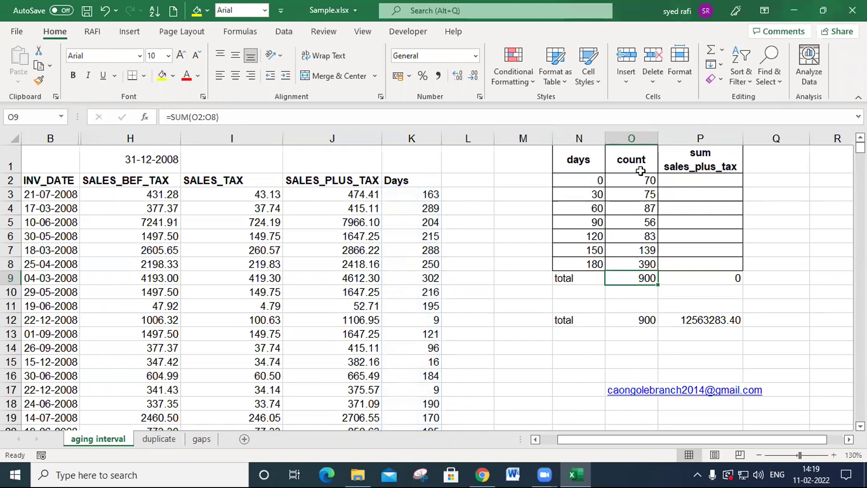
double_click(635, 180)
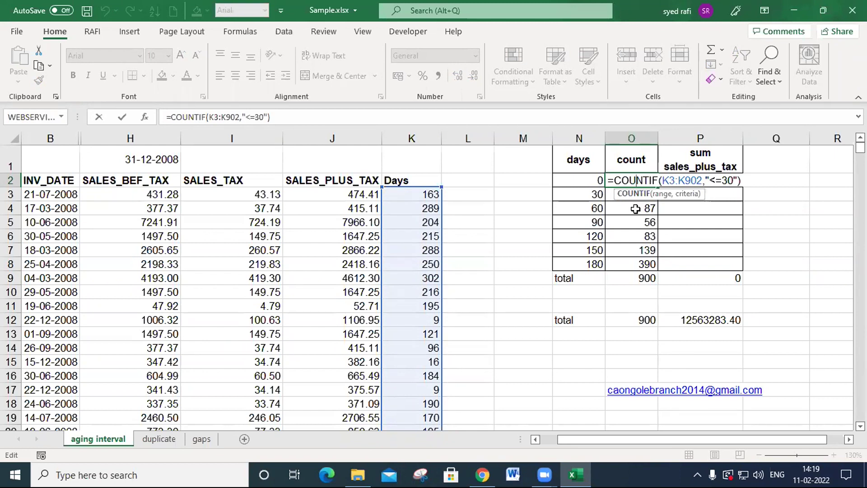
key("Return")
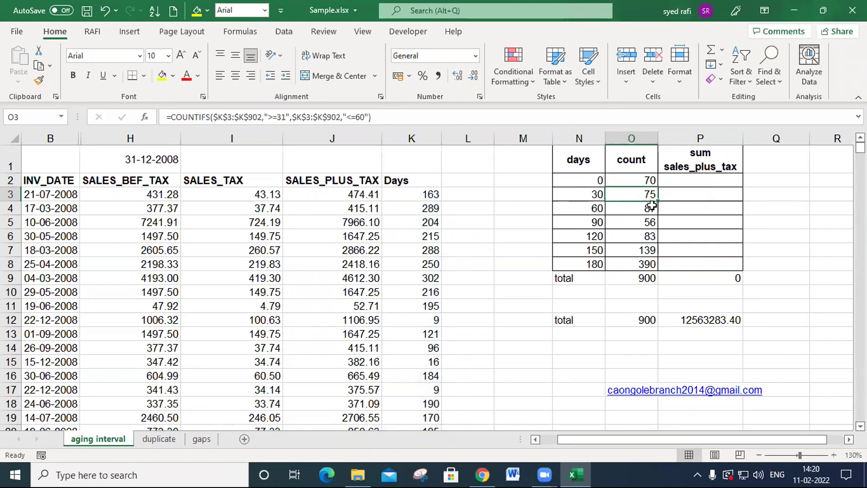
- Start a SUMIF formula in P2 with range K3:K902 and criterion "<=30"
left_click(705, 180)
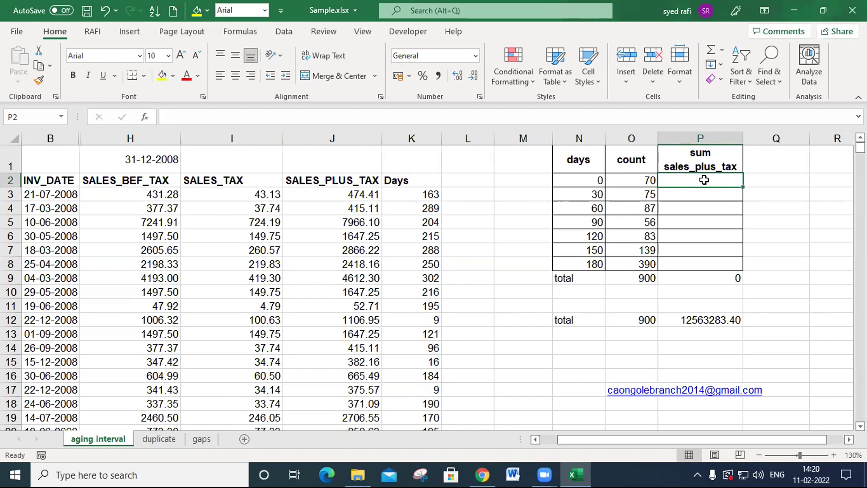
type("=sumif")
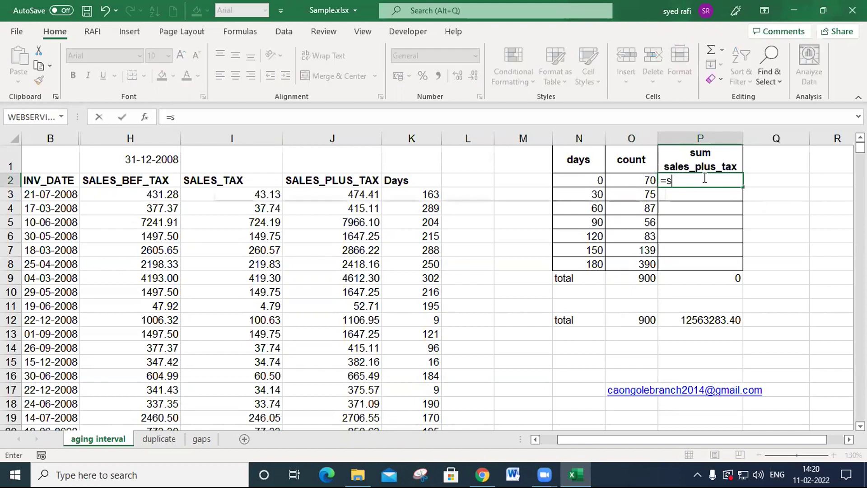
key("Tab")
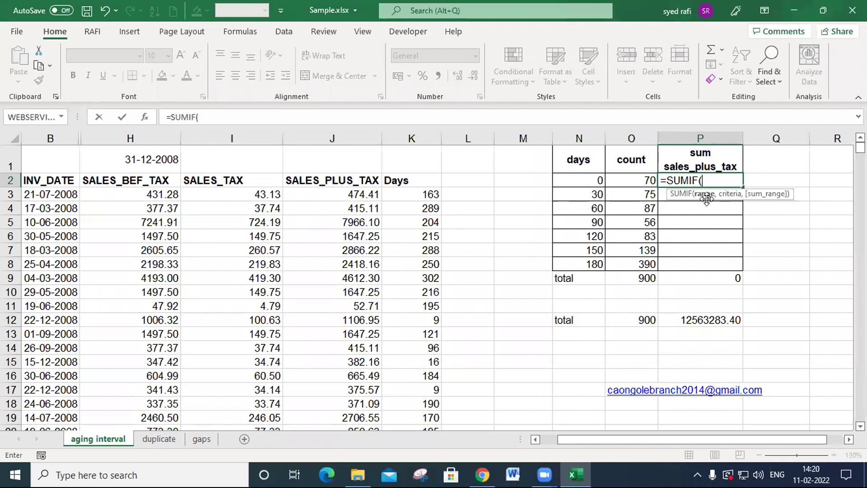
left_click(433, 194)
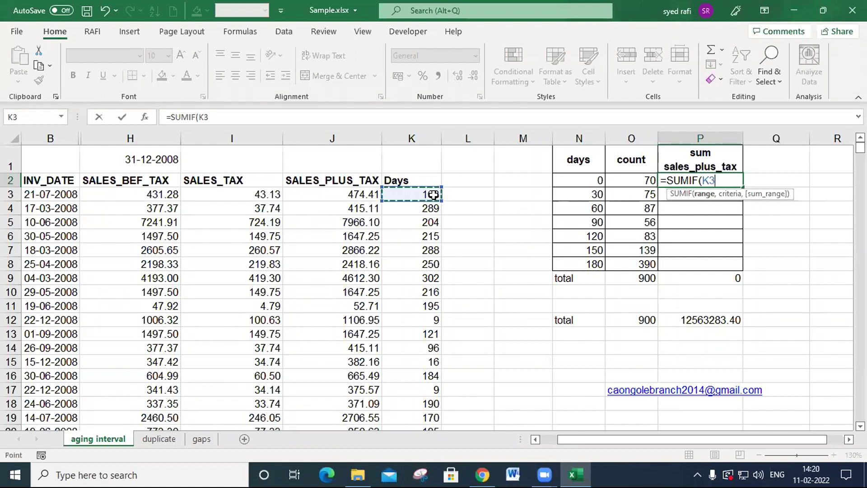
key("ctrl+shift+Down")
type(",")
key("Up")
key("BackSpace")
key("BackSpace")
type("\"<=30\"")
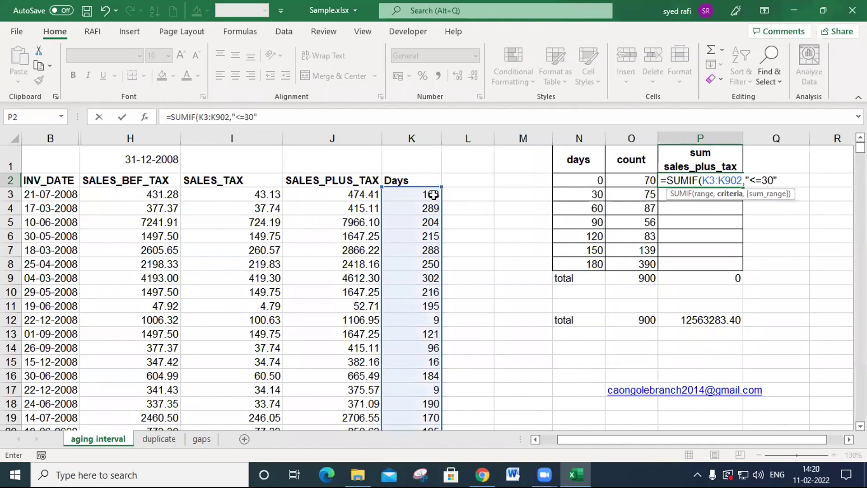
type(",")
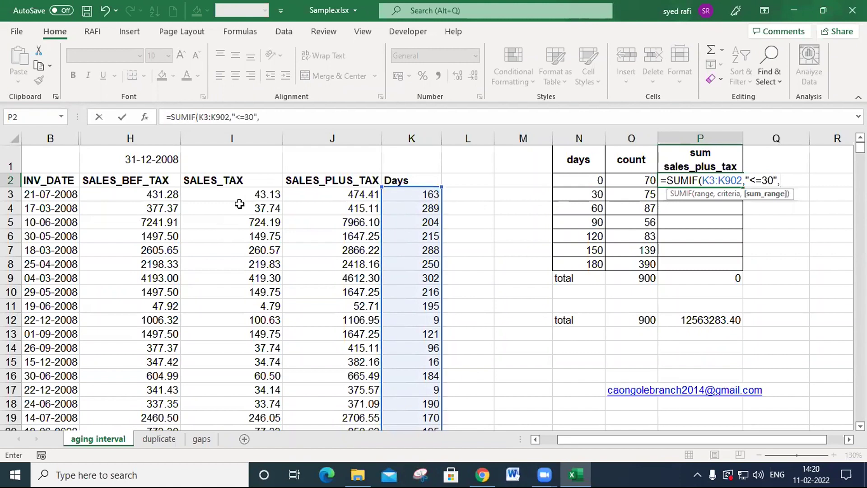
- Complete the P2 SUMIF formula with J3:J902 as the sum range and enter it
left_click(335, 196)
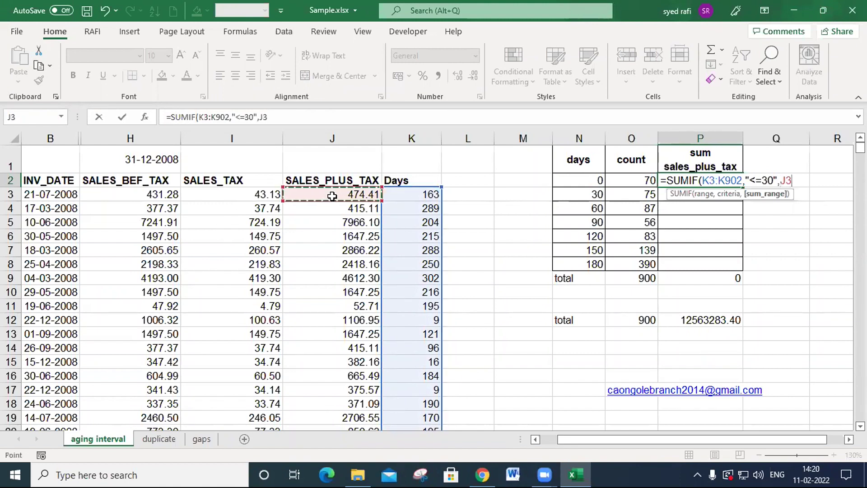
key("ctrl+shift+Down")
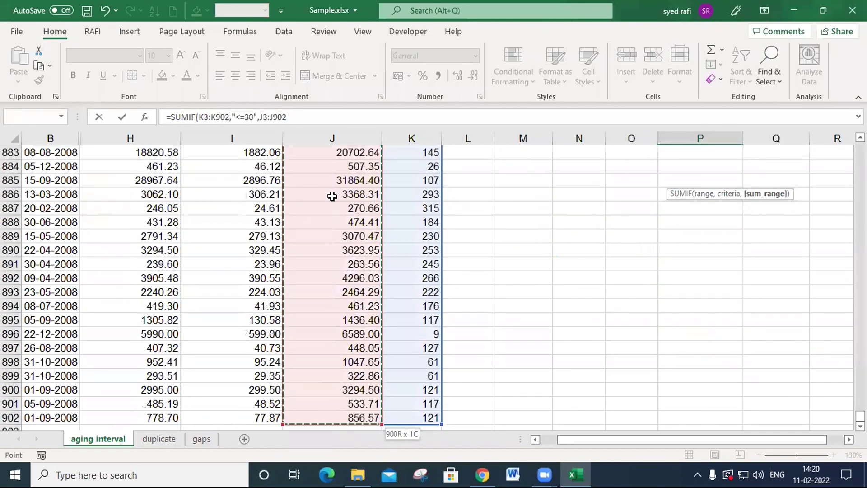
type(")")
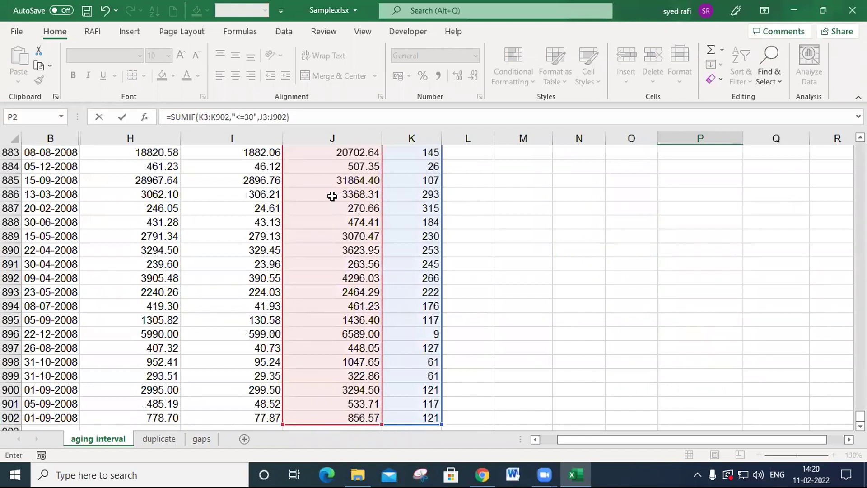
key("ctrl+Return")
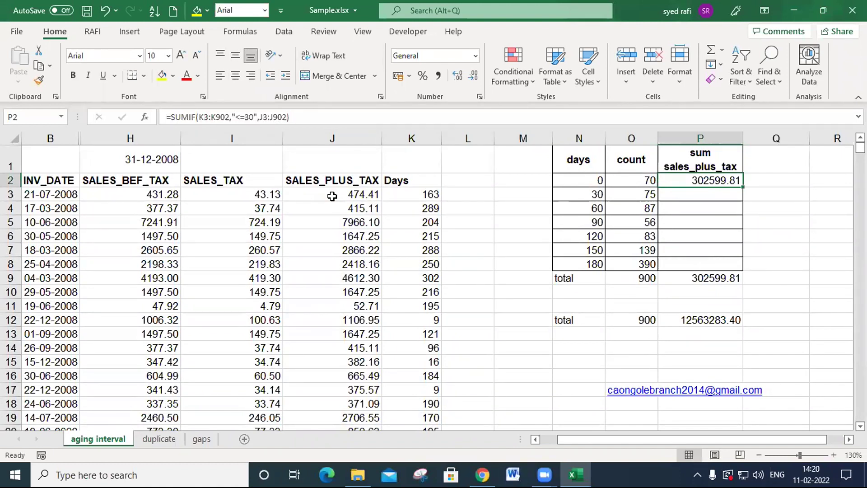
- Start a SUMIFS formula in P3 with the SALES_PLUS_TAX values J3:J902 as the sum range
key("Down")
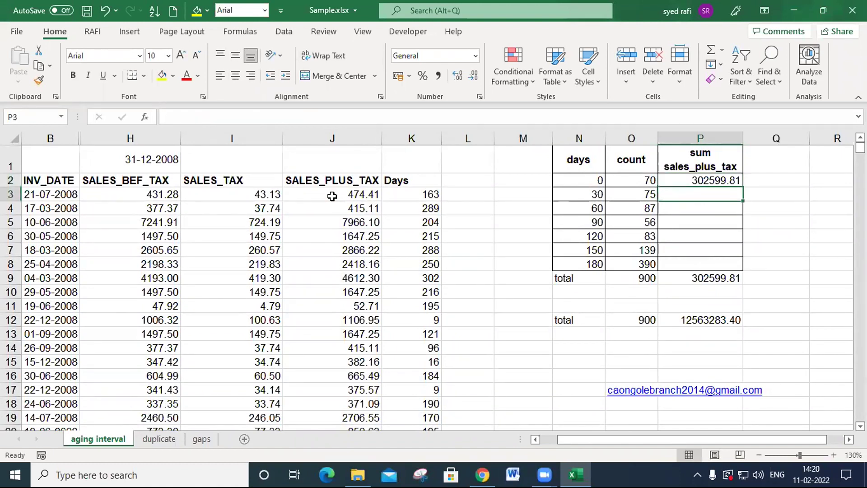
type("=x")
key("BackSpace")
type("su")
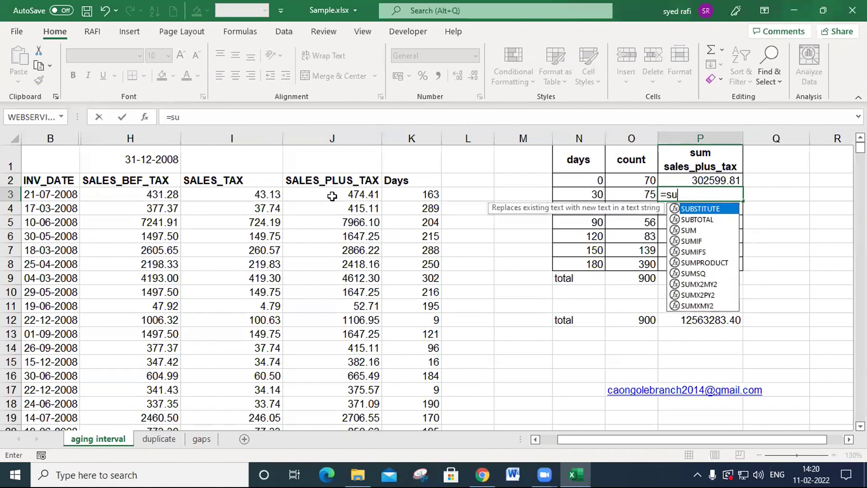
type("mifs")
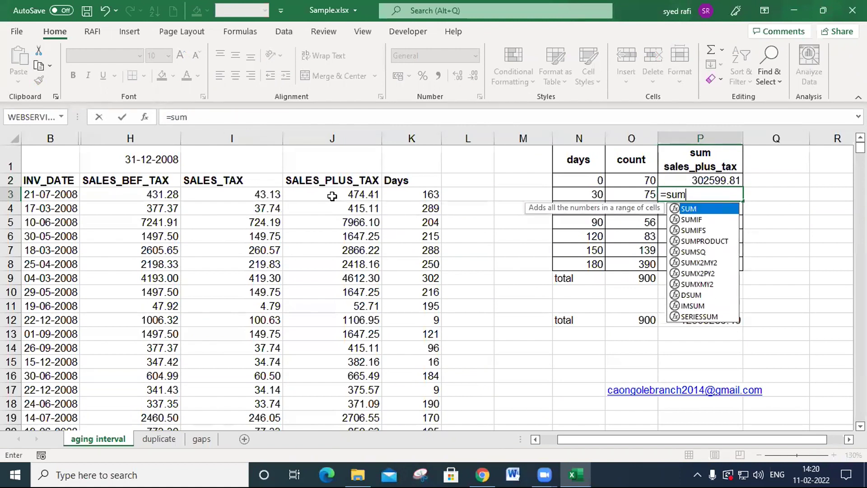
key("Tab")
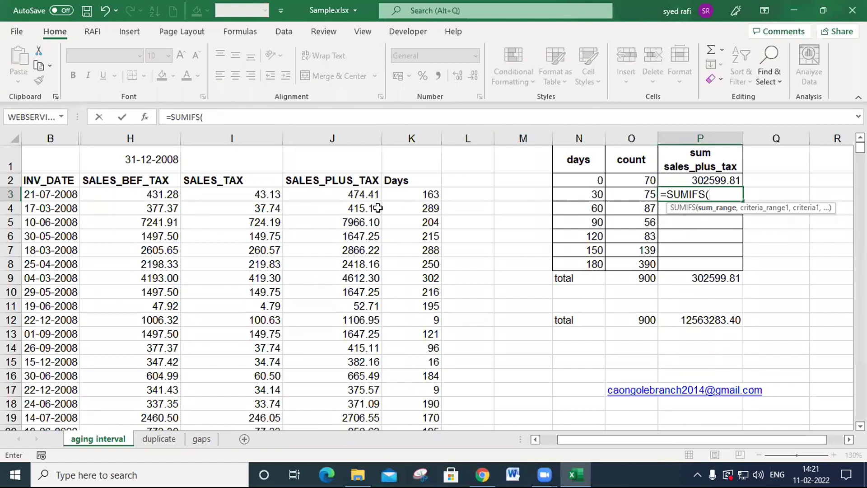
left_click(359, 195)
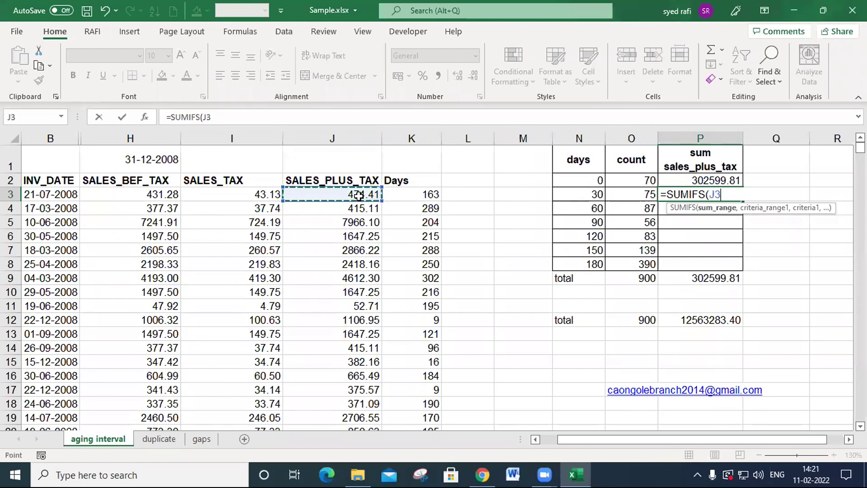
key("ctrl+shift+Down")
type(",")
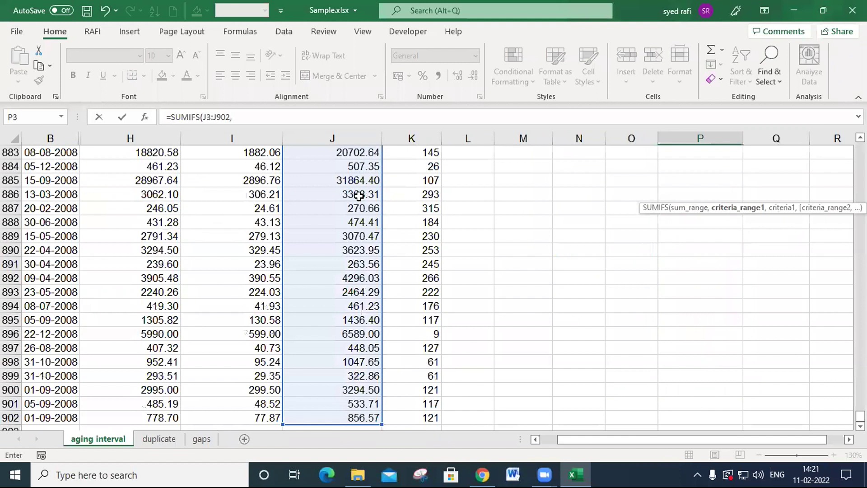
- Add the criterion ">=31" to the P3 SUMIFS formula directly after the sum range
key("Up")
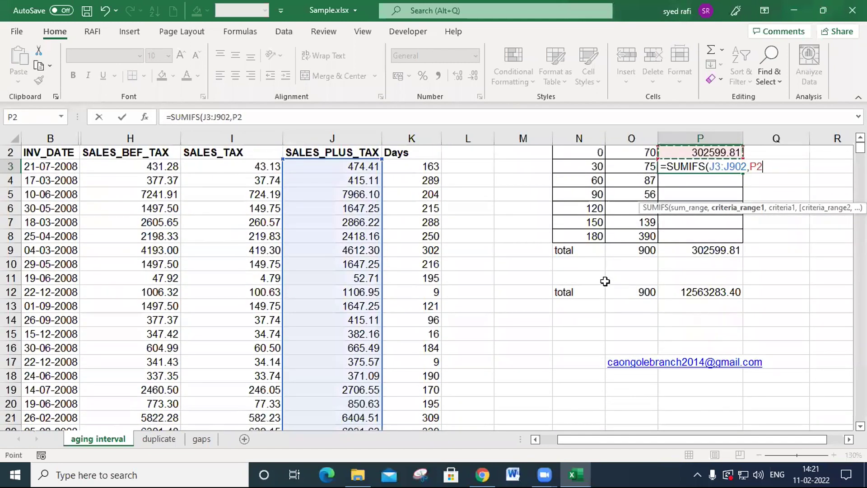
key("BackSpace")
key("BackSpace")
type("\">=")
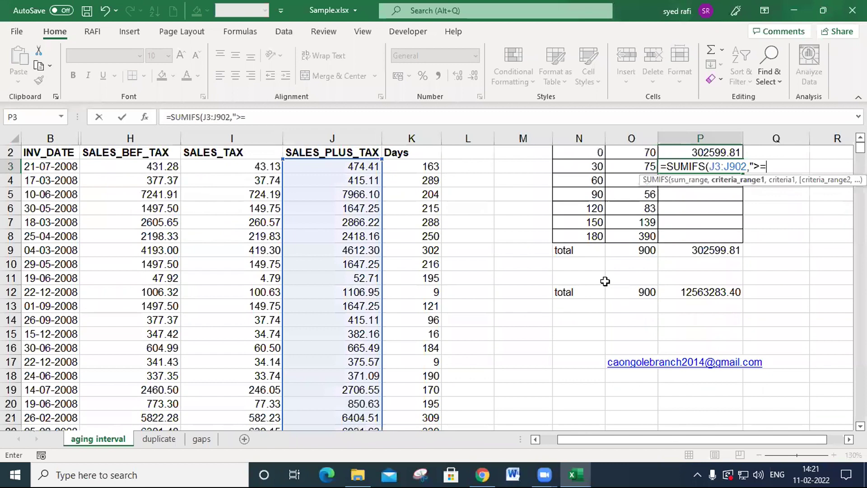
type("31\",")
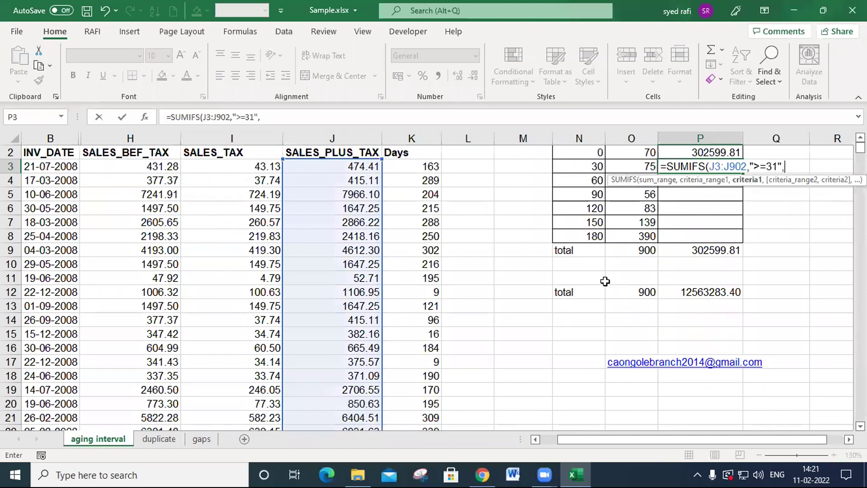
- Add J3:J902 with the criterion "<=60" to the P3 SUMIFS formula and close its parenthesis
left_click_drag(709, 166, 747, 167)
key("ctrl+c")
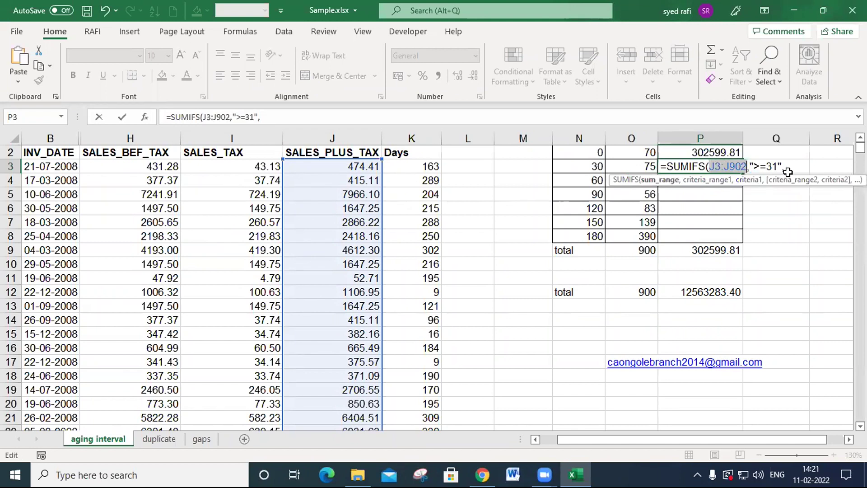
left_click(795, 165)
key("ctrl+v")
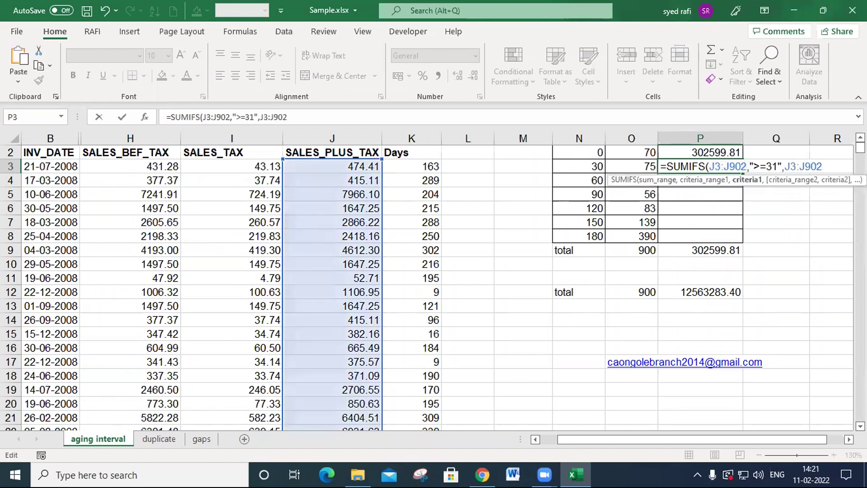
type(",\"<")
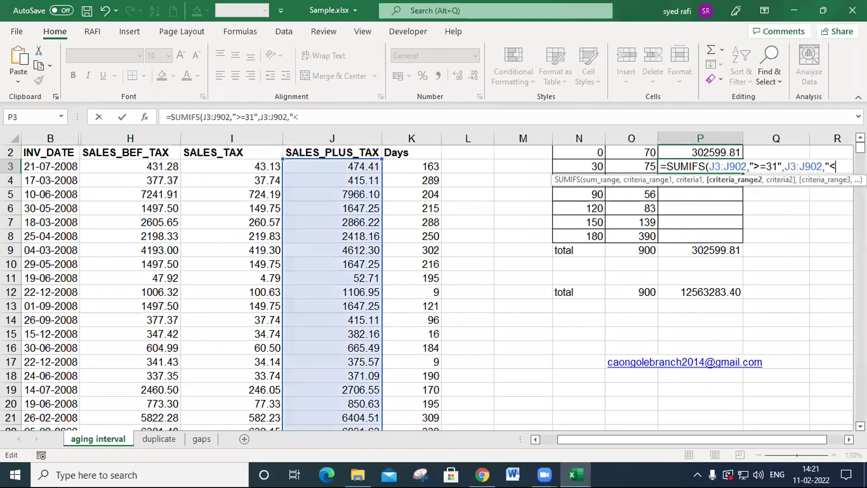
type("=60\")")
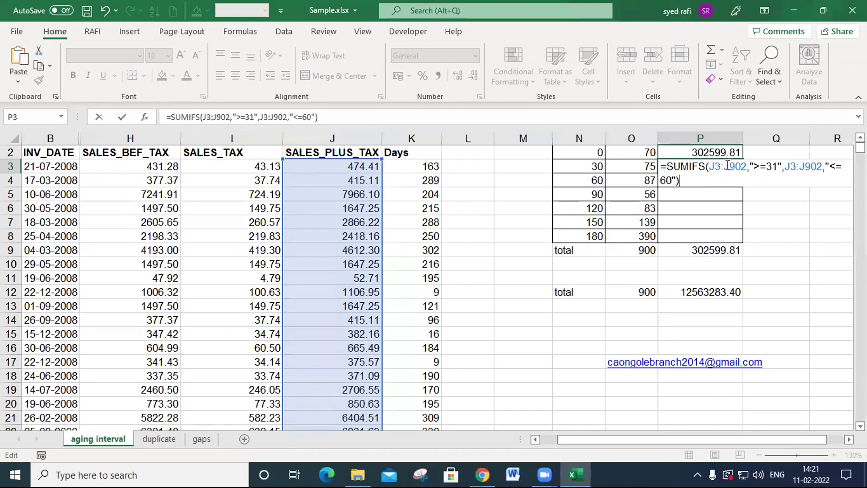
- Insert the Days range K3:K902 as the first criteria range before ">=31" in the P3 SUMIFS formula
left_click(751, 167)
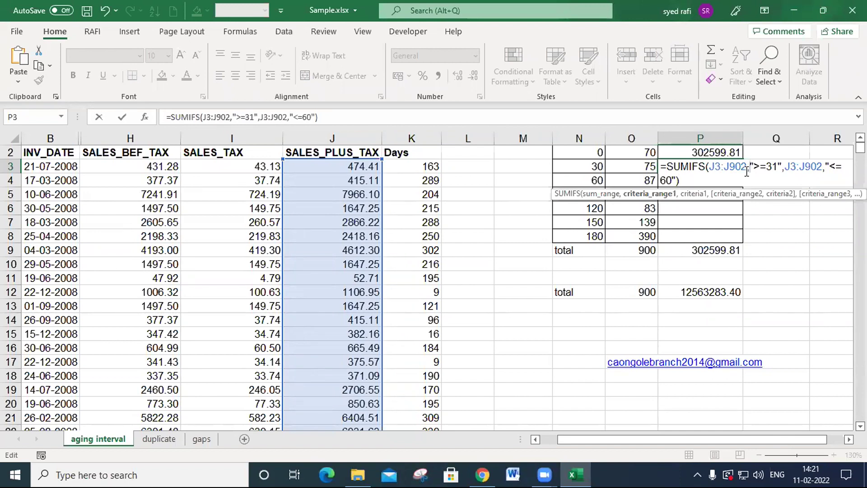
left_click(420, 166)
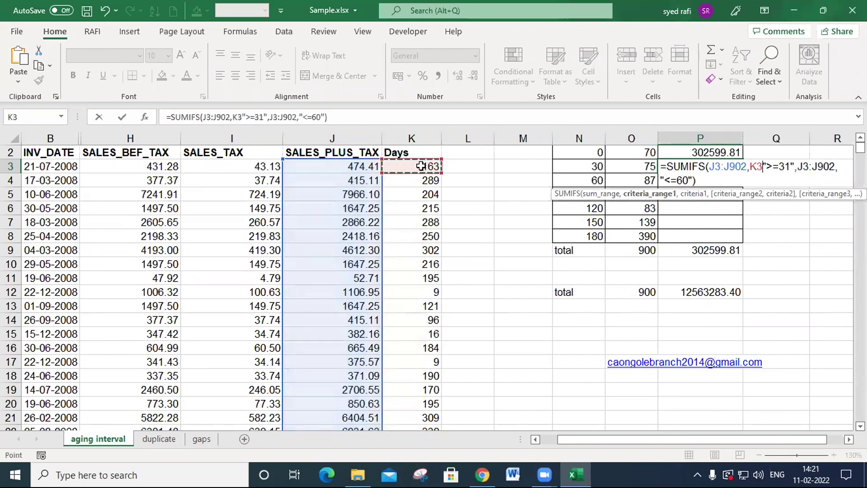
key("ctrl+shift+Down")
type(",")
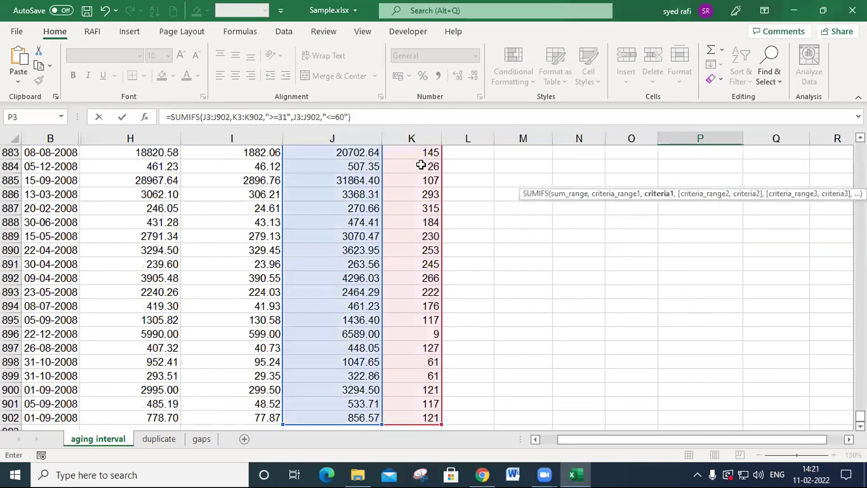
key("Up")
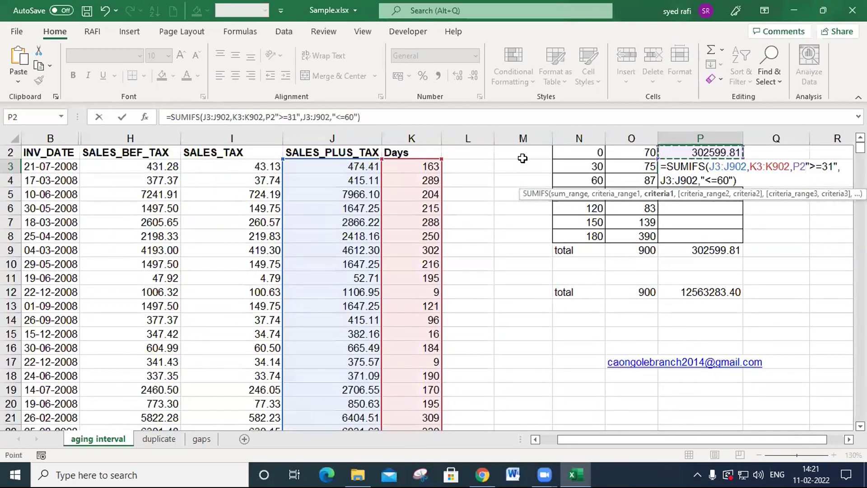
key("BackSpace")
key("BackSpace")
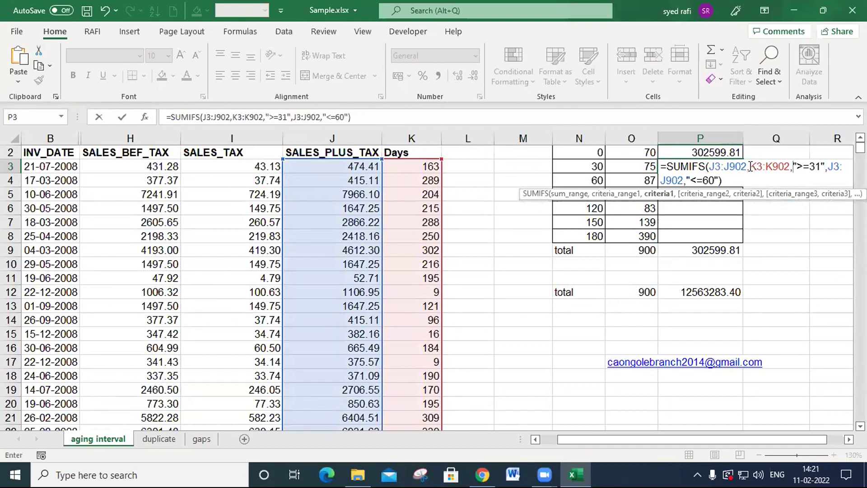
- Replace the range before "<=60" in the P3 formula with K3:K902 and enter the formula
left_click_drag(750, 167, 679, 182)
key("ctrl+v")
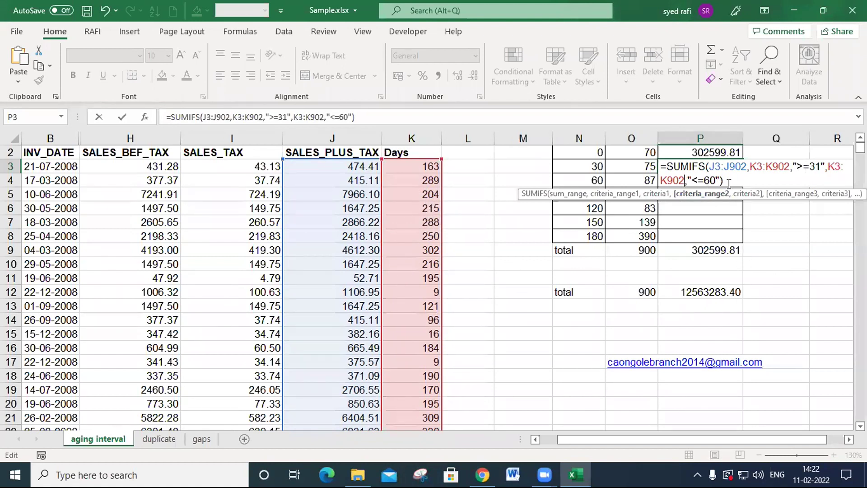
key("Return")
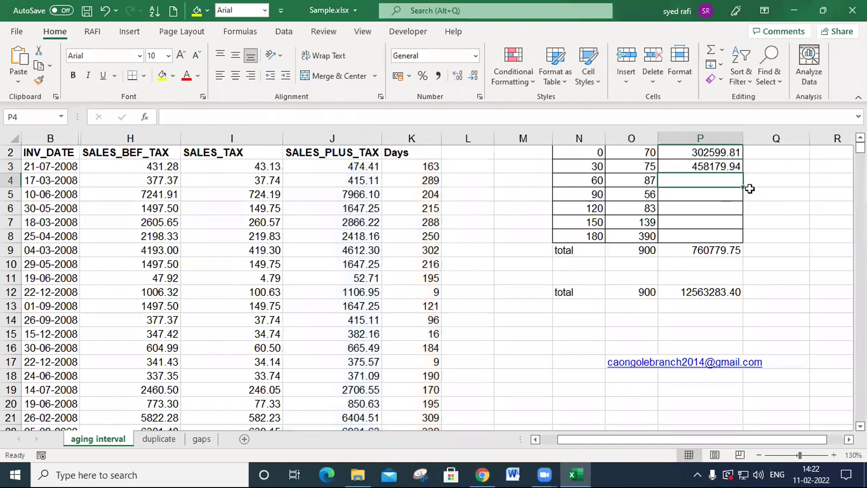
- Make the ranges in the P3 SUMIFS formula absolute as $J$3:$J$902 and $K$3:$K$902
left_click(709, 167)
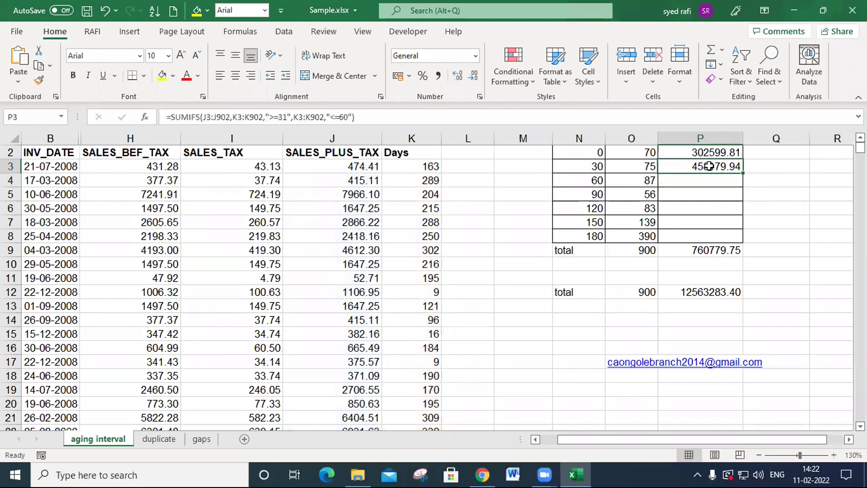
double_click(709, 166)
left_click_drag(716, 167, 736, 166)
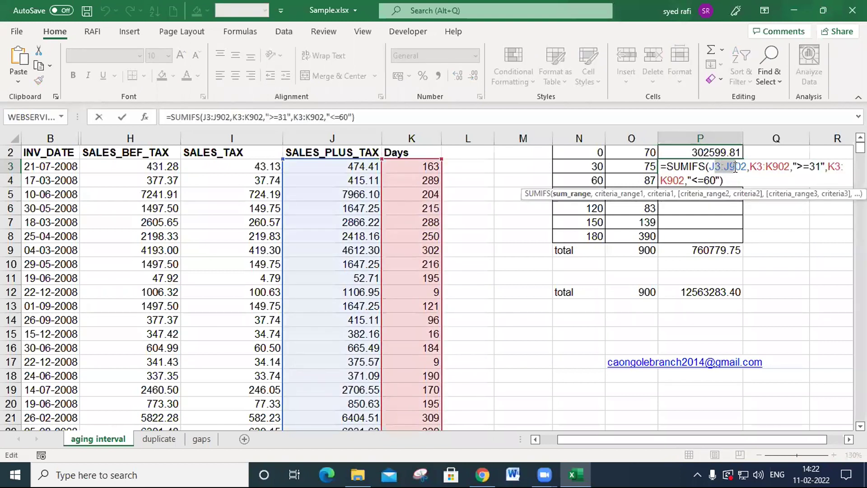
key("F4")
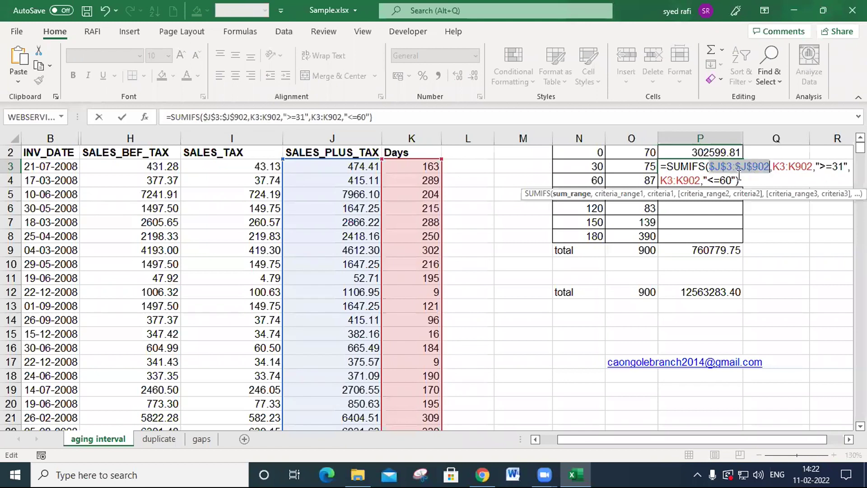
left_click_drag(780, 166, 795, 166)
key("F4")
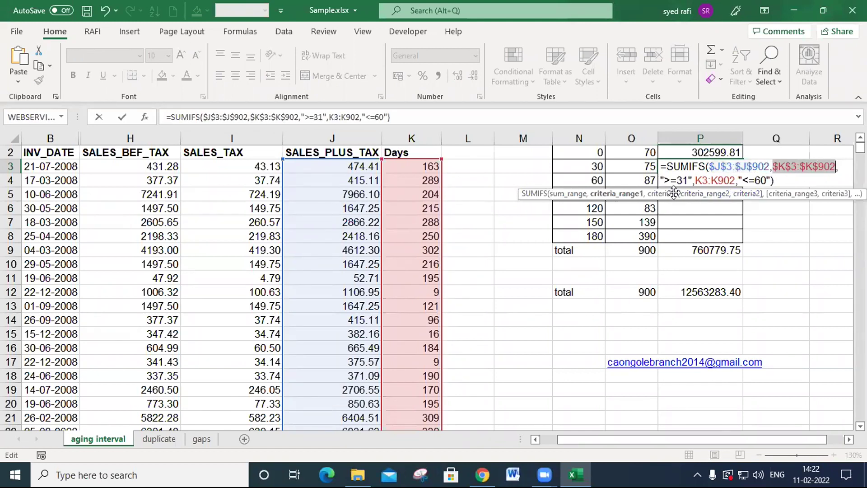
left_click_drag(705, 180, 719, 180)
key("F4")
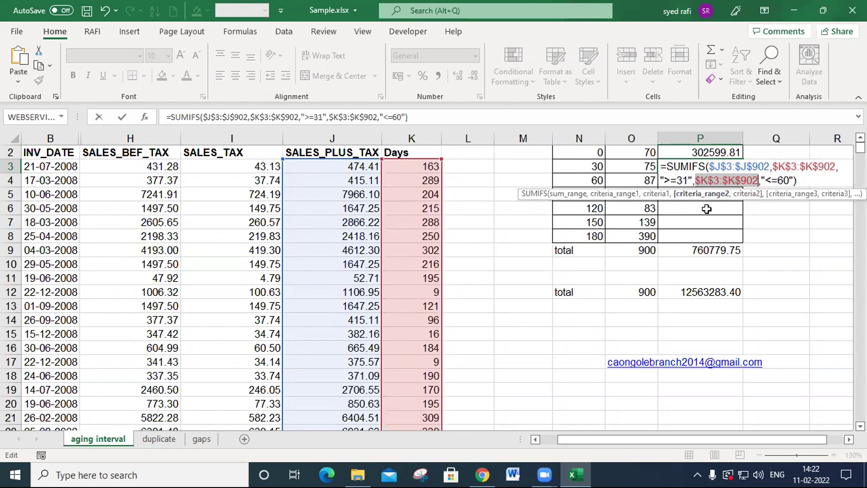
key("Return")
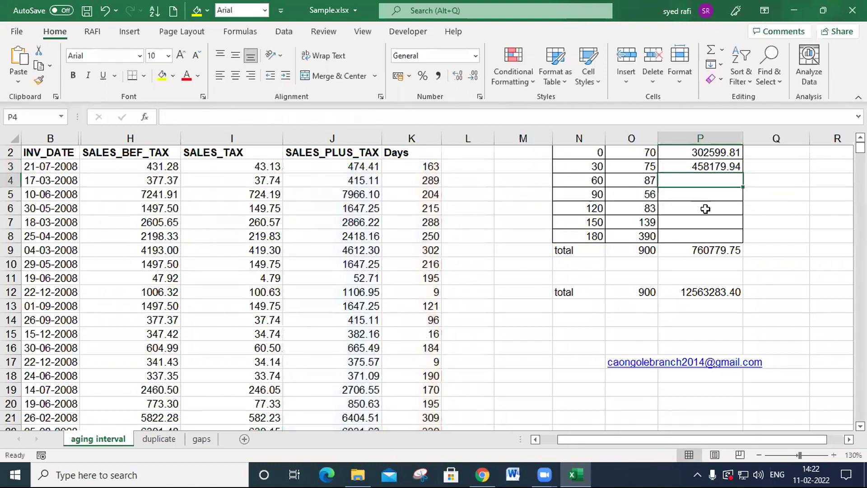
- Copy the P3 SUMIFS formula into P4 and set its criteria to ">=61" and "<=90"
key("ctrl+v")
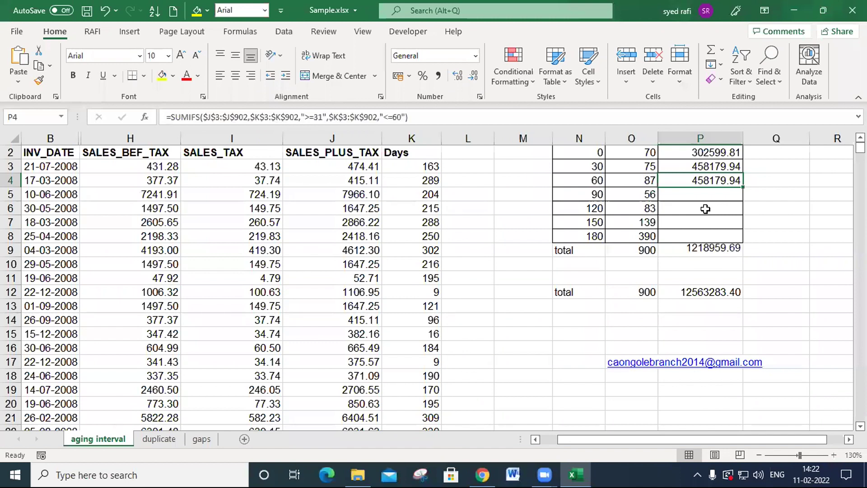
key("F2")
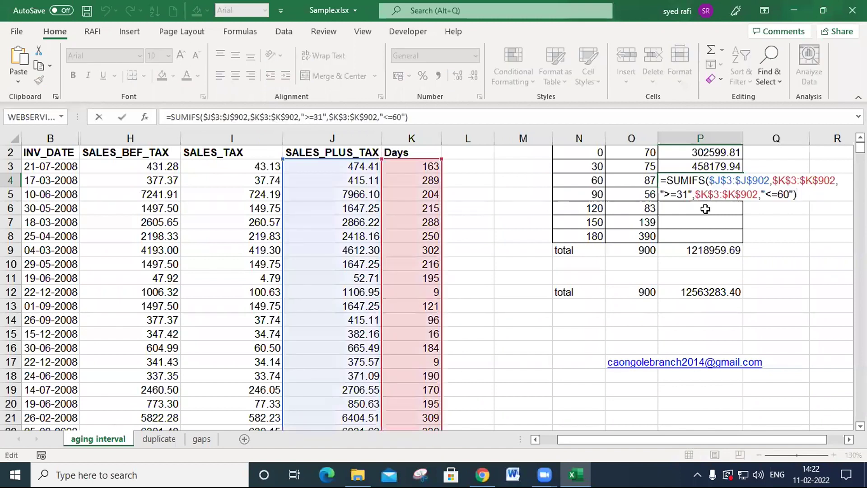
left_click(684, 195)
key("BackSpace")
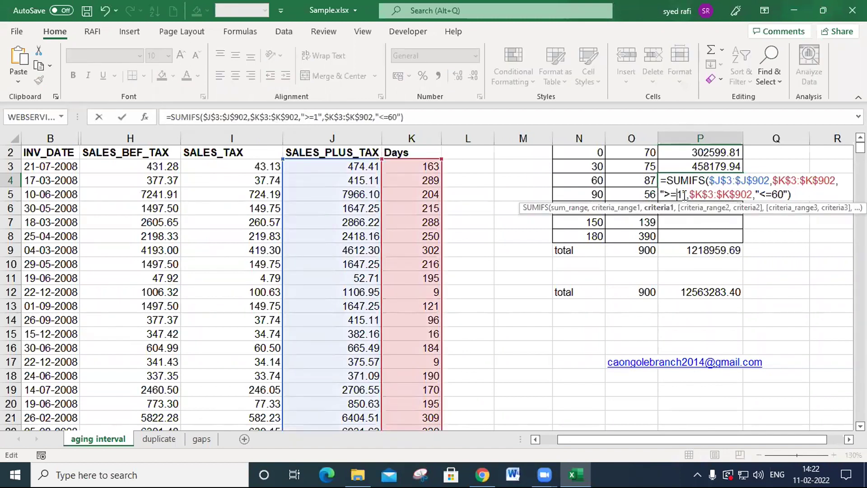
type("6")
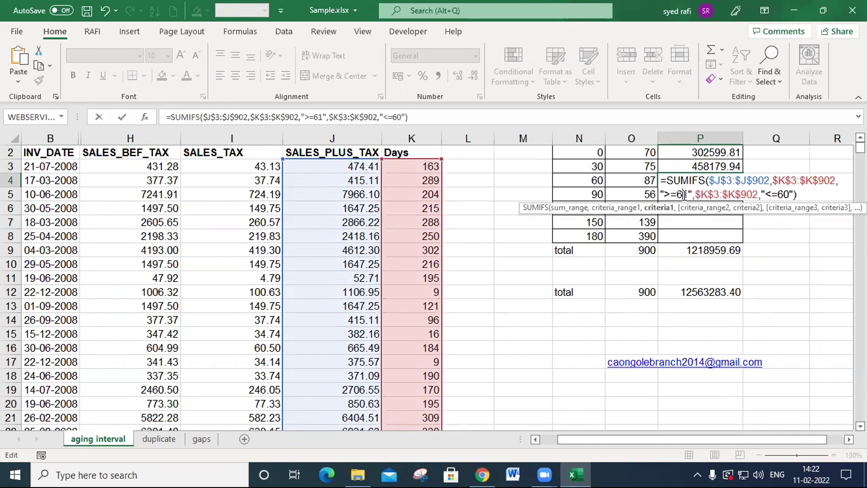
left_click(781, 195)
key("BackSpace")
type("9")
key("Return")
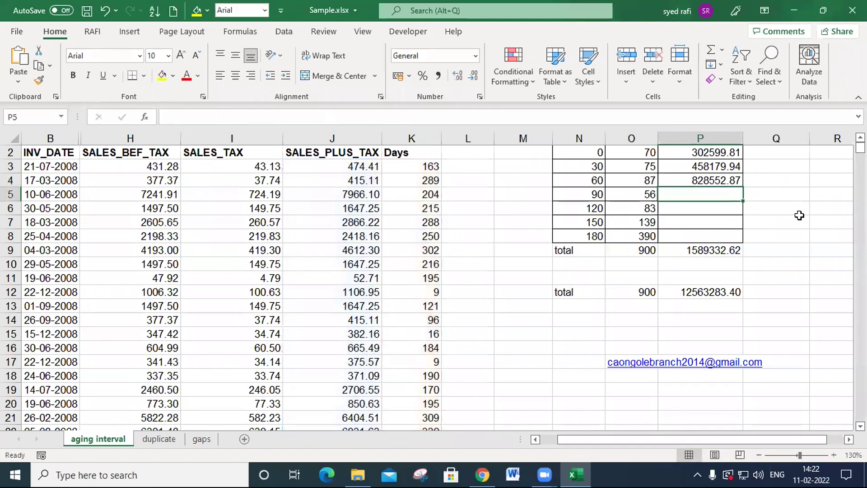
- Fill the SUMIFS formula down into P5 and set its criteria to ">=91" and "<=120"
key("ctrl+d")
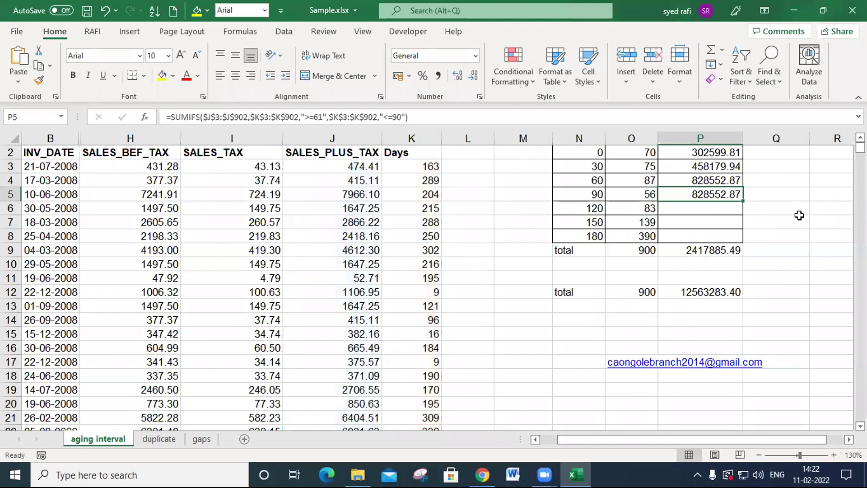
key("F2")
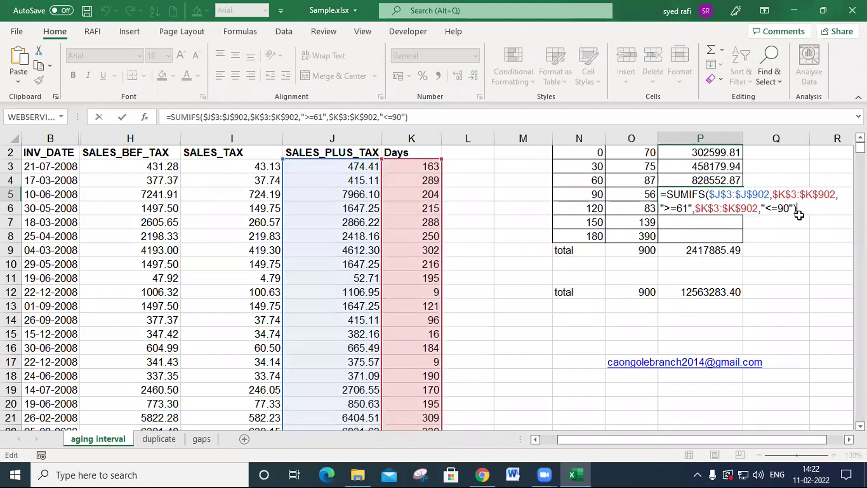
left_click(683, 208)
key("BackSpace")
type("9")
left_click(786, 209)
key("BackSpace")
type("12")
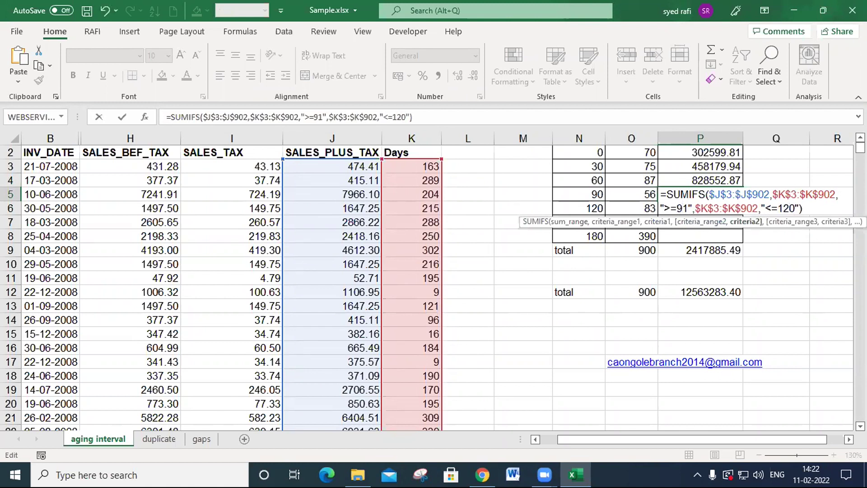
key("Return")
- Fill the SUMIFS formula down into P6 and set its criteria to ">=121" and "<=150"
key("ctrl+d")
key("F2")
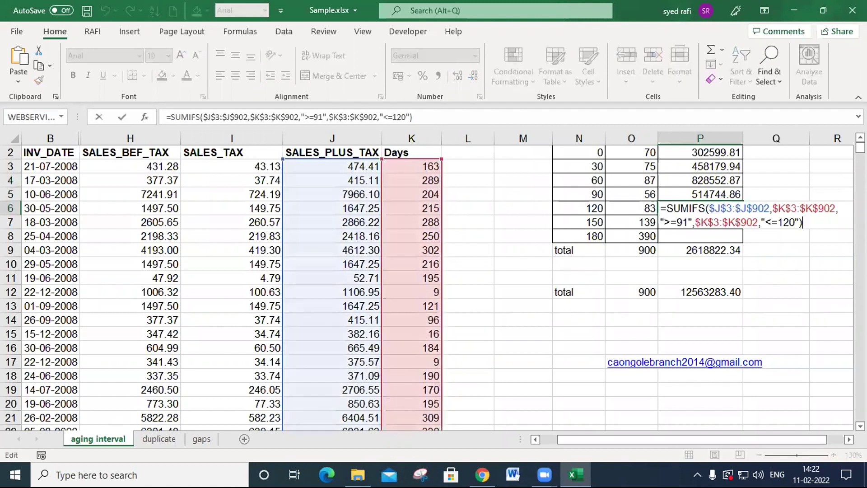
left_click(684, 222)
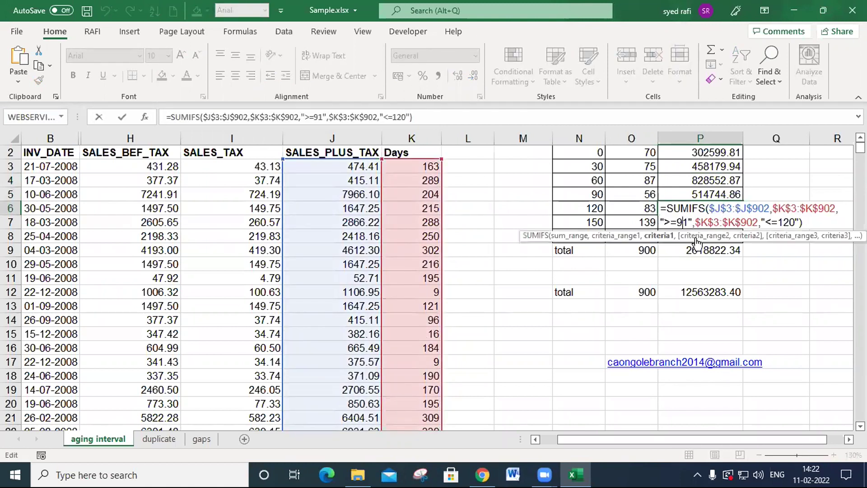
key("BackSpace")
type("12")
key("Right")
key("Right")
key("Right")
key("Right")
key("Right")
key("Right")
key("Right")
key("Right")
key("Right")
key("Right")
key("Right")
key("Right")
key("Right")
key("Right")
key("Right")
key("Right")
key("Right")
key("Right")
key("Right")
key("Delete")
type("5")
key("Return")
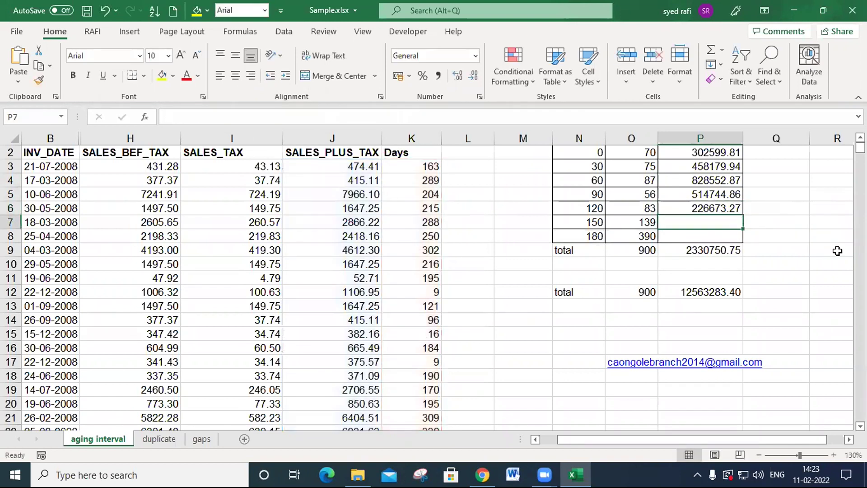
- Fill the SUMIFS formula down into P7 and set its criteria to ">=151" and "<=180"
key("ctrl+d")
key("F2")
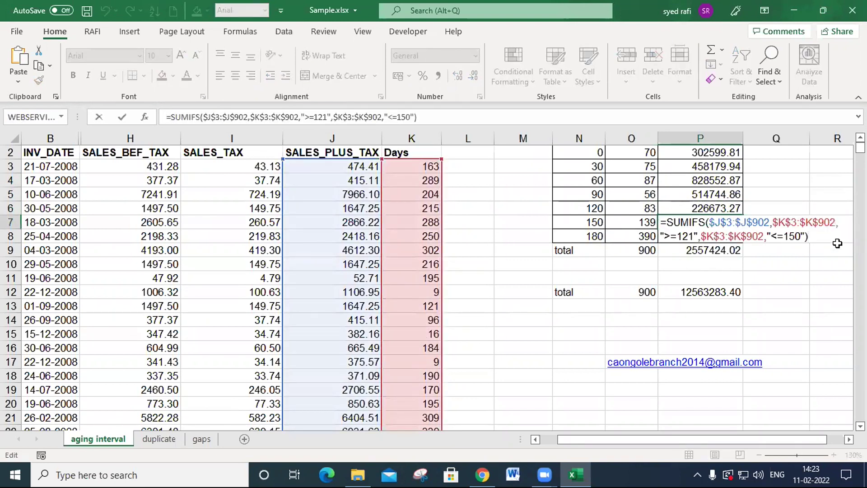
left_click(692, 232)
key("BackSpace")
type("5")
left_click(798, 236)
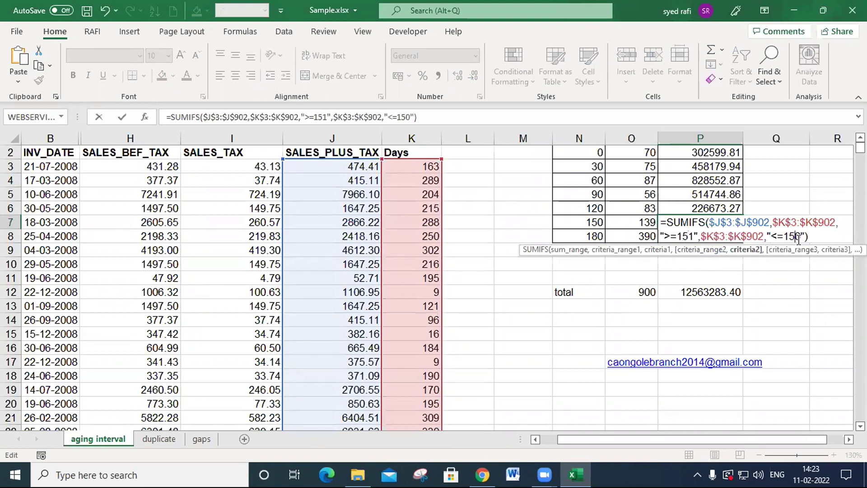
key("BackSpace")
type("8")
key("Return")
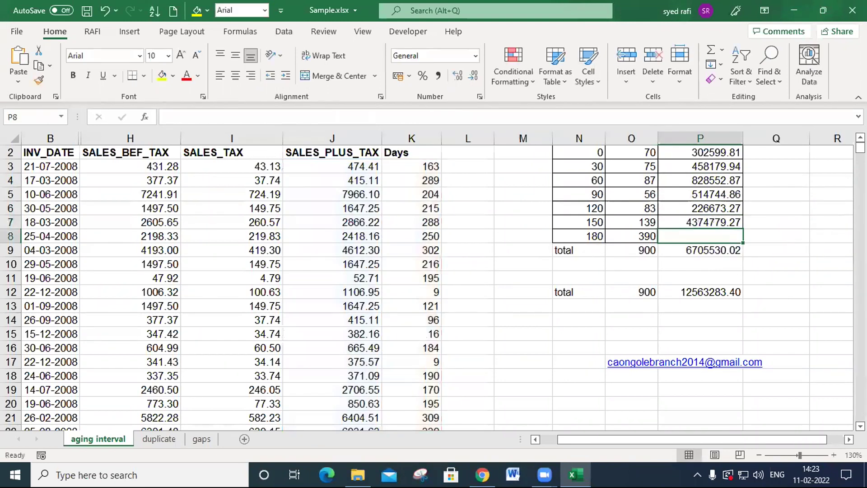
- Fill the SUMIFS formula down into P8 and reduce its criteria to the single condition ">=181"
key("F2")
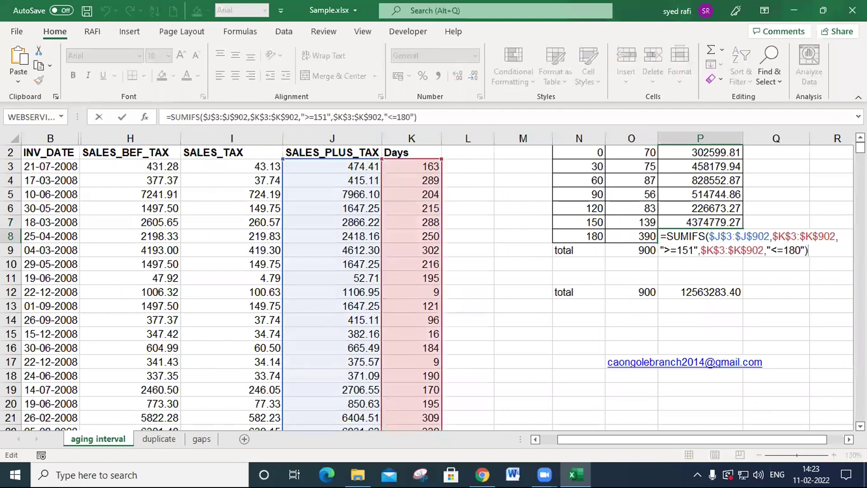
left_click(688, 250)
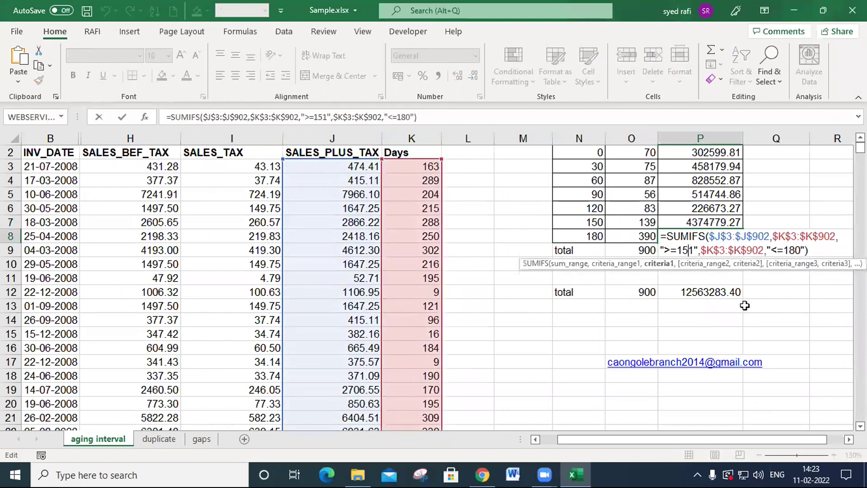
key("BackSpace")
type("8")
key("Right")
key("Right")
key("Delete")
key("Delete")
key("Delete")
key("Delete")
key("Delete")
key("Delete")
key("Delete")
key("Delete")
key("Delete")
key("Delete")
key("Delete")
key("Delete")
key("Delete")
key("Delete")
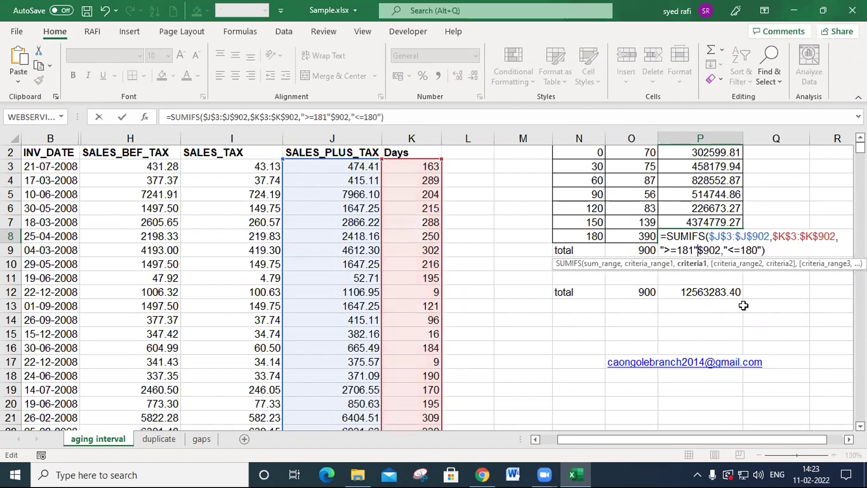
key("Delete")
key("Delete")
key("Delete")
key("Delete")
key("Delete")
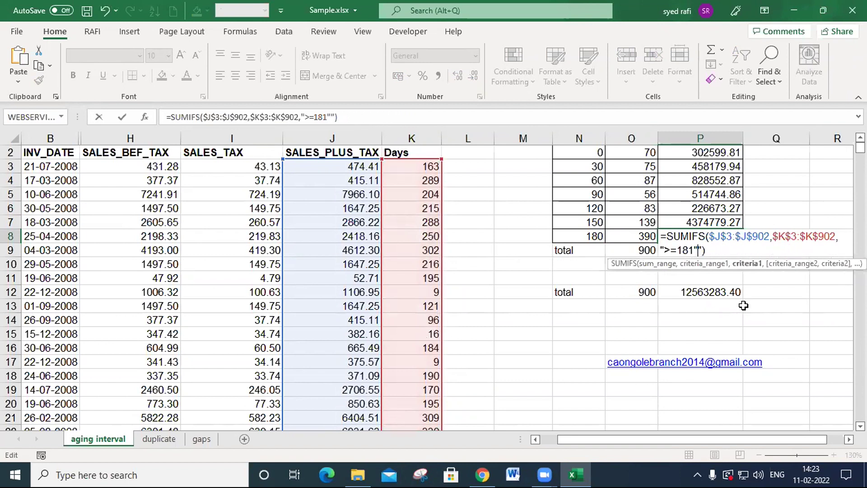
key("Return")
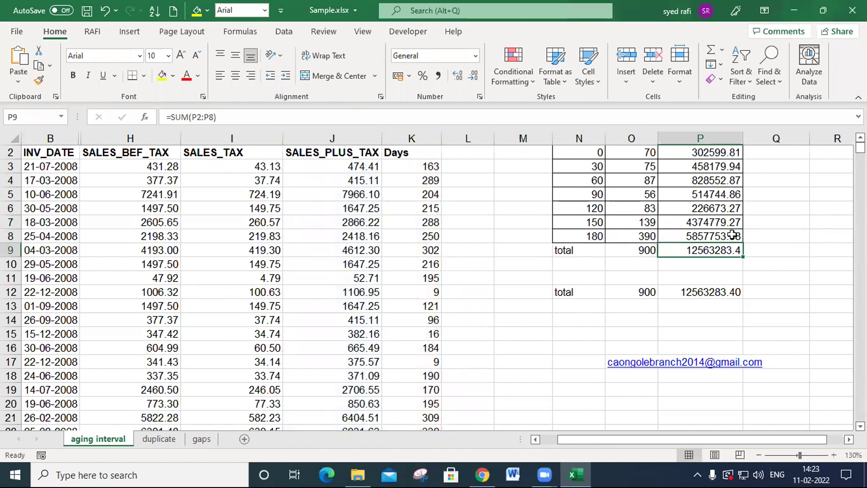
left_click(721, 270)
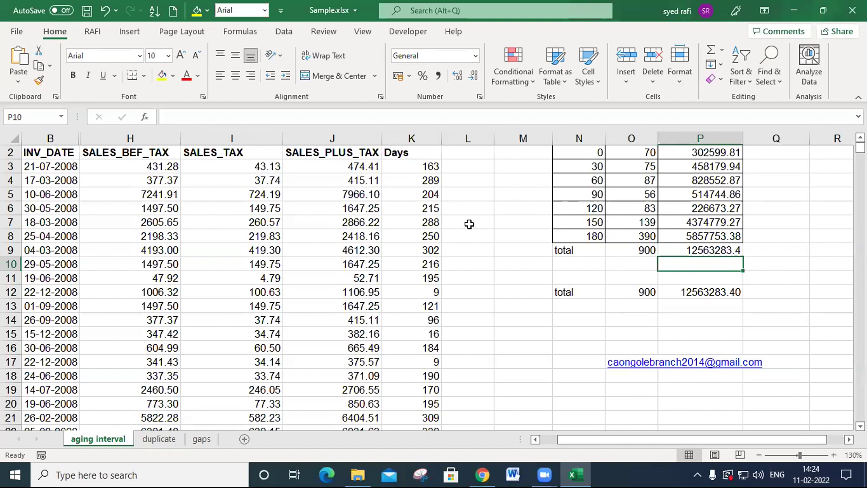
- Clear all the calculated Days values from K3 down to the last data row
left_click(432, 169)
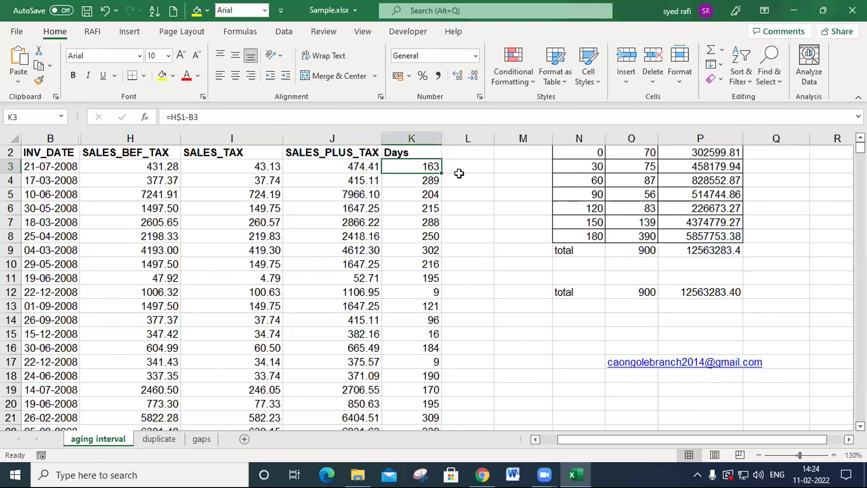
key("ctrl+shift+Down")
key("ctrl+BackSpace")
key("Delete")
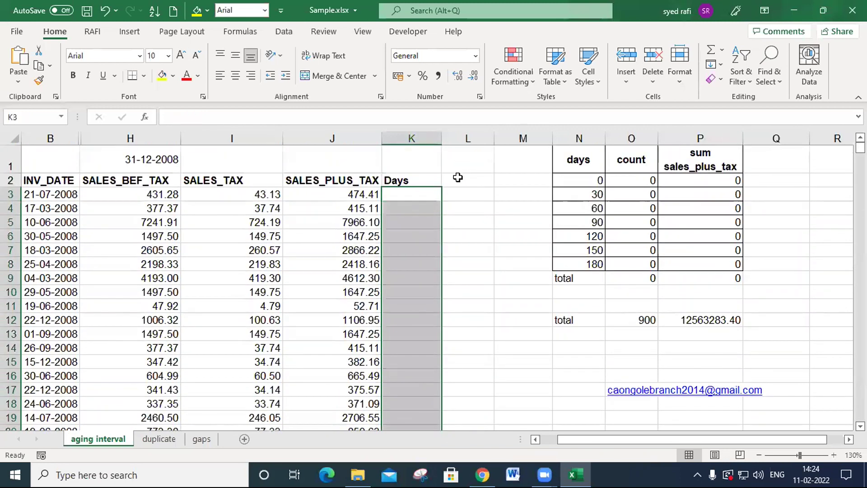
- Enter =H$1-B3 in K3 and fill the formula down the whole Days column
left_click(392, 199)
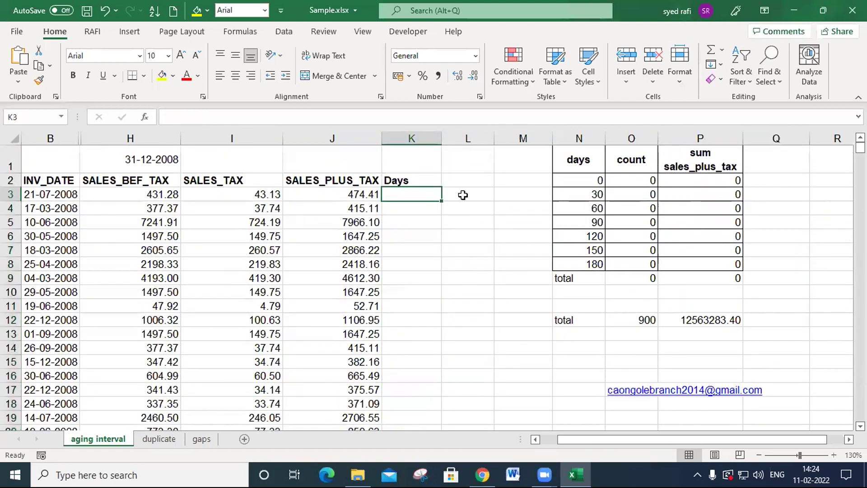
type("=")
left_click(148, 159)
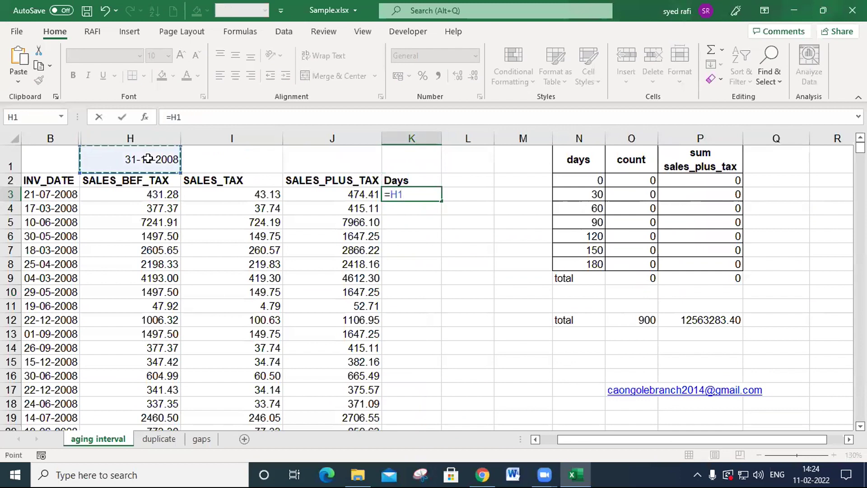
type("-")
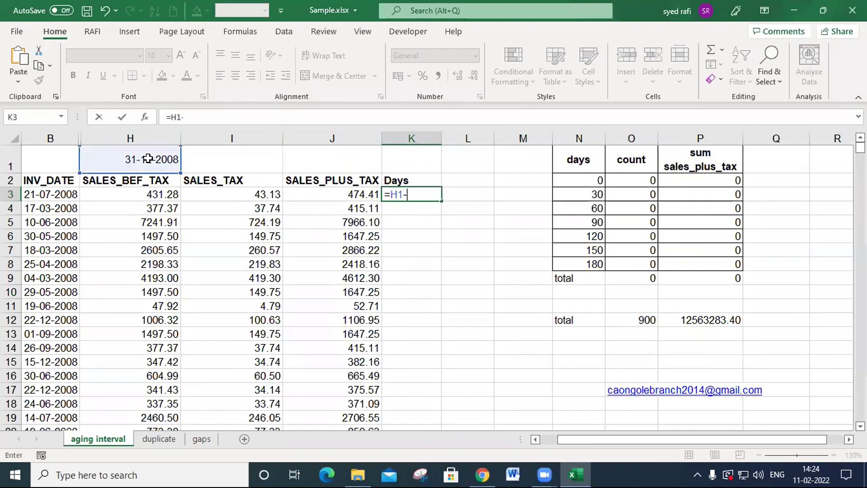
left_click(66, 194)
left_click(398, 195)
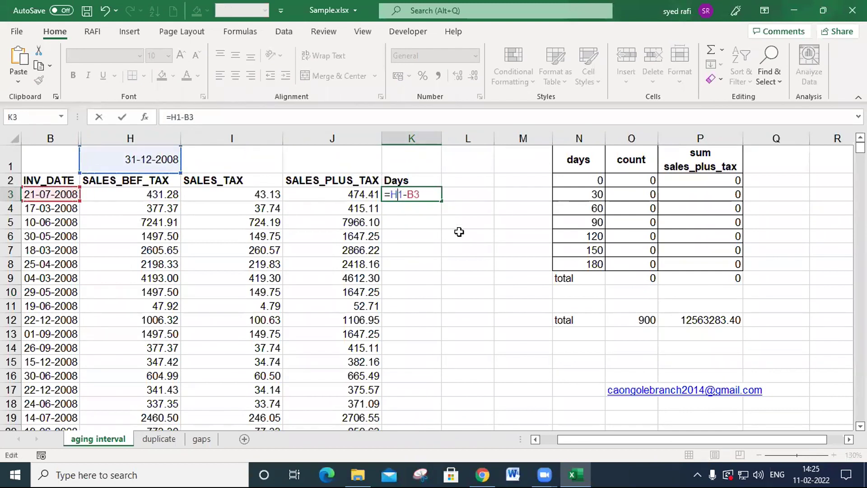
type("$")
key("Return")
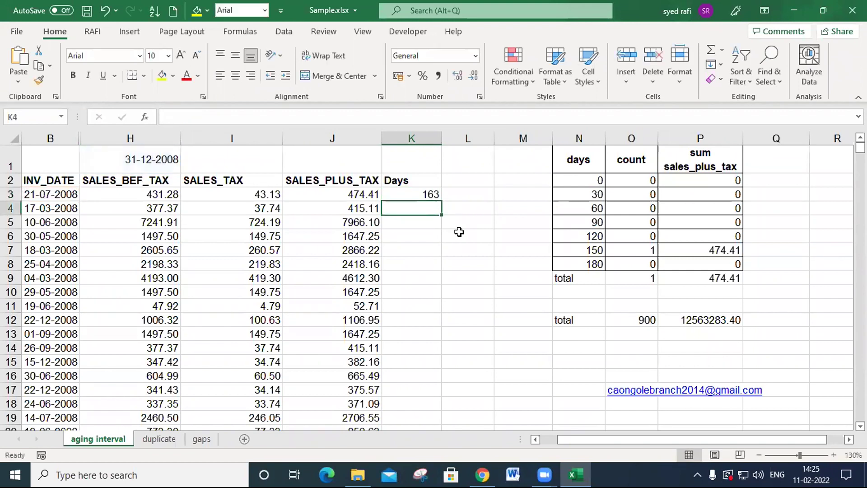
key("Up")
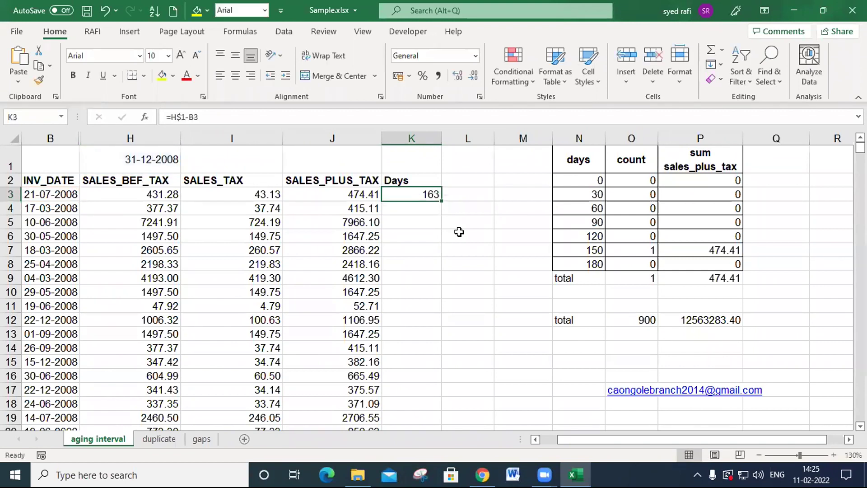
double_click(443, 202)
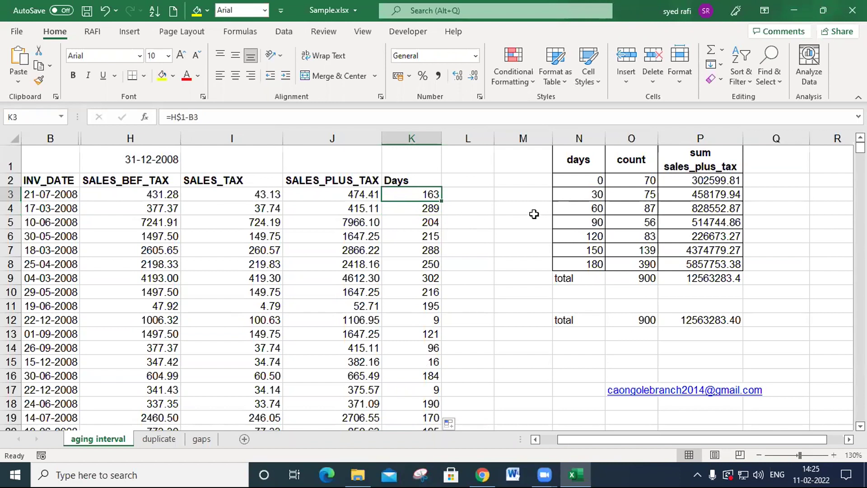
- Review the filled Days column by selecting K3 to the last data row and returning to its first value
key("ctrl+shift+Down")
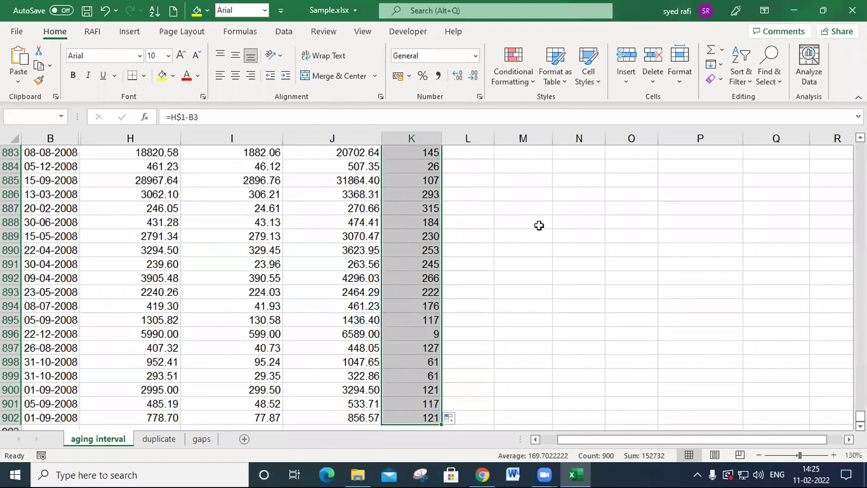
scroll(533, 225, "up", 5)
scroll(529, 223, "up", 14)
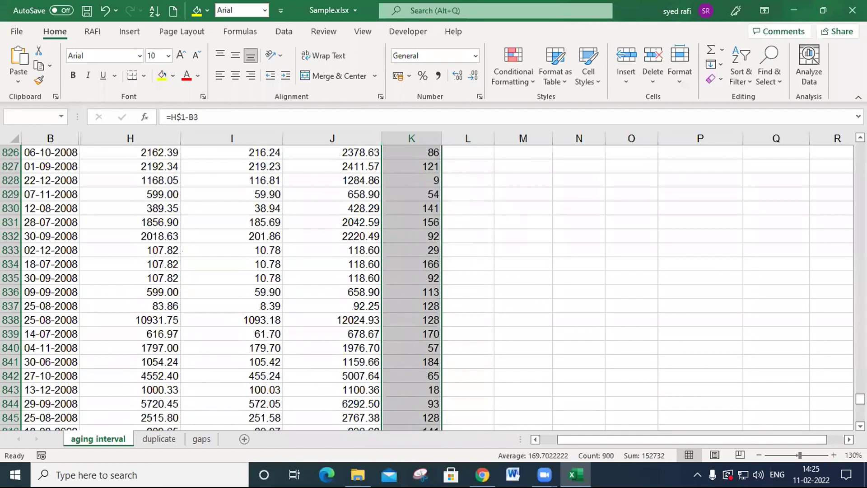
left_click_drag(860, 399, 860, 149)
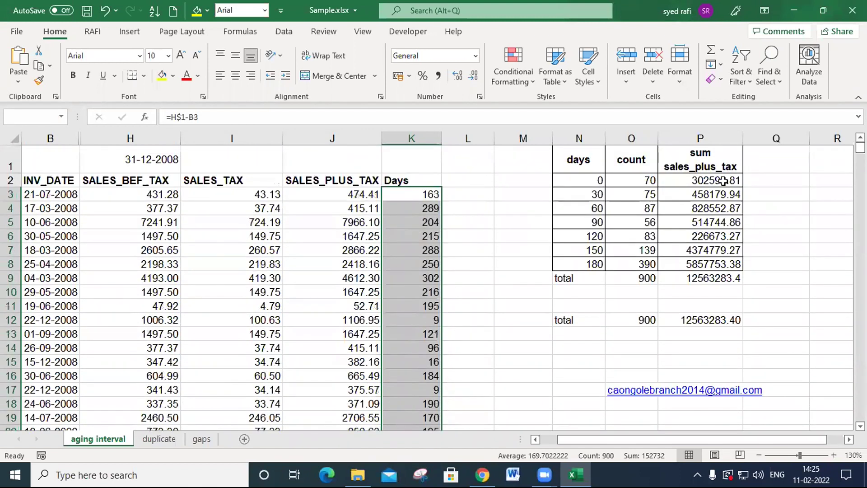
left_click(491, 221)
left_click(425, 194)
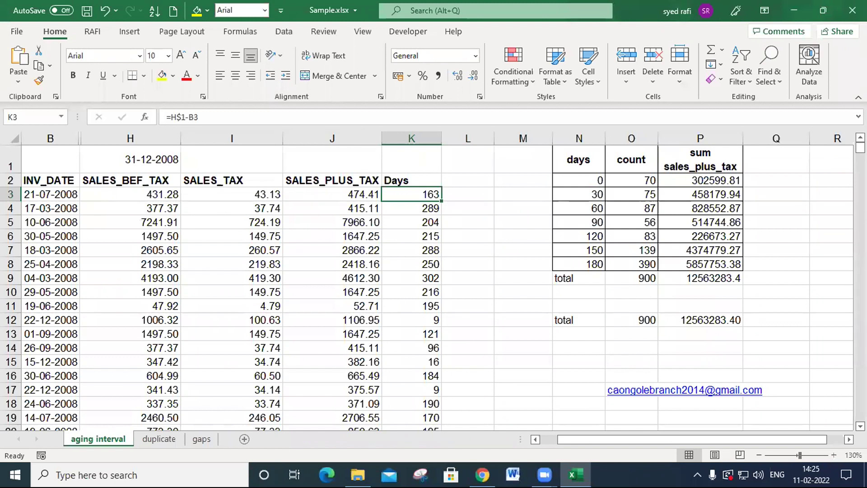
key("ctrl+shift+Down")
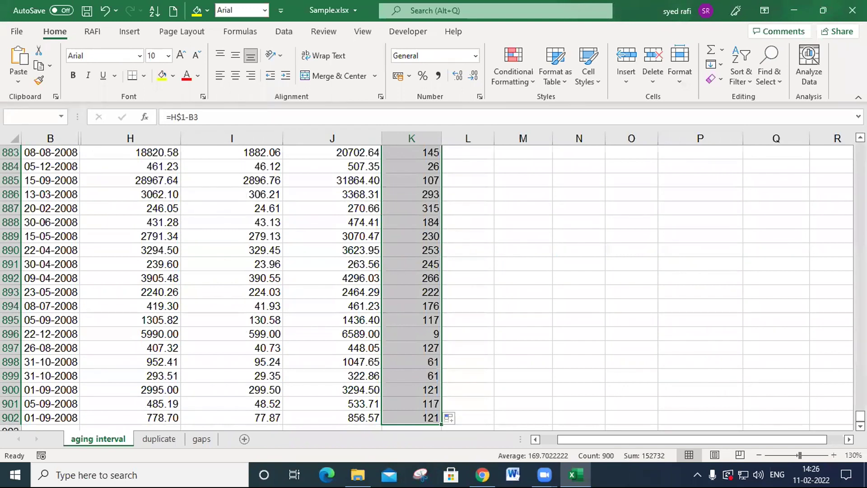
left_click_drag(861, 416, 860, 146)
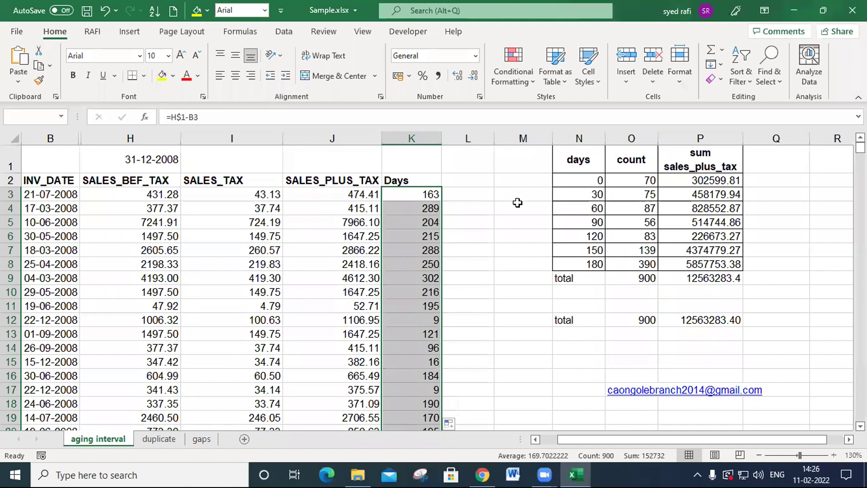
left_click(469, 211)
left_click(429, 197)
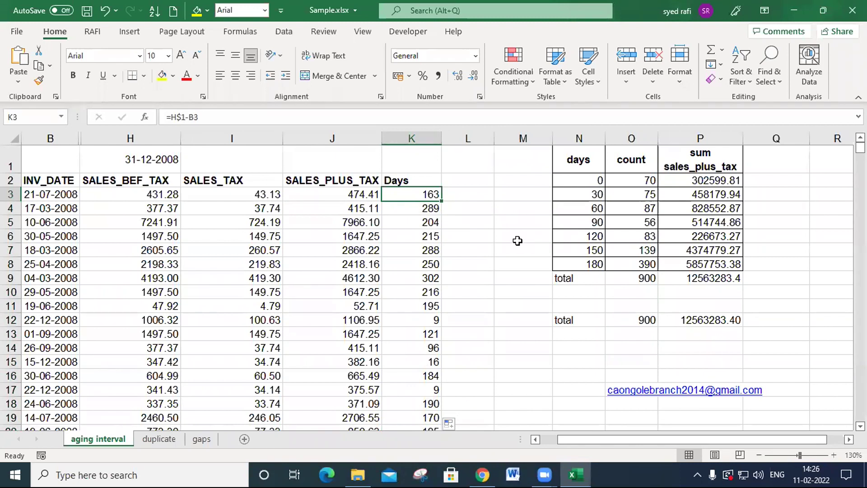
- Check the extent of the Days data by extending the selection from K3 past the last filled row to the sheet's end, and return to row 3
key("ctrl+shift+Down")
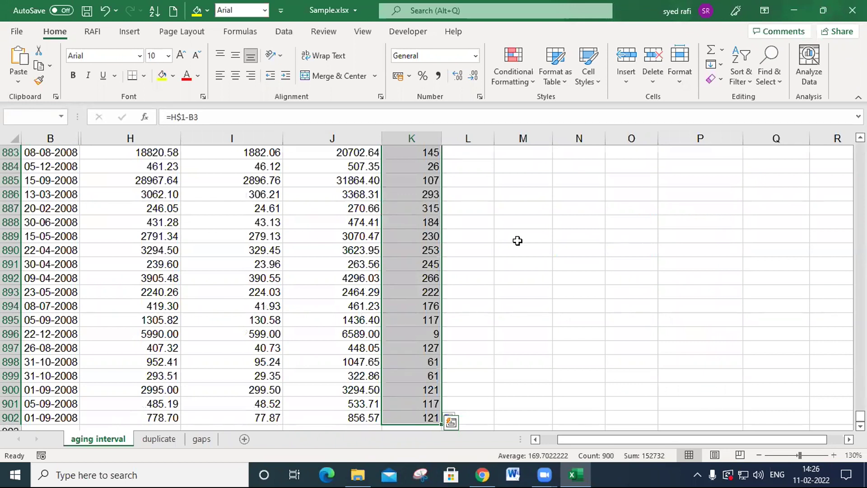
key("ctrl+shift+Down")
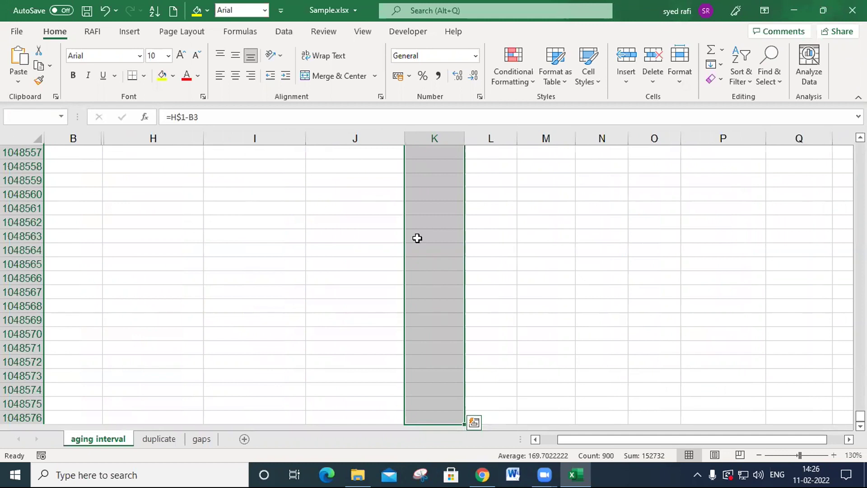
key("ctrl+Up")
key("ctrl+Up")
key("Down")
key("Down")
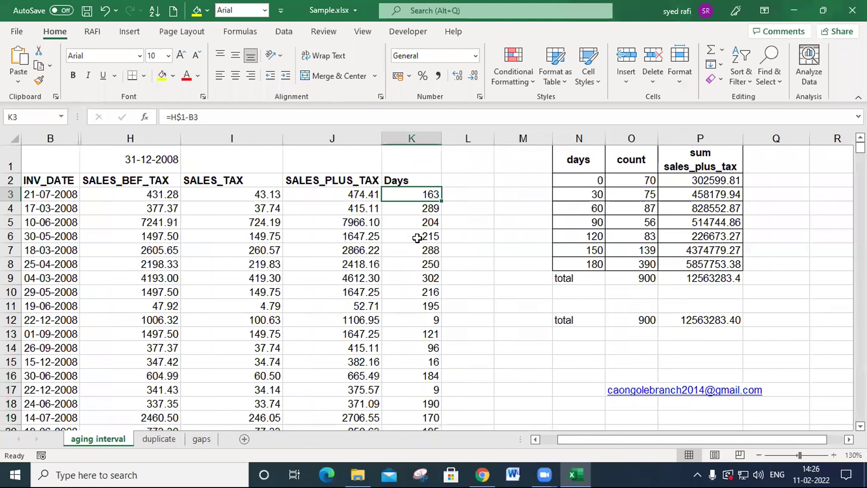
key("ctrl+shift+Down")
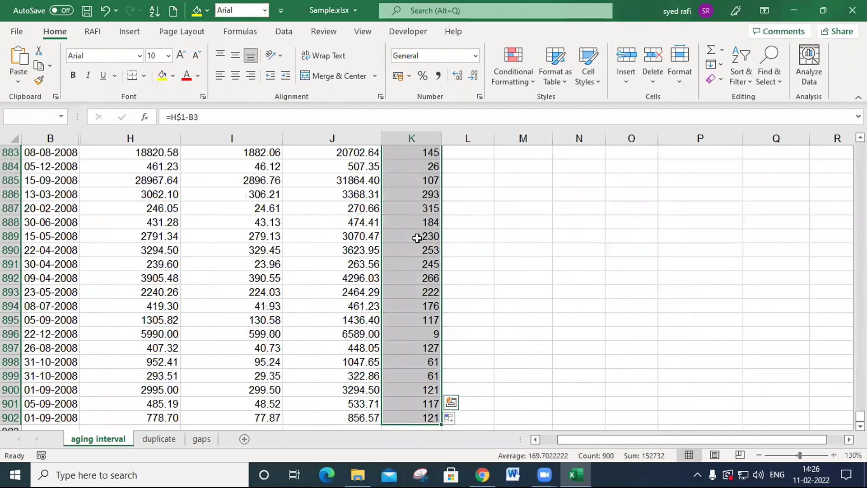
key("ctrl+shift+Down")
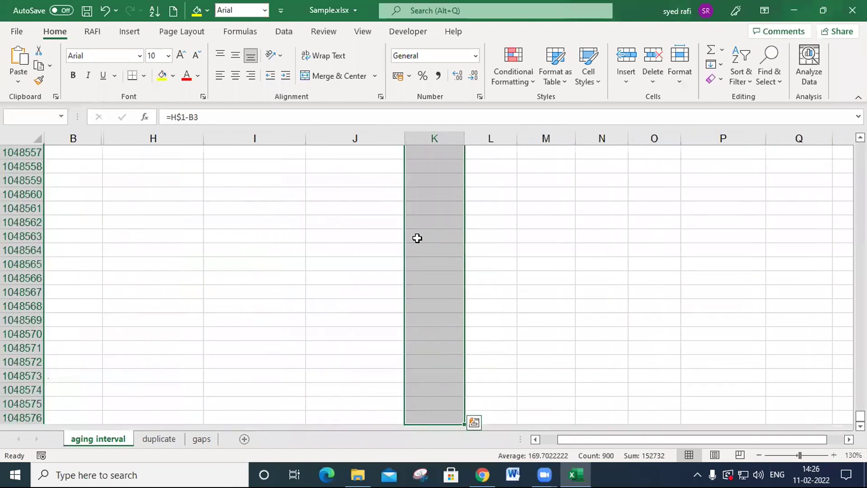
key("ctrl+Up")
key("ctrl+Up")
key("Down")
key("Down")
key("Right")
key("Right")
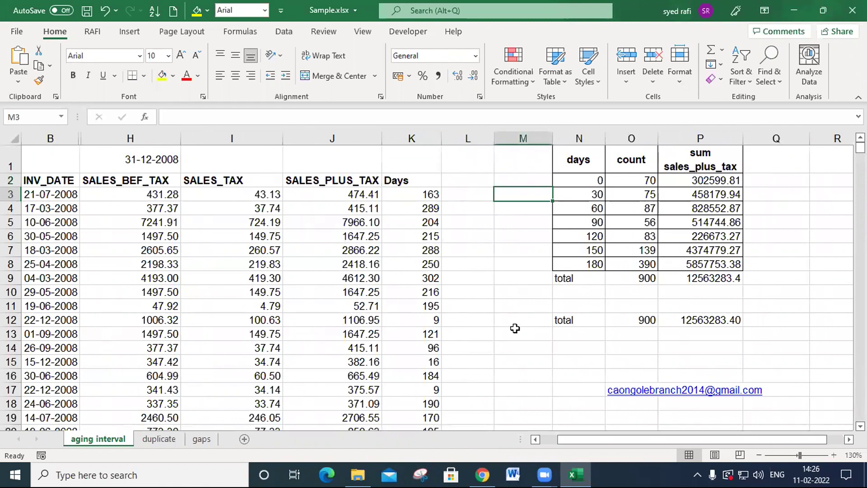
- Deselect the data by moving to the empty cell M16 and save the workbook
left_click(505, 361)
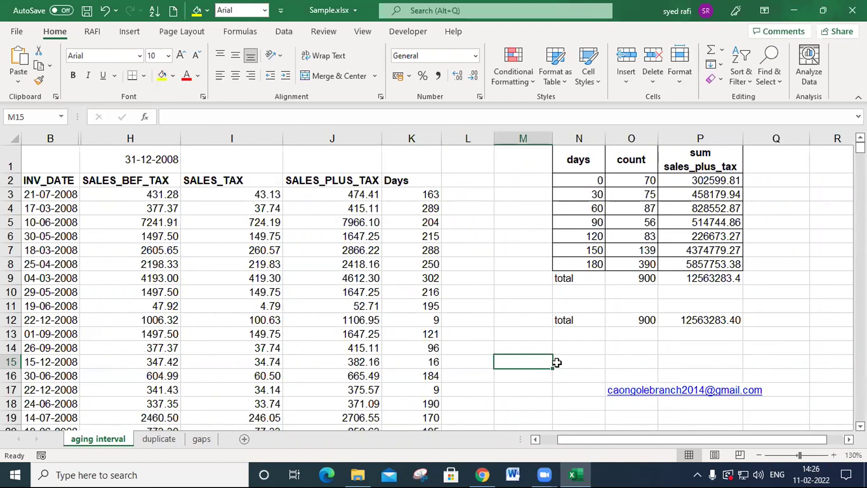
left_click(537, 378)
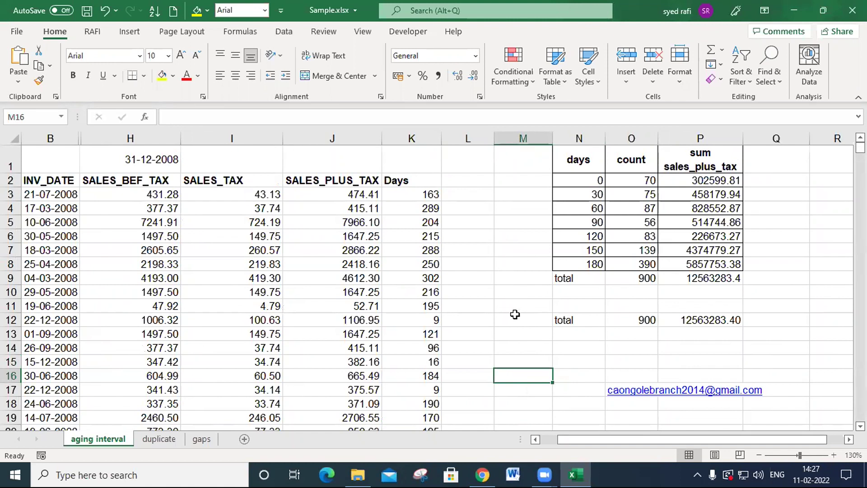
key("ctrl+s")
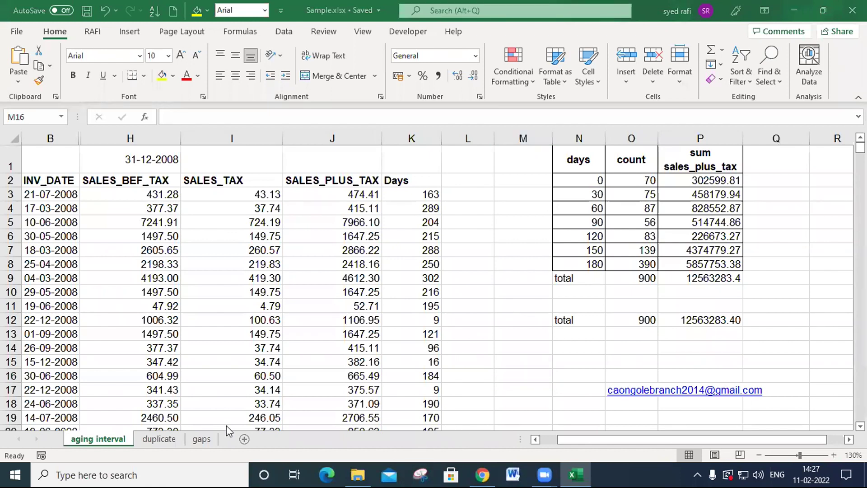
- Select all invoice numbers on the duplicate sheet, from A2 down to the last filled row A901
left_click(159, 439)
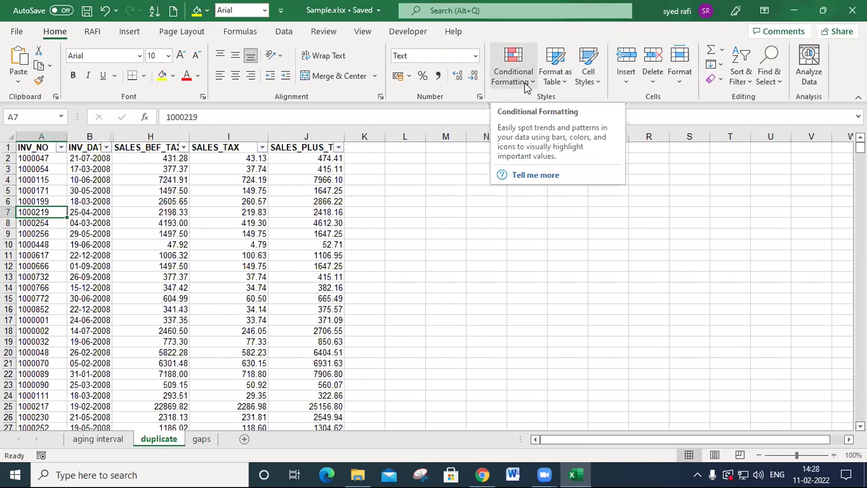
left_click(46, 161)
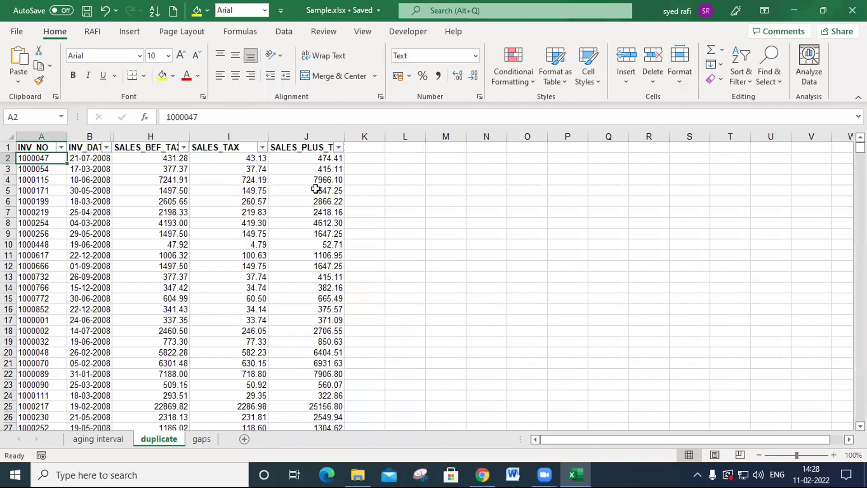
key("ctrl+shift+Down")
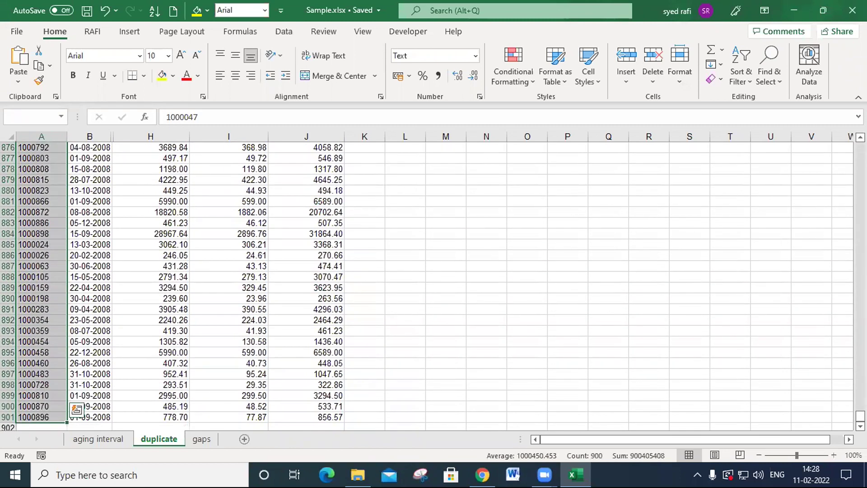
left_click_drag(860, 416, 860, 148)
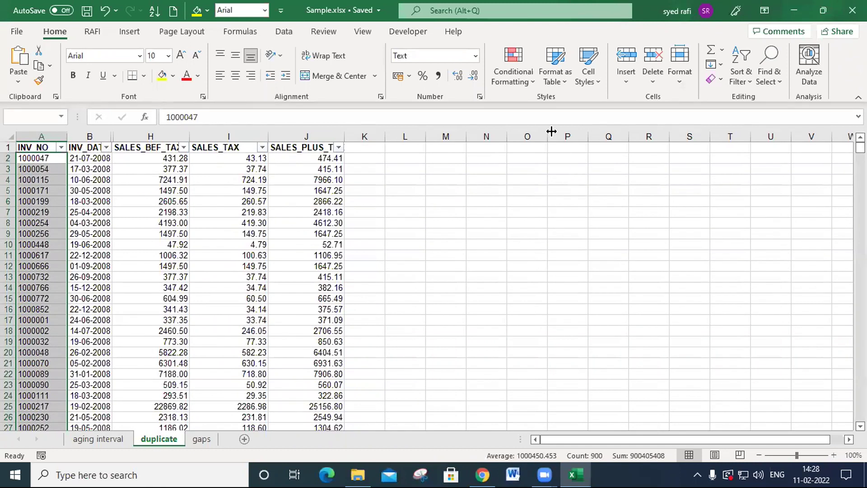
left_click(522, 75)
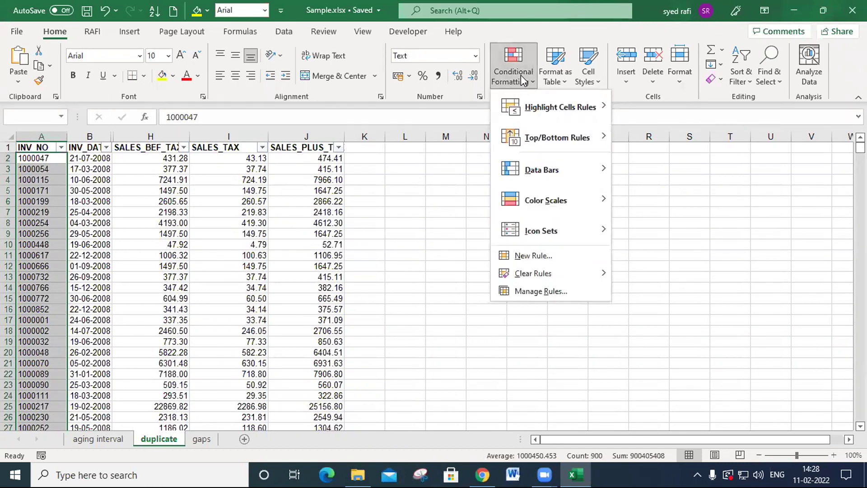
left_click(521, 75)
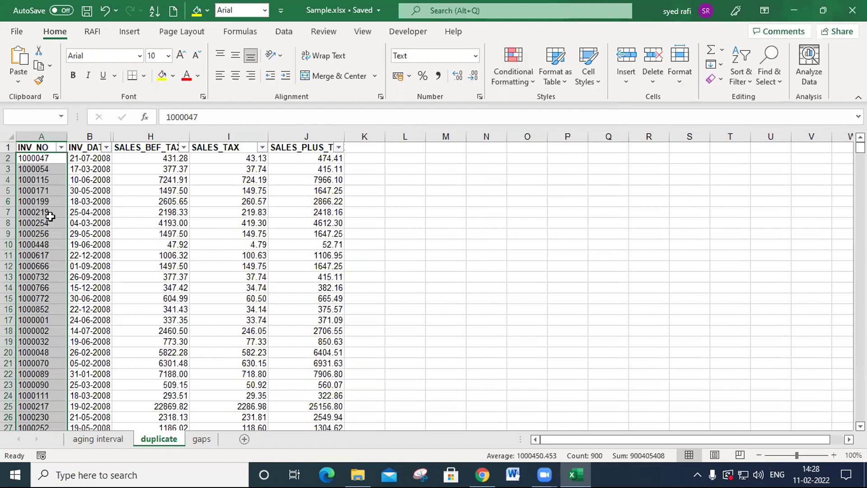
left_click(518, 88)
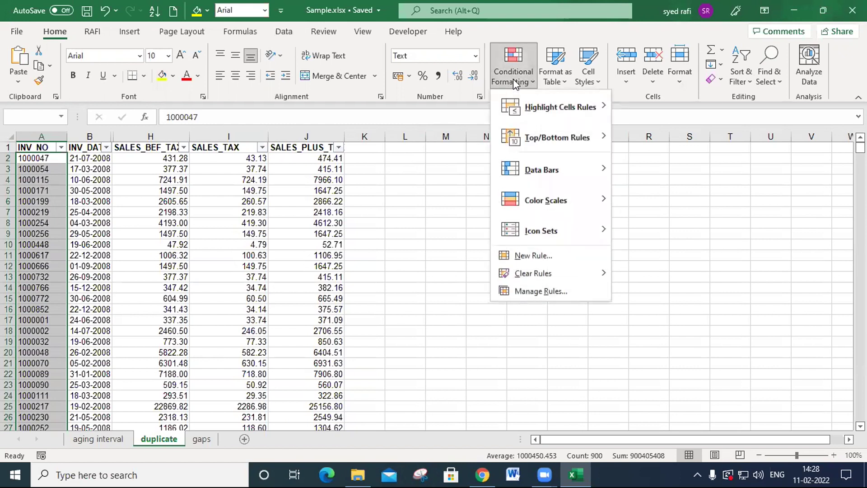
mouse_move(533, 107)
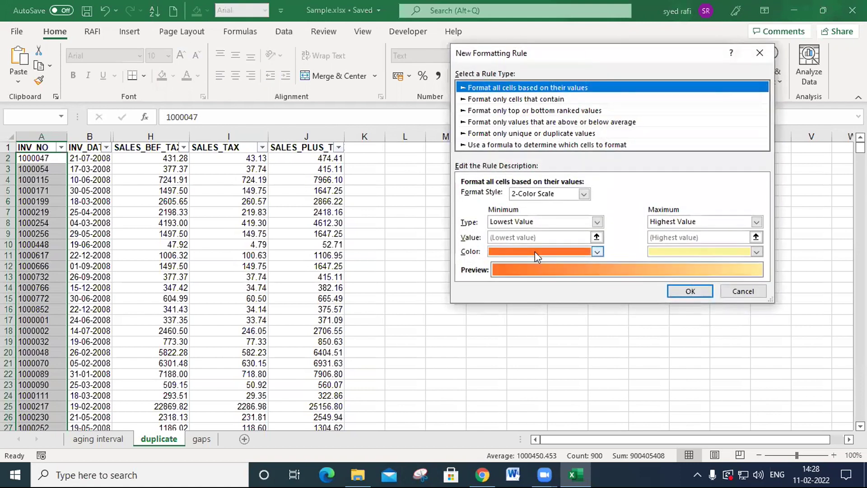
left_click(527, 134)
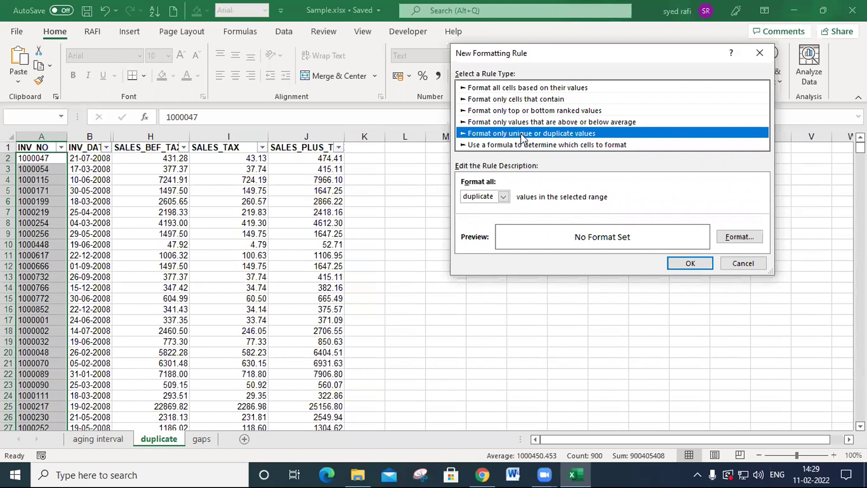
key("Escape")
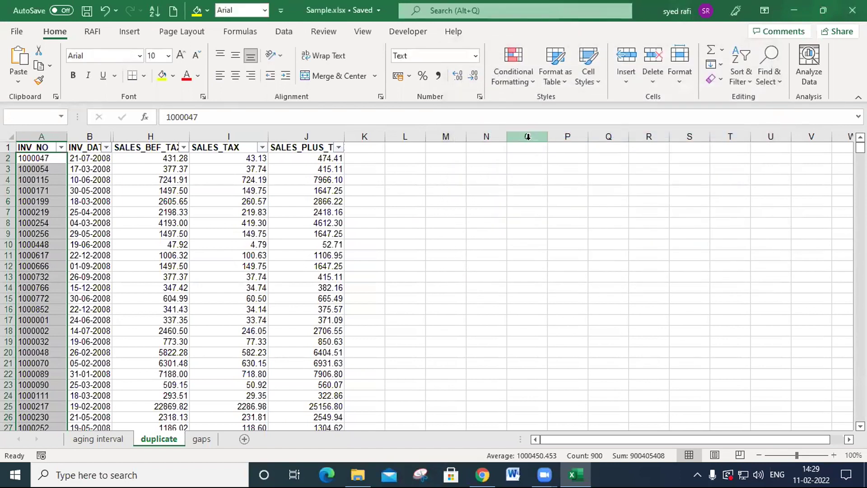
- Create a formula-based conditional formatting rule for the selected invoice numbers and start its formula with =countif(
left_click(523, 84)
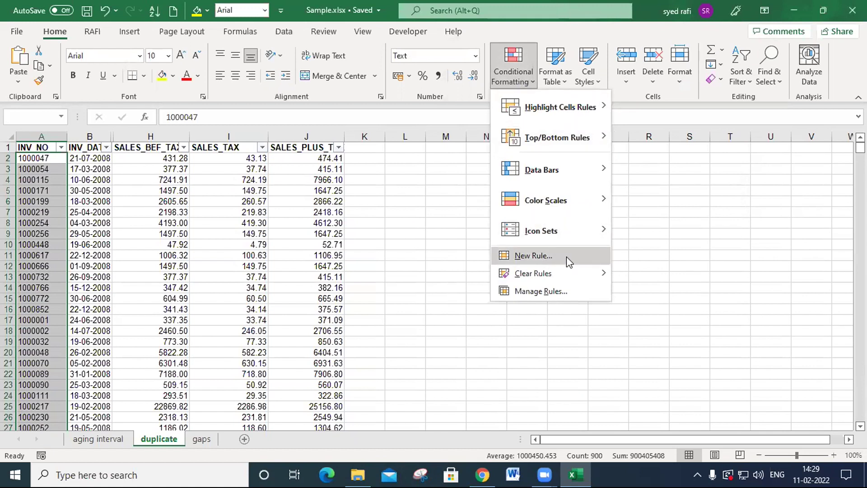
left_click(567, 257)
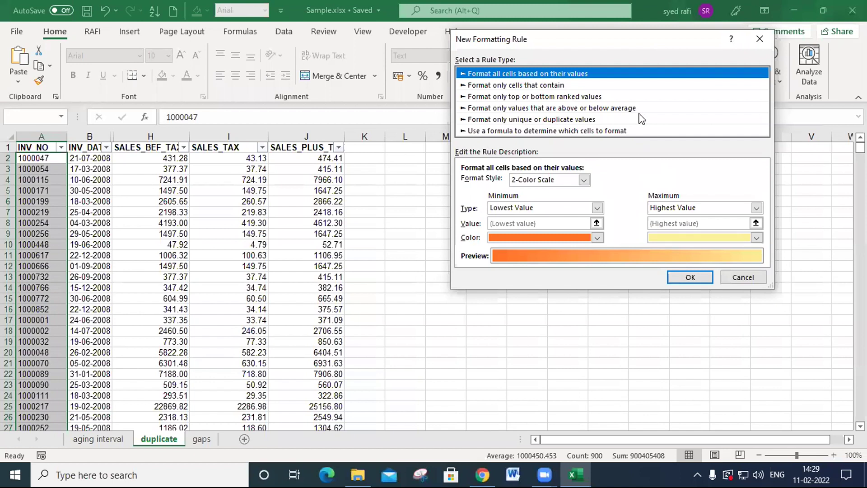
left_click(514, 131)
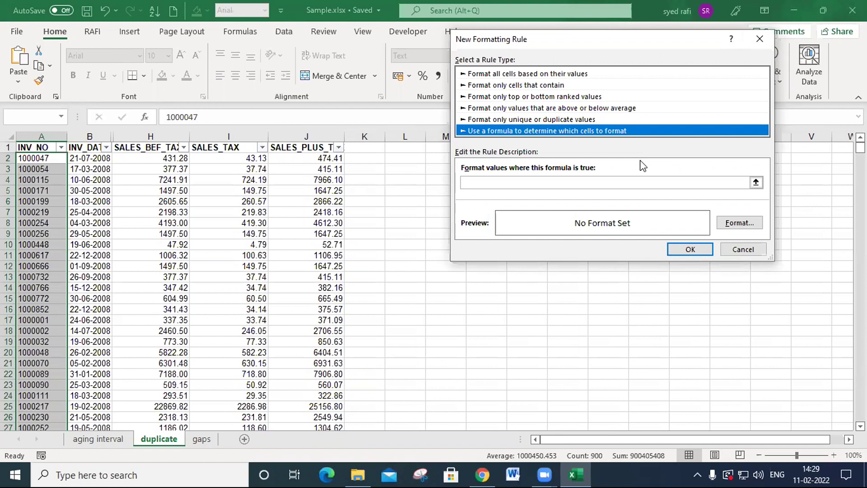
left_click(561, 184)
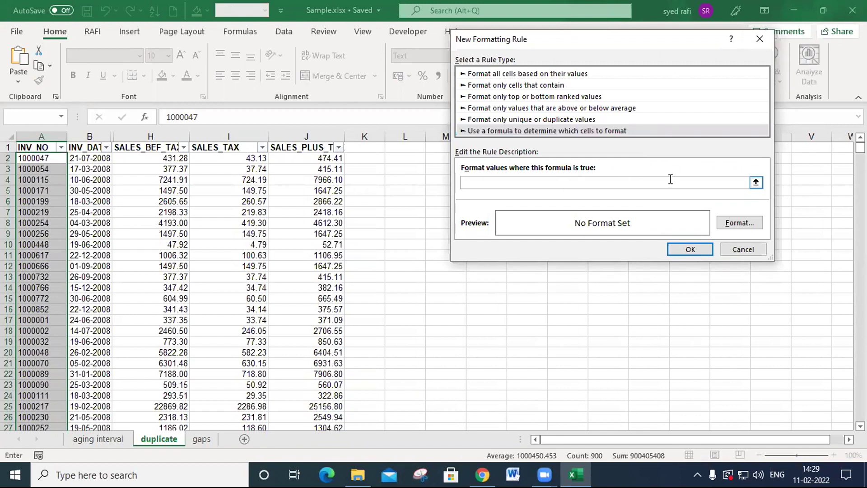
type("=countif(")
left_click(58, 161)
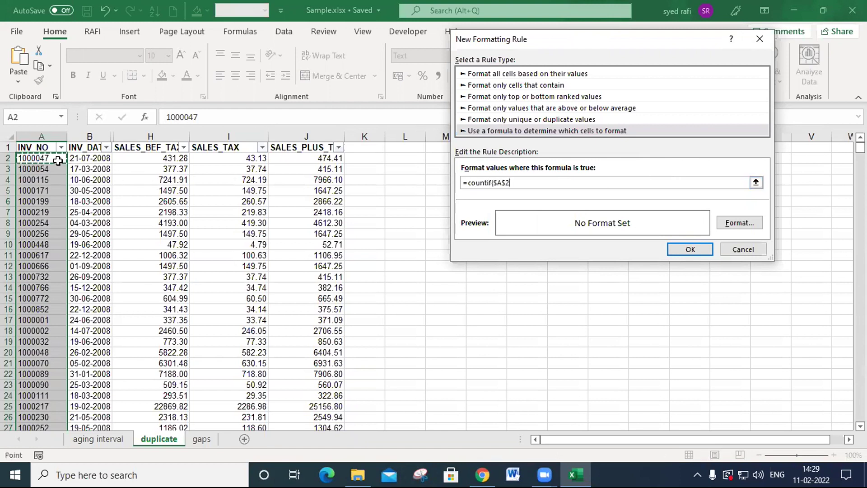
key("F8")
left_click(524, 182)
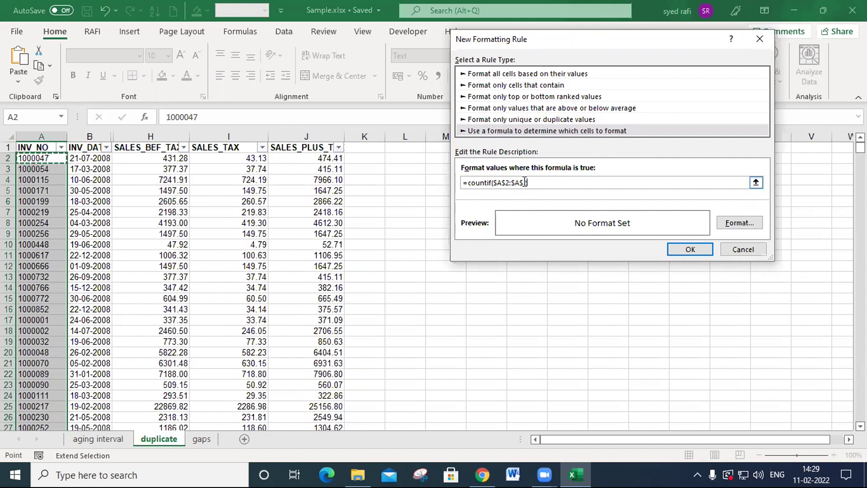
key("Delete")
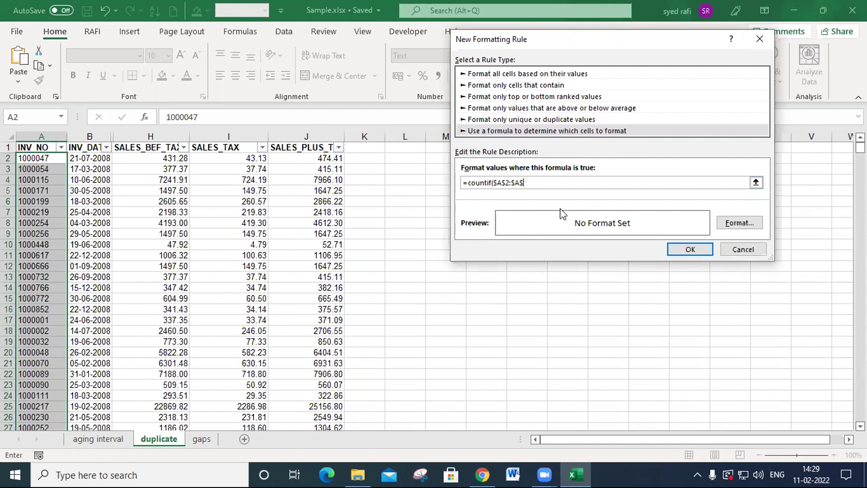
key("BackSpace")
key("BackSpace")
key("BackSpace")
type("a2)")
- Set the COUNTIF range in the rule's formula to $A$2:$A$901, followed by a comma
left_click_drag(518, 182, 492, 183)
left_click(41, 159)
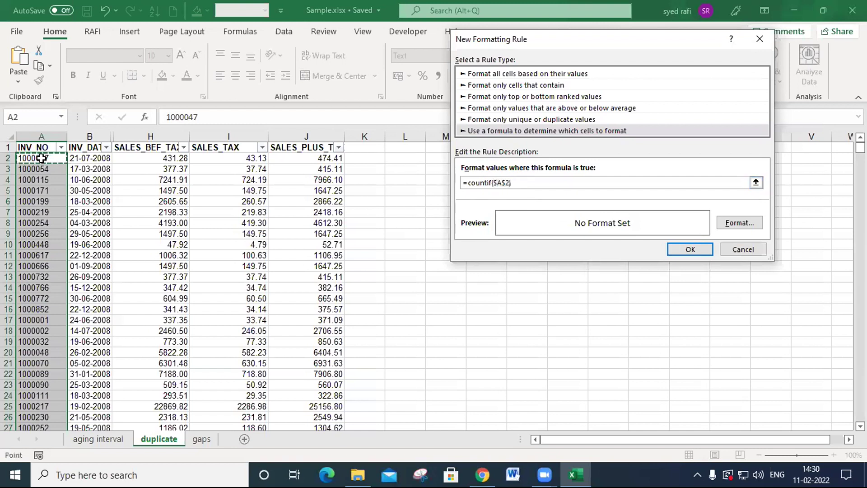
key("ctrl+shift+Down")
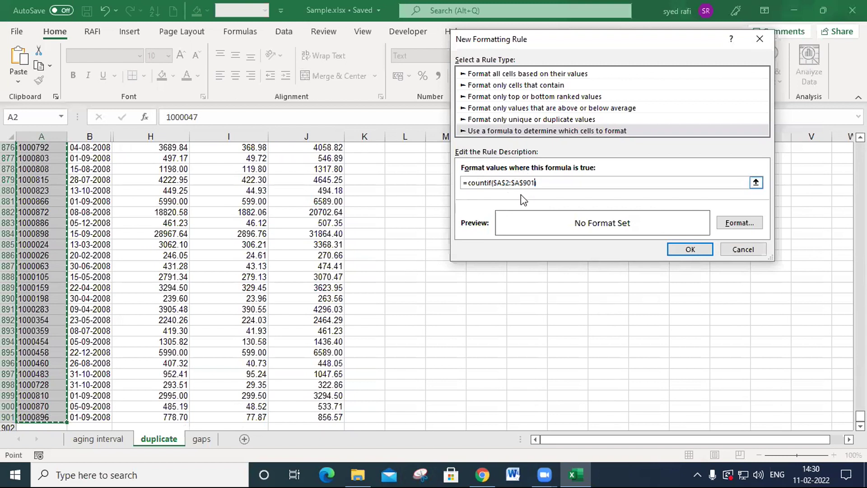
type(",")
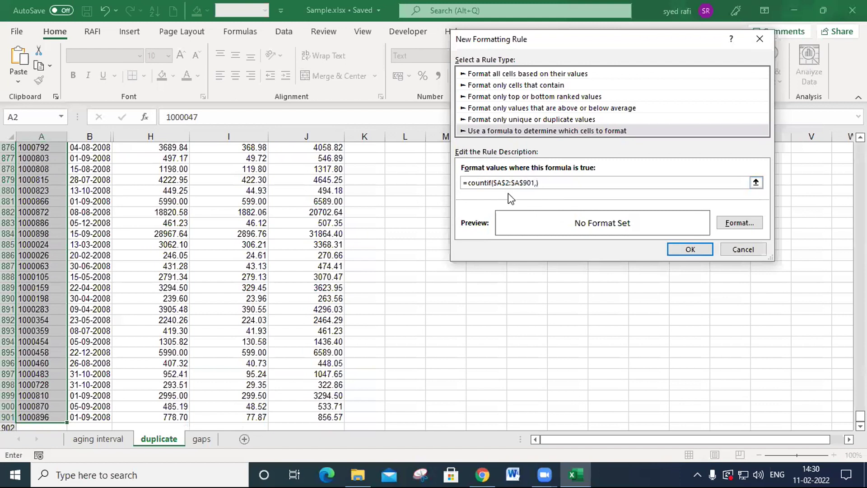
type(")")
- Add the first invoice number cell, $A$2, as the COUNTIF criterion in the rule's formula
scroll(104, 262, "up", 20)
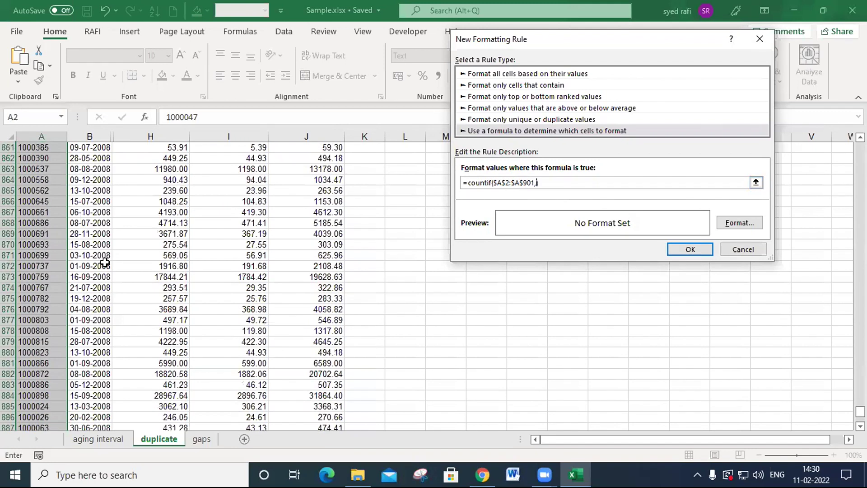
scroll(105, 262, "up", 20)
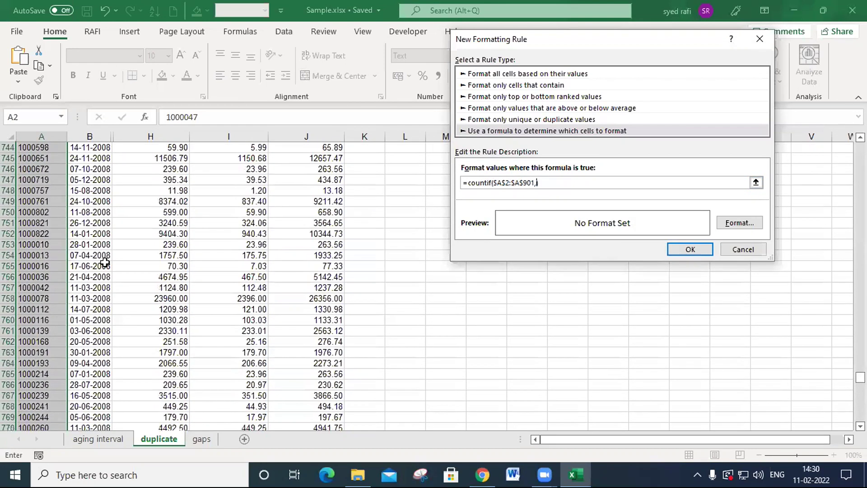
left_click_drag(860, 360, 860, 147)
left_click(50, 159)
type(")")
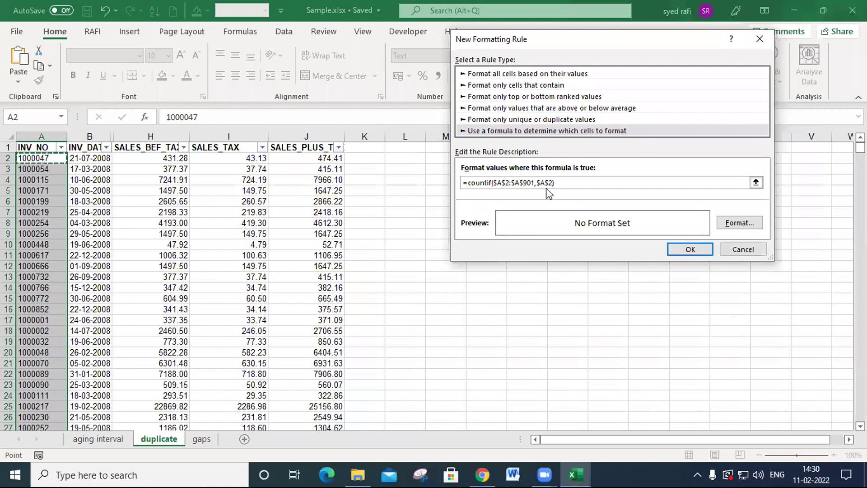
- Change the COUNTIF criterion to the relative reference A2 and complete the formula as =countif($A$2:$A$901,A2)>1
left_click(544, 186)
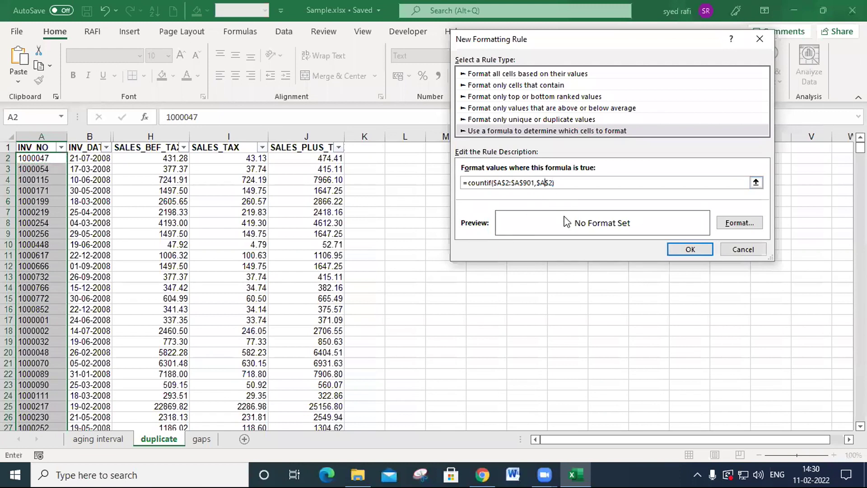
left_click(538, 185)
key("Delete")
left_click(621, 182)
type(")")
type(")")
type(">")
type("1")
- Give the duplicate rule a light green background fill and apply it to the invoice numbers
left_click(741, 224)
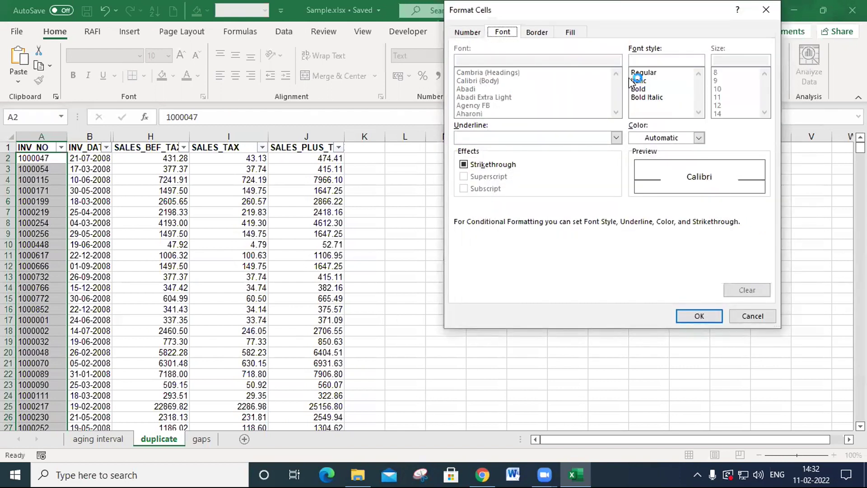
left_click(582, 30)
left_click(547, 139)
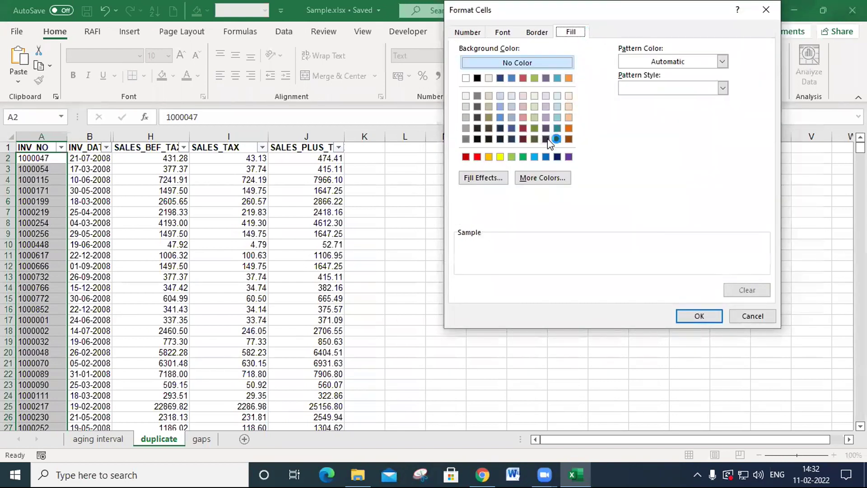
left_click(512, 157)
left_click(697, 322)
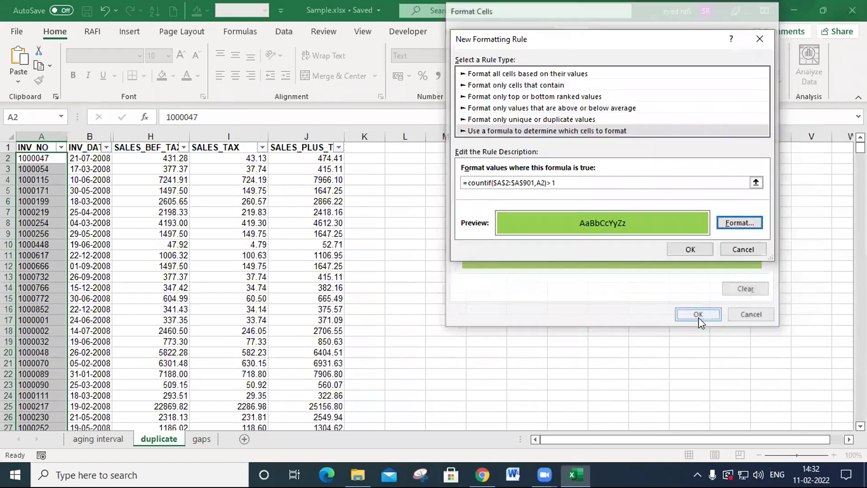
left_click(739, 223)
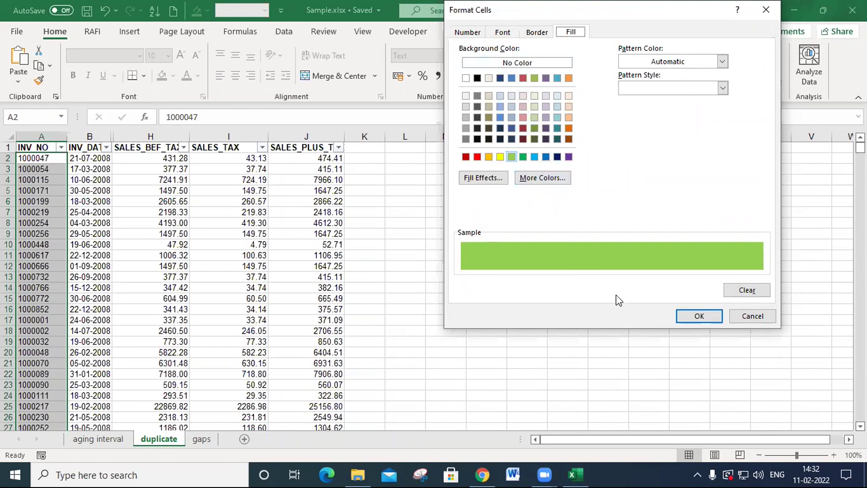
left_click(706, 316)
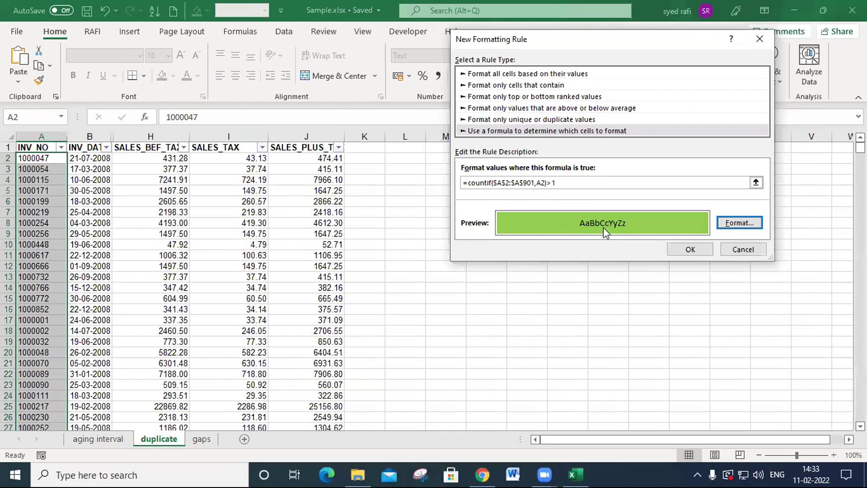
left_click(686, 251)
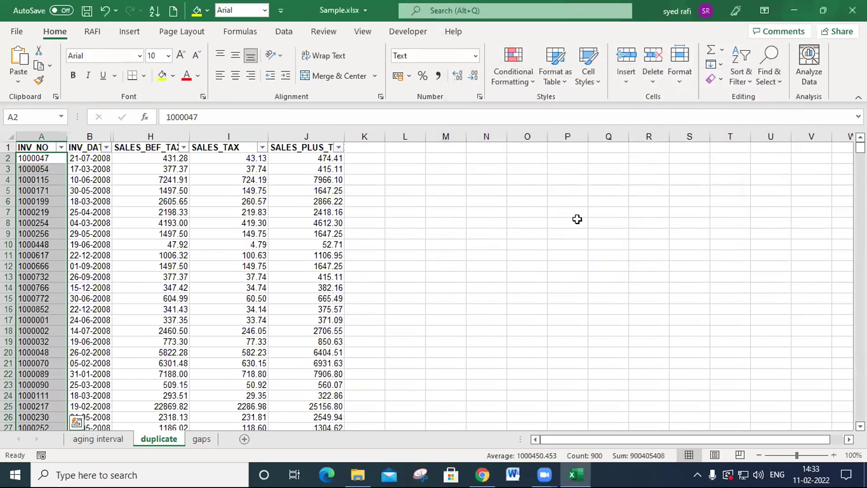
- Examine the invoice number column from the first rows downward for duplicates highlighted in green
left_click(50, 190)
scroll(56, 198, "down", 4)
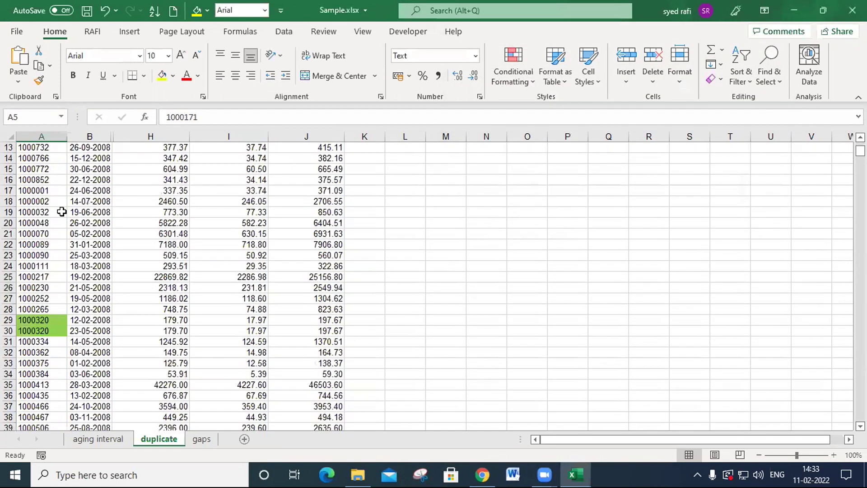
scroll(57, 324, "down", 2)
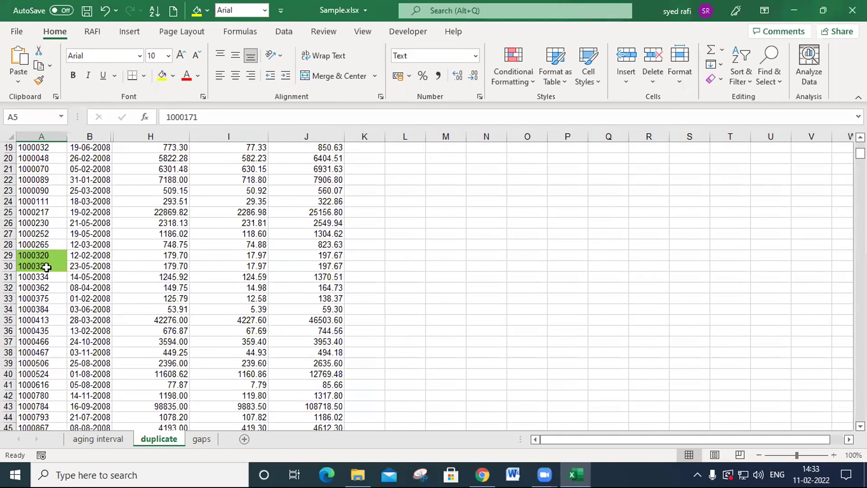
scroll(46, 267, "down", 17)
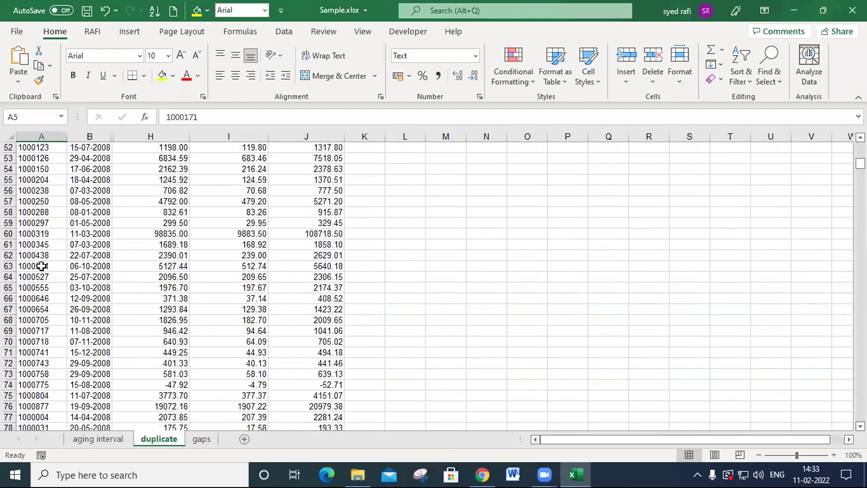
scroll(41, 266, "down", 20)
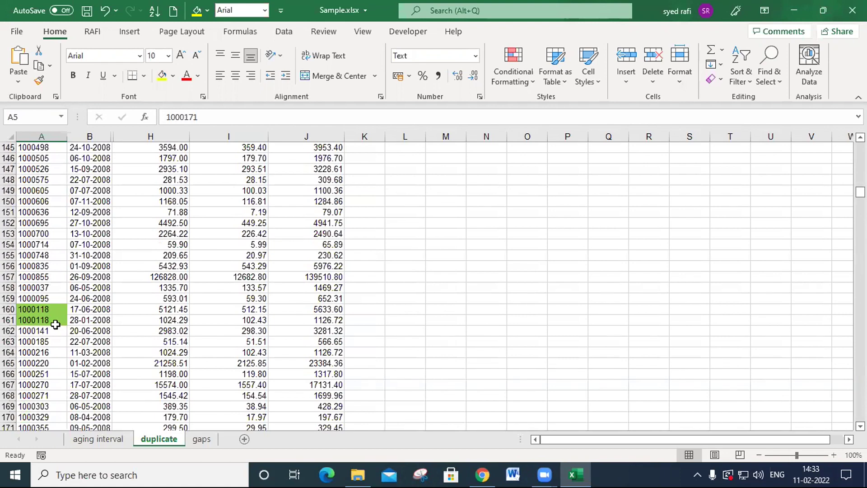
scroll(57, 324, "down", 12)
scroll(52, 308, "down", 12)
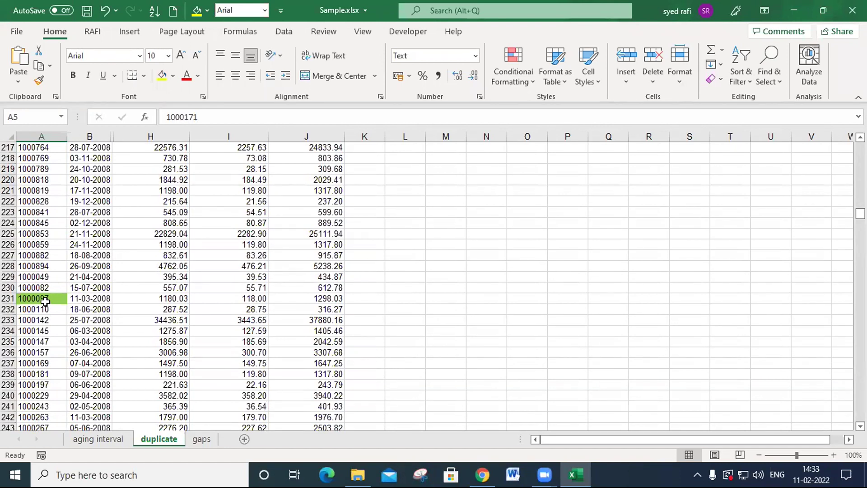
- Examine the remaining invoice numbers, from about row 217 to the end of the list, for duplicates highlighted in green
scroll(59, 332, "down", 10)
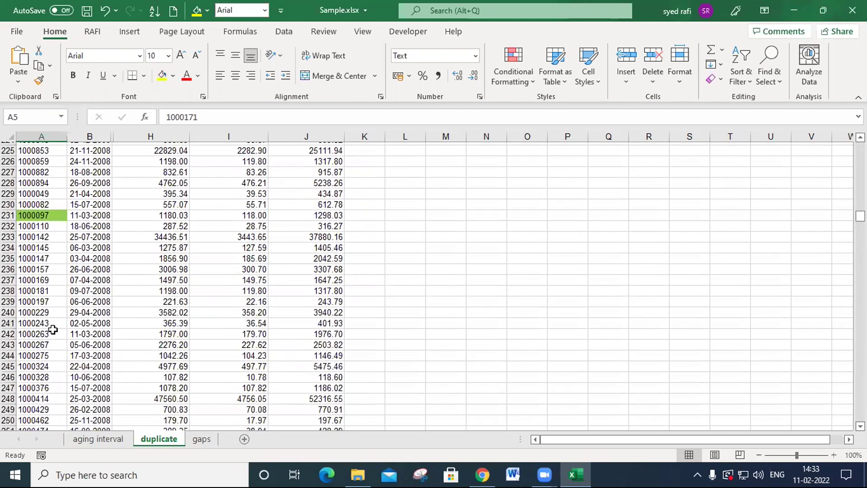
scroll(21, 404, "down", 8)
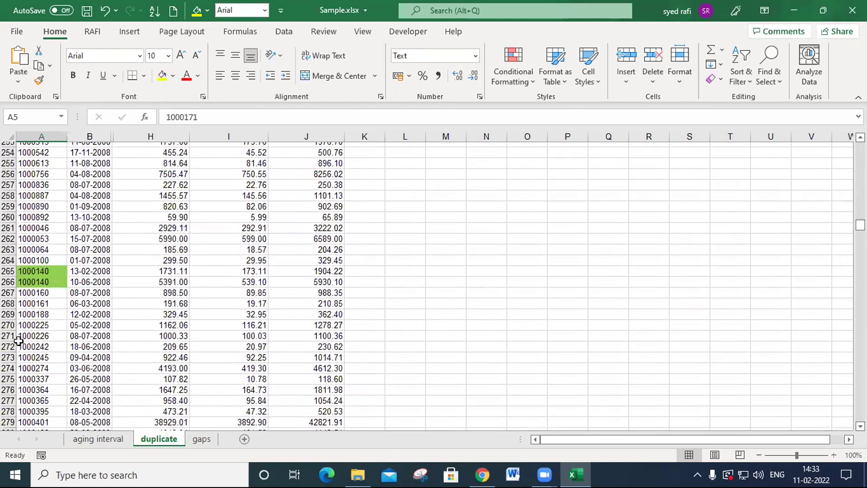
scroll(40, 298, "down", 20)
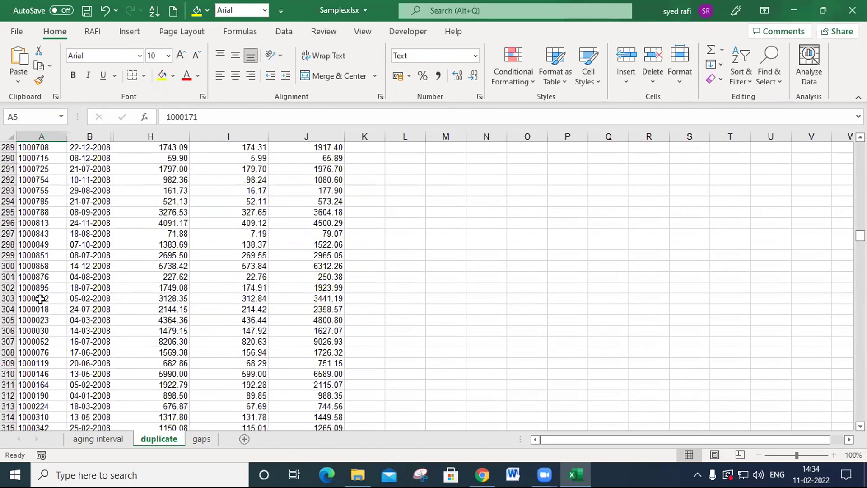
scroll(38, 300, "down", 20)
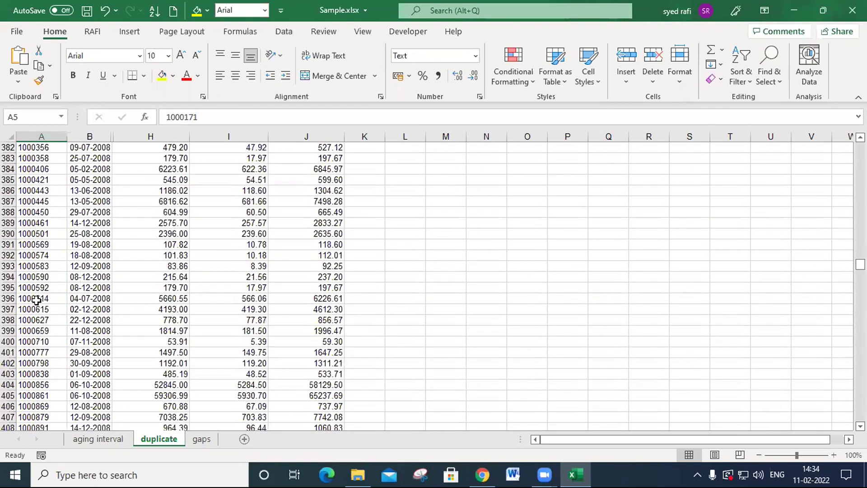
scroll(37, 300, "down", 20)
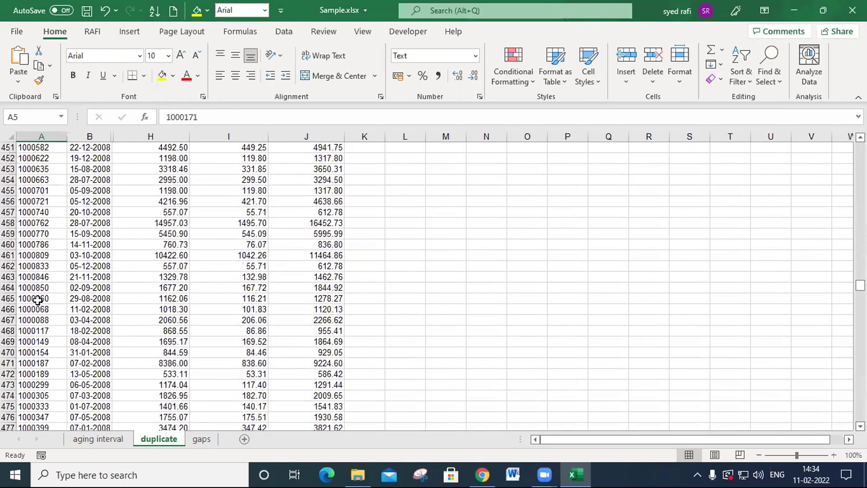
scroll(41, 304, "down", 20)
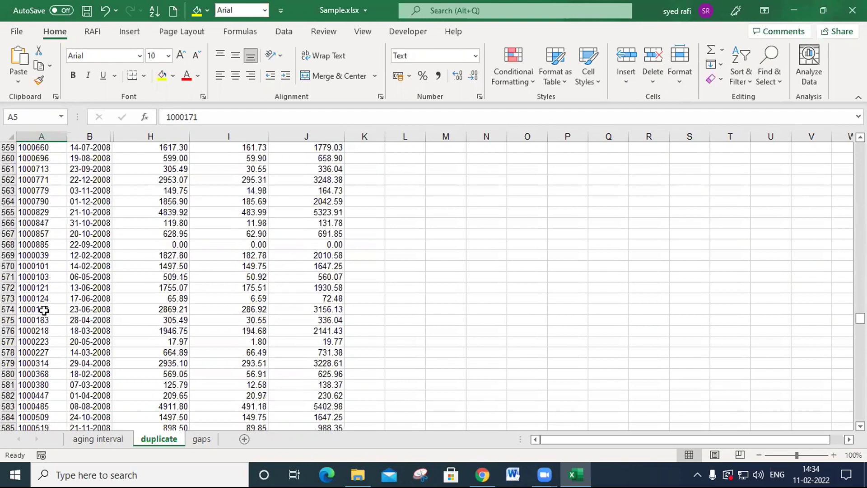
scroll(41, 321, "down", 7)
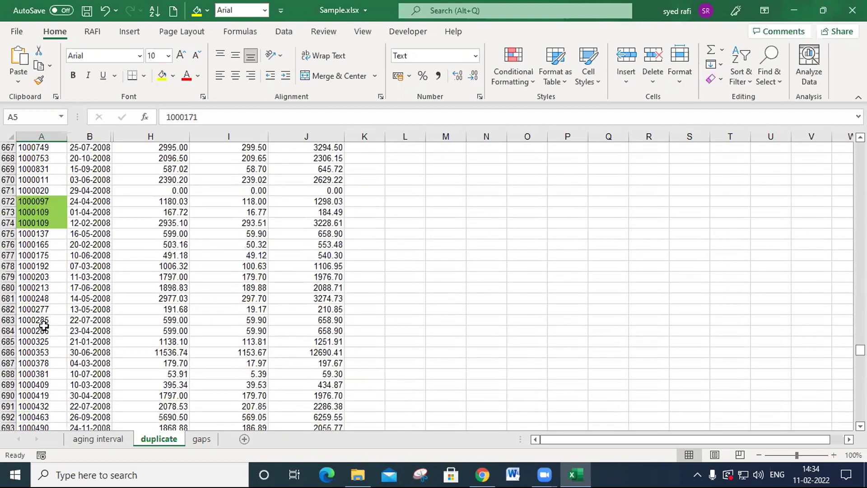
scroll(41, 322, "up", 1)
scroll(45, 270, "down", 12)
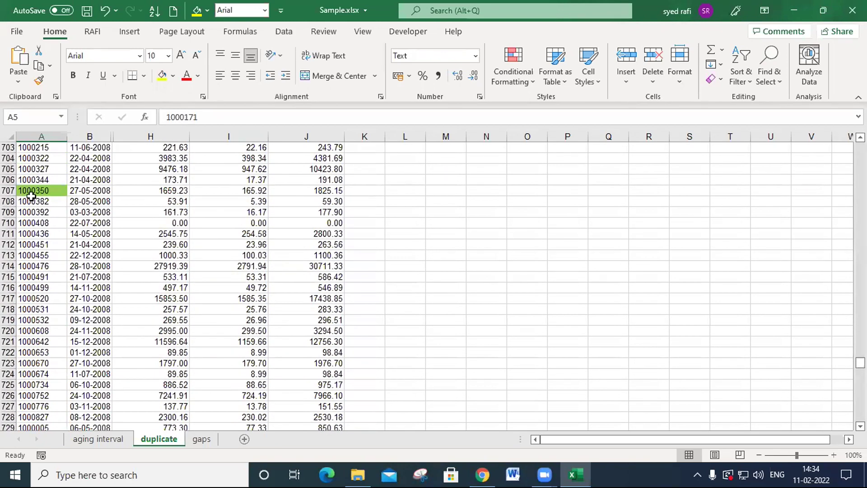
scroll(43, 221, "down", 20)
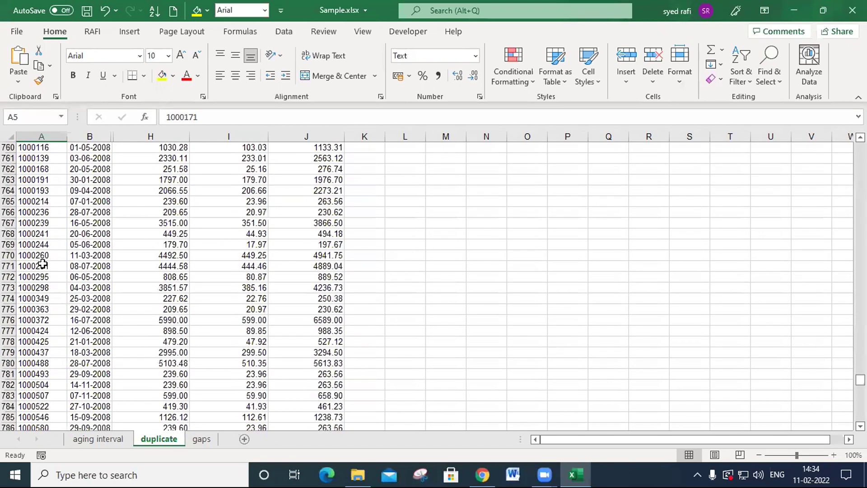
scroll(42, 261, "down", 6)
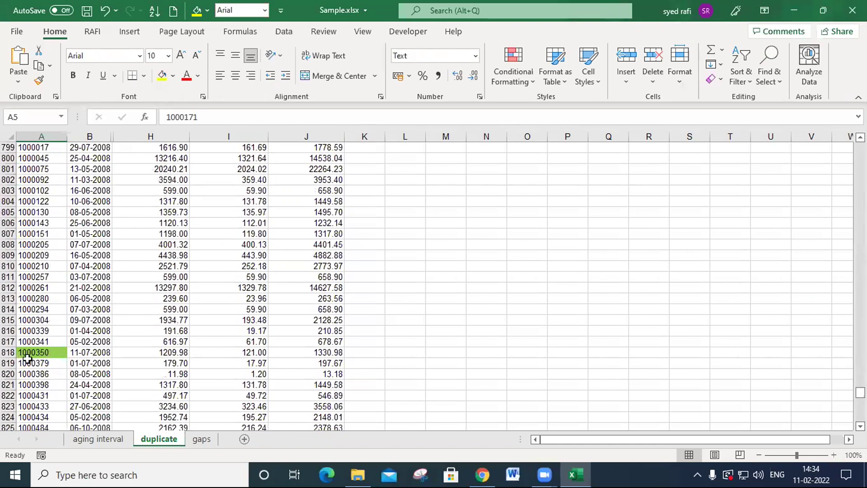
scroll(34, 352, "down", 20)
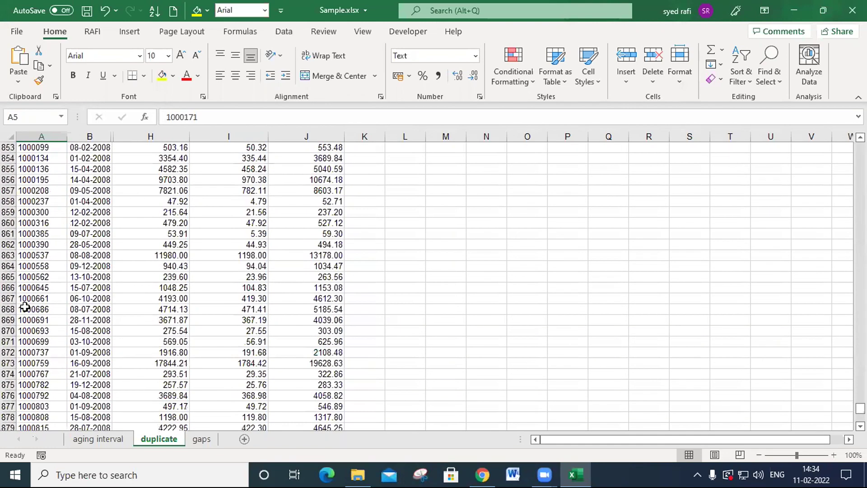
scroll(33, 298, "down", 7)
scroll(33, 298, "up", 13)
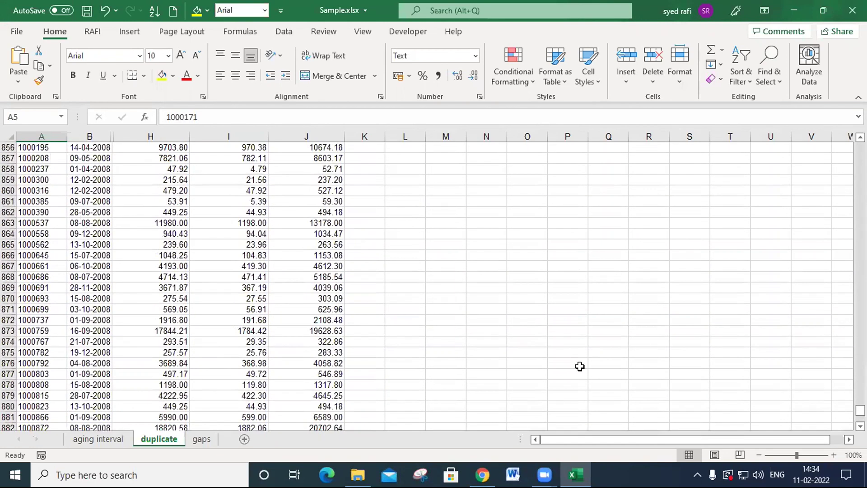
- Open the COUNTIF duplicate rule for the invoice numbers from the Conditional Formatting Rules Manager and access its formula for editing
left_click_drag(860, 409, 860, 147)
left_click(525, 80)
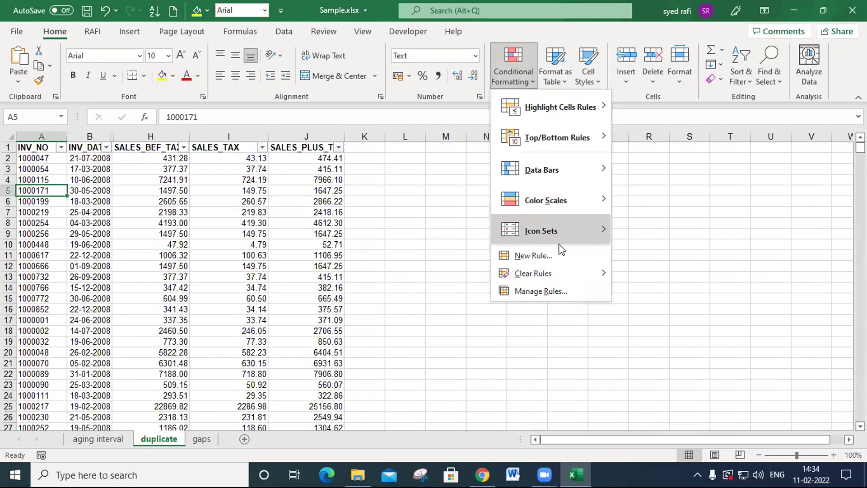
mouse_move(559, 247)
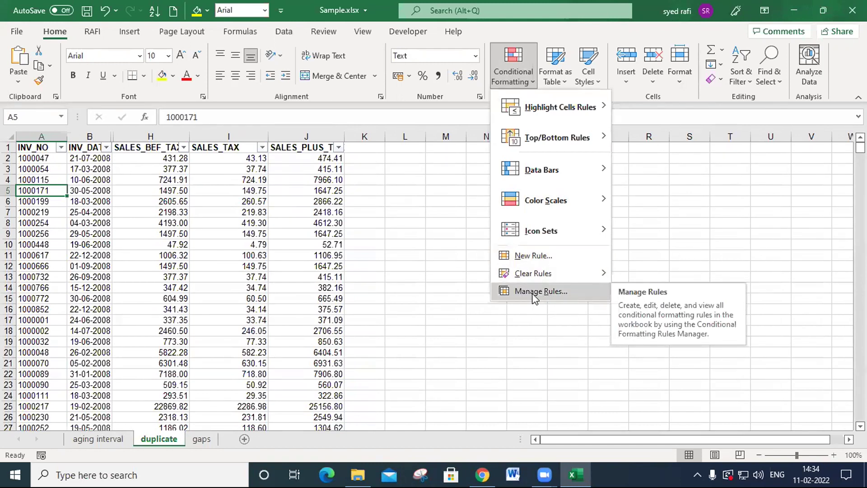
left_click(555, 292)
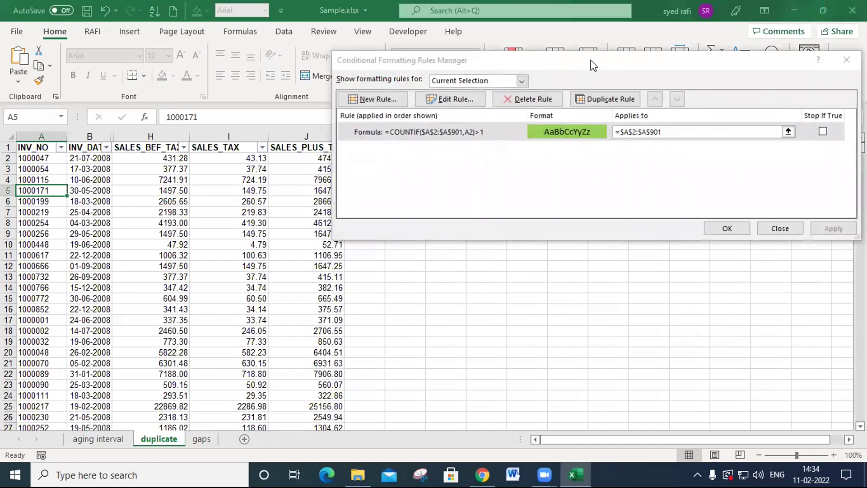
left_click(349, 157)
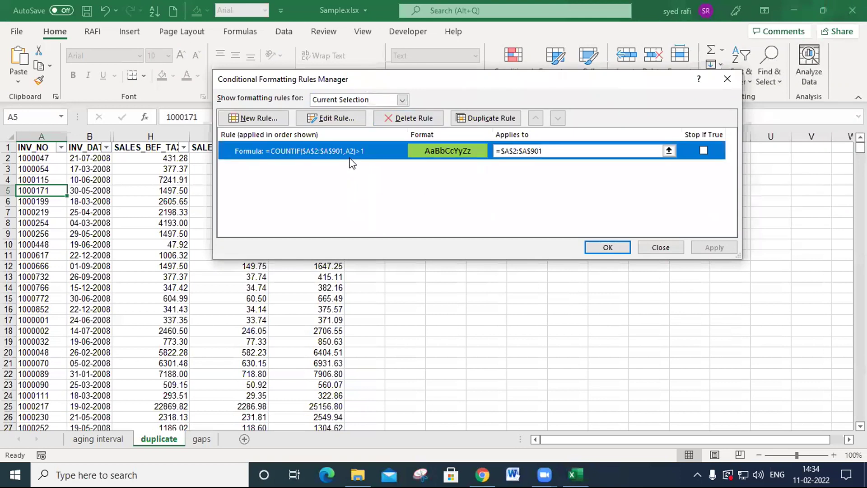
left_click(336, 119)
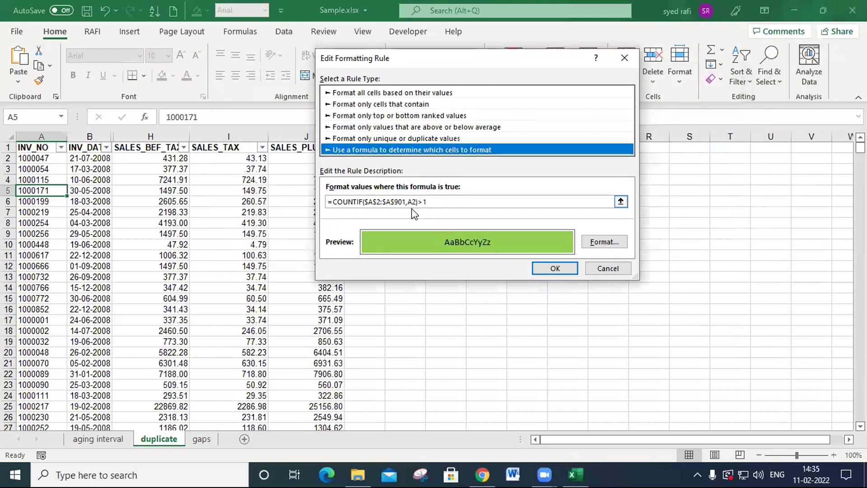
left_click(442, 201)
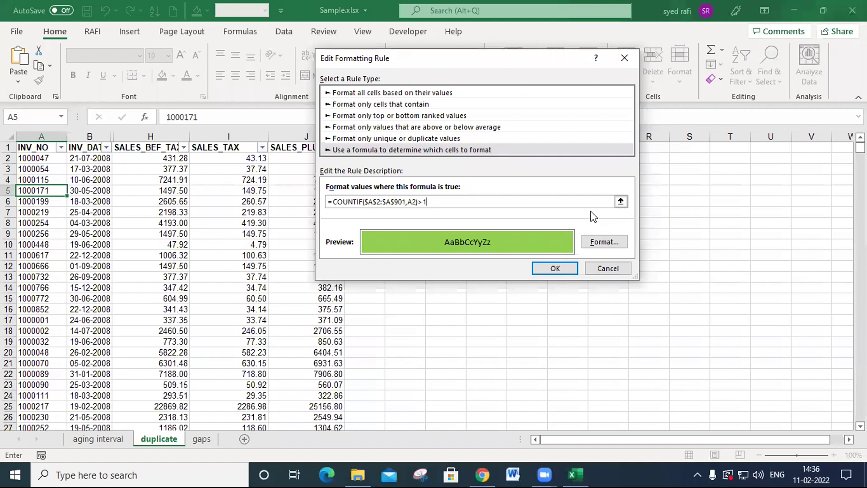
- Accept the COUNTIF duplicate rule as it is and close the Conditional Formatting Rules Manager
left_click(508, 406)
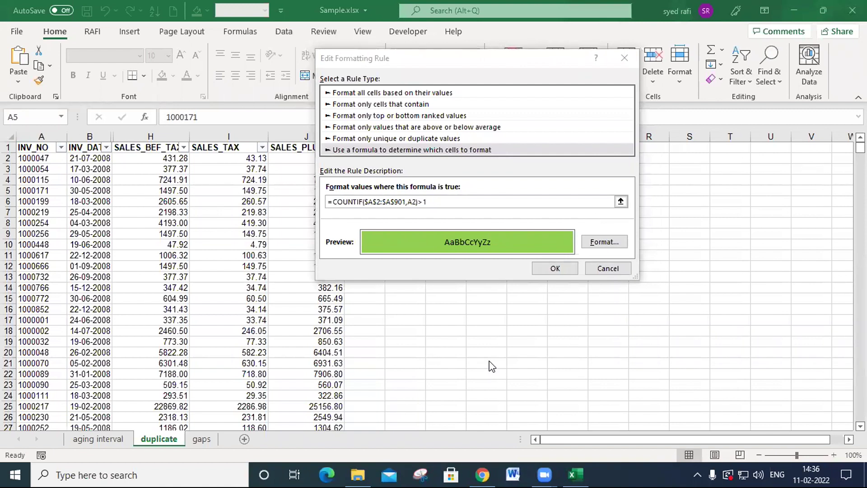
left_click(560, 268)
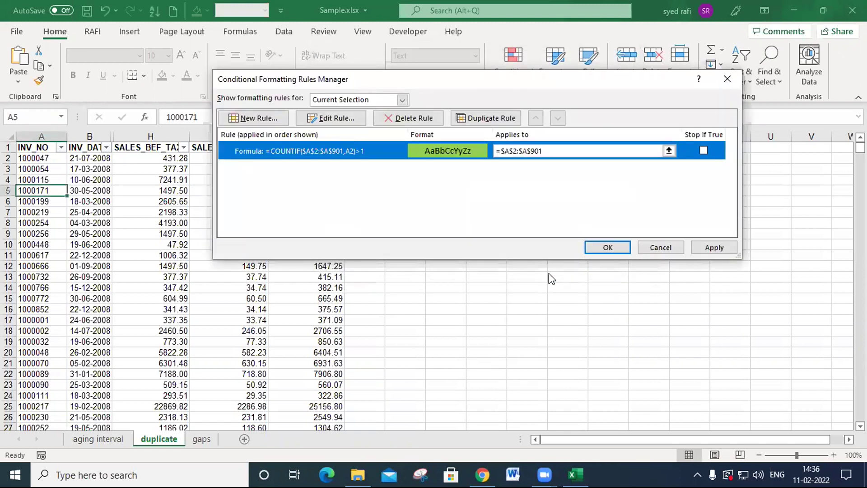
left_click(608, 247)
left_click(439, 267)
- On the gaps sheet, begin an IF formula in B4 with the logical test (A4-A3)>1
left_click(201, 439)
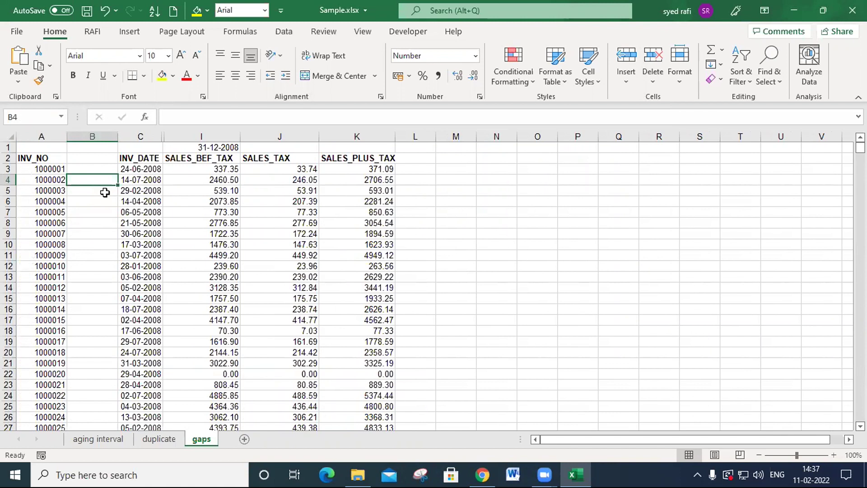
type("=")
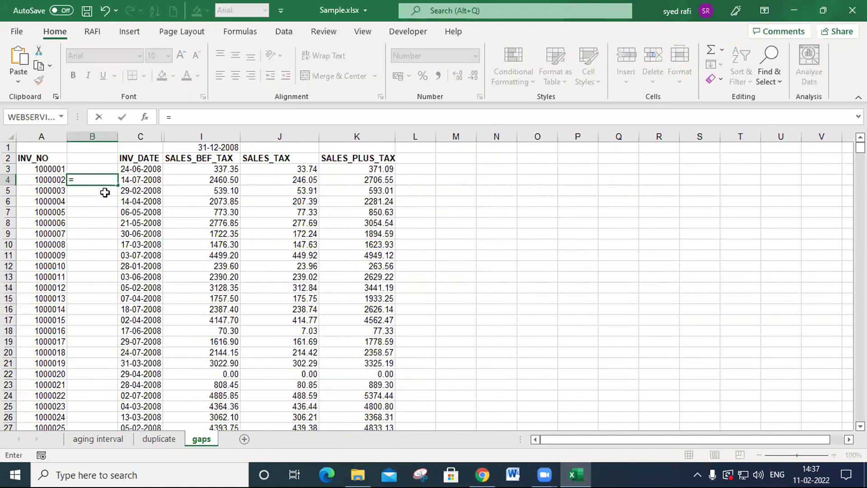
type("if")
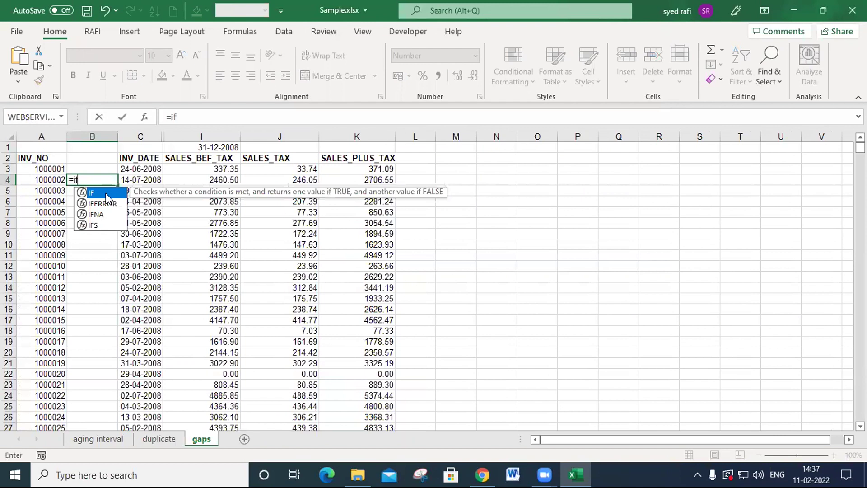
type("(")
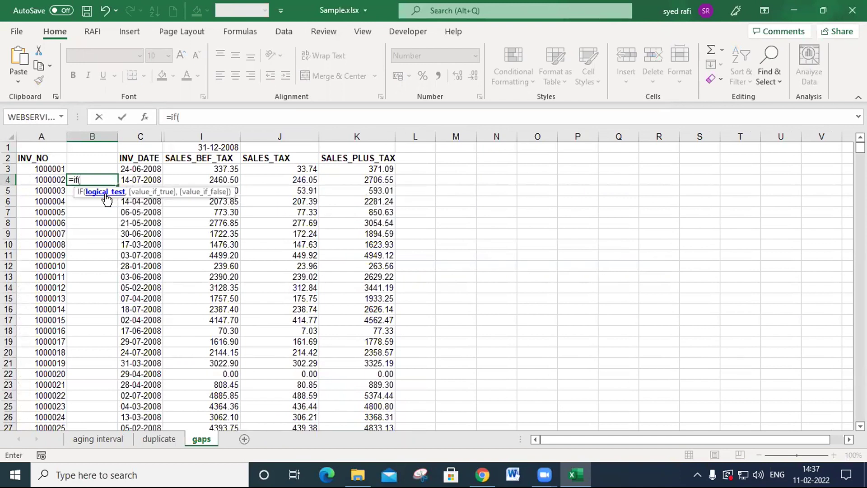
left_click(46, 180)
type("-")
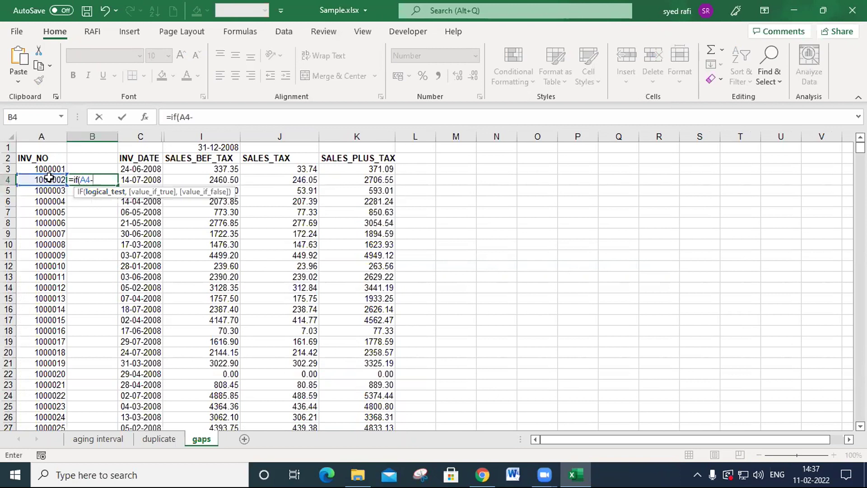
left_click(49, 169)
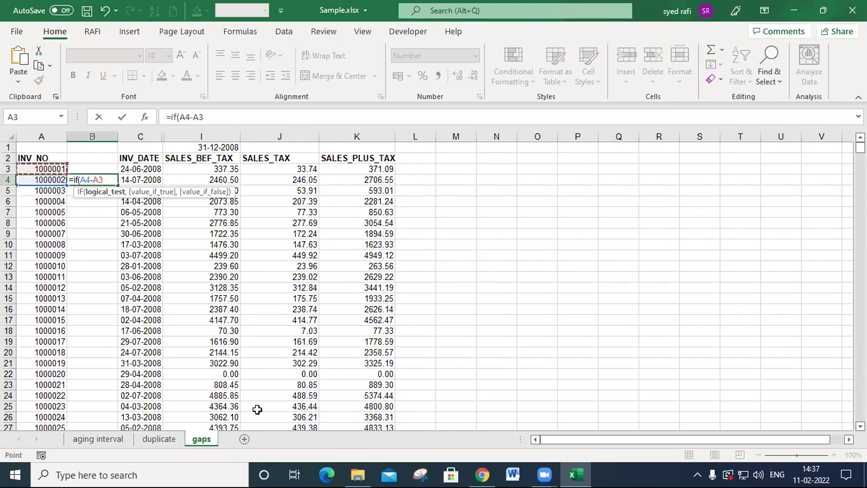
type(")")
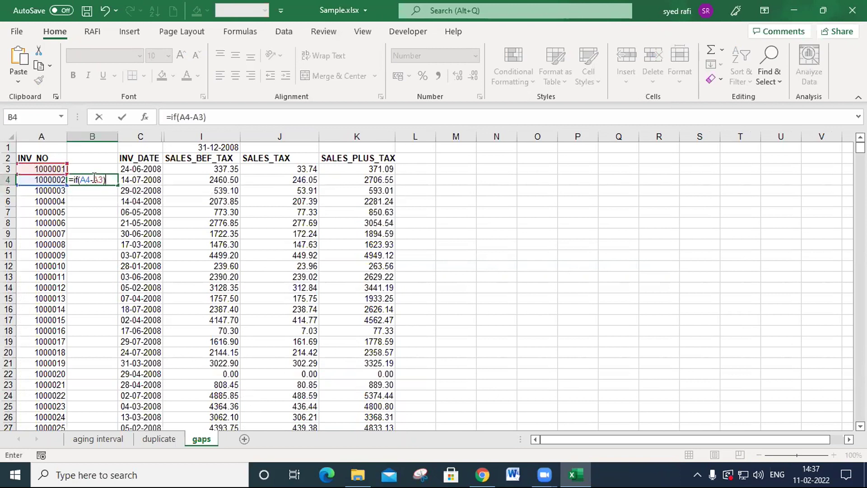
left_click(80, 180)
type("(")
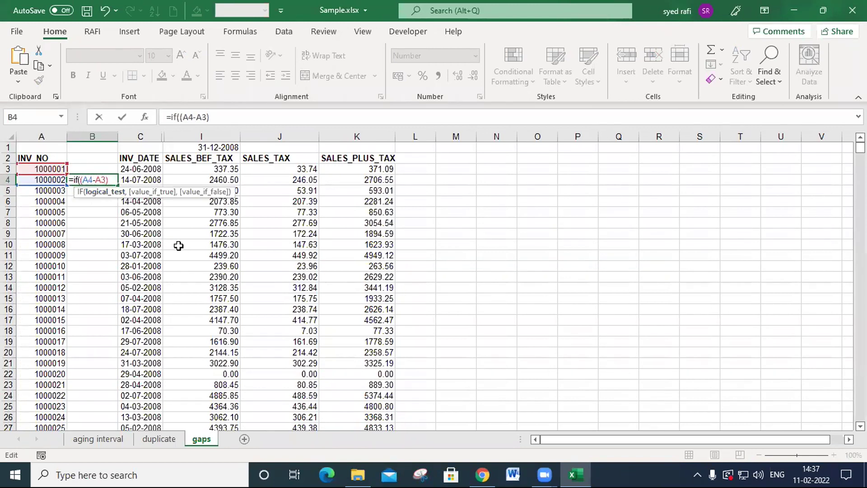
left_click(112, 180)
type(">1,")
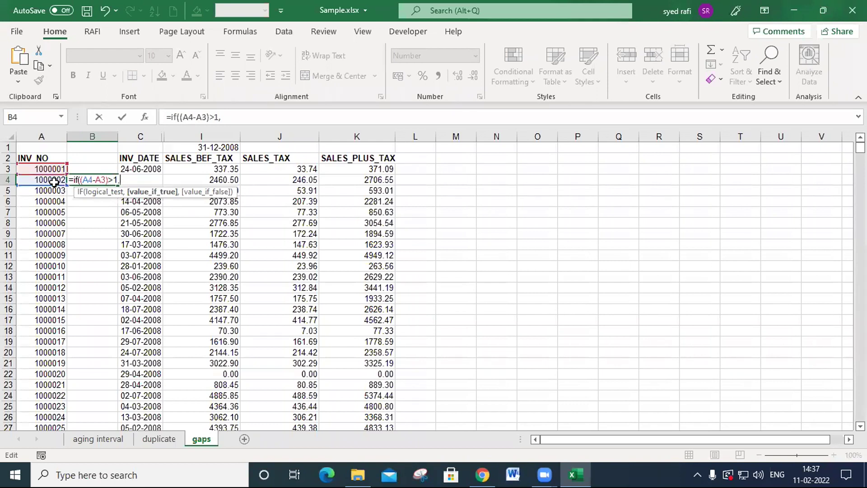
- Complete the B4 formula as =IF((A4-A3)>1,A4-A3,"") and fill it down the whole invoice list
left_click(54, 181)
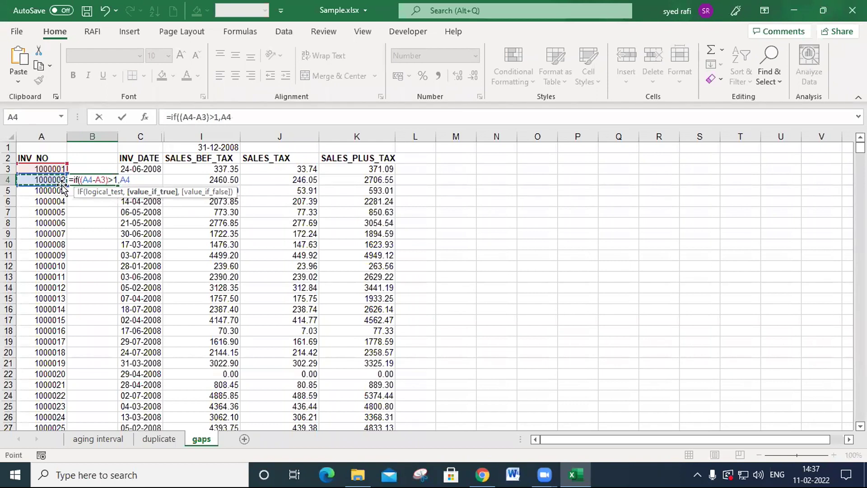
type("-")
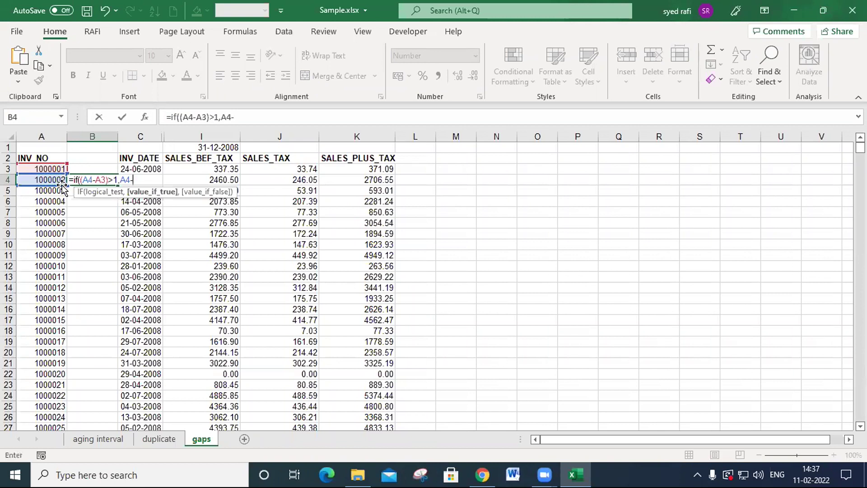
left_click(42, 167)
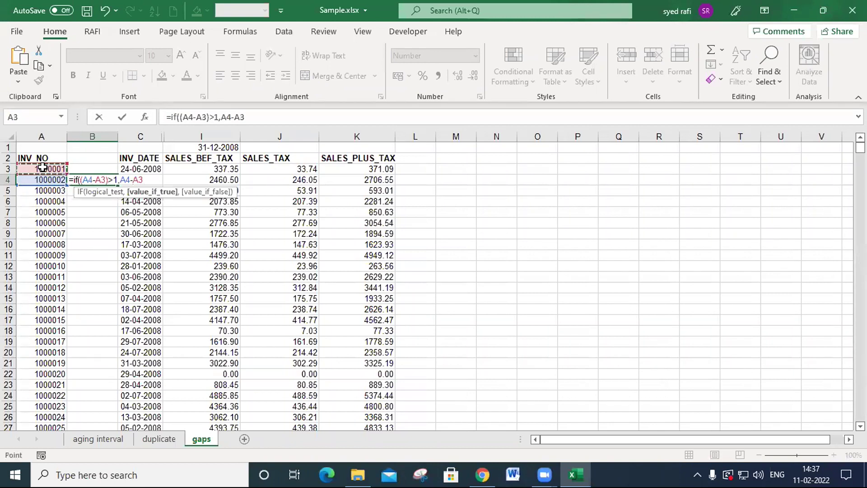
type(",")
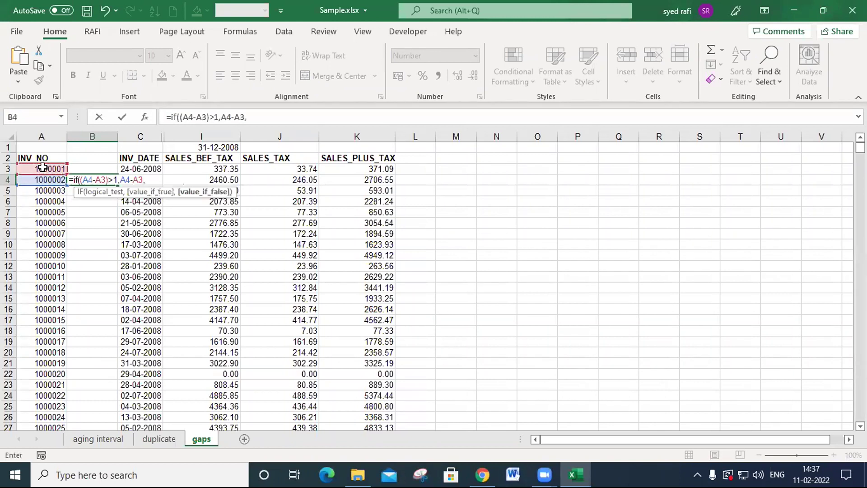
type("\"\")")
key("Return")
key("Up")
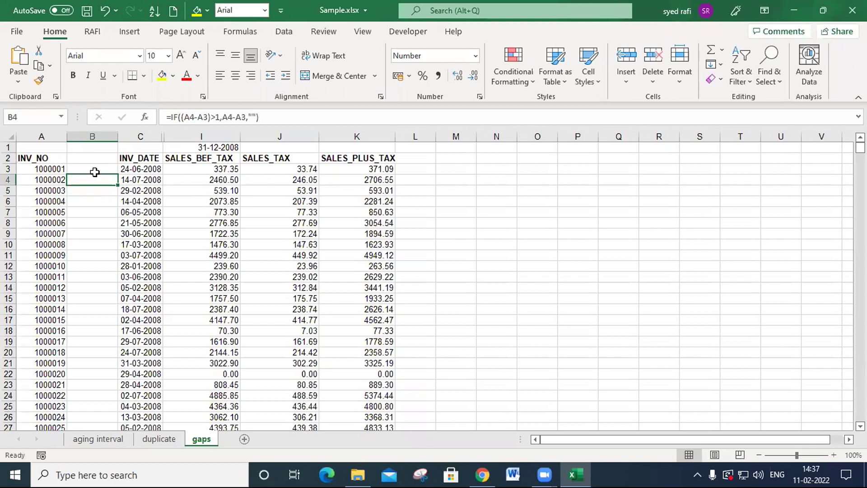
double_click(117, 185)
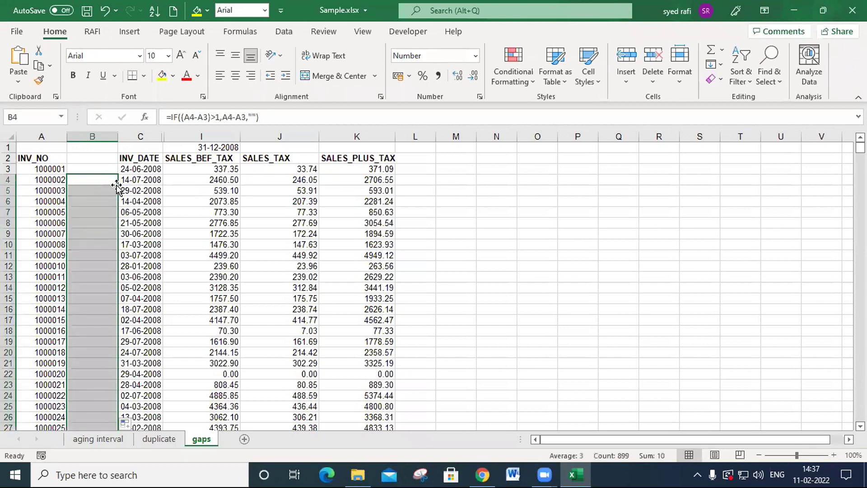
- Examine the gap results in column B down to invoice 1000099 in row 101
scroll(118, 192, "down", 12)
scroll(117, 197, "down", 20)
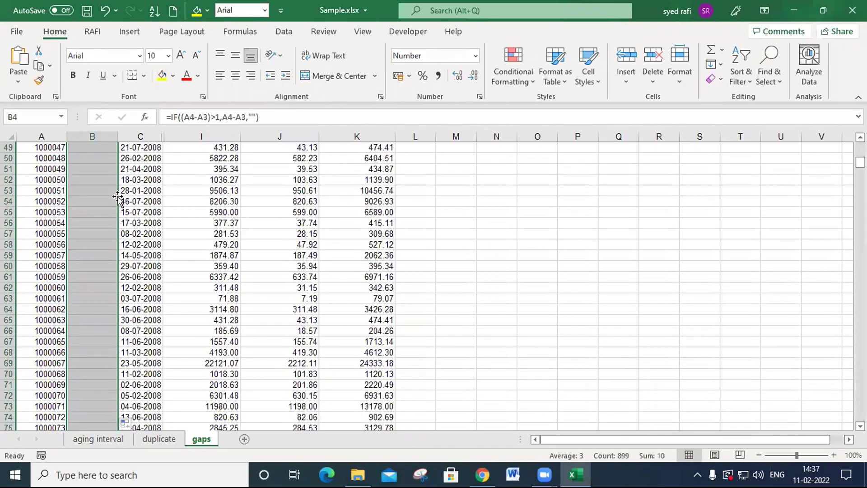
scroll(117, 199, "up", 1)
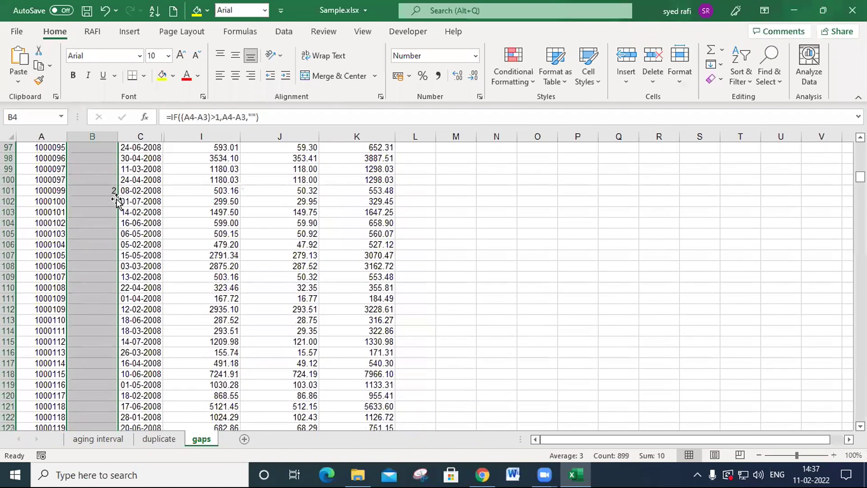
left_click(102, 192)
scroll(104, 198, "up", 20)
scroll(113, 217, "up", 7)
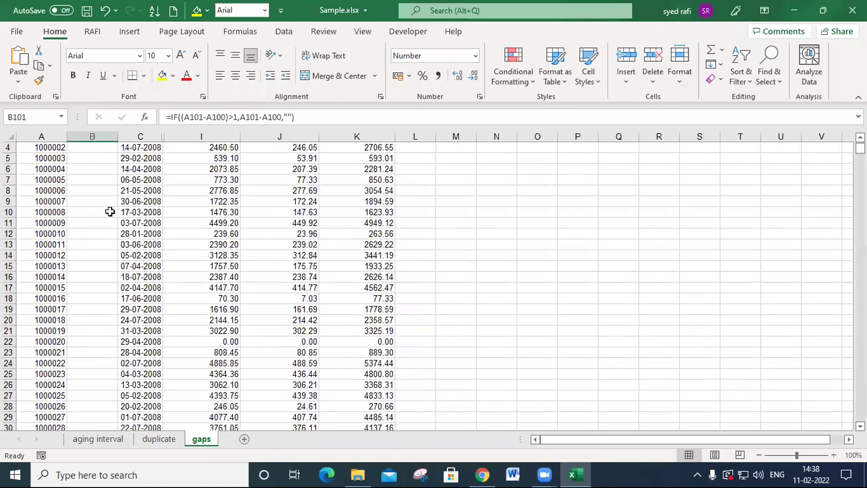
- Change the B4 formula to =IF((A4-A3)>1,(A4-A3)-1,"") and fill it down the invoice list again
double_click(103, 180)
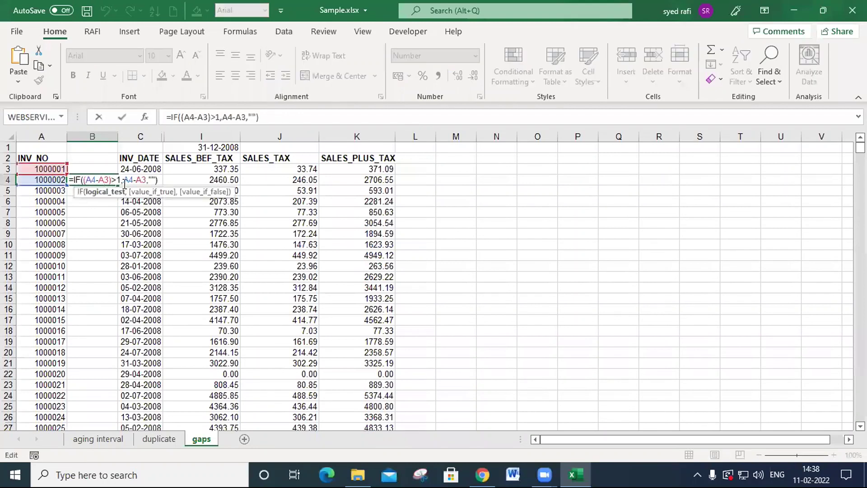
left_click(123, 180)
type("(")
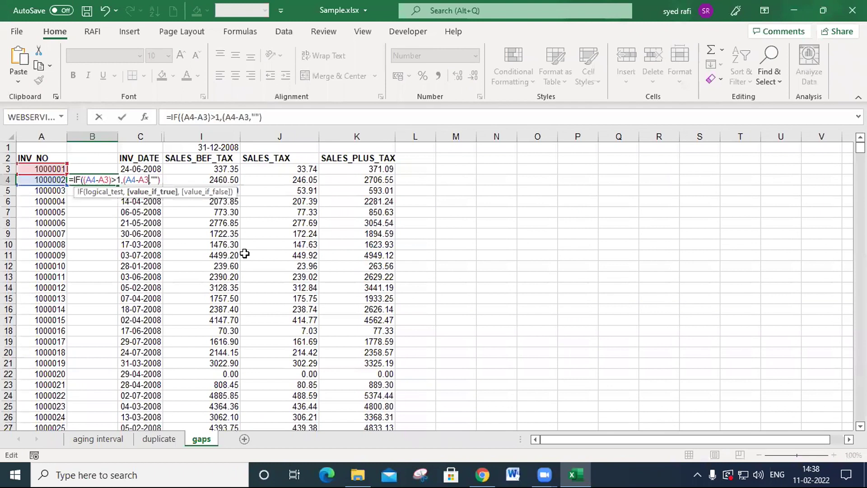
type(")-1")
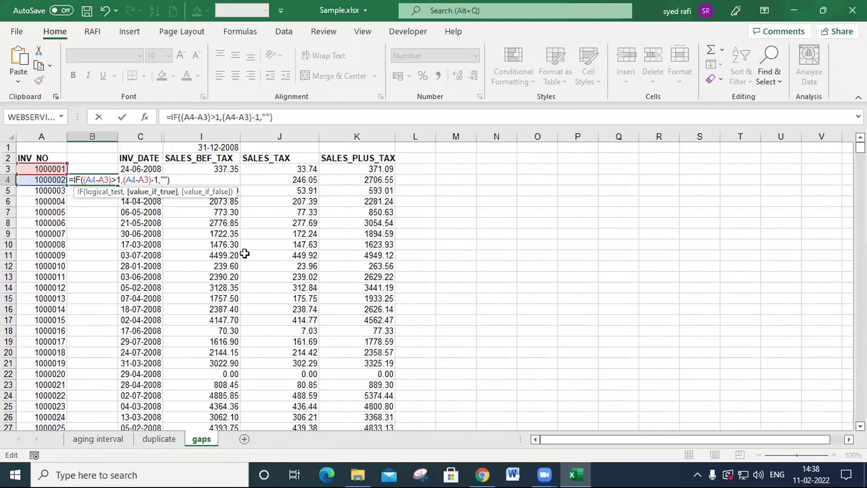
key("Return")
left_click(93, 179)
double_click(117, 184)
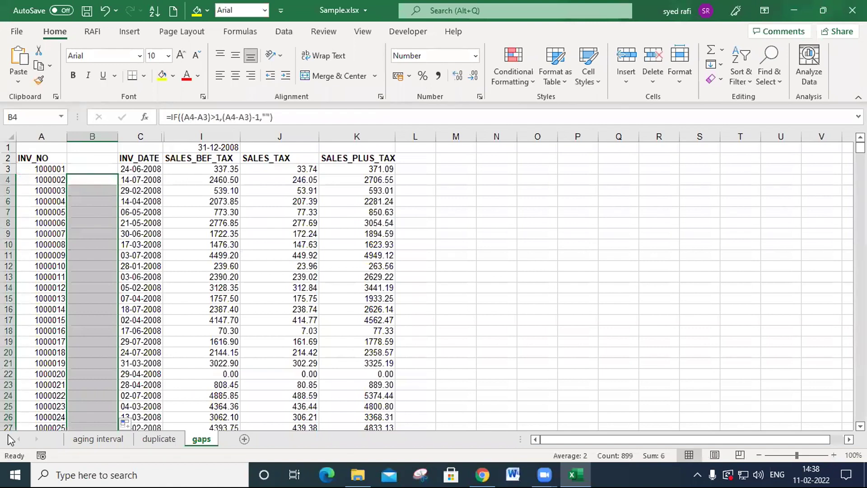
- Examine column B for missing-invoice counts, including rows 101 and 135, and return to the first formula cell
scroll(126, 321, "down", 12)
scroll(128, 323, "down", 17)
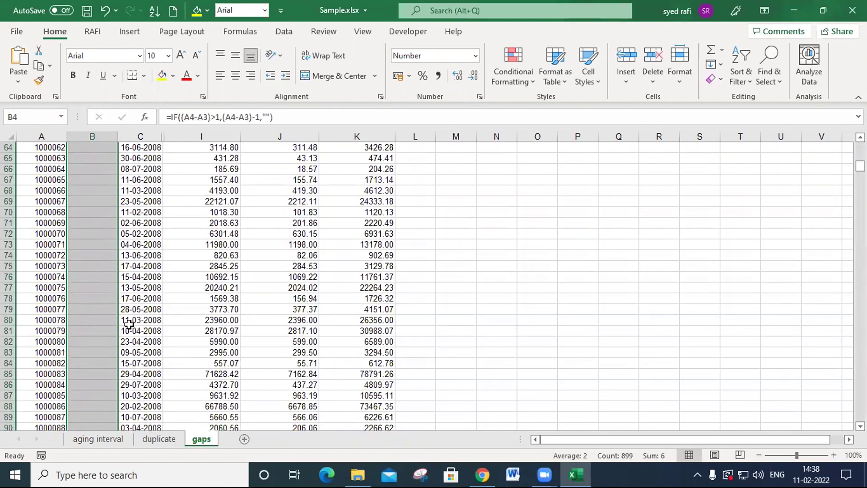
scroll(129, 324, "down", 1)
left_click(93, 256)
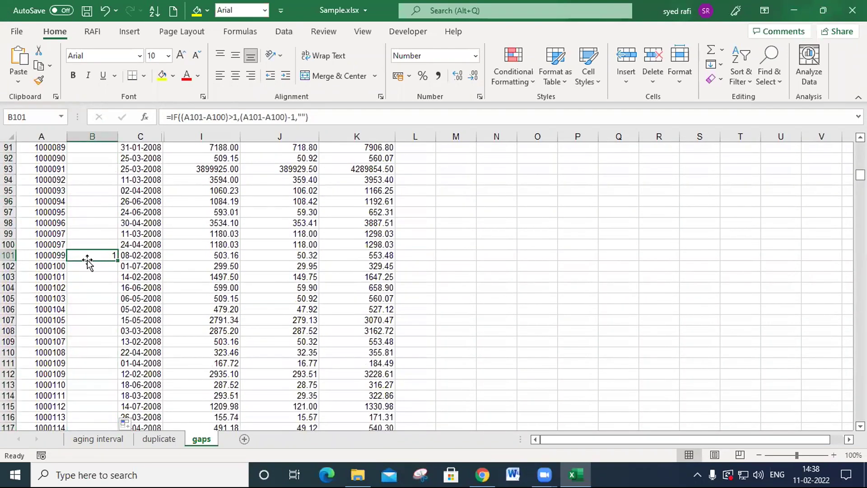
scroll(109, 299, "down", 12)
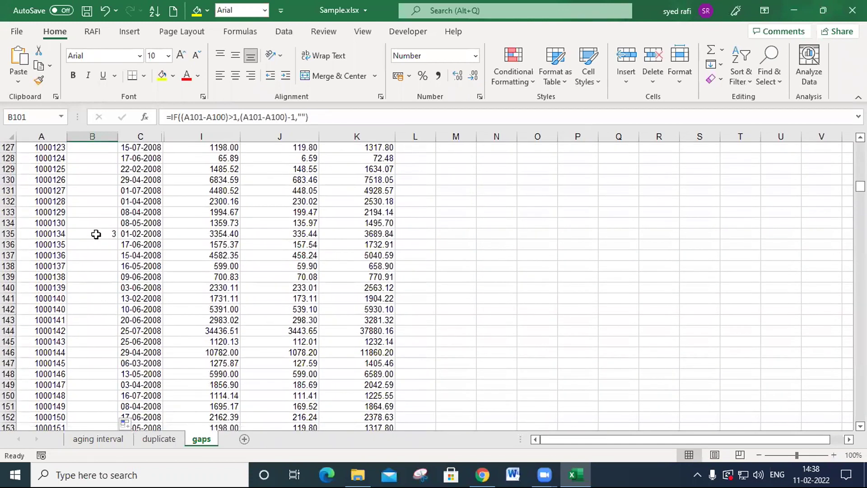
left_click(96, 234)
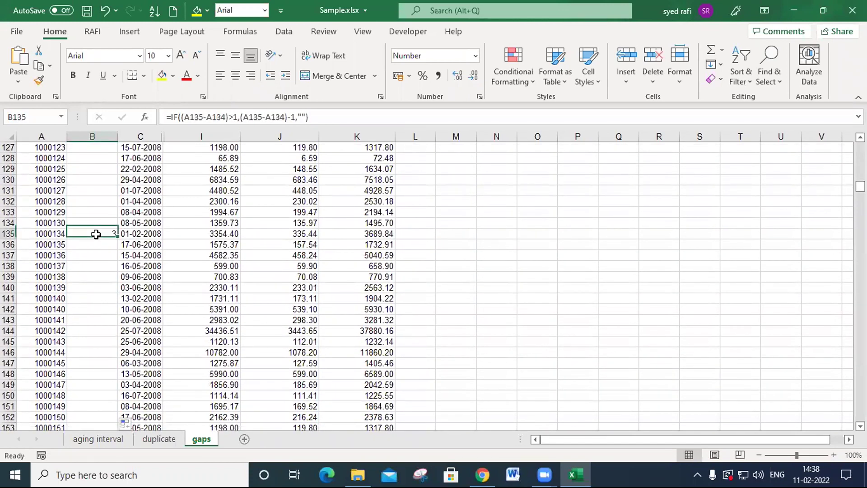
scroll(97, 240, "down", 16)
scroll(103, 309, "down", 20)
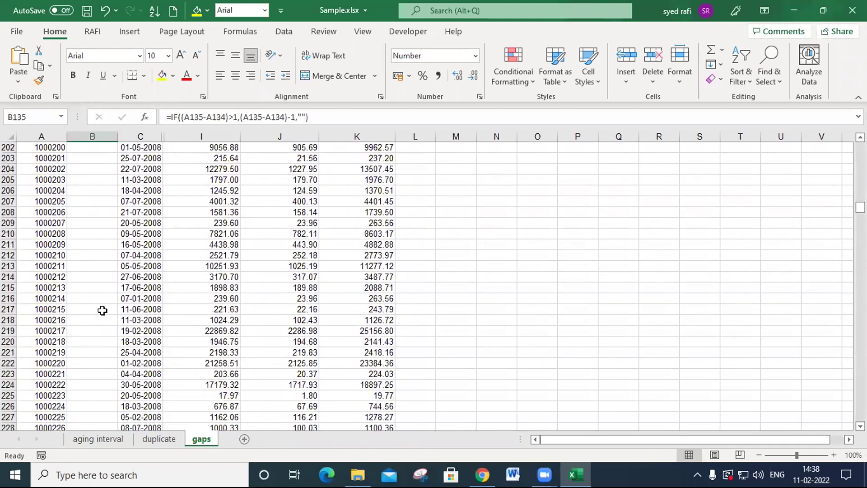
scroll(103, 325, "down", 7)
left_click(103, 332)
key("ctrl+Up")
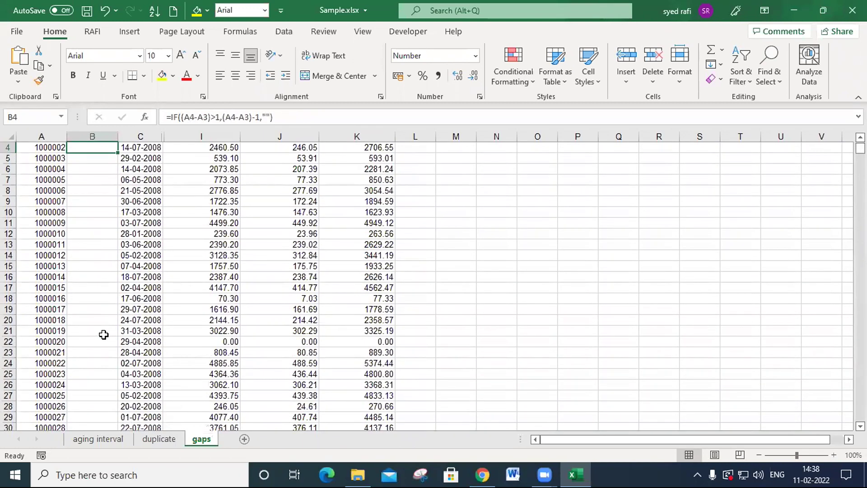
- Enlarge the sheet to 175% and autofit the INV_DATE column so the dates are readable
scroll(104, 334, "up", 1)
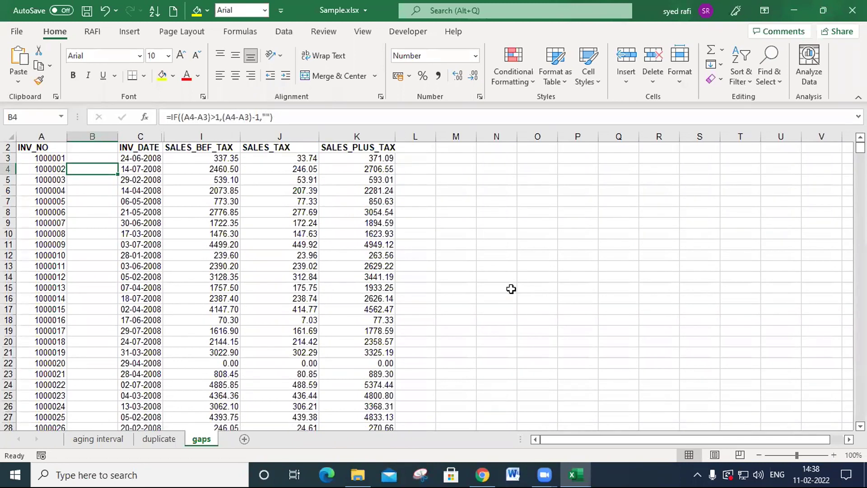
scroll(512, 289, "up", 5)
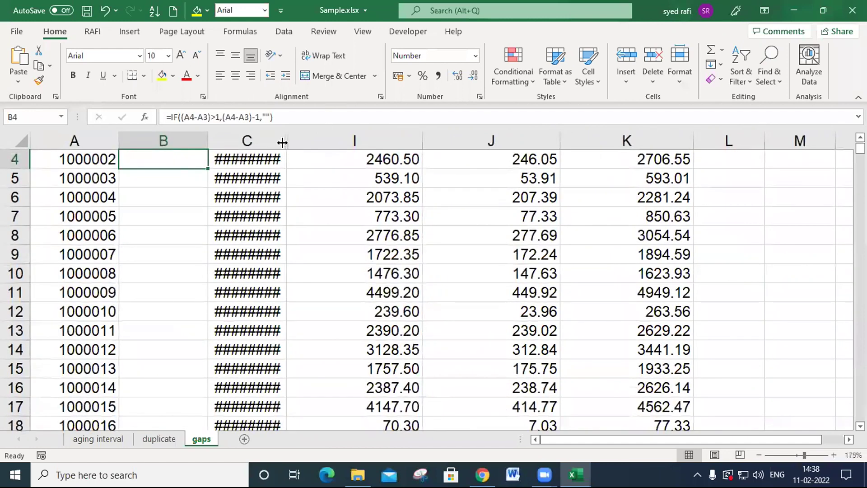
double_click(282, 143)
scroll(155, 212, "up", 1)
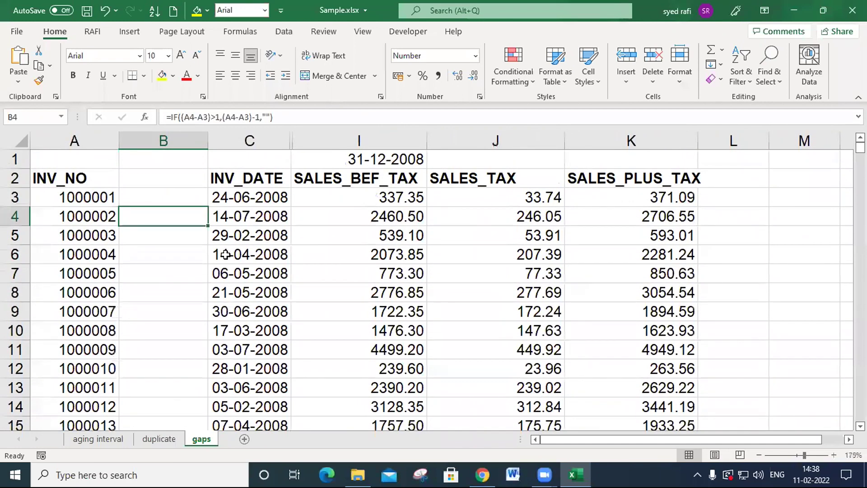
- Review the gap formula in B4 and its references to A3 and A4, leaving it as it is
key("F2")
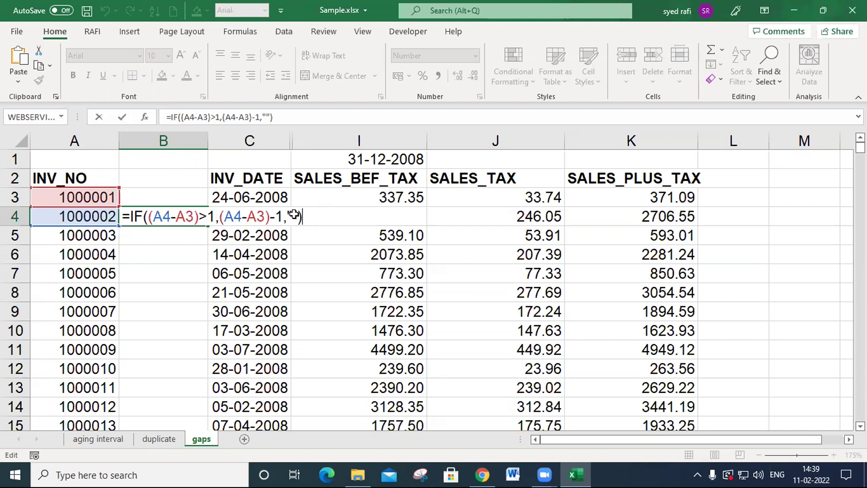
key("Return")
left_click(176, 218)
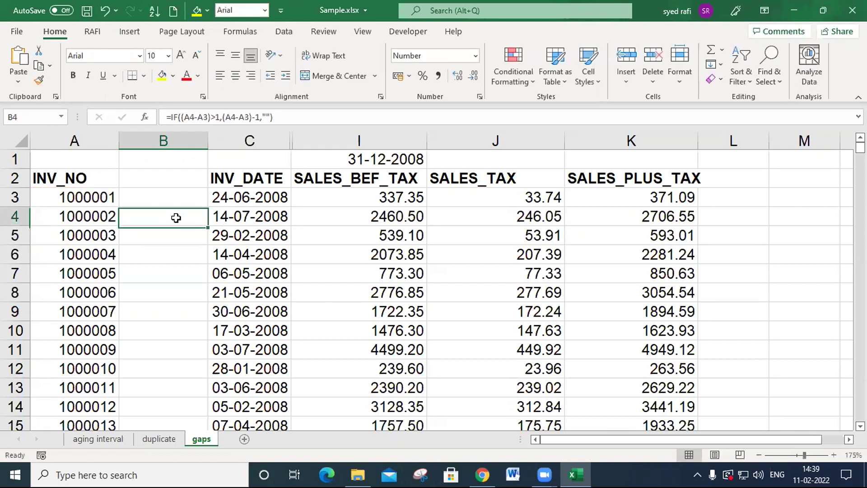
- Examine the missing-invoice counts in column B at rows 101 and 135 against the neighbouring invoice numbers
left_click(174, 251)
scroll(166, 333, "down", 9)
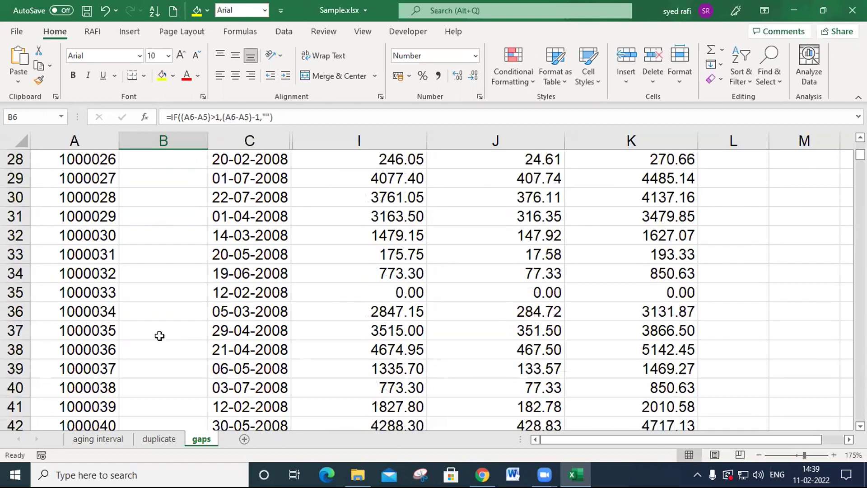
scroll(160, 336, "down", 20)
scroll(158, 342, "up", 2)
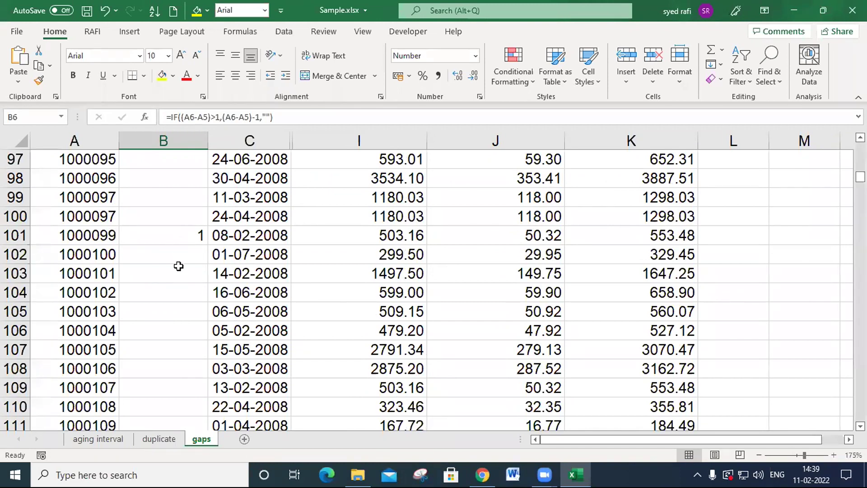
scroll(168, 312, "down", 18)
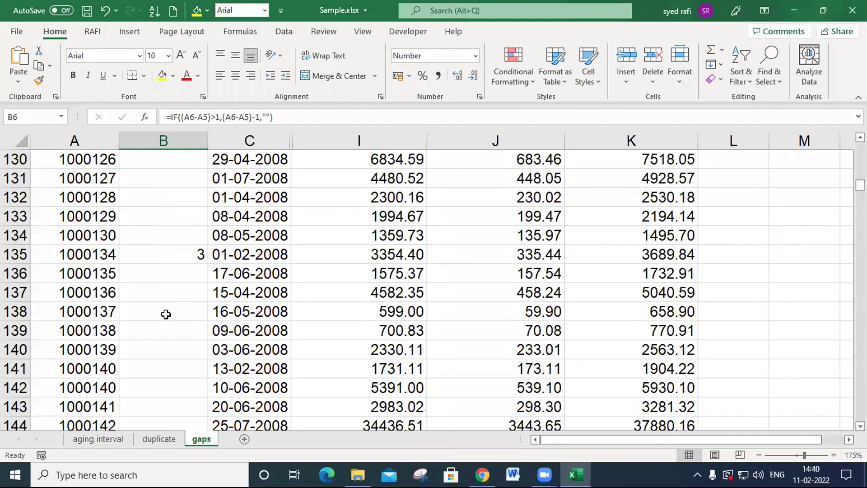
scroll(166, 315, "up", 3)
scroll(166, 316, "up", 5)
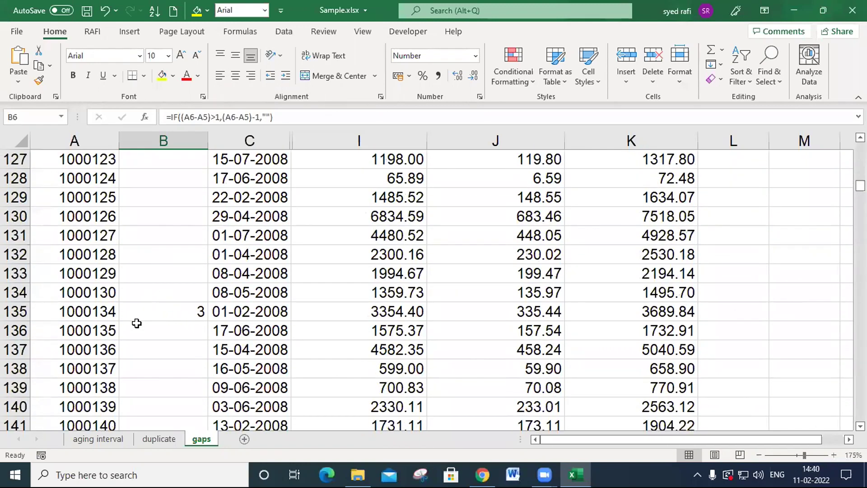
- Review the gap formula in B135 and its references to A134 and A135, leaving it as it is
double_click(165, 311)
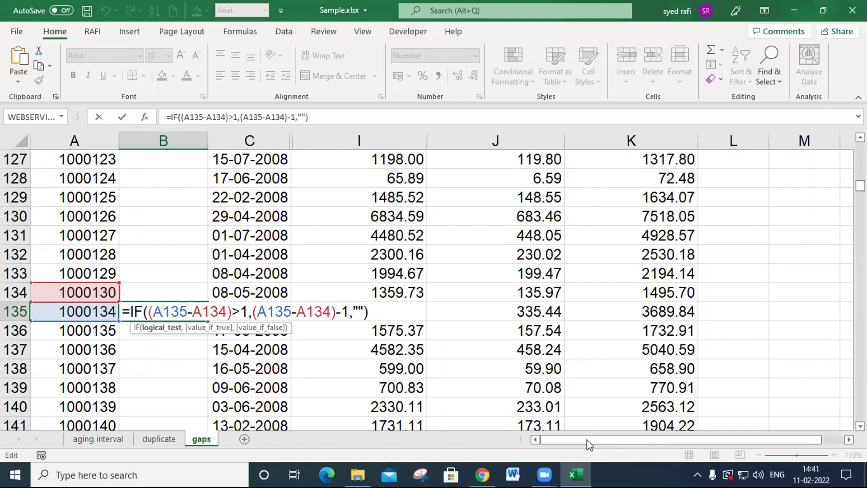
key("Return")
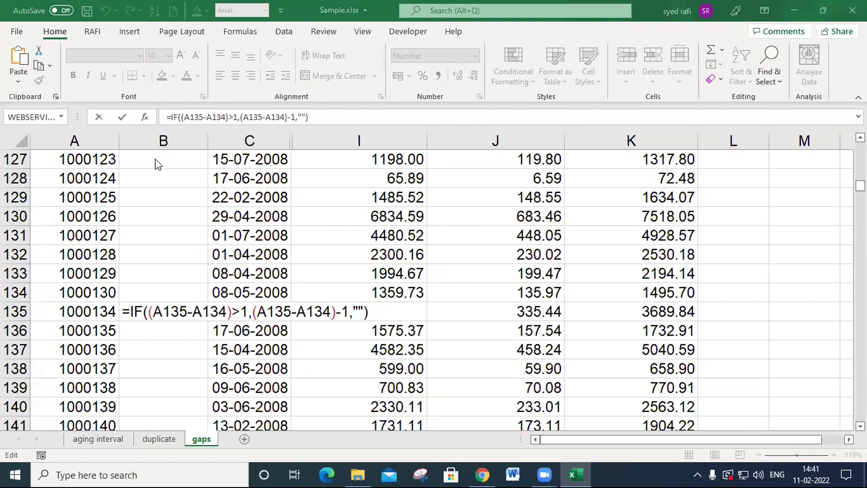
scroll(163, 213, "up", 6)
scroll(161, 213, "up", 20)
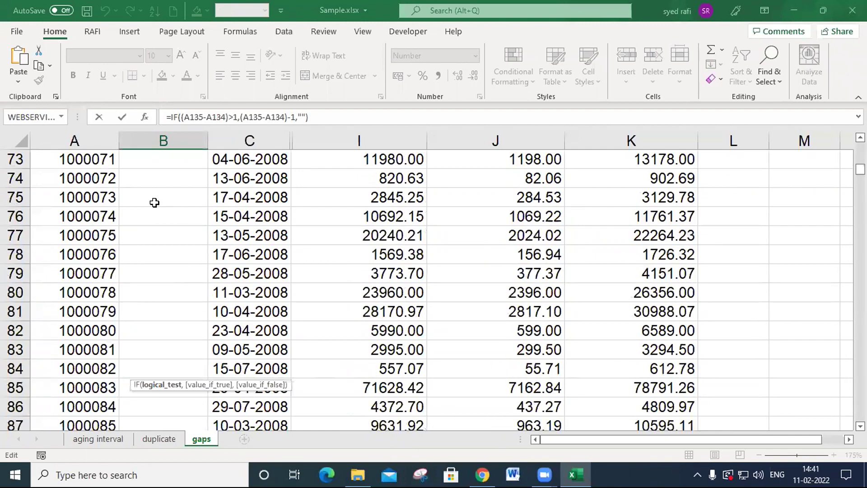
scroll(161, 192, "up", 13)
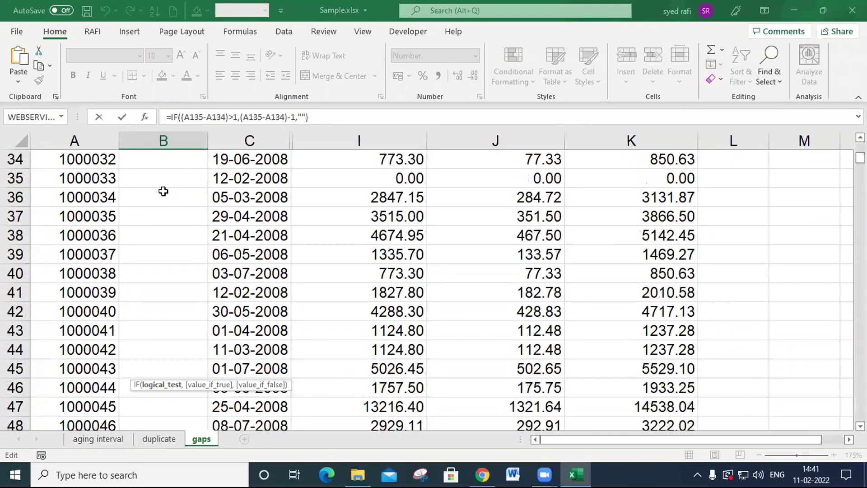
scroll(164, 192, "up", 2)
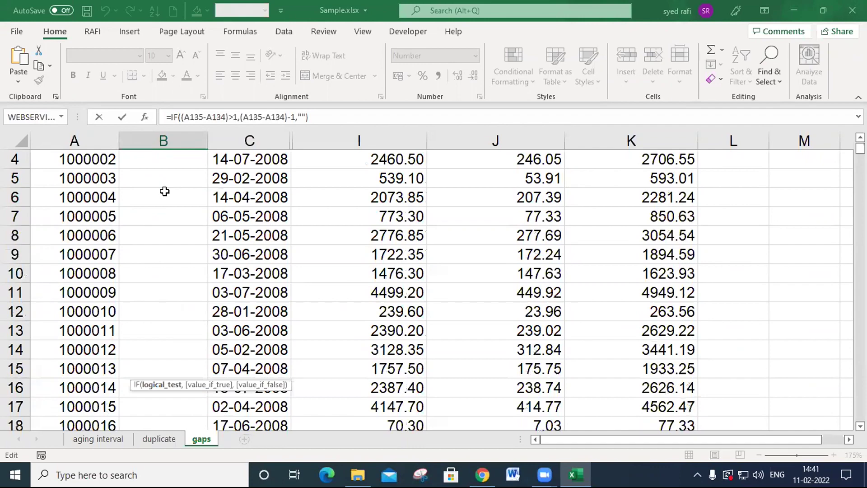
scroll(167, 195, "down", 10)
scroll(172, 199, "down", 20)
scroll(173, 206, "down", 7)
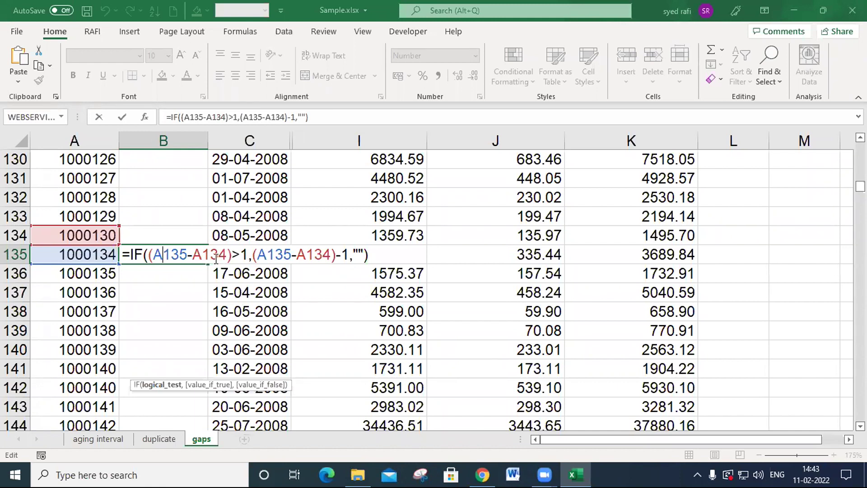
left_click(187, 255)
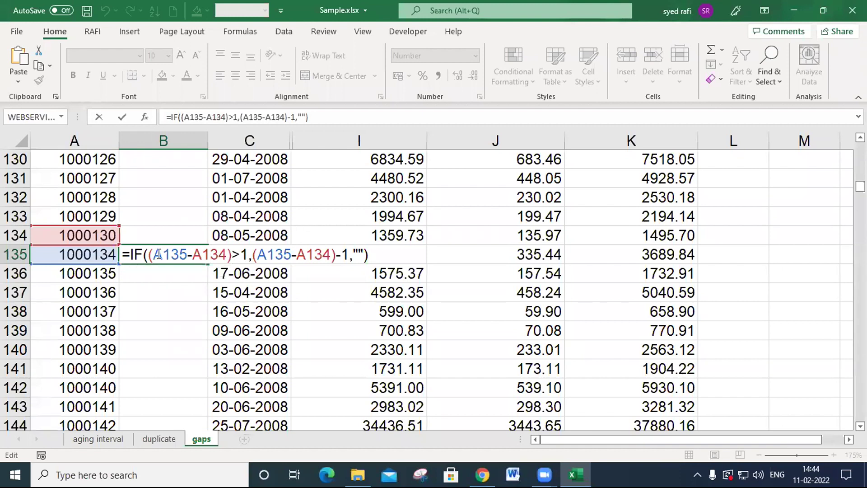
left_click(162, 279)
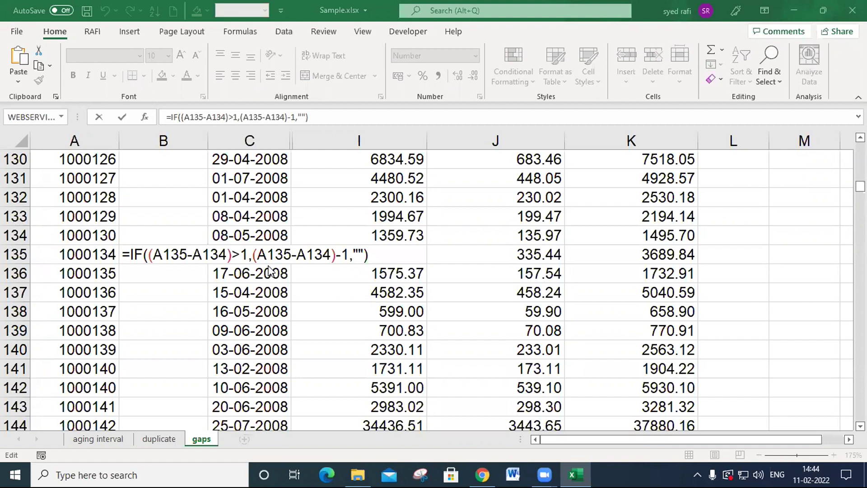
left_click(212, 250)
key("Return")
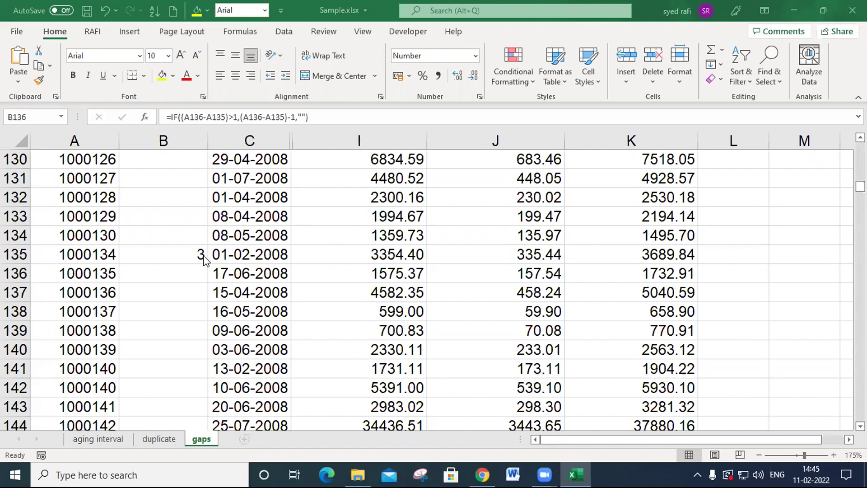
- Close the Sample.xlsx workbook without saving the latest changes
left_click(748, 273)
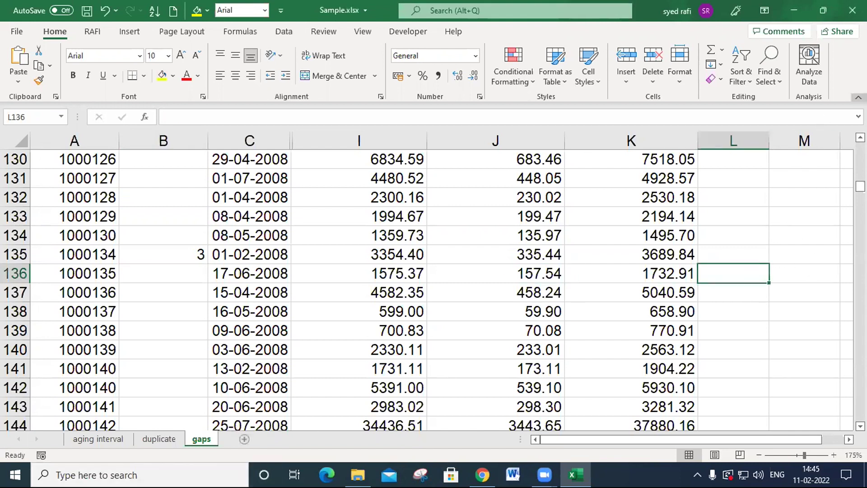
left_click(853, 10)
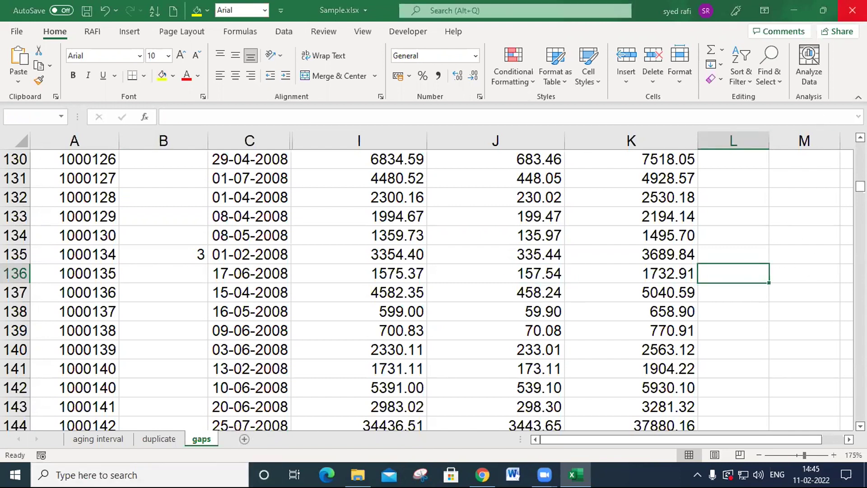
left_click(444, 264)
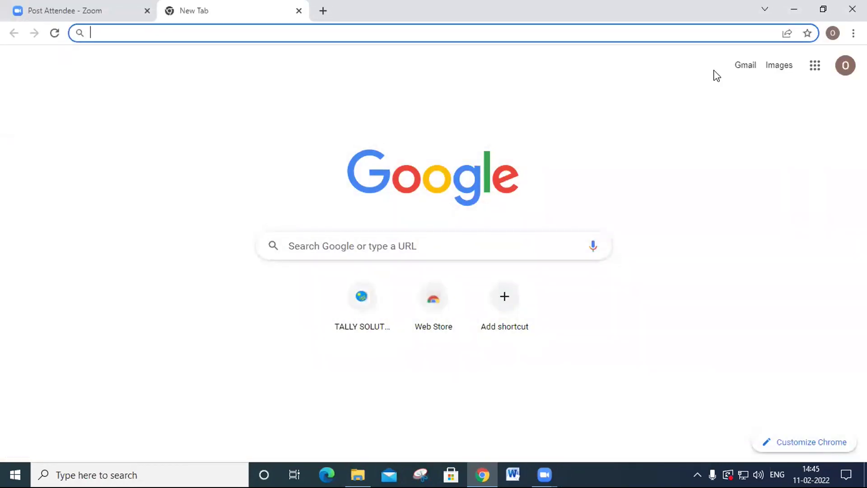
- Minimise the browser window and show the contents of the count > 3rd day folder in File Explorer
left_click(794, 9)
left_click(142, 287)
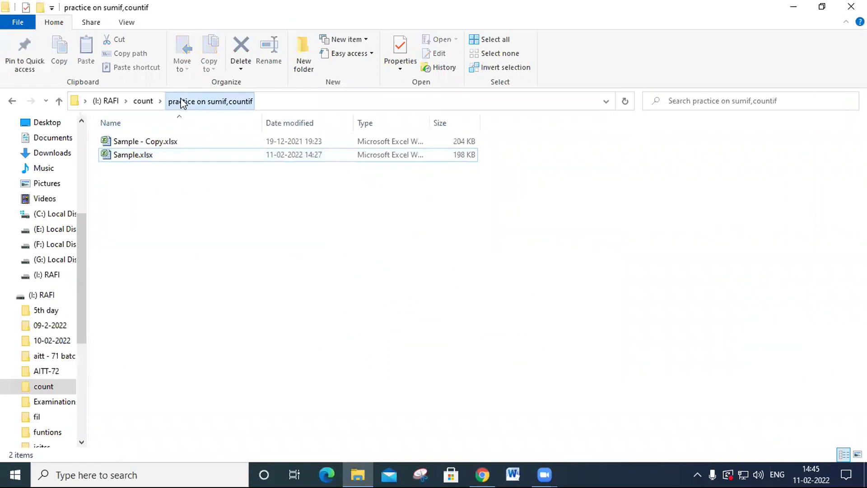
left_click(143, 101)
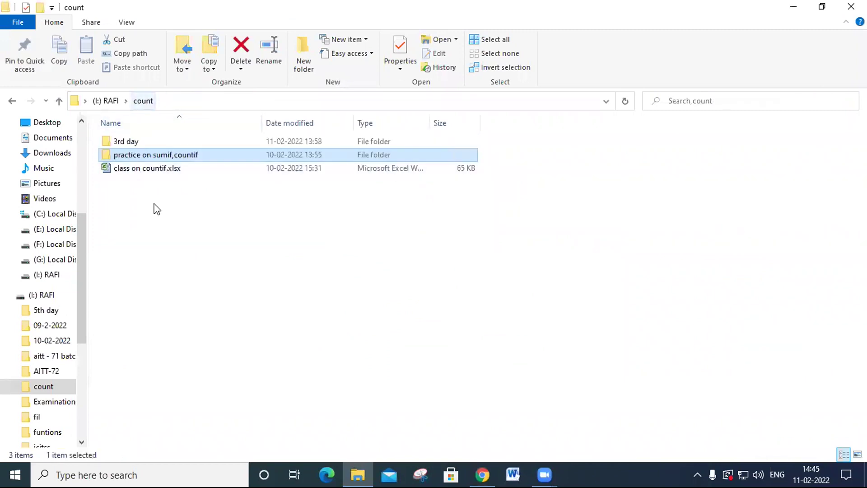
double_click(166, 141)
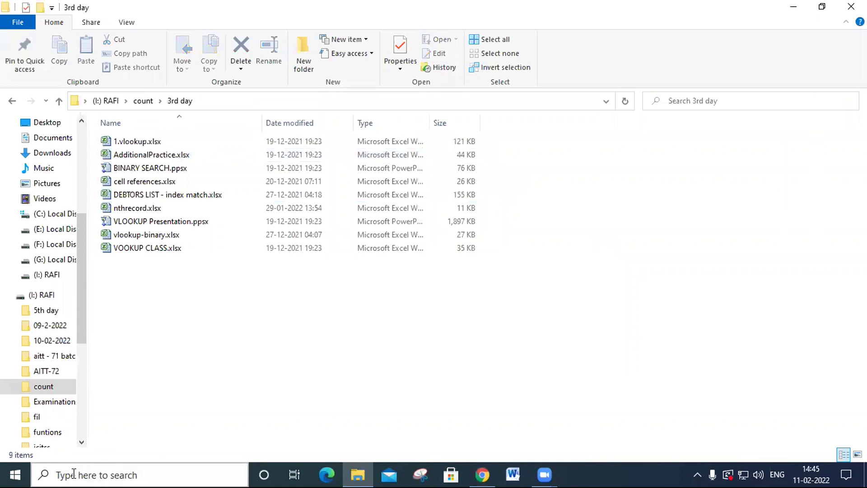
- Start Excel again and browse the I: drive for a workbook to open
left_click(16, 474)
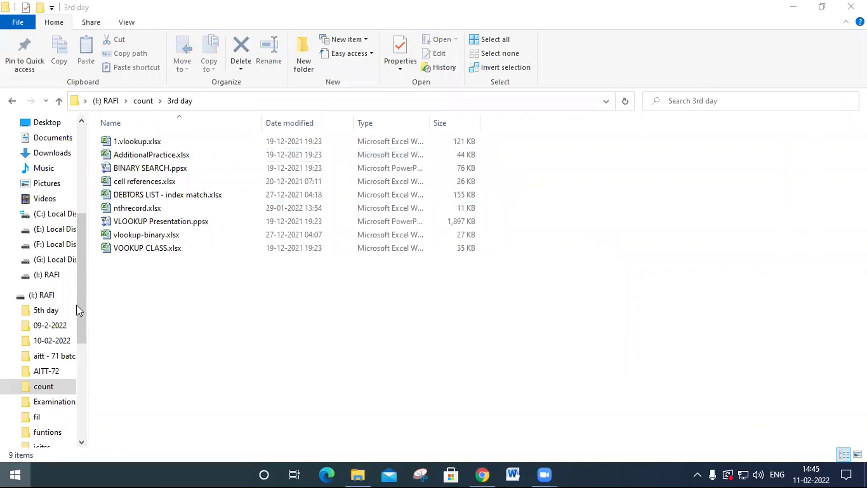
left_click(96, 378)
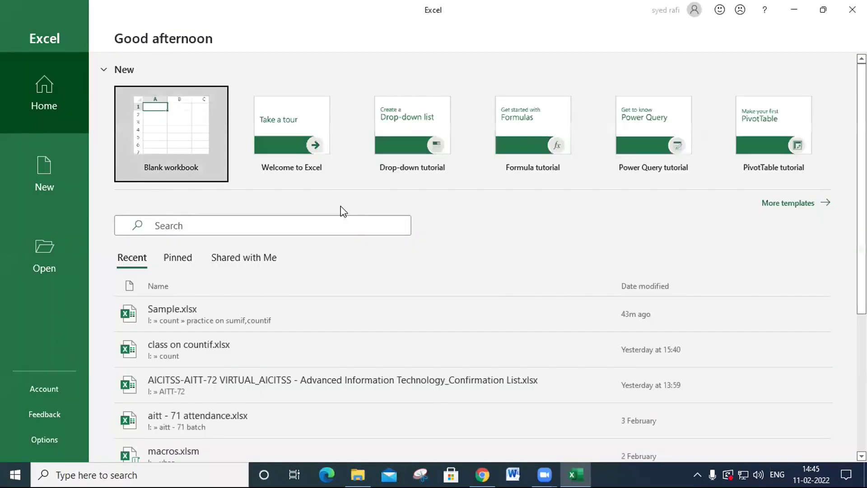
left_click(47, 239)
left_click(196, 319)
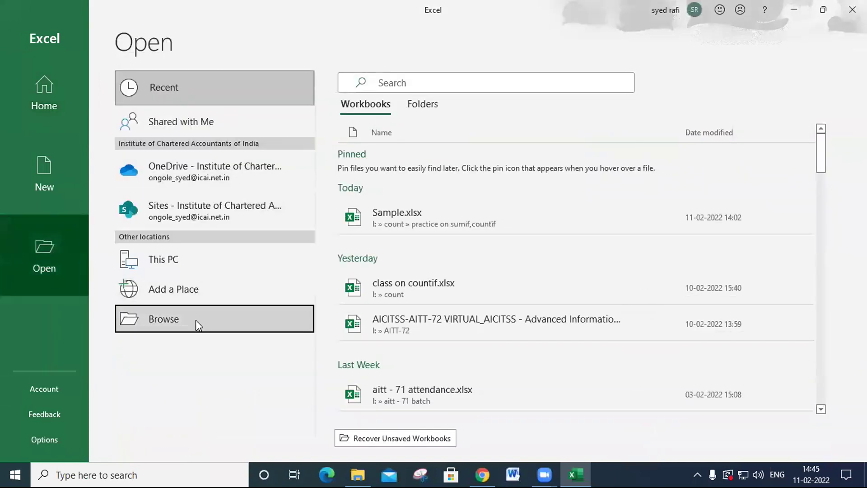
left_click(216, 329)
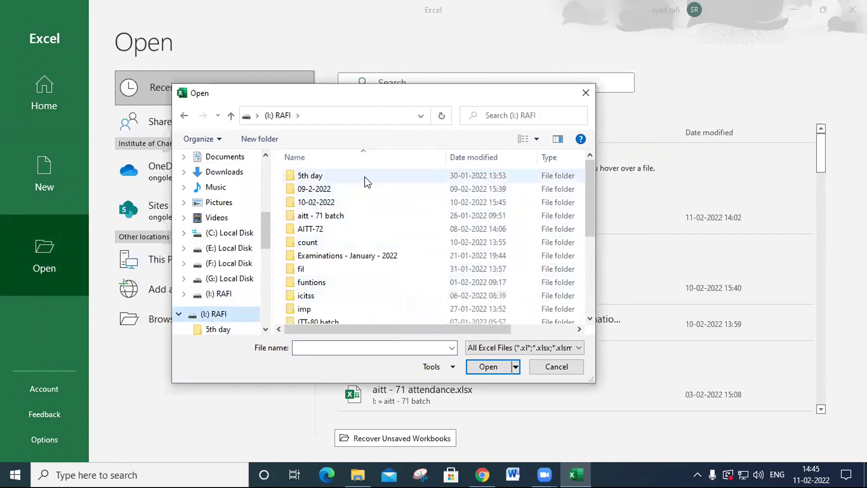
- Look through the drive's folders for the lesson files and check their folder path in File Explorer
mouse_move(590, 186)
left_mouse_down()
mouse_move(601, 275)
mouse_move(600, 184)
left_mouse_up()
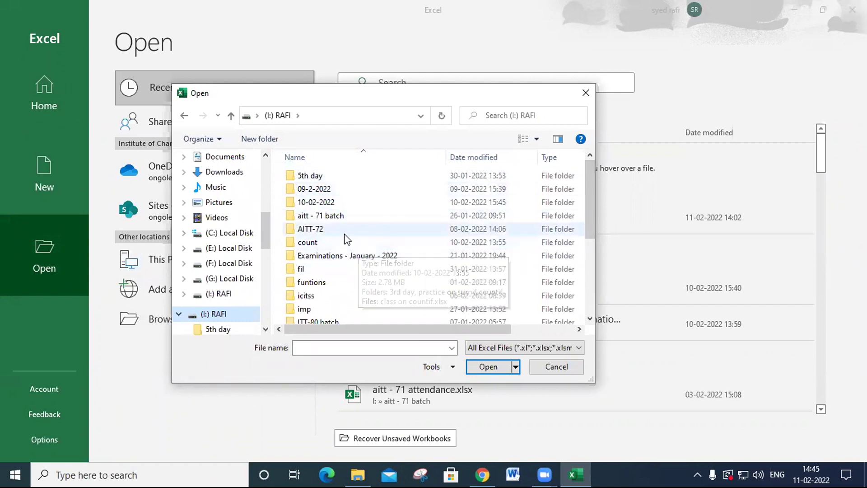
double_click(337, 179)
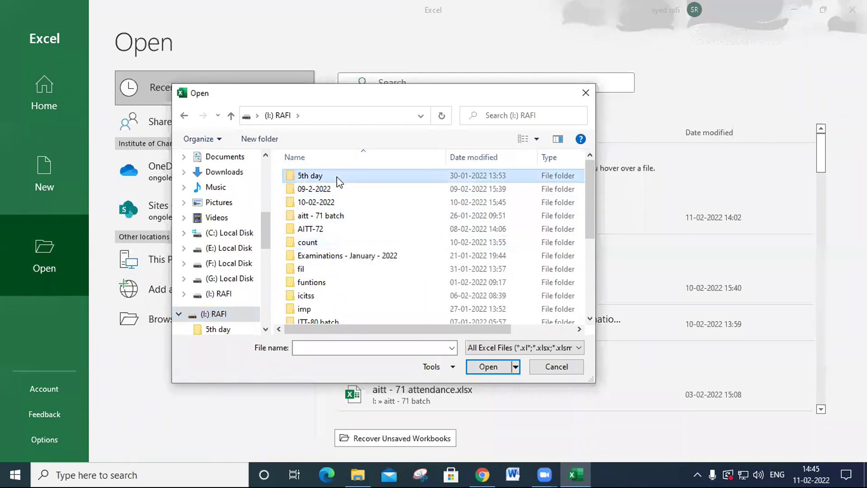
left_click(231, 117)
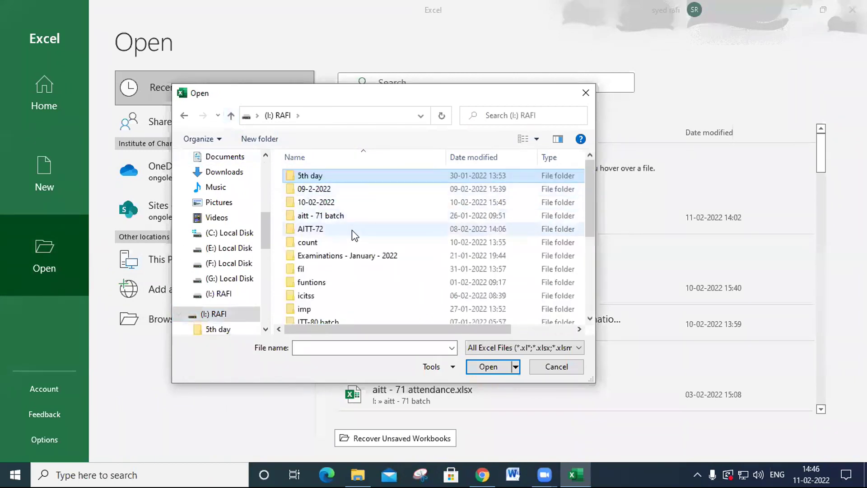
scroll(359, 246, "down", 2)
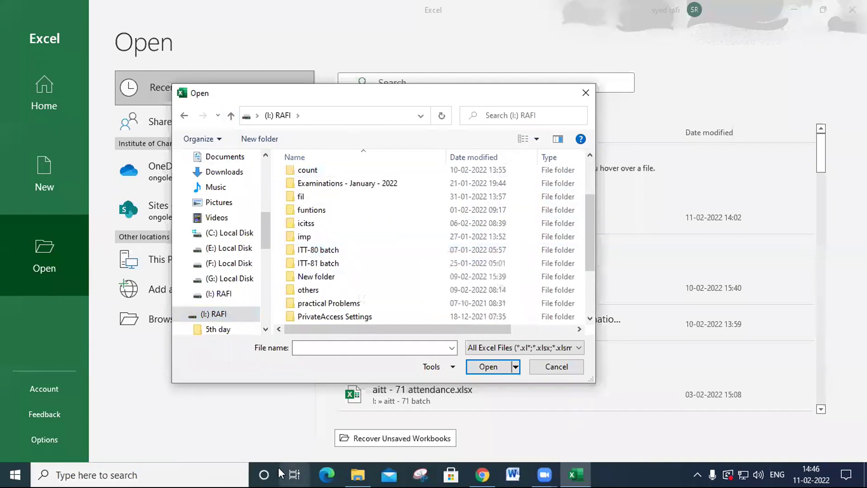
left_click(359, 474)
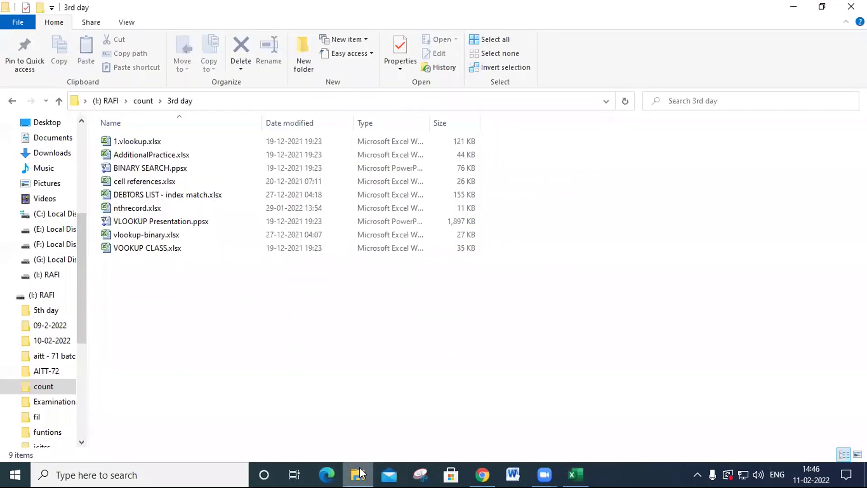
left_click(358, 474)
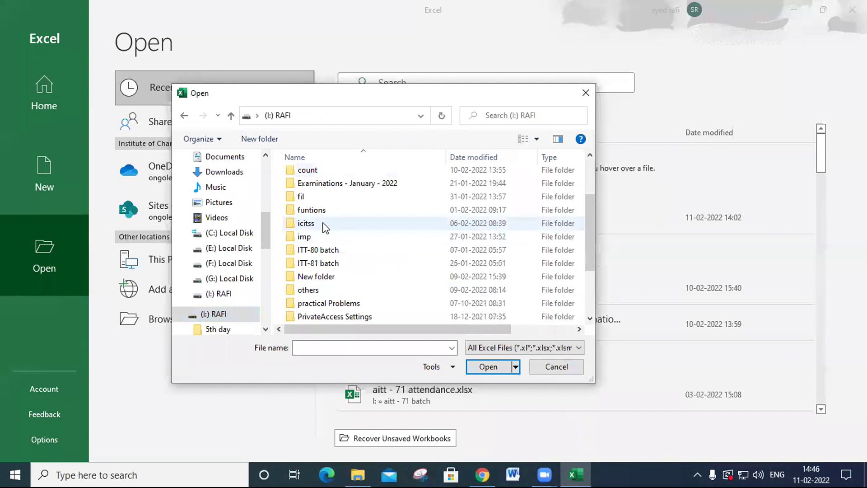
- Open 1.vlookup.xlsx from the count > 3rd day folder and enable its content
double_click(321, 171)
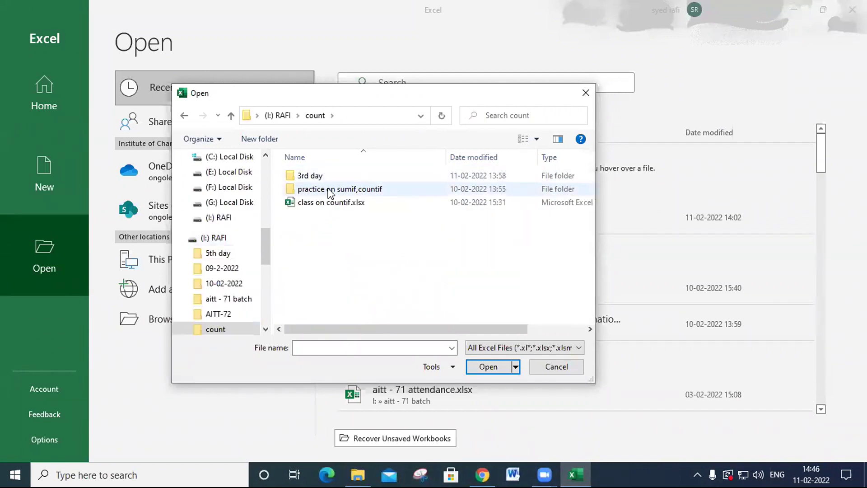
double_click(329, 174)
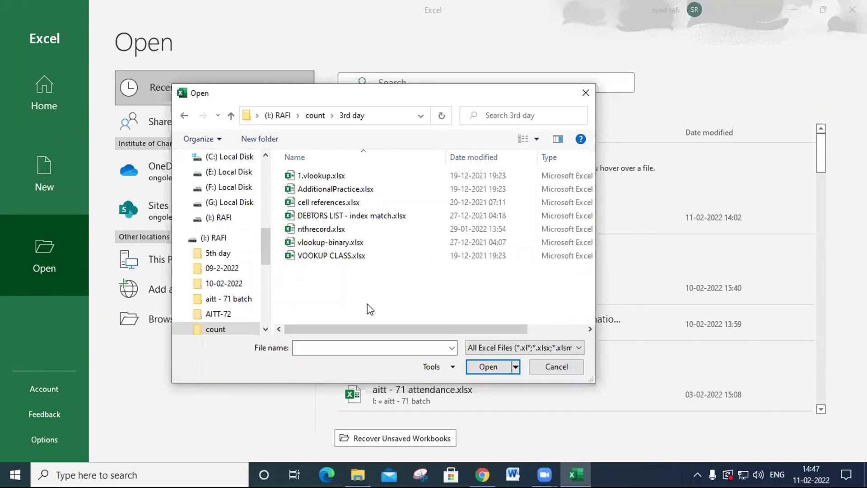
left_click(340, 177)
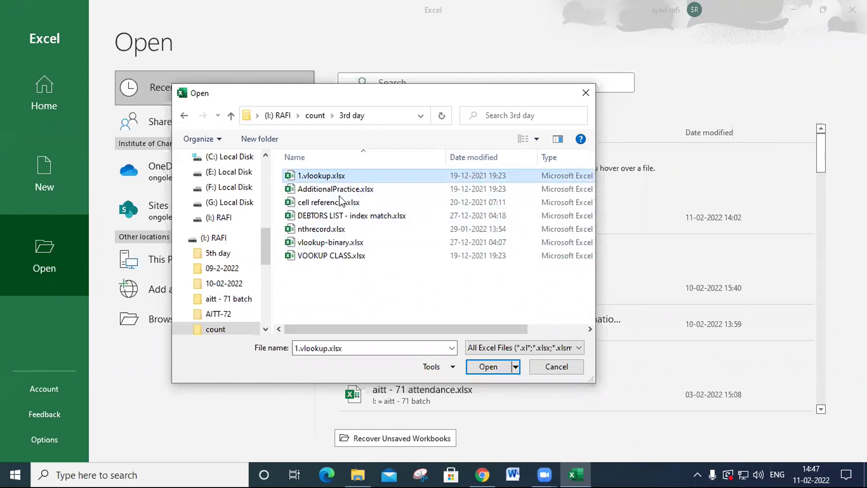
left_click(488, 367)
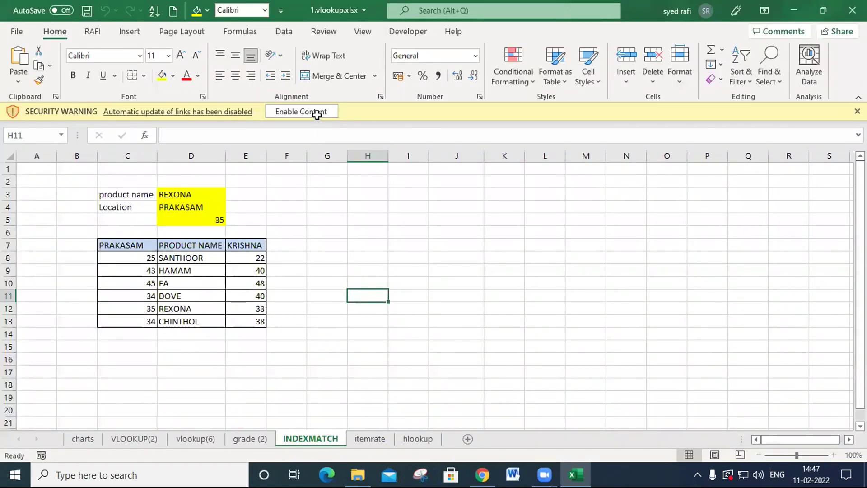
left_click(317, 116)
left_click(398, 276)
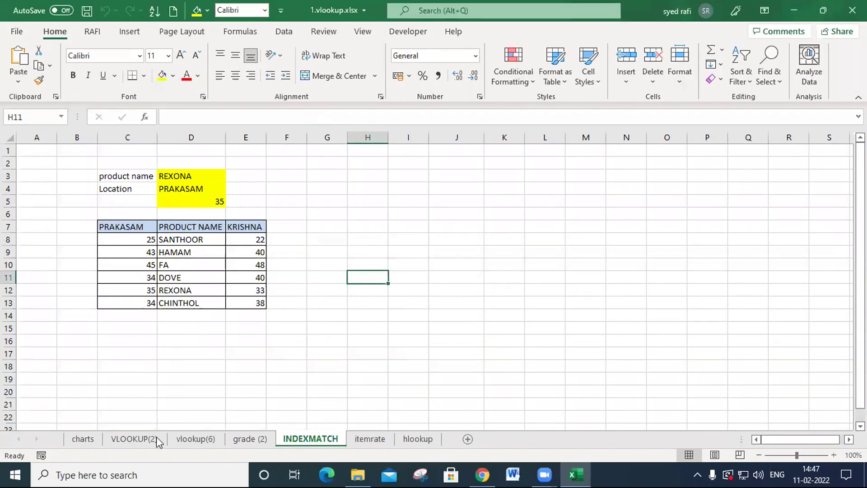
- Go through the charts sheet to the VLOOKUP(2) sheet with its two employee tables
left_click(76, 439)
left_click(161, 443)
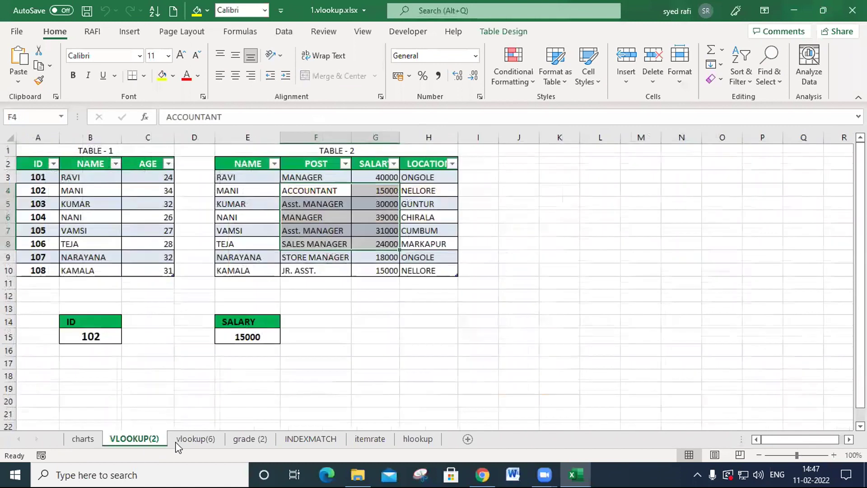
- Look through the vlookup(6) and grade (2) sheets and check the 3rd day folder in File Explorer for VOOKUP CLASS.xlsx
left_click(195, 439)
left_click(250, 439)
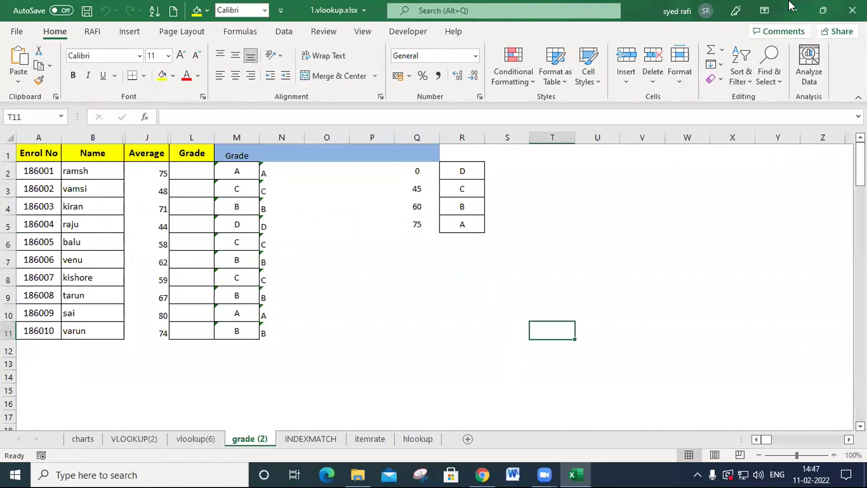
left_click(803, 5)
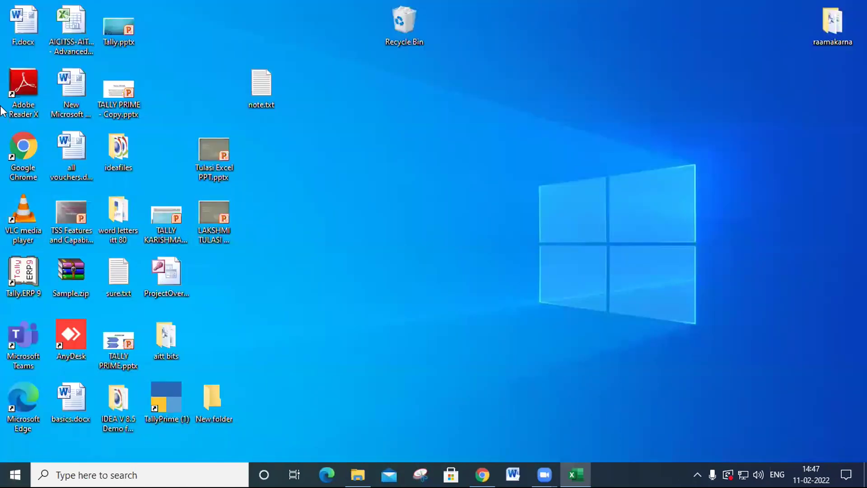
left_click(358, 474)
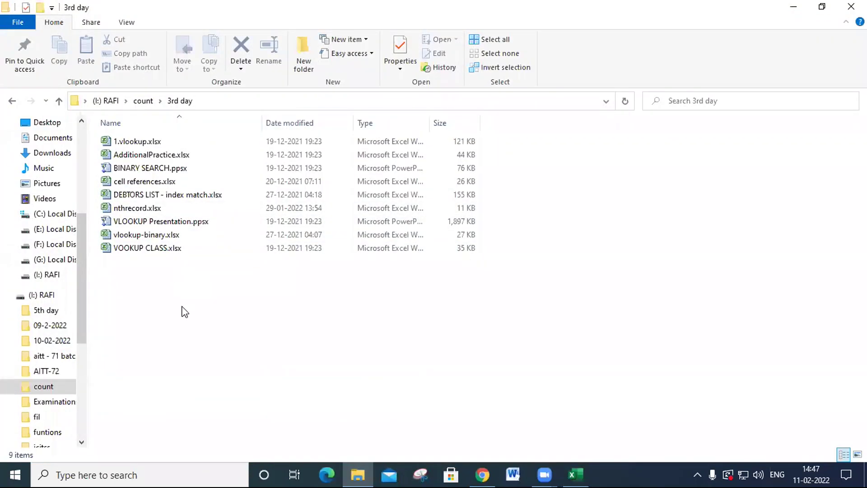
left_click(151, 252)
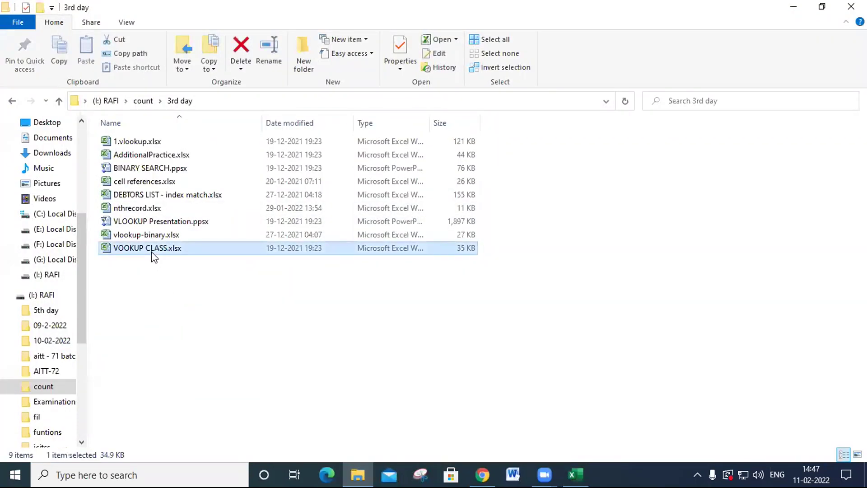
- Return to Excel and open VOOKUP CLASS.xlsx from the count > 3rd day folder
left_click(567, 470)
left_click(17, 31)
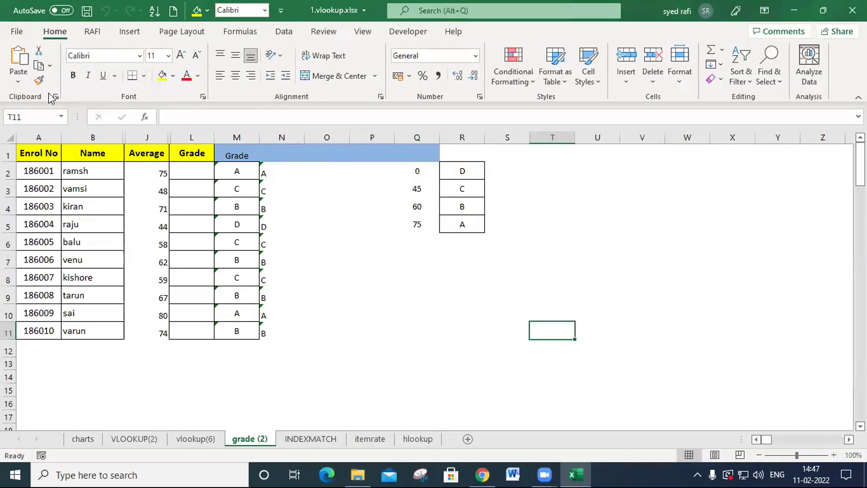
left_click(63, 115)
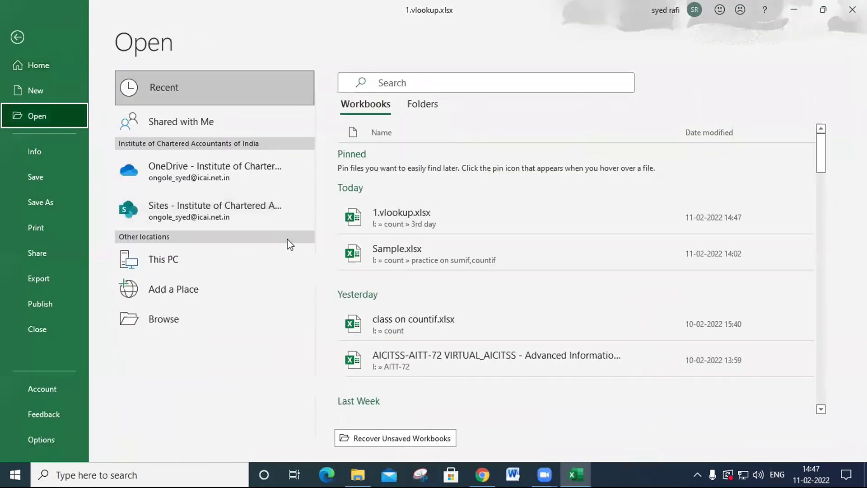
left_click(180, 325)
left_click(322, 256)
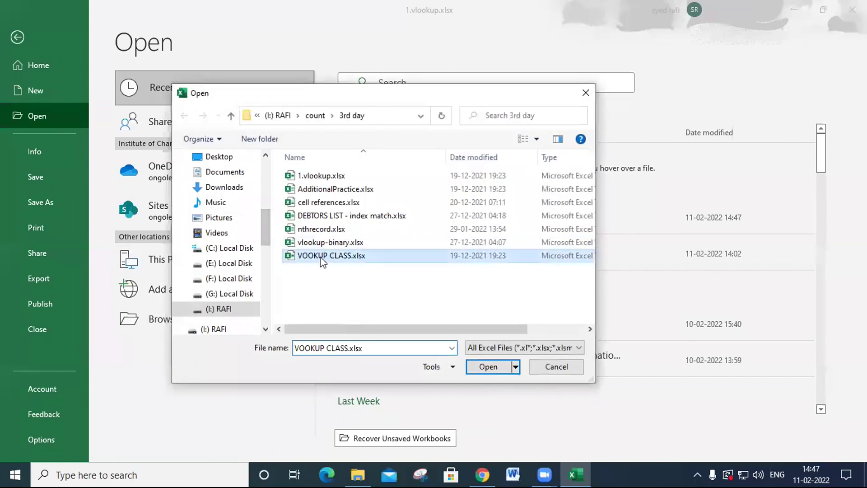
left_click(488, 366)
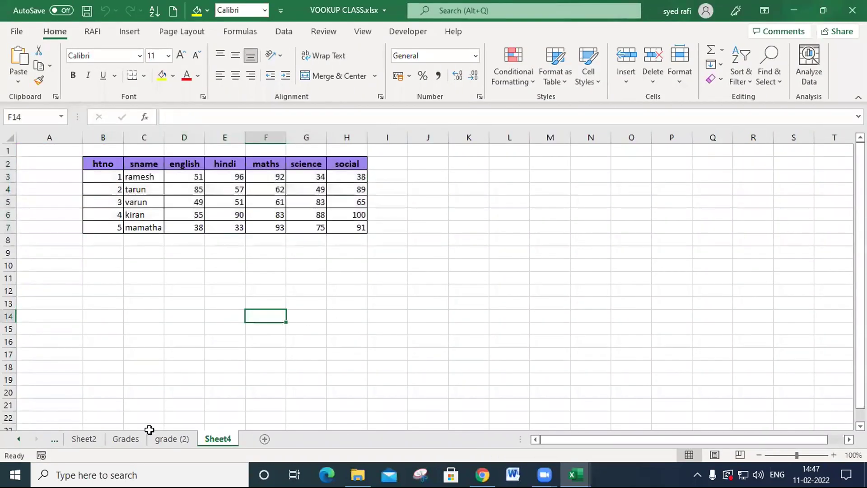
- Go through the blank billing table on Sheet2 to the product list on Sheet1
left_click(82, 438)
left_click(20, 439)
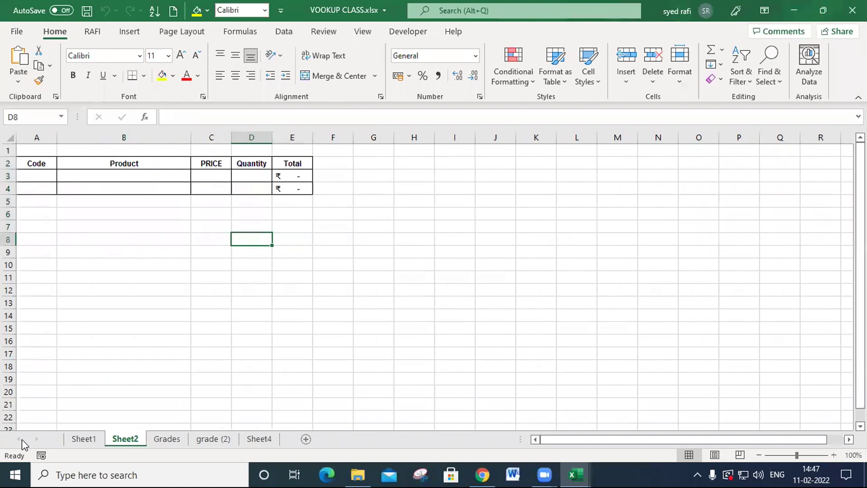
left_click(84, 439)
left_click(486, 226)
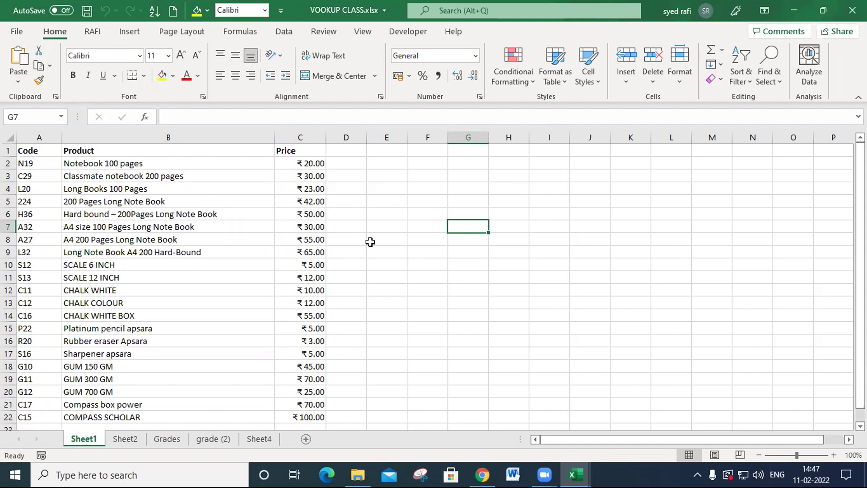
- Examine the product names and the Code, Product and Price columns of the list on Sheet1
left_click_drag(197, 174, 197, 390)
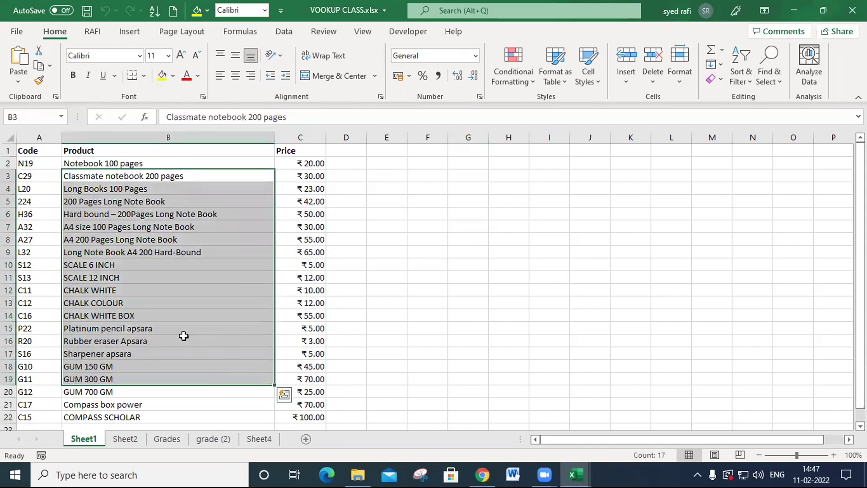
left_click_drag(161, 164, 148, 398)
left_click(507, 228)
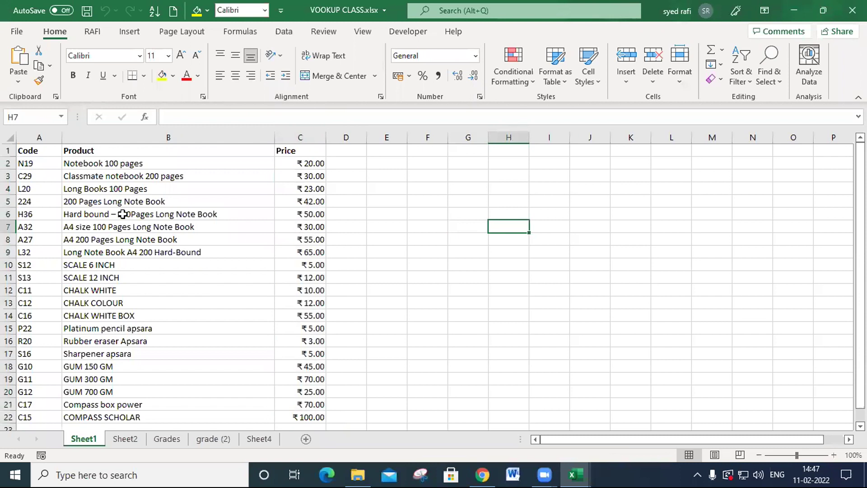
left_click(35, 150)
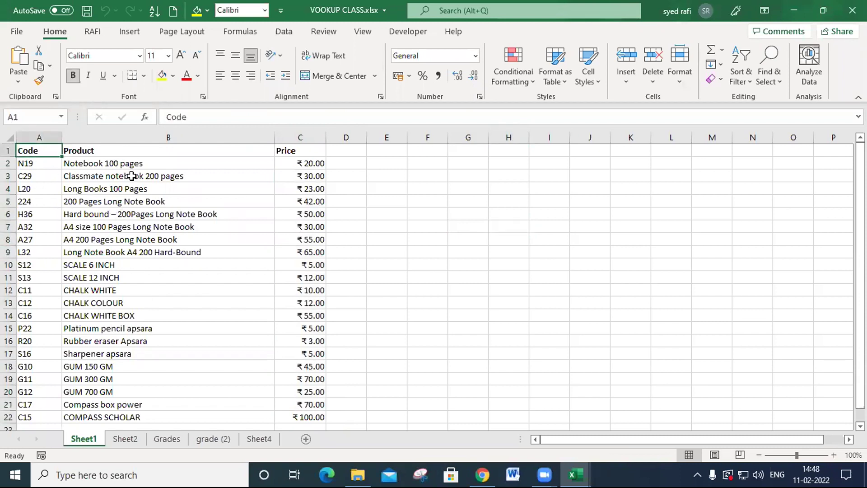
left_click(114, 153)
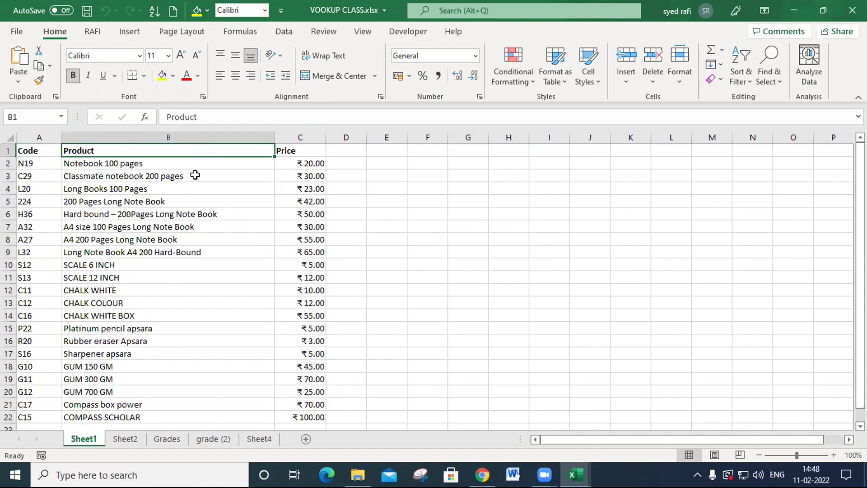
left_click(306, 150)
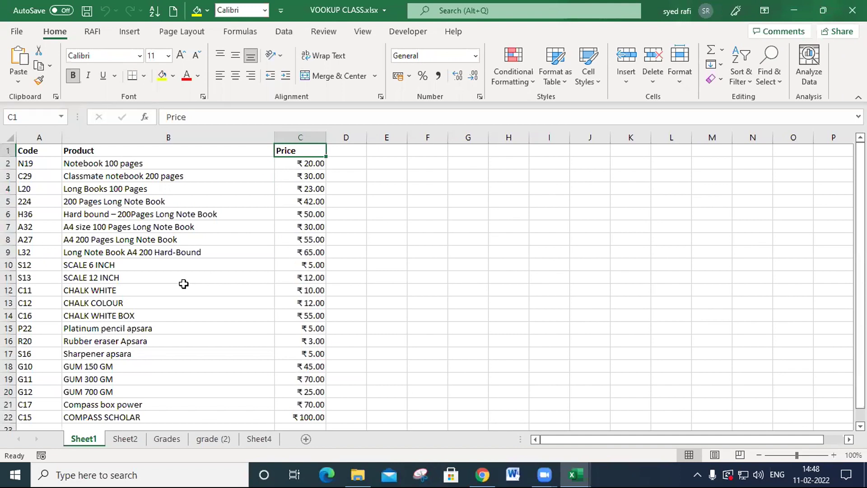
scroll(136, 279, "down", 3)
scroll(138, 281, "up", 3)
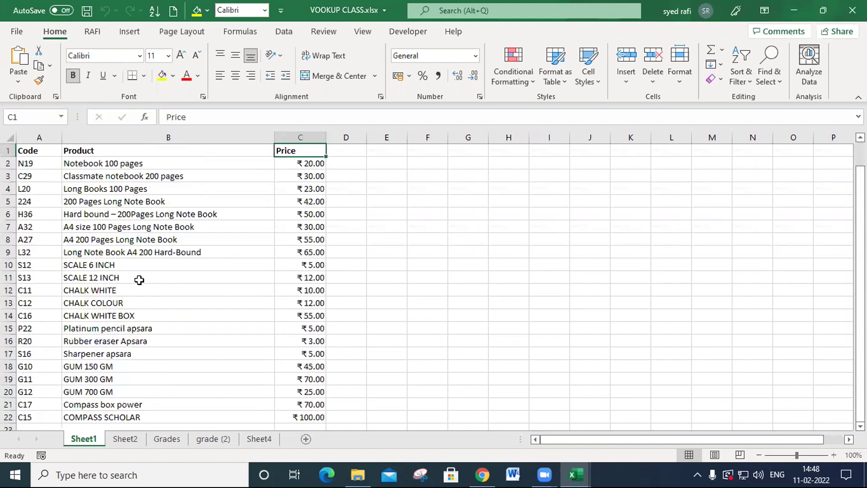
- Check the first product code on Sheet1 and enter n19 as the code in cell A3 of Sheet2
left_click(125, 439)
left_click(182, 298)
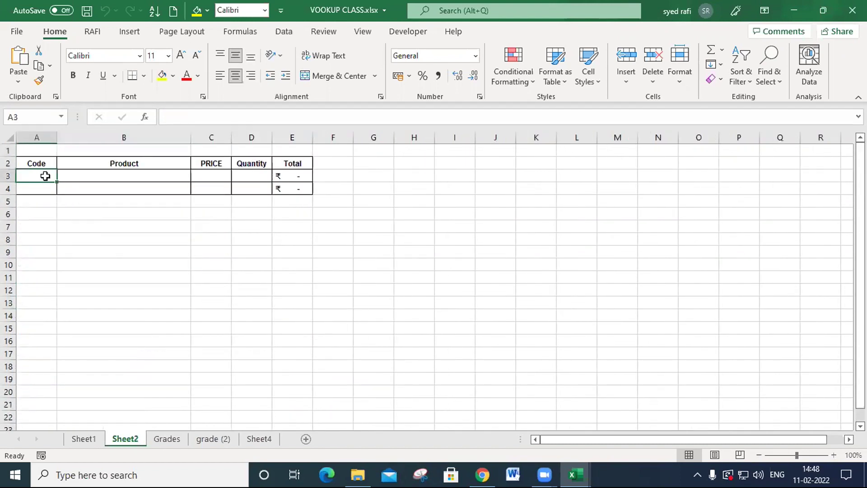
left_click(84, 439)
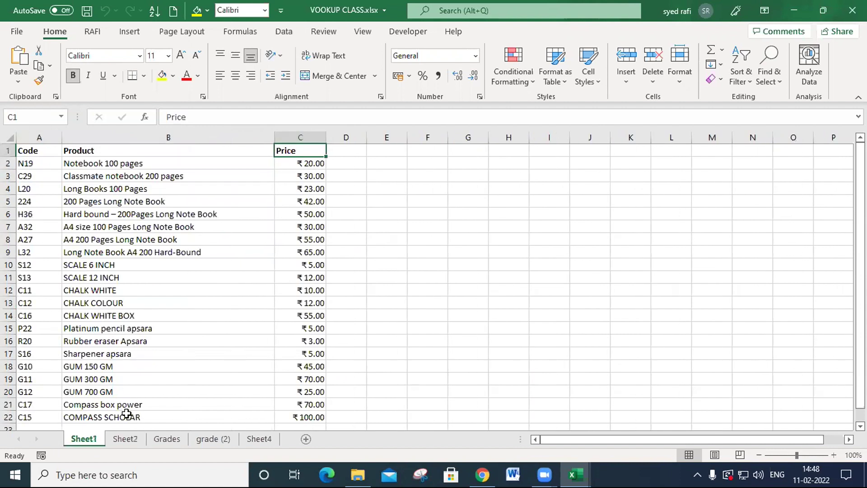
left_click(125, 438)
type("n19")
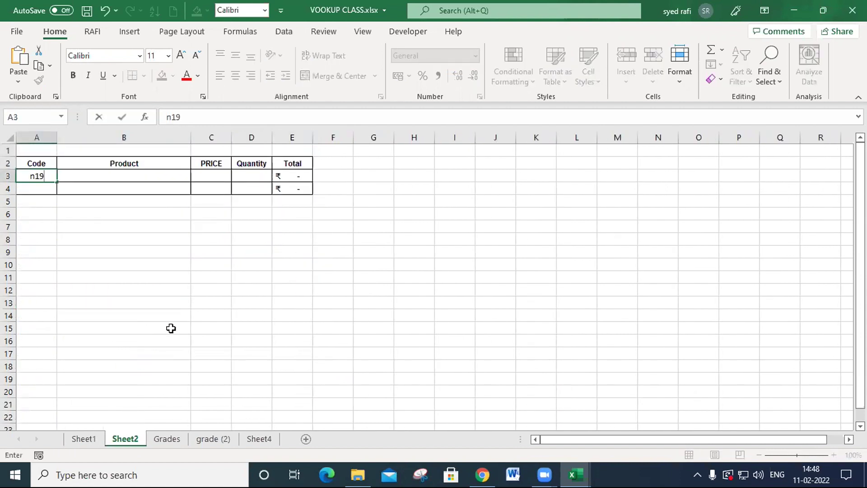
left_click(171, 328)
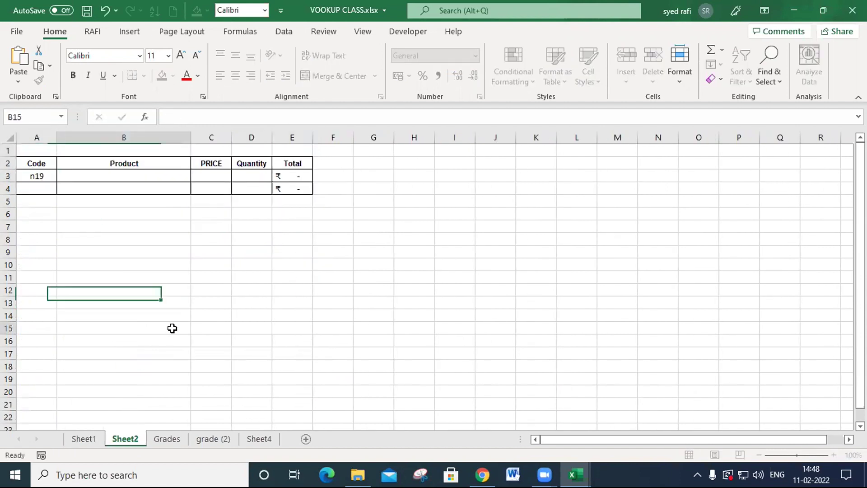
- Compare the product and price for code N19 on Sheet1 with the empty Product and PRICE cells of row 3 on Sheet2
left_click(88, 441)
left_click_drag(116, 167, 289, 166)
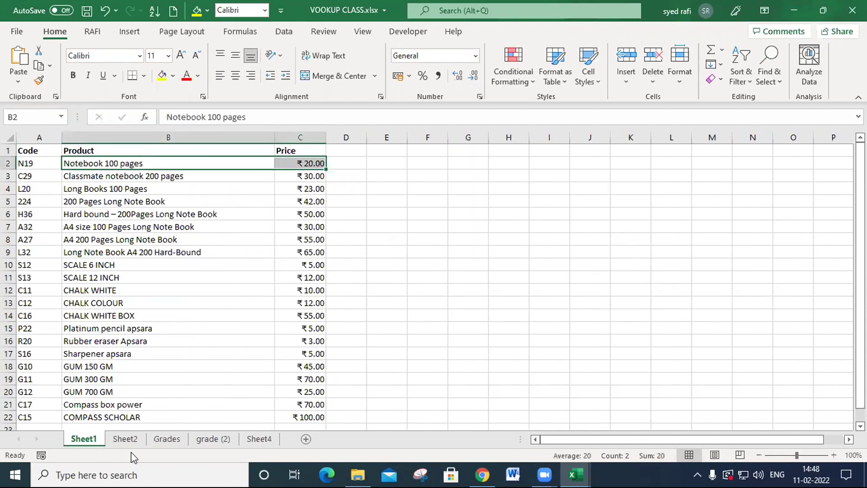
left_click(126, 439)
left_click_drag(173, 180, 212, 174)
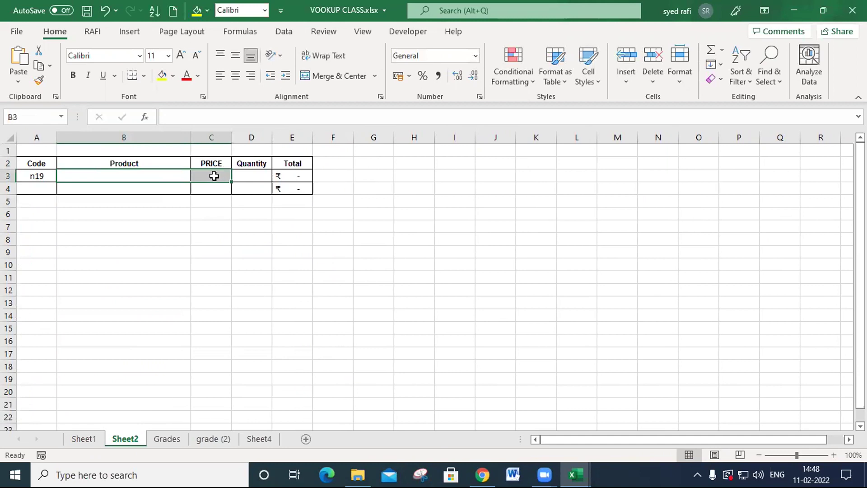
left_click(38, 174)
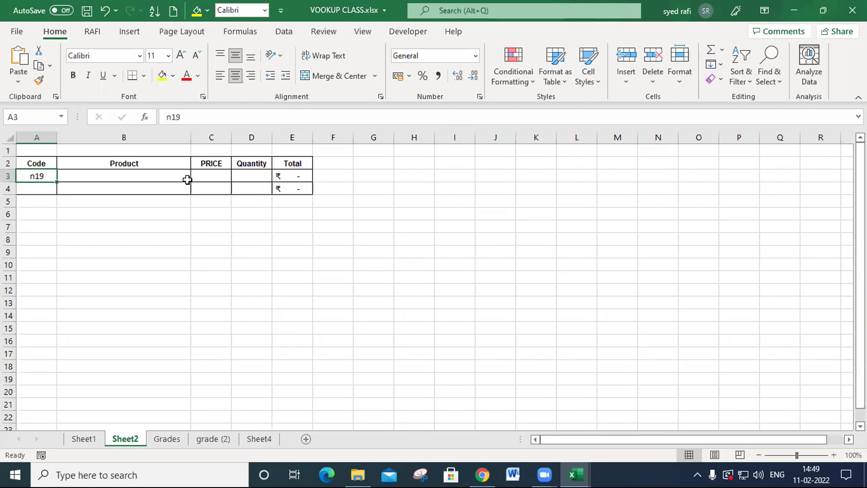
left_click(187, 180)
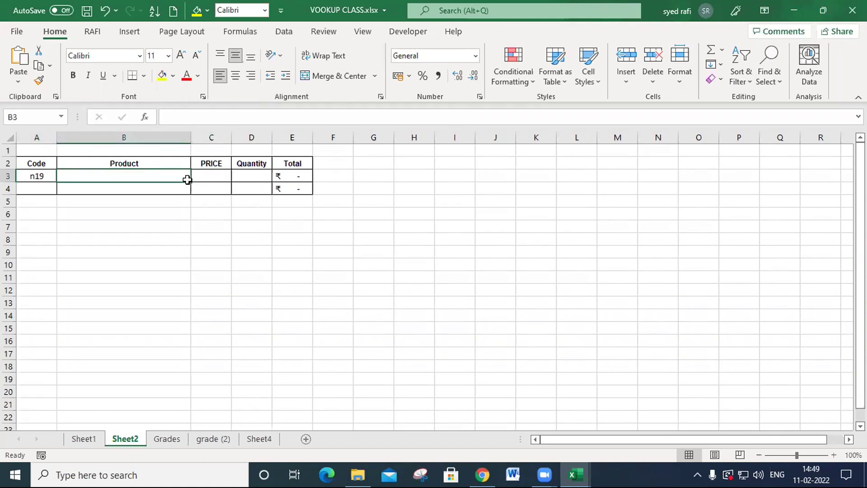
left_click_drag(187, 179, 187, 180)
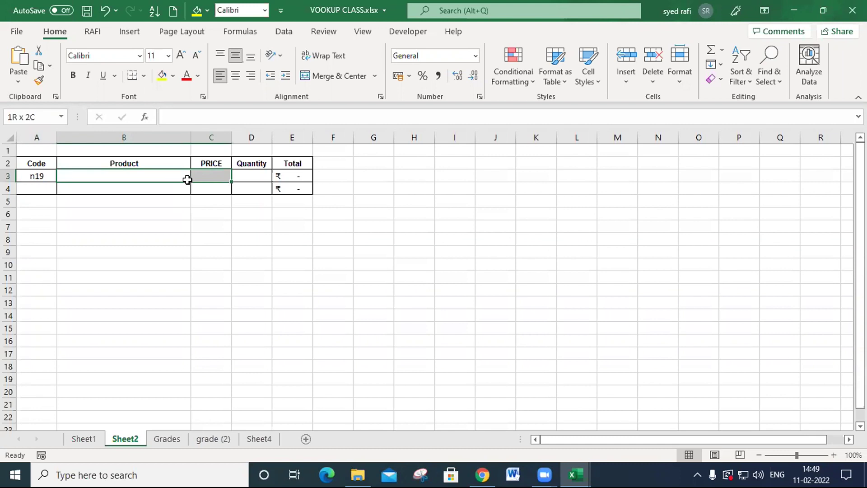
key("Left")
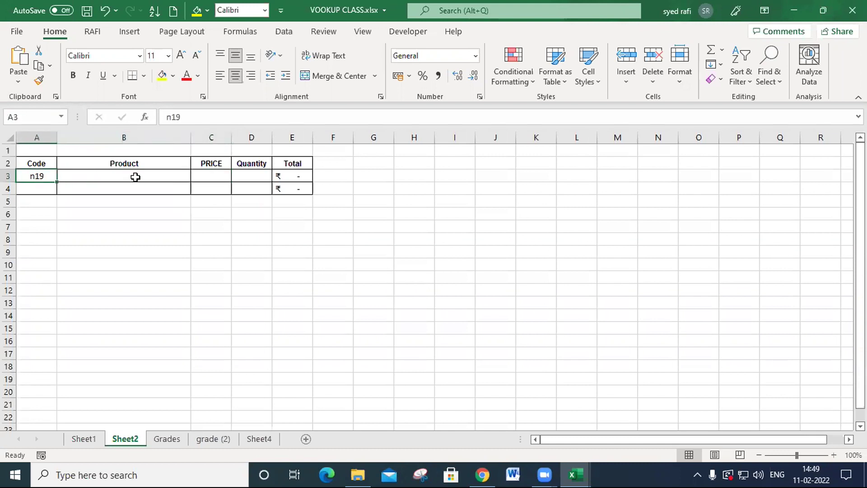
- Check code S13 and its matching product in row 11 of Sheet1 as another lookup example
left_click(84, 439)
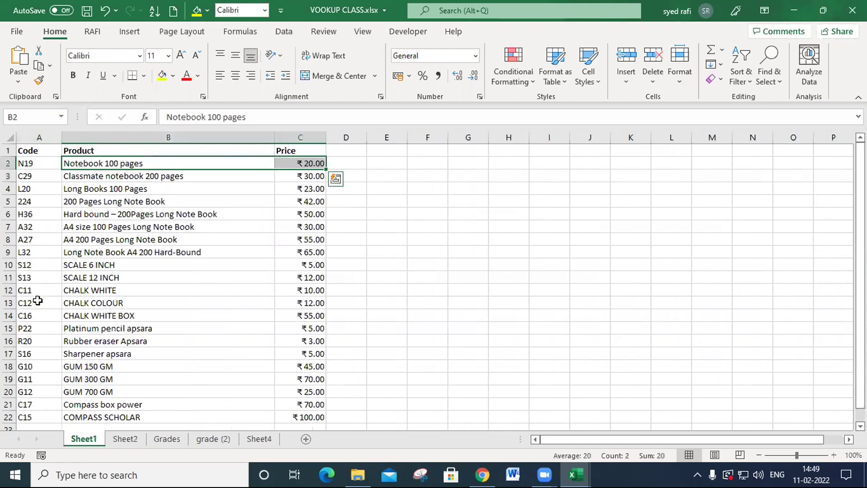
left_click(34, 277)
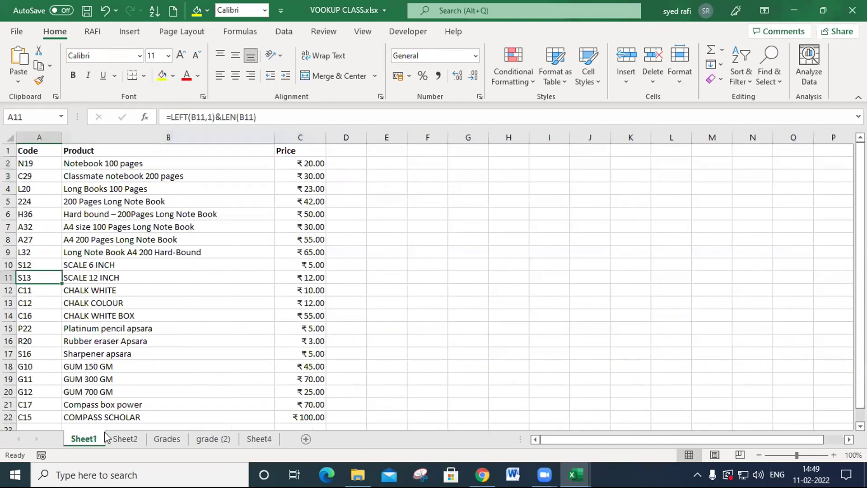
left_click(106, 279)
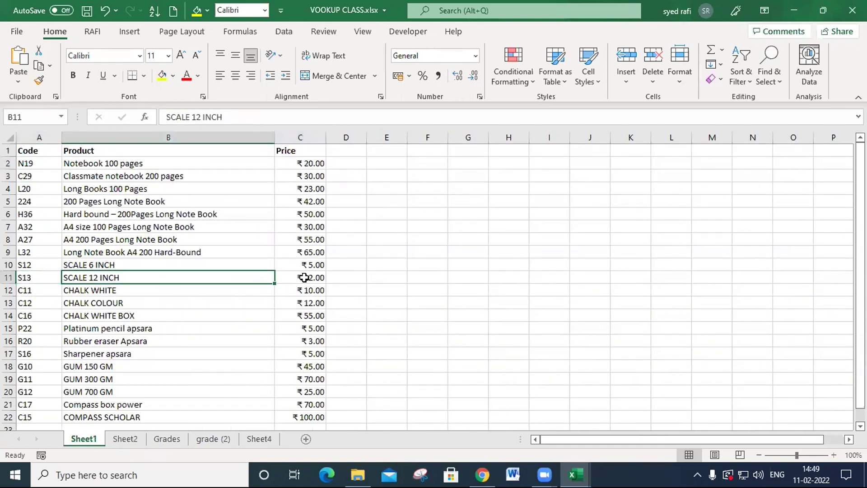
- Start a VLOOKUP formula in Product cell B3 of Sheet2 with the code in A3 as the lookup value
left_click(126, 440)
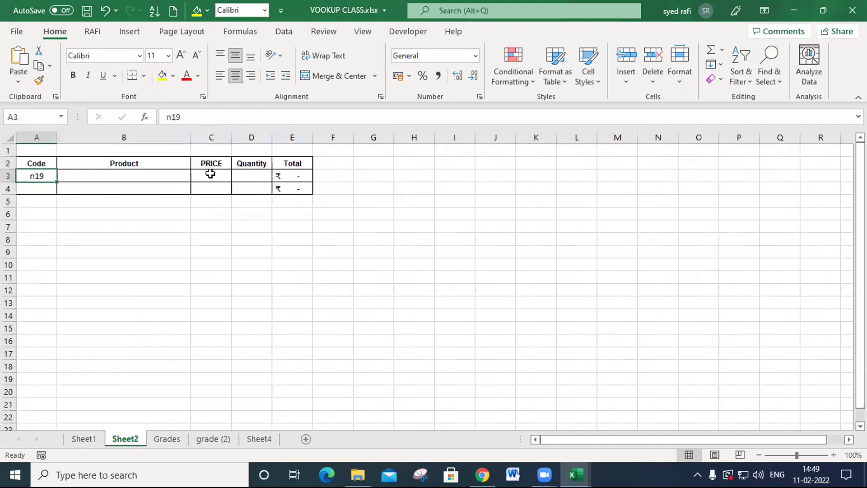
left_click(131, 178)
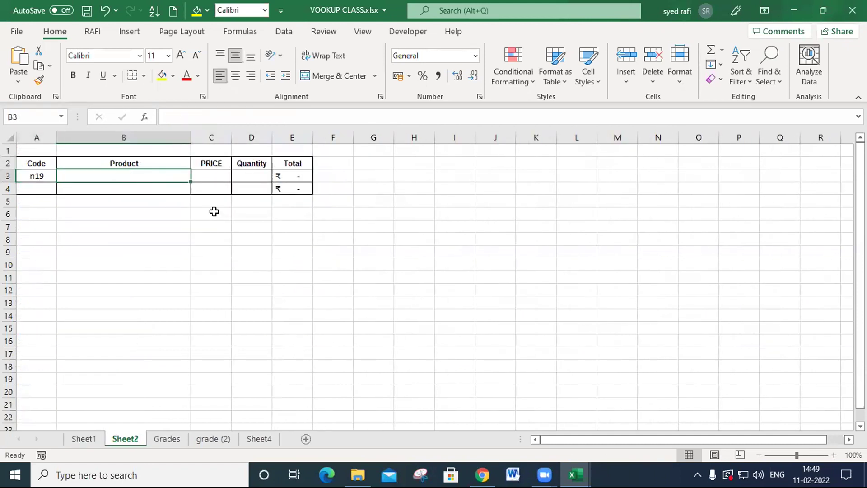
scroll(381, 297, "up", 7)
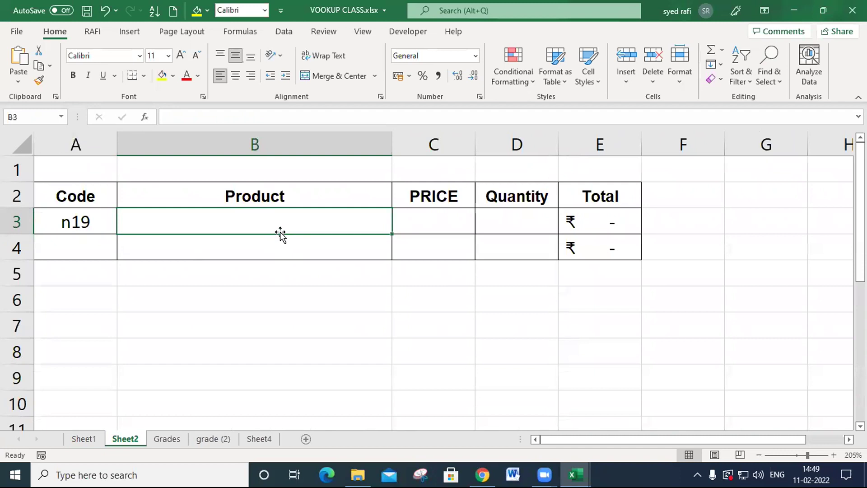
type("=vl")
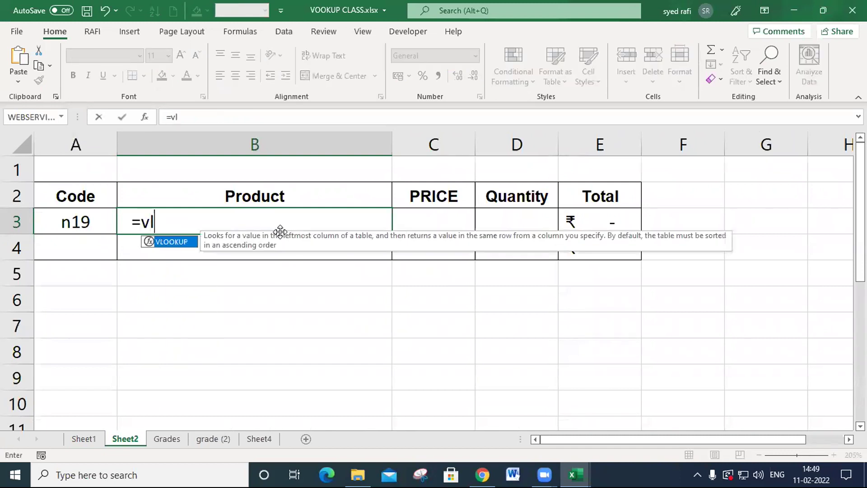
key("Tab")
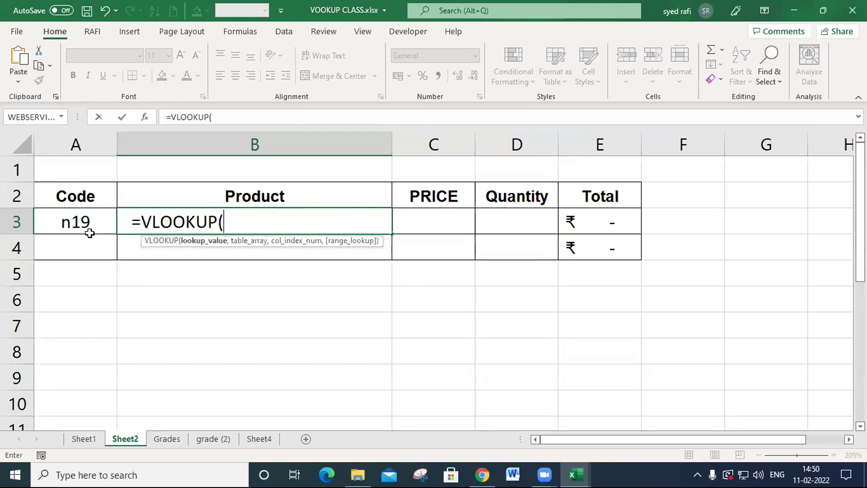
left_click(86, 221)
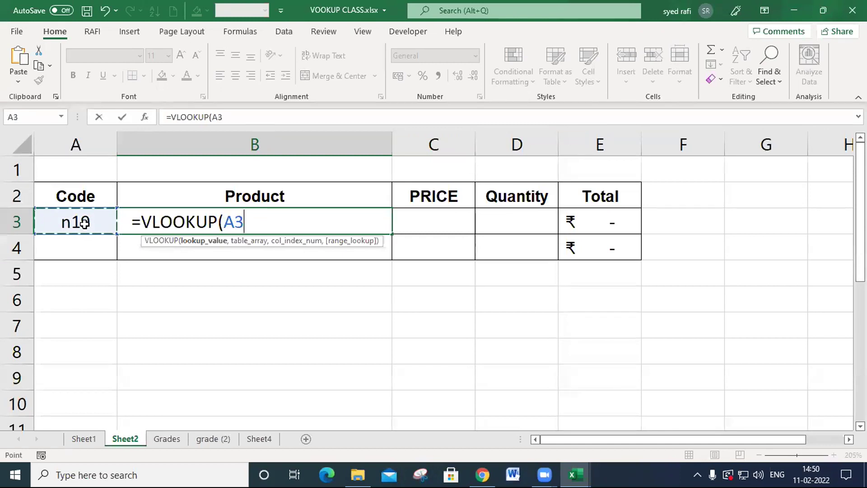
type(",")
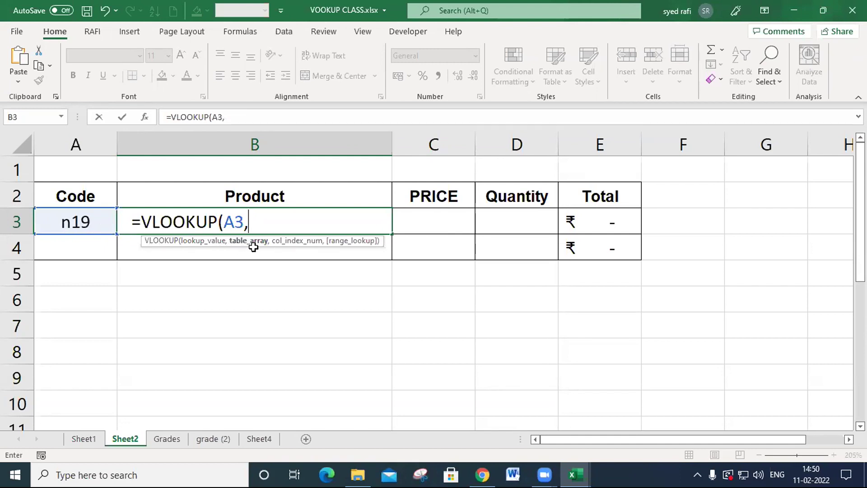
- Set the VLOOKUP table array to the entire columns A to C of the product list on Sheet1
left_click(84, 440)
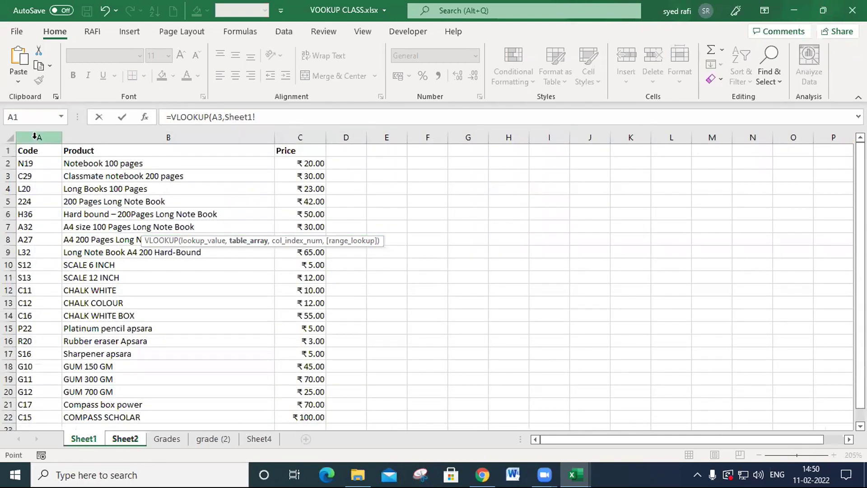
left_click_drag(37, 135, 282, 164)
left_click_drag(42, 152, 287, 311)
scroll(382, 305, "up", 3)
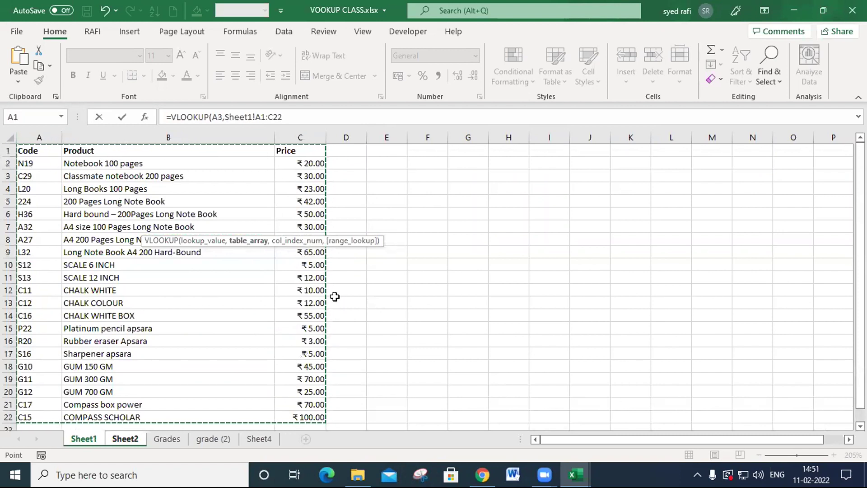
left_click_drag(42, 138, 293, 134)
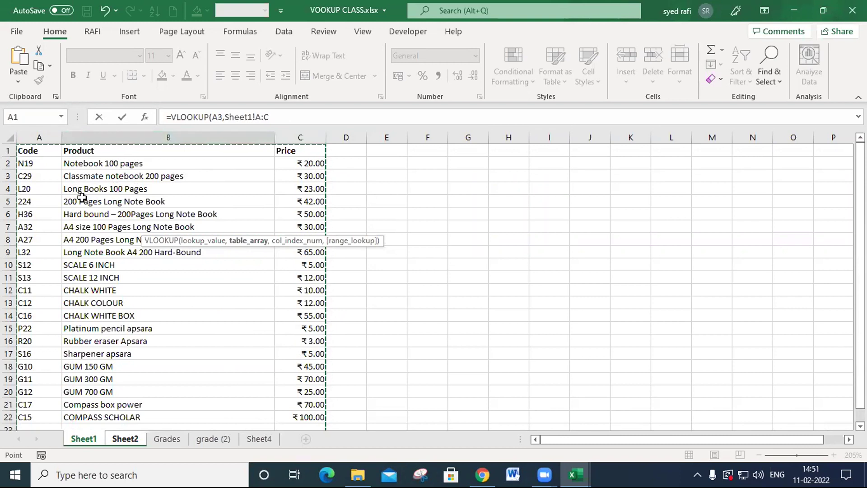
- Try the bounded range A1:C22 on Sheet1 as the table array in place of the whole columns
scroll(86, 194, "down", 5)
scroll(79, 278, "up", 5)
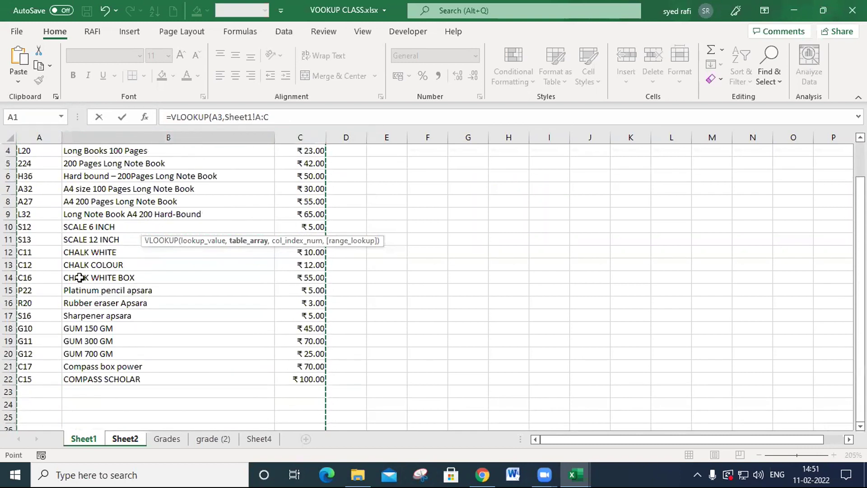
left_click_drag(43, 154, 294, 380)
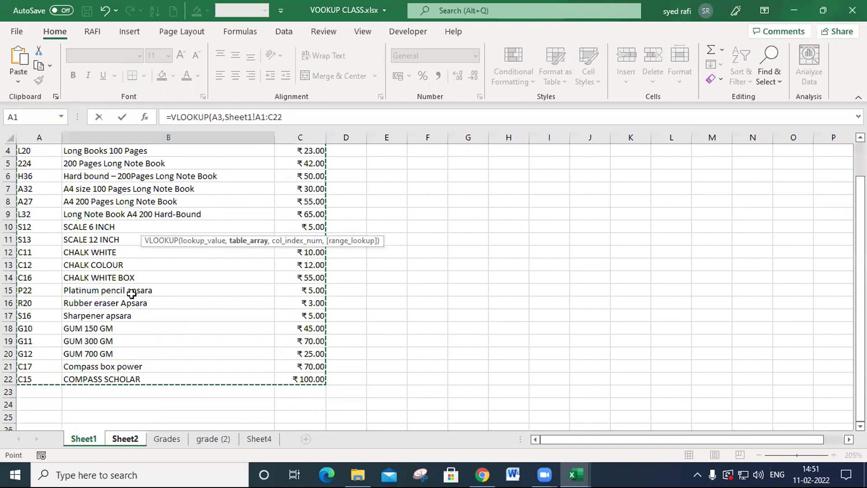
scroll(131, 293, "up", 1)
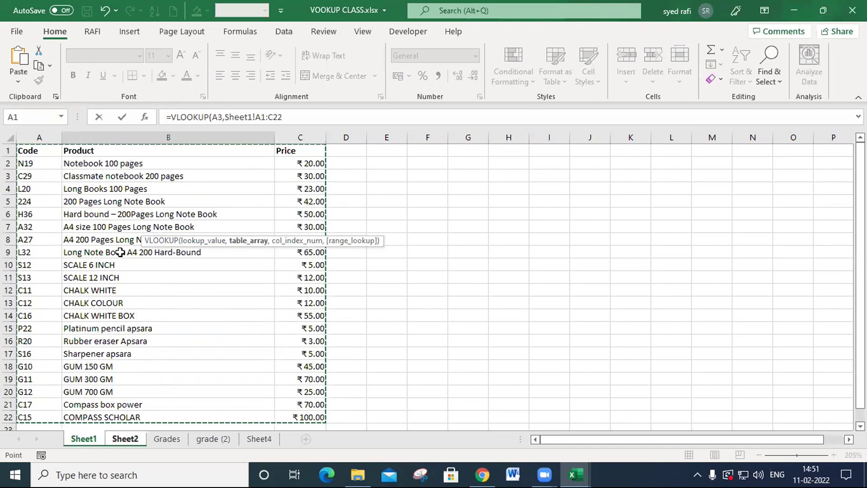
scroll(113, 290, "down", 1)
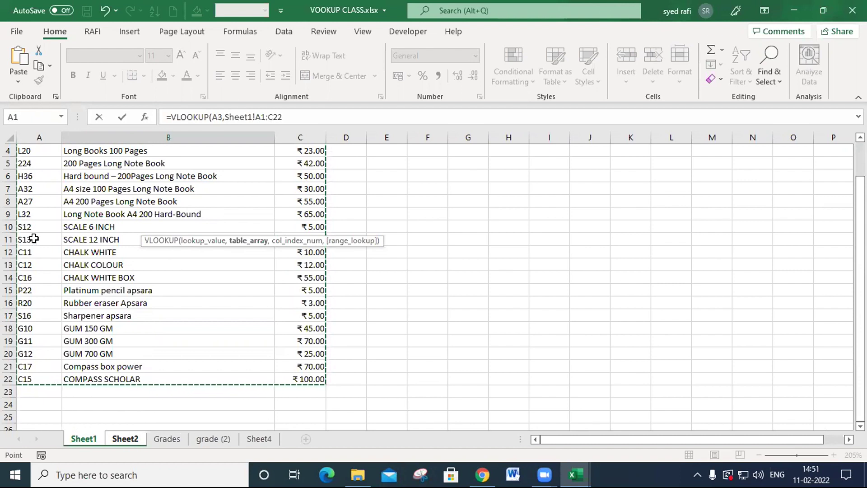
scroll(35, 280, "up", 1)
- Switch the table array back to the whole columns Sheet1!A:C and proceed to the column index argument
left_click_drag(33, 136, 297, 126)
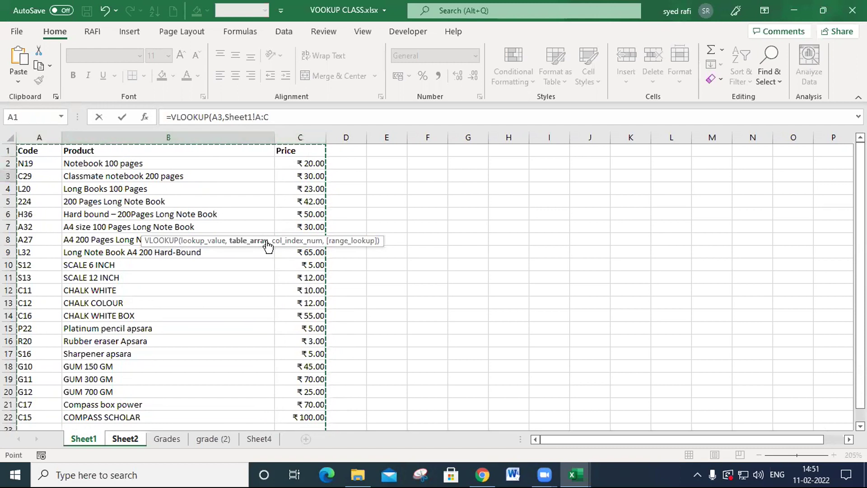
scroll(176, 278, "down", 3)
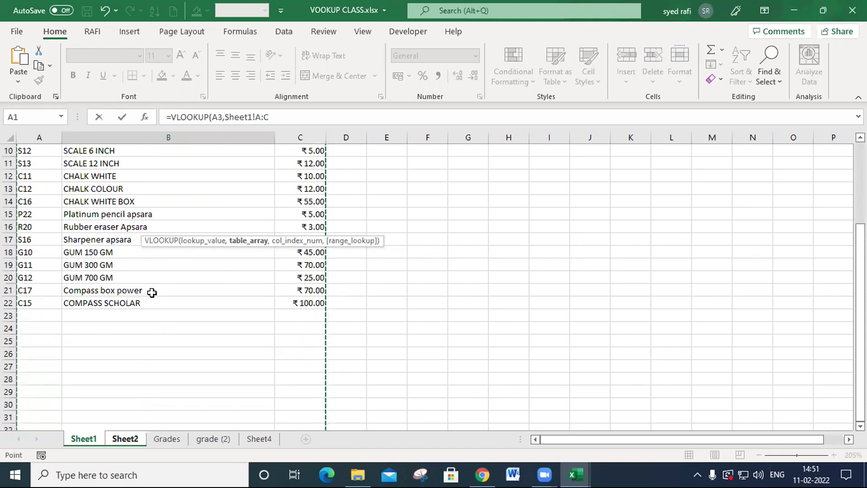
type(",")
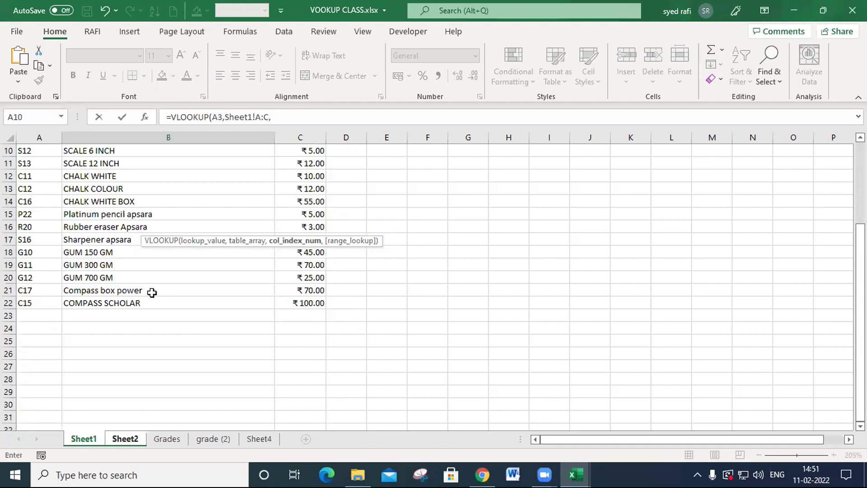
- Complete the VLOOKUP formula with column index 2 and FALSE for an exact match
scroll(152, 292, "up", 3)
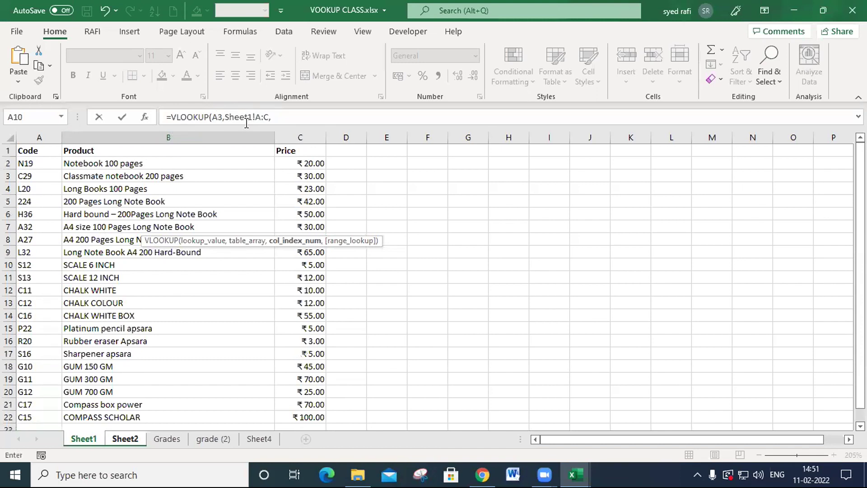
left_click(287, 117)
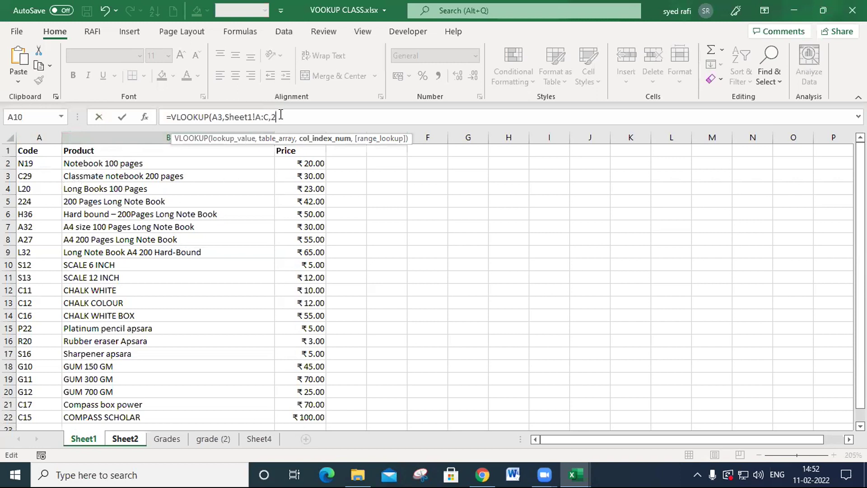
type(",")
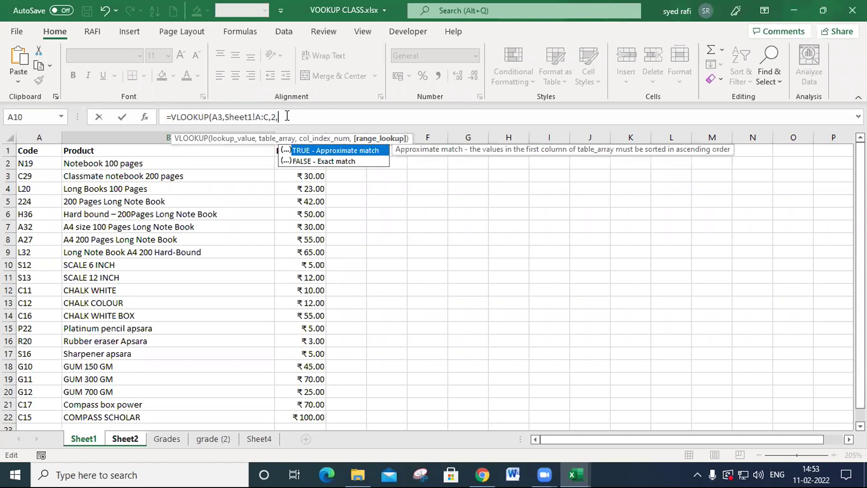
key("Down")
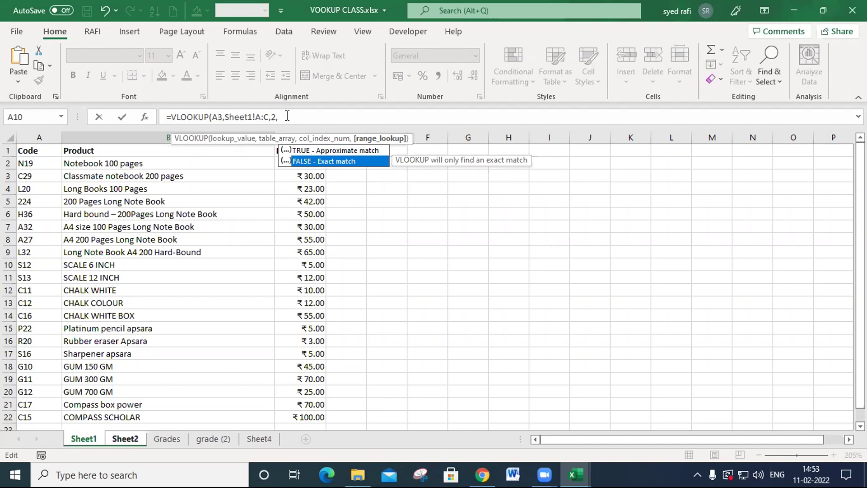
key("Tab")
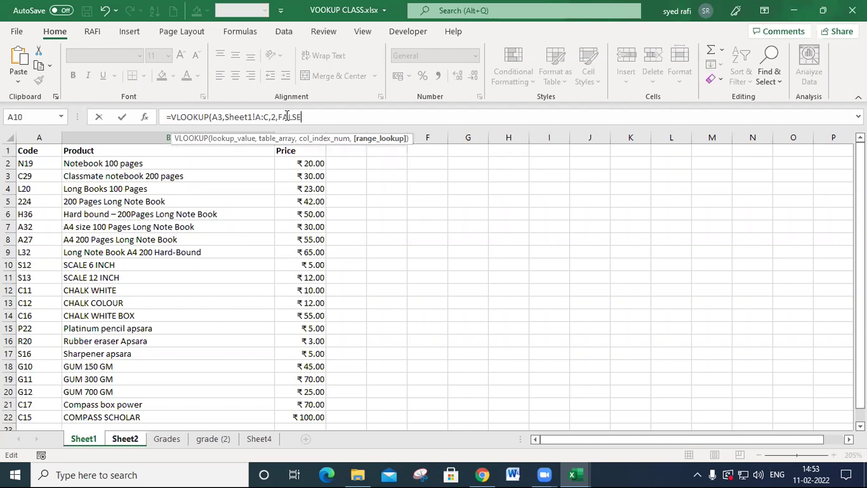
type(")")
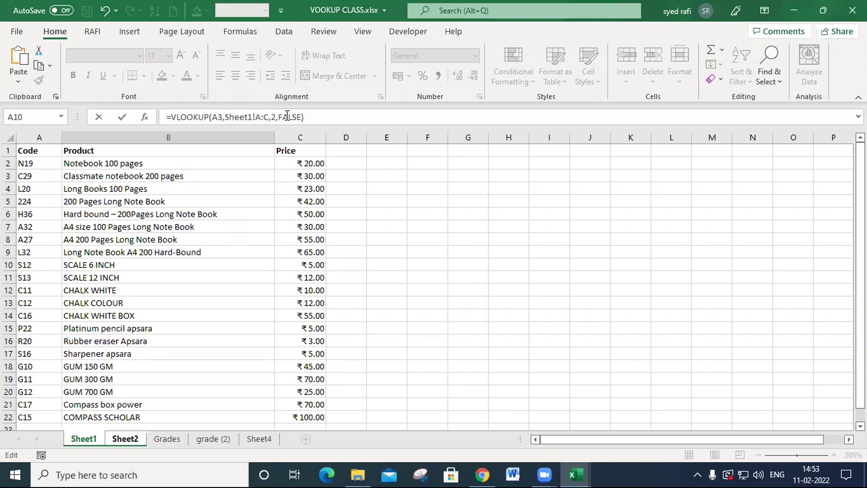
key("Return")
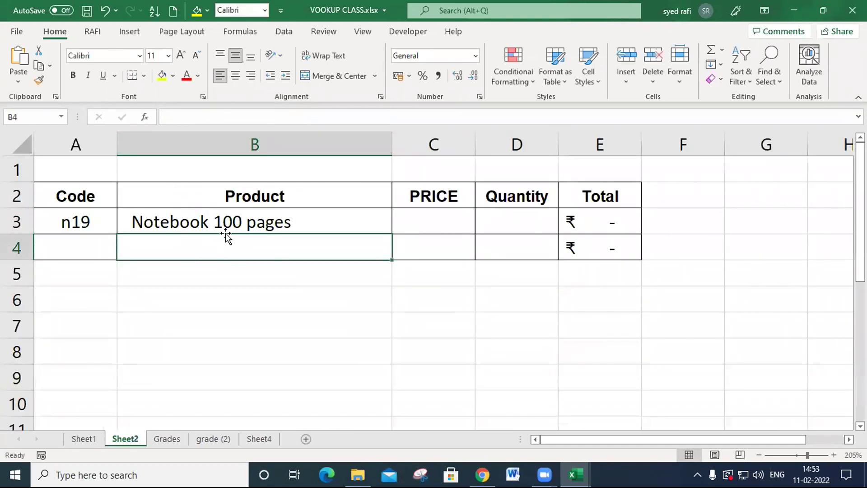
- Test the product lookup by entering s13 as the code in cell A3
left_click(101, 225)
type("s13")
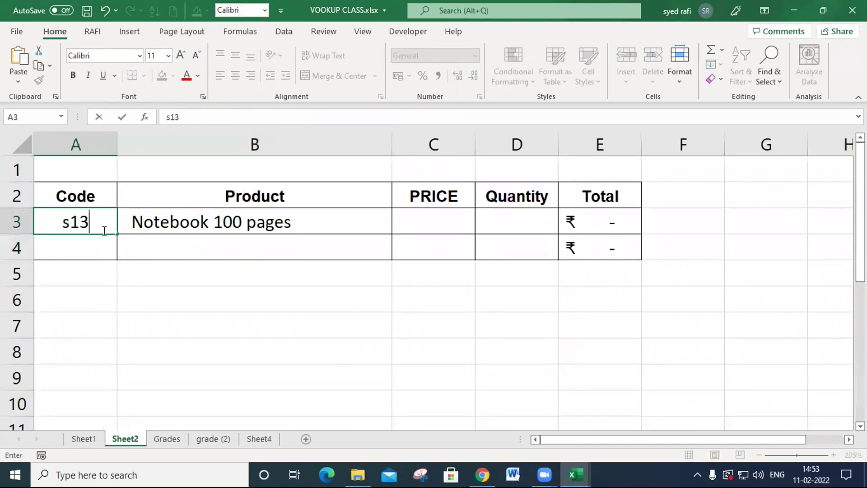
key("Return")
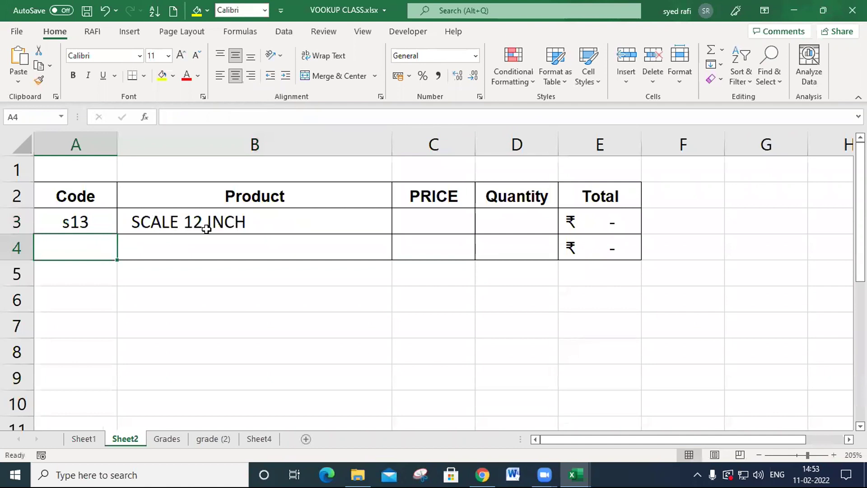
- Consult the code list on Sheet1 and enter l32 as the code in cell A3 of Sheet2
left_click(86, 223)
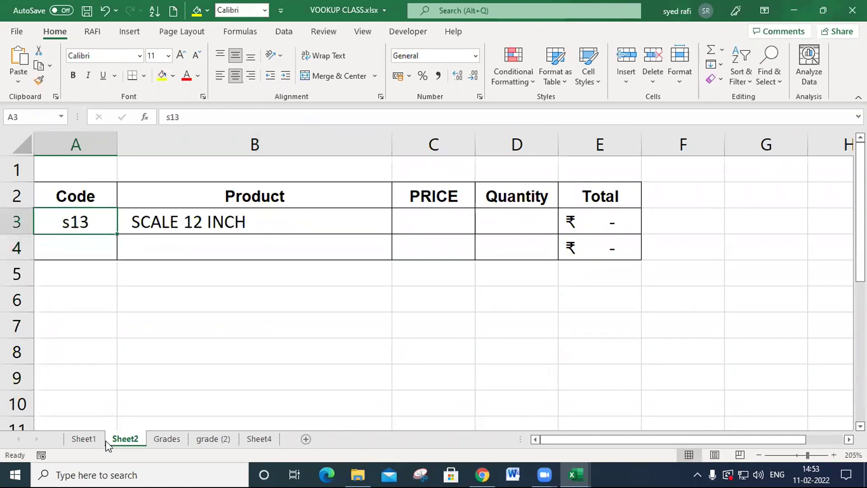
left_click(85, 439)
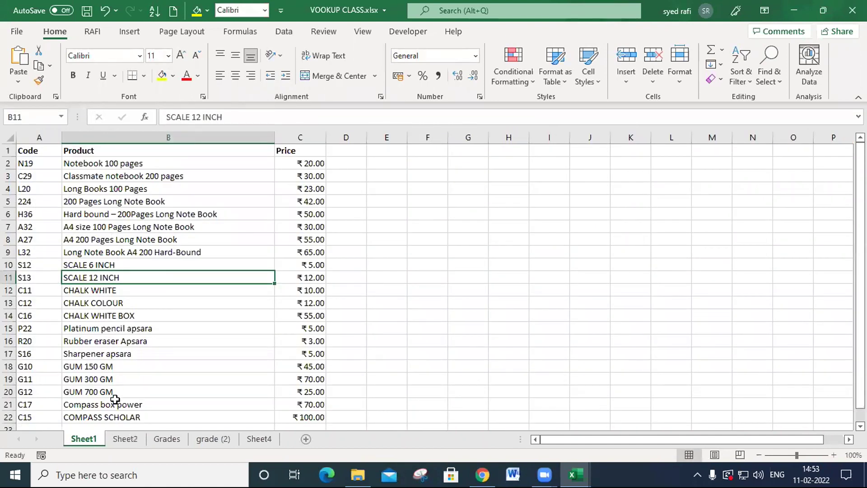
left_click(125, 439)
type("l32")
key("Return")
left_click(71, 227)
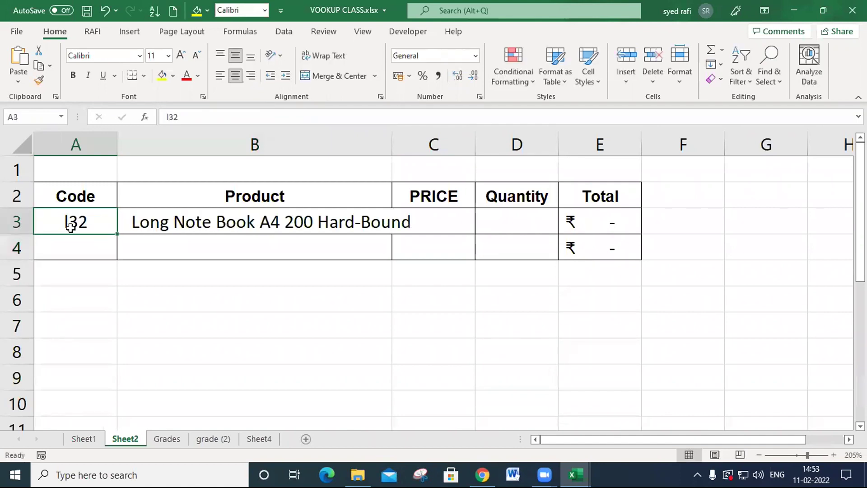
- Review the lookup formula in B3 and the position of the Price column on Sheet1, then return to PRICE cell C3 on Sheet2
key("Right")
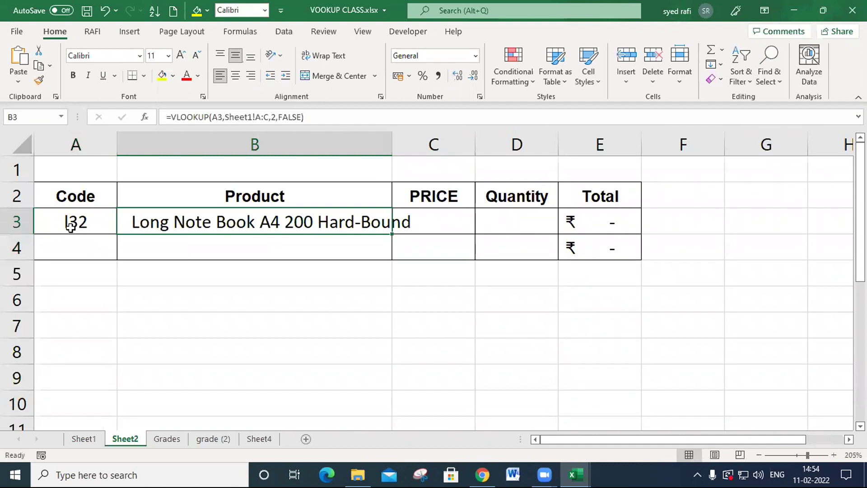
key("Right")
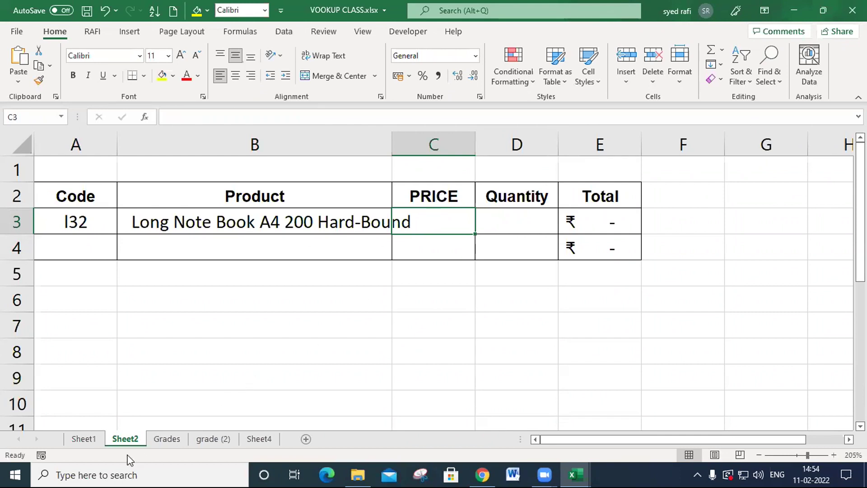
left_click(89, 440)
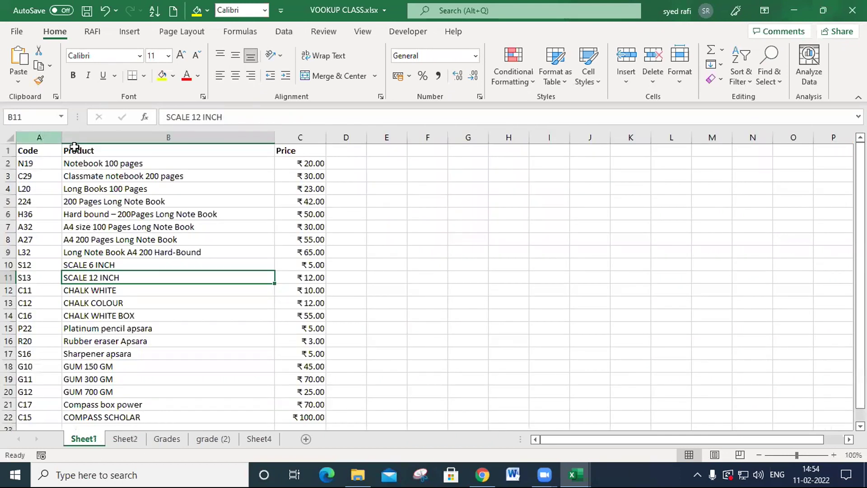
left_click(300, 137)
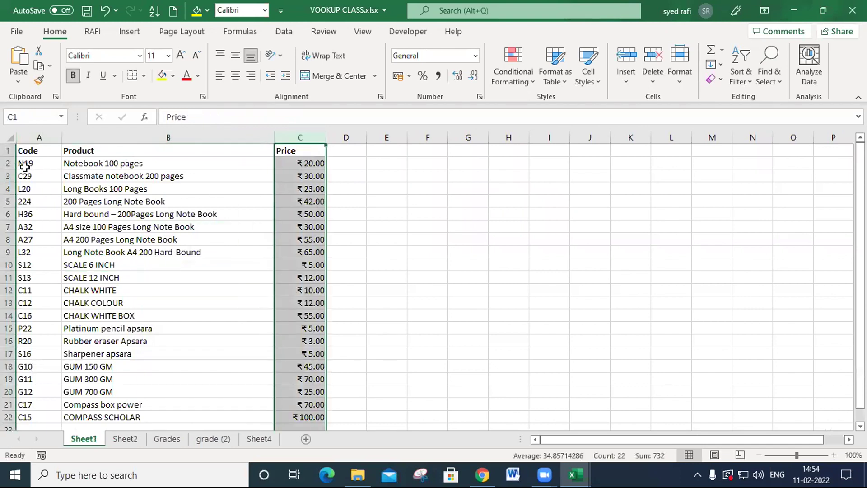
left_click(32, 151)
left_click(109, 148)
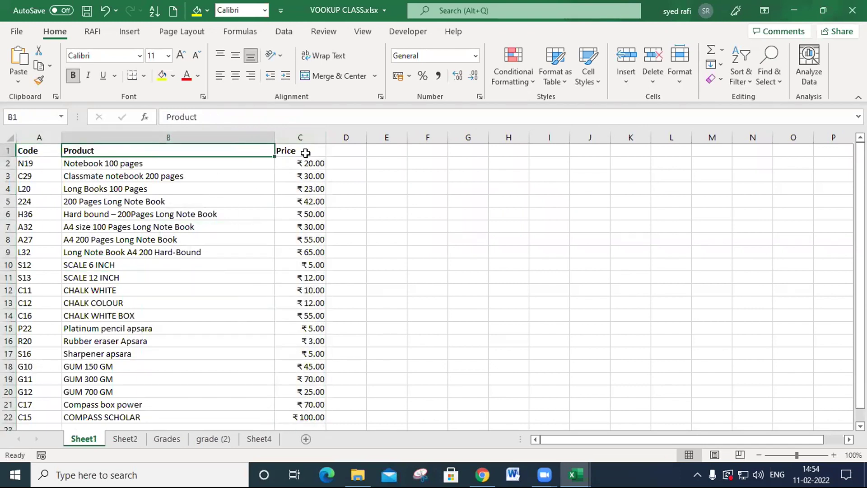
left_click(292, 152)
left_click(131, 440)
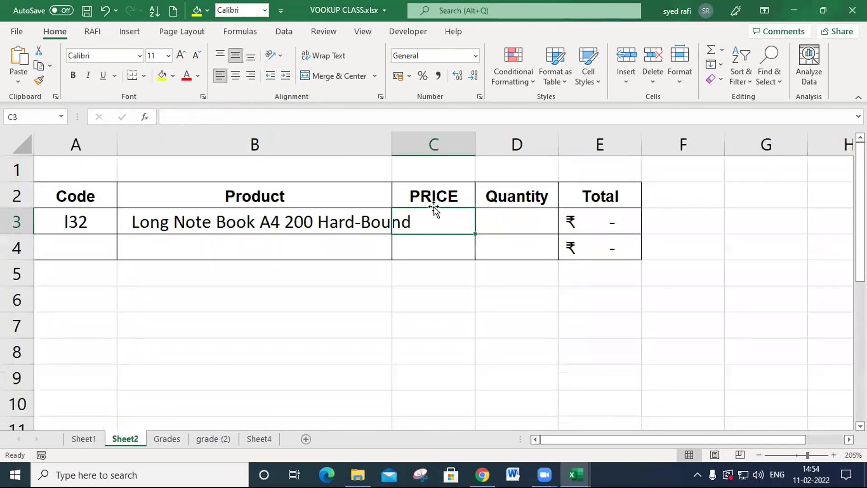
- Fit column B to its contents and begin a VLOOKUP formula in C3 with A3 as the lookup value
double_click(392, 140)
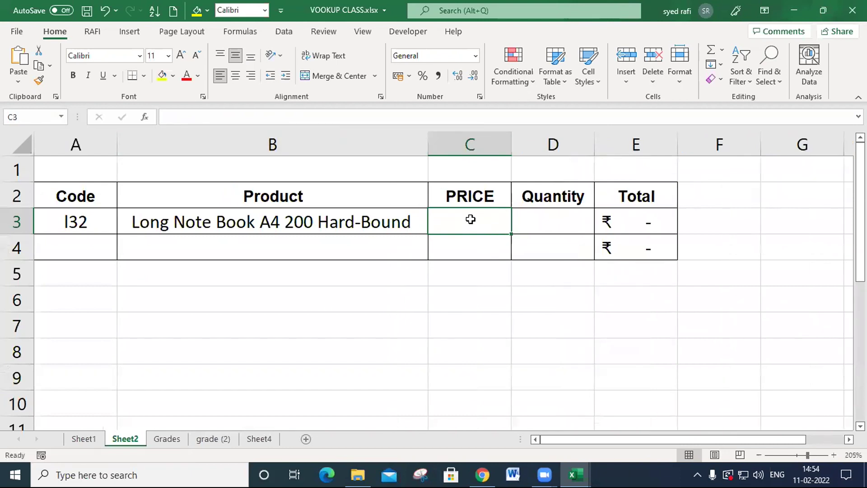
type("=vl")
key("Tab")
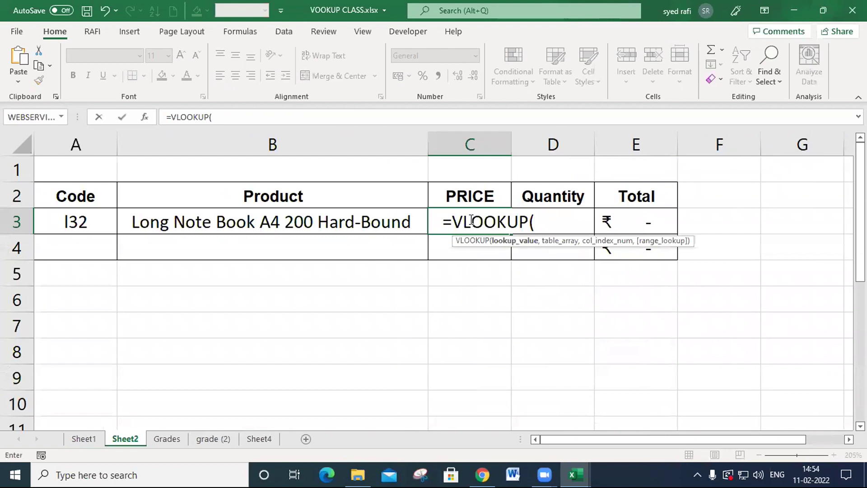
left_click(75, 223)
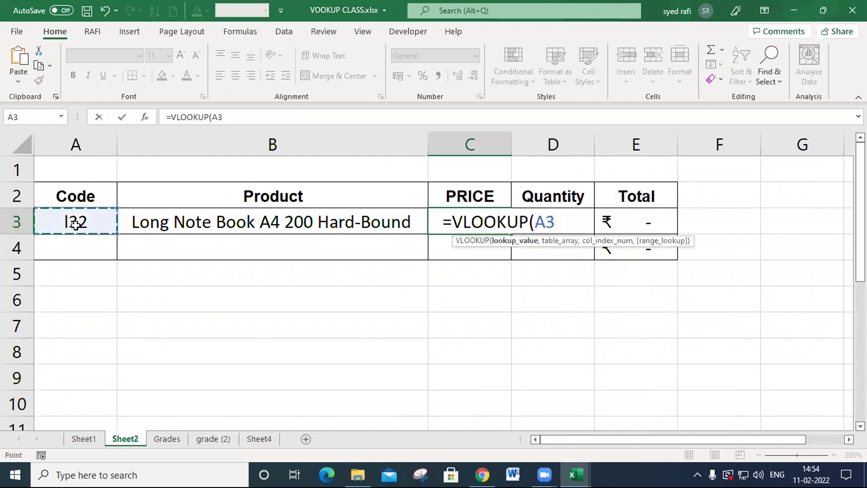
type(",")
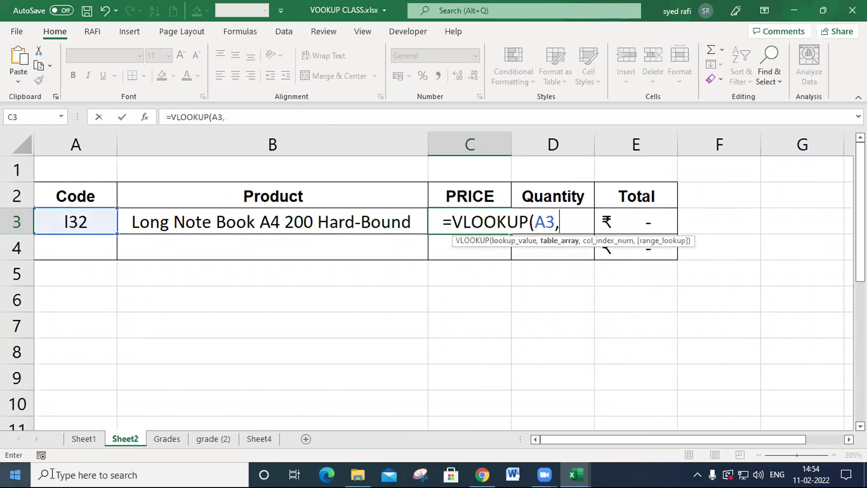
- Complete the C3 lookup formula with Sheet1 columns A:C as the table, column index 3 and 0 for an exact match
left_click(85, 439)
left_click_drag(39, 134, 293, 131)
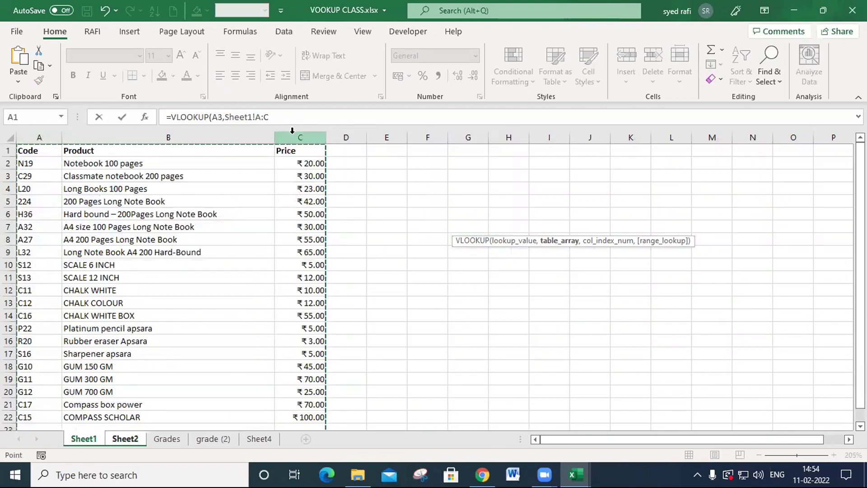
type(",")
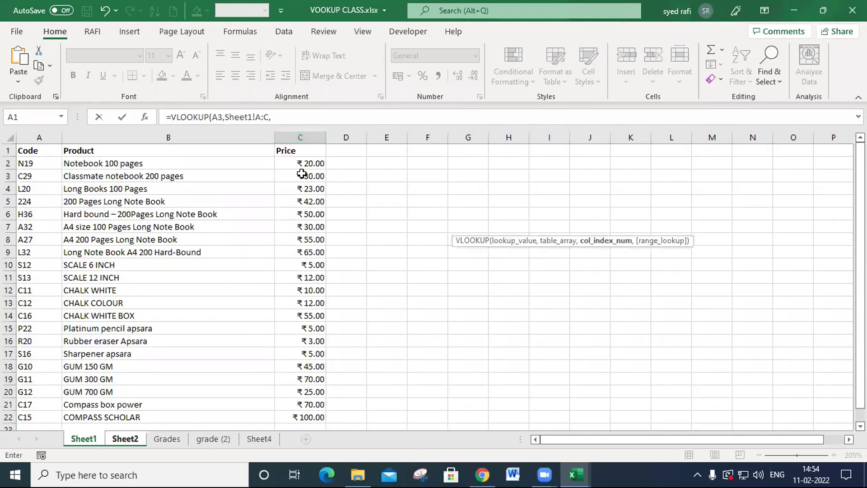
type("3,0")
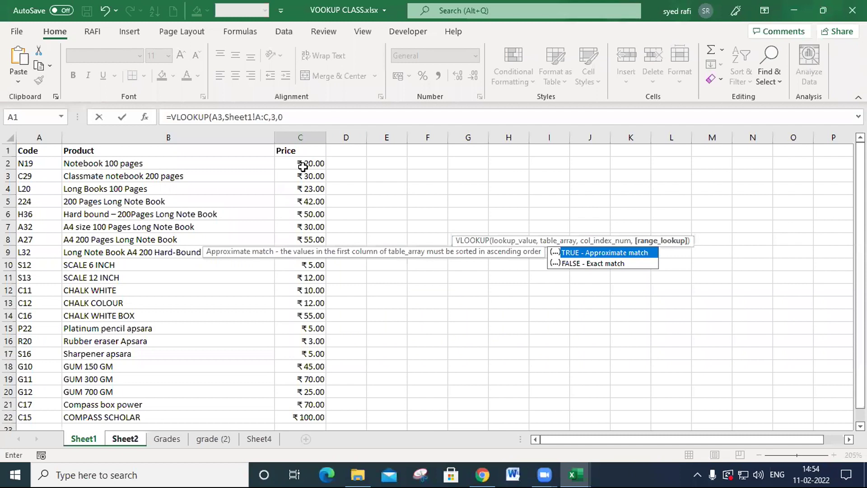
key("Return")
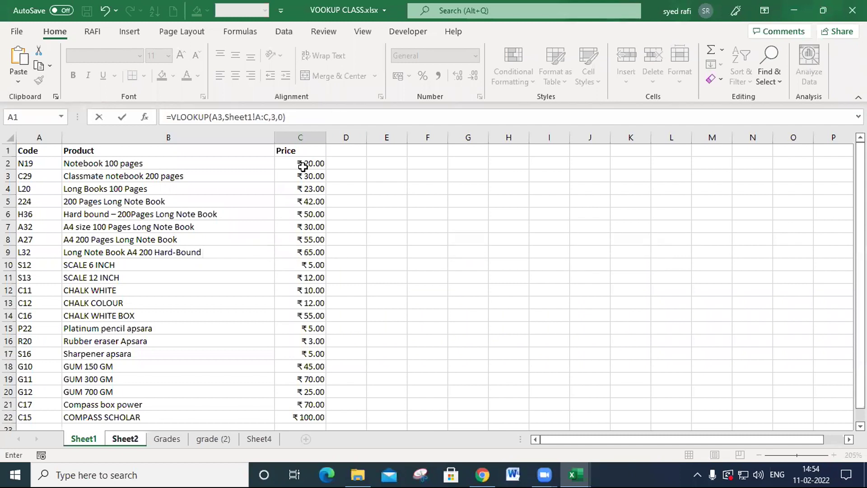
key("Up")
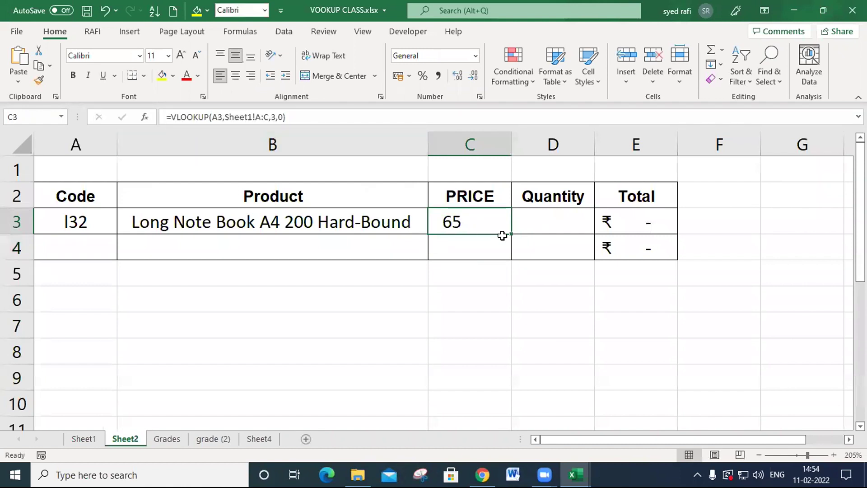
- Compare the looked-up price with the Sheet1 product list and consult its codes, ending on Sheet2
left_click(96, 438)
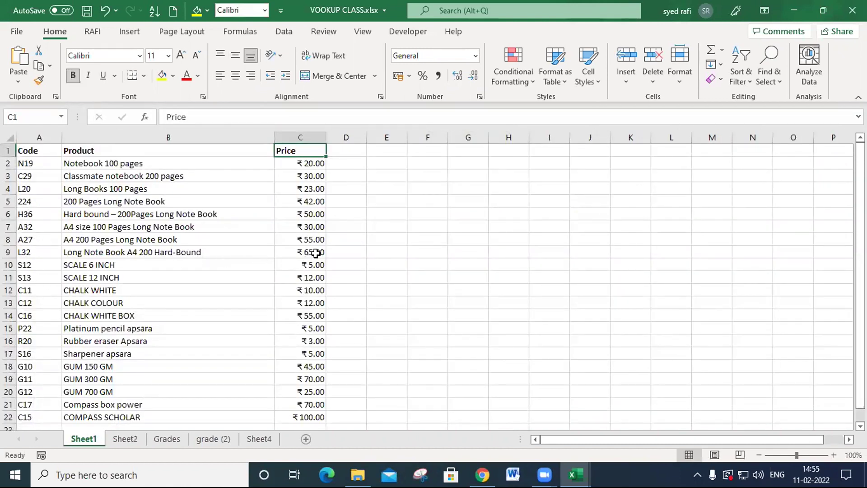
left_click(112, 440)
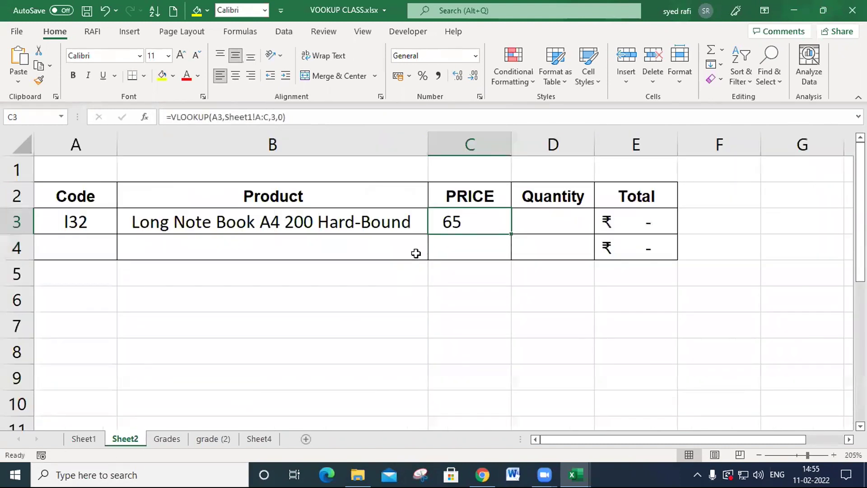
left_click(82, 439)
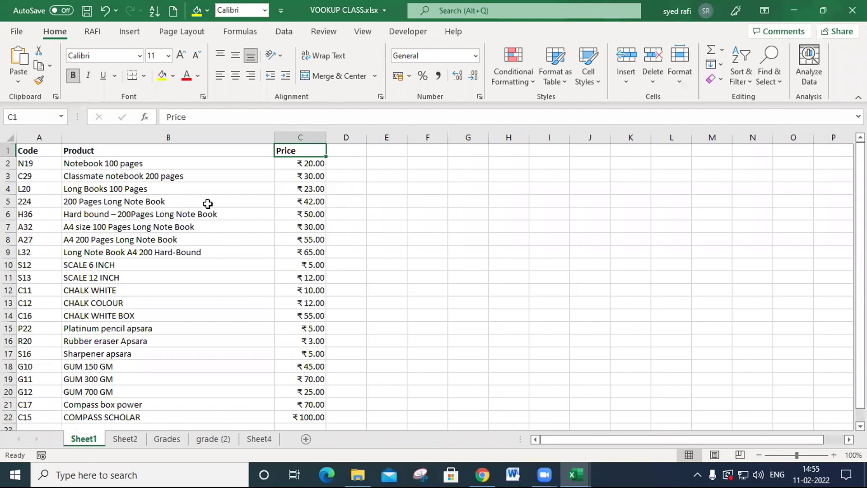
left_click(123, 441)
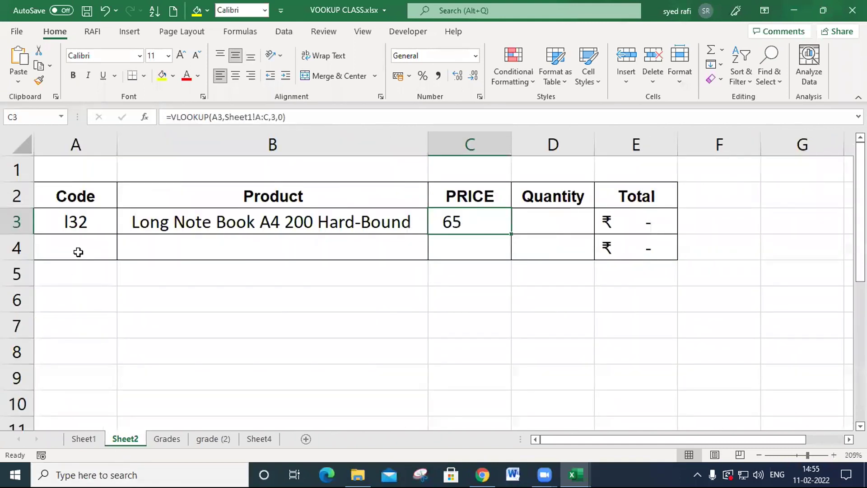
- Test both lookups by entering 224 as the code in cell A3
left_click(85, 230)
type("224")
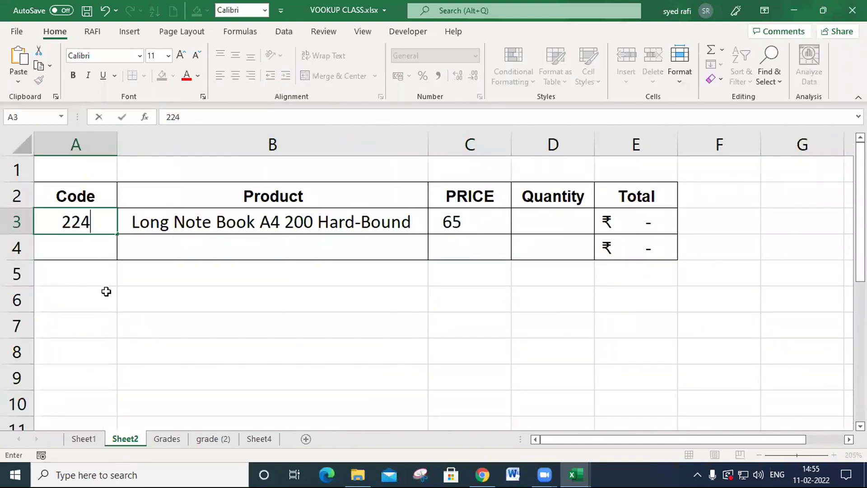
left_click(106, 291)
left_click(95, 221)
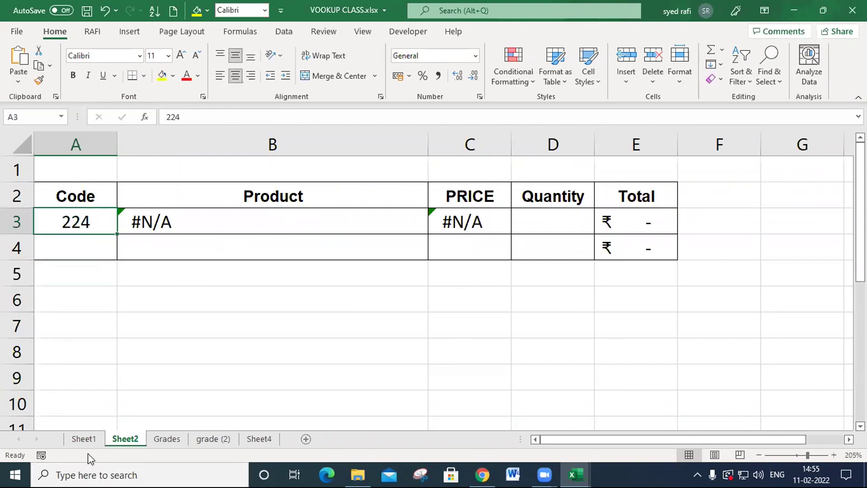
- Inspect the source of code 224 in Sheet1 cell A5 and review the product lookup formula in B3 of Sheet2
left_click(86, 440)
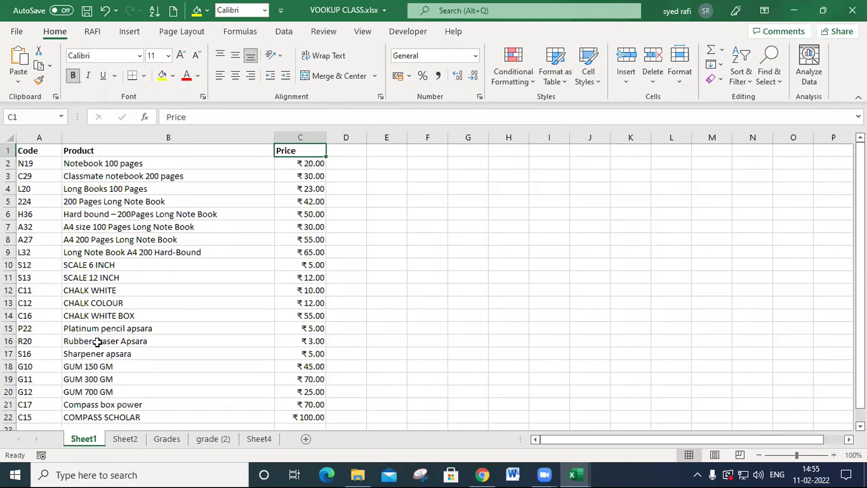
left_click(47, 202)
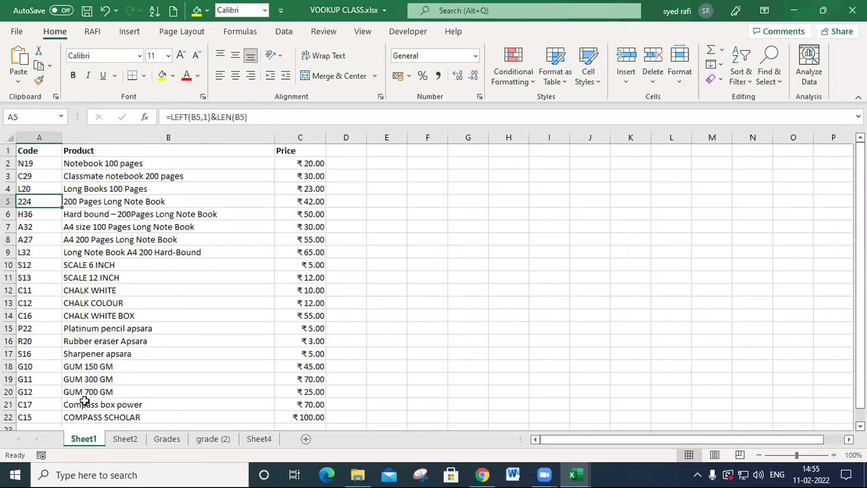
left_click(127, 441)
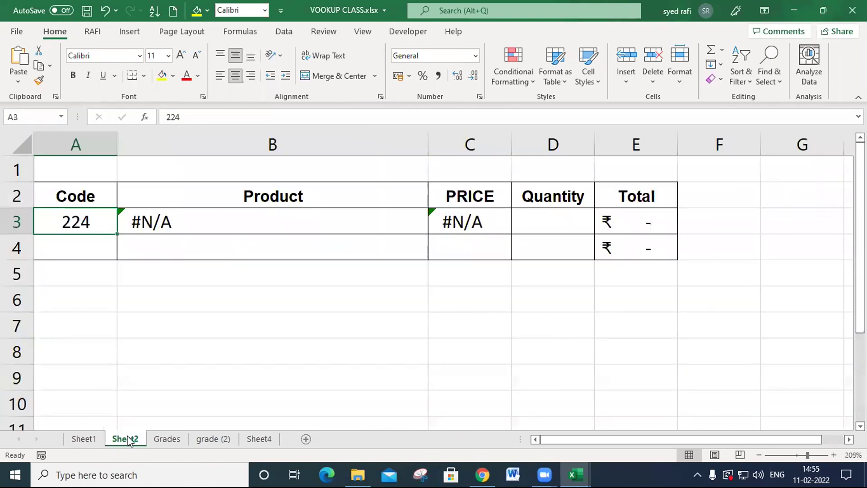
double_click(164, 220)
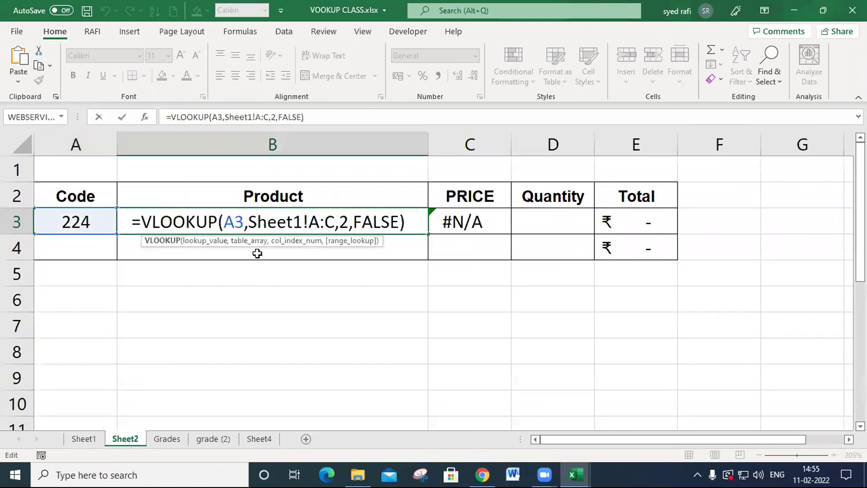
left_click(348, 220)
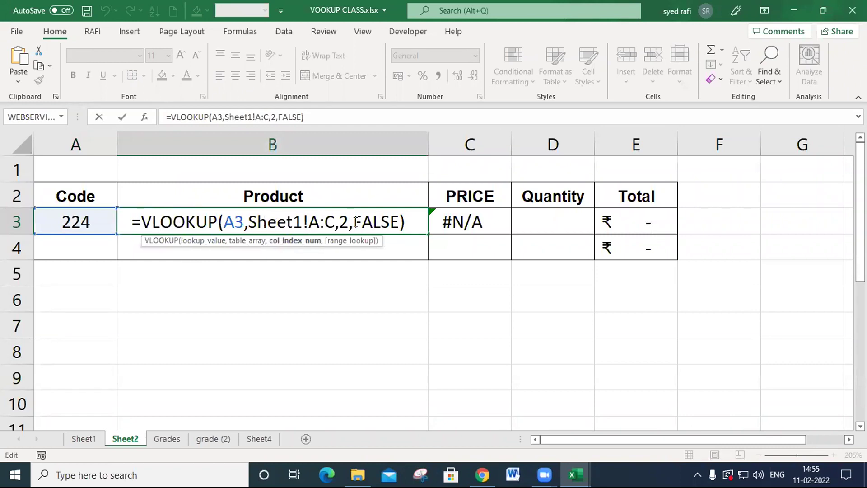
key("Return")
key("Up")
- Replace the formula in Sheet1 cell A5 with the number 224 and check the lookups on Sheet2
left_click(90, 440)
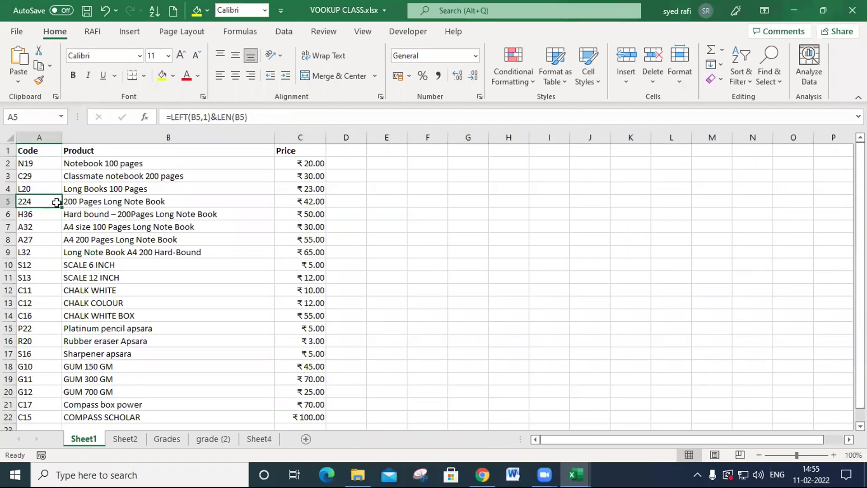
type("224")
left_click(57, 277)
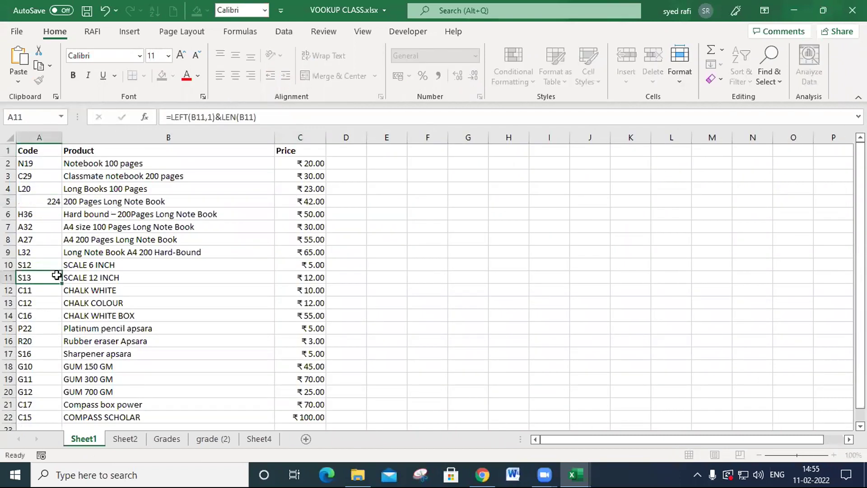
left_click(125, 439)
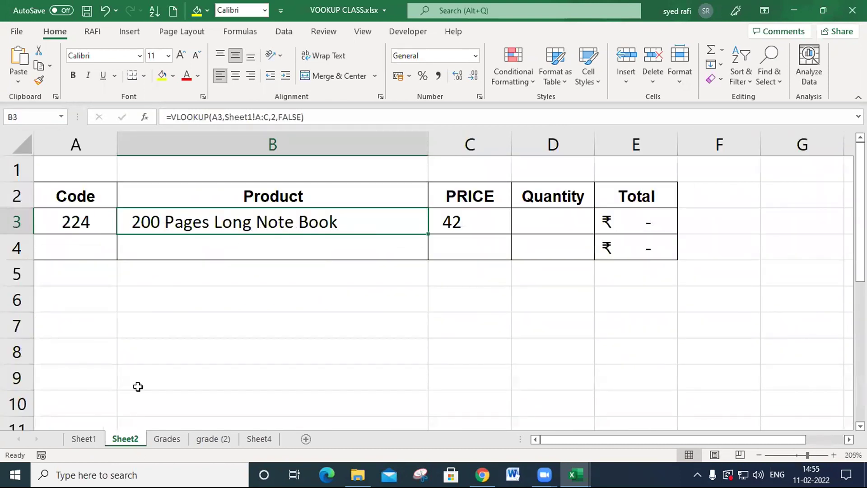
- Consult the hard bound notebook's code on Sheet1 and enter h36 in cell A3 of Sheet2
left_click(85, 440)
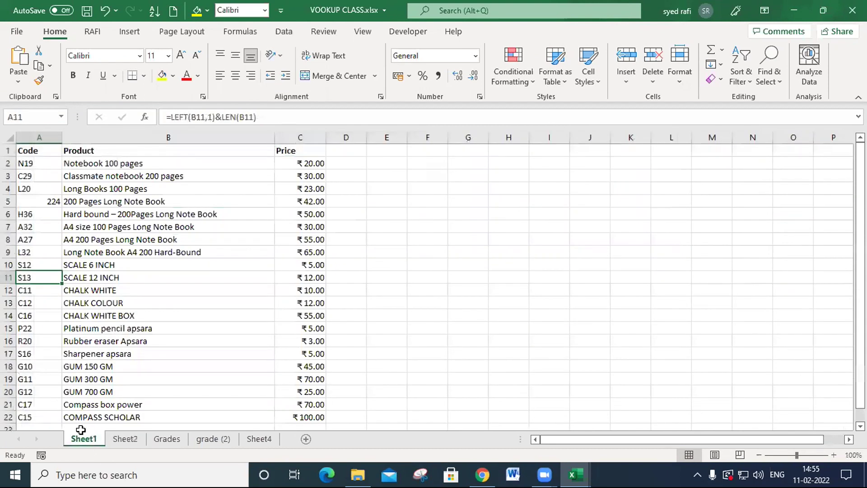
left_click(30, 216)
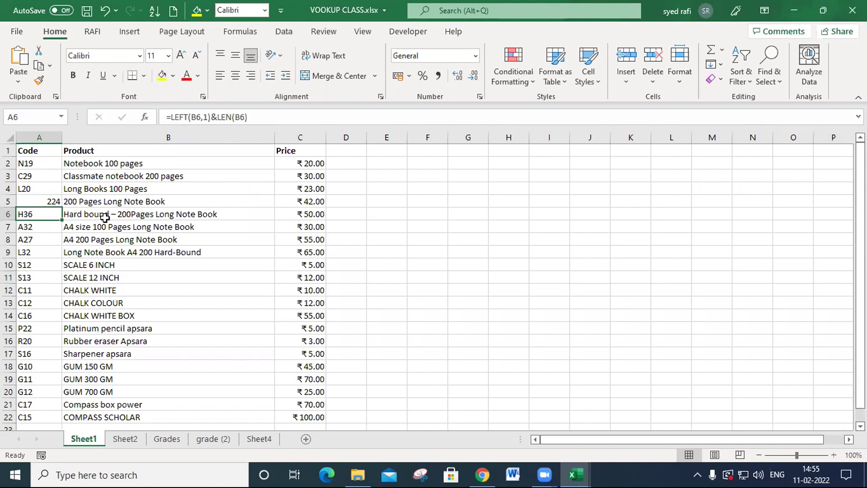
left_click(125, 440)
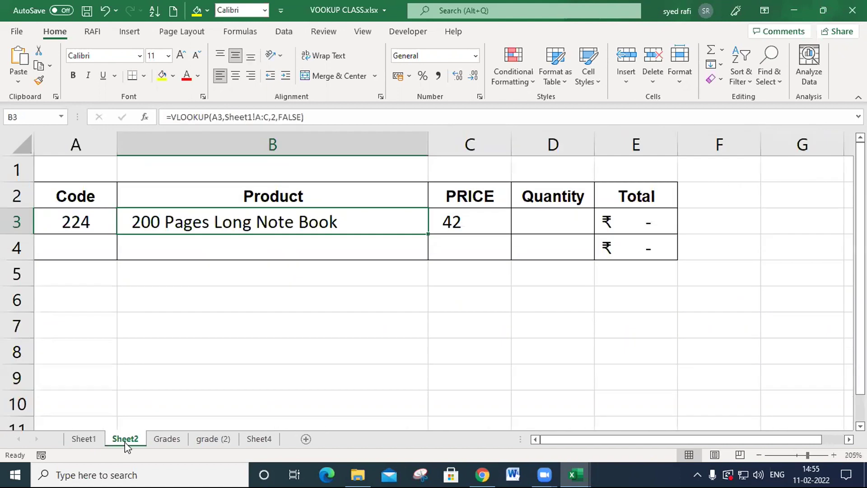
left_click(84, 198)
left_click(91, 224)
type("h36")
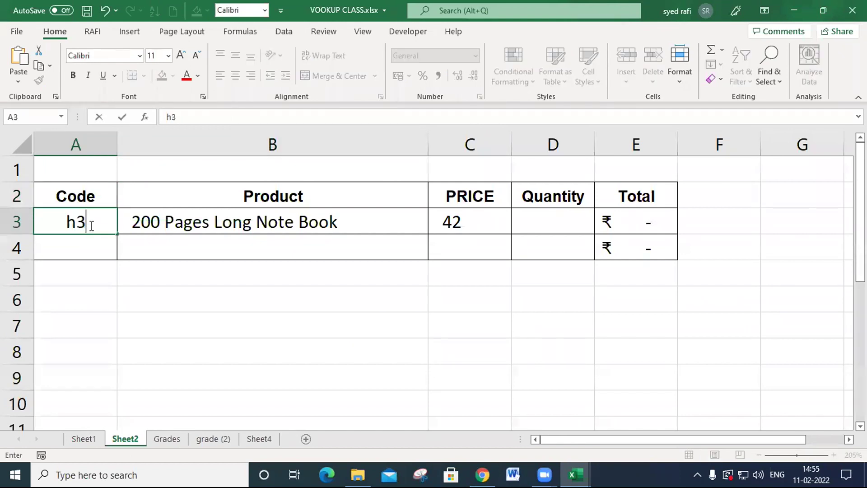
key("Return")
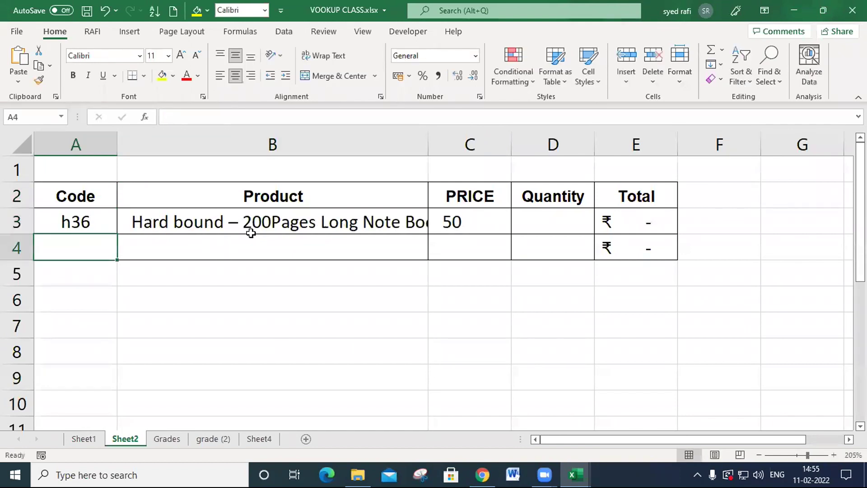
- Check the product and price cells of row 3 and enter a quantity of 5 in D3
left_click(255, 220)
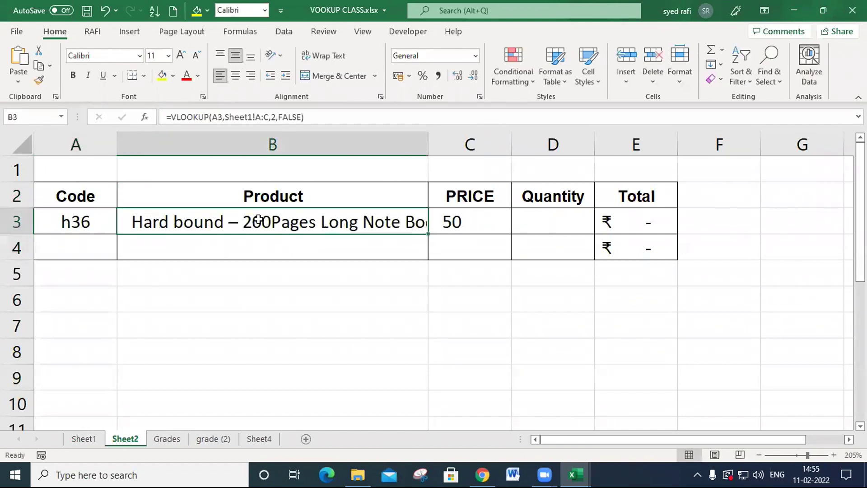
left_click(464, 222)
left_click(544, 219)
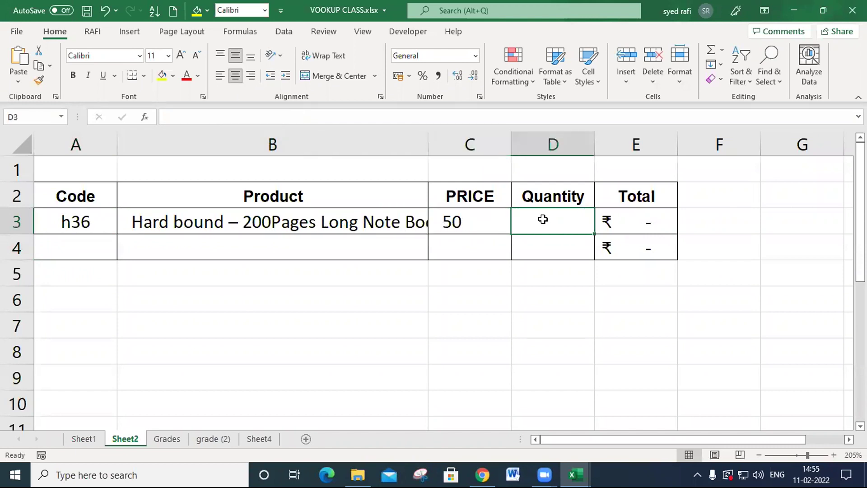
type("5")
key("Return")
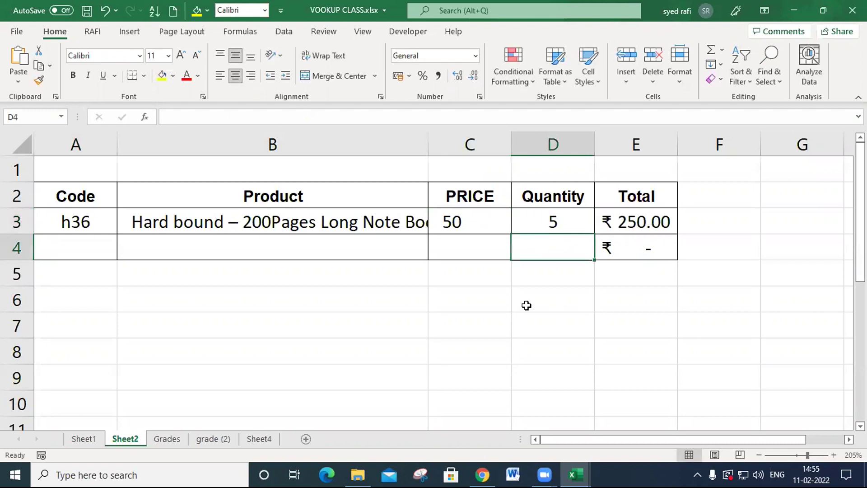
- Fill the product and price lookup formulas from B3:C3 down to row 7
left_click_drag(236, 219, 465, 230)
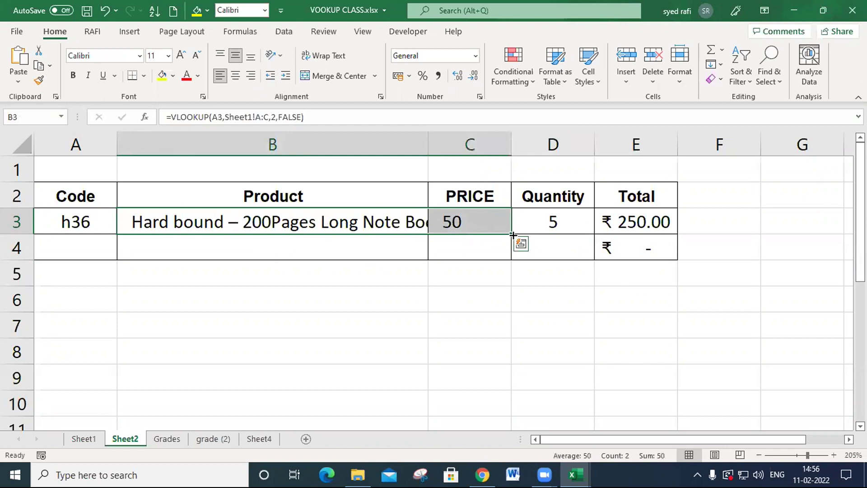
left_click_drag(513, 234, 509, 332)
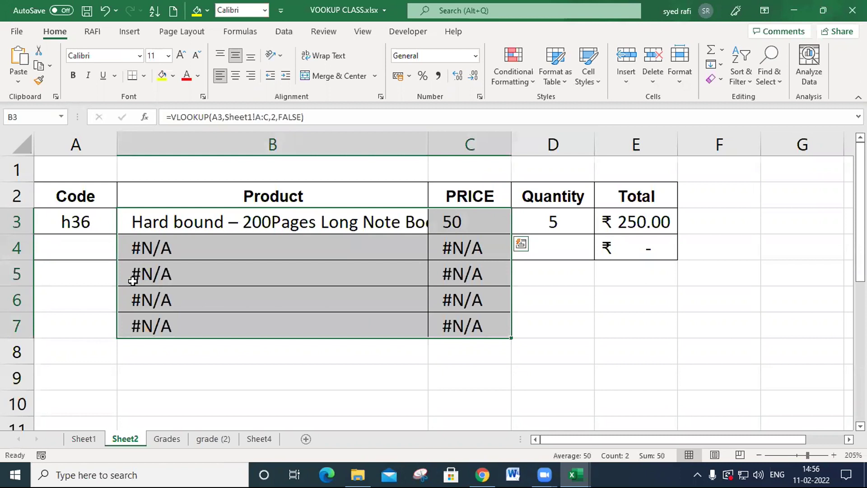
- Enter code l32 in cell A4 and a quantity of 10 in D4 on Sheet2
left_click(66, 253)
type("l32")
key("Return")
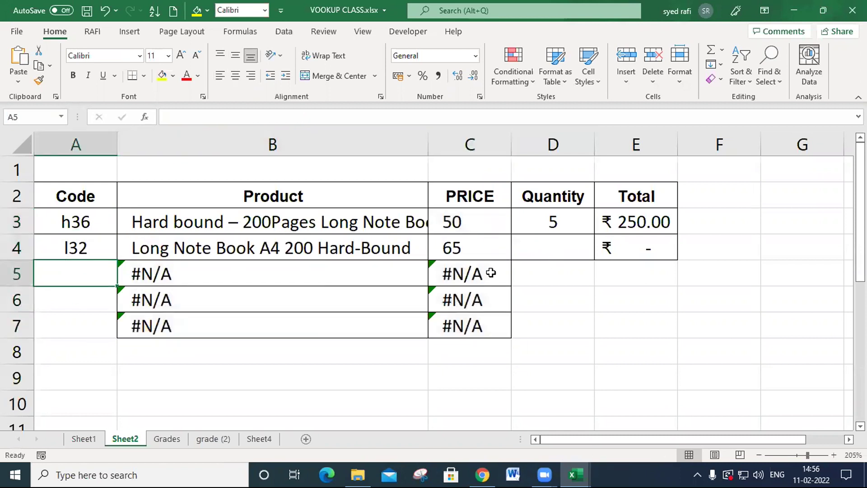
left_click(547, 254)
type("10")
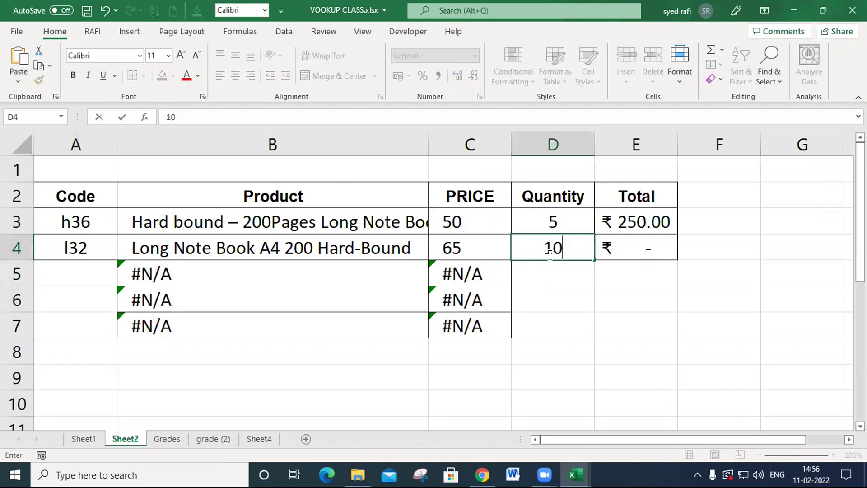
key("Return")
- Pick two more codes from the Sheet1 list and enter c16 in A5 and g10 in A6 of Sheet2
key("Left")
key("Left")
key("Left")
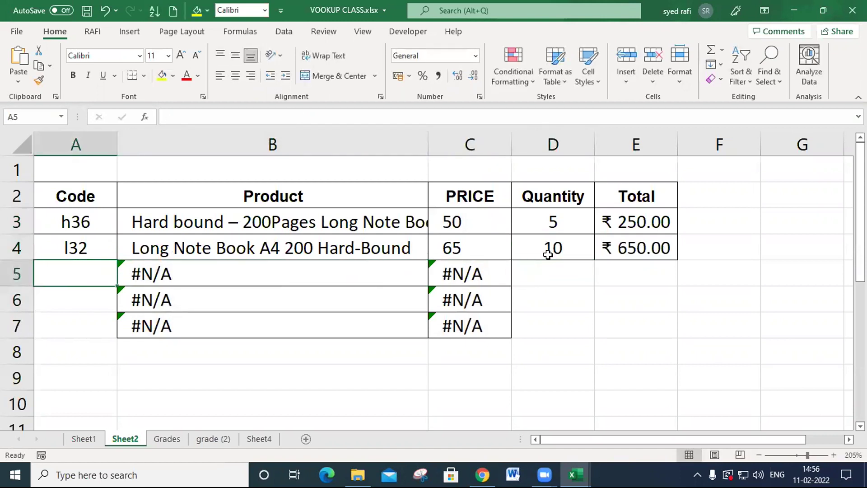
left_click(80, 438)
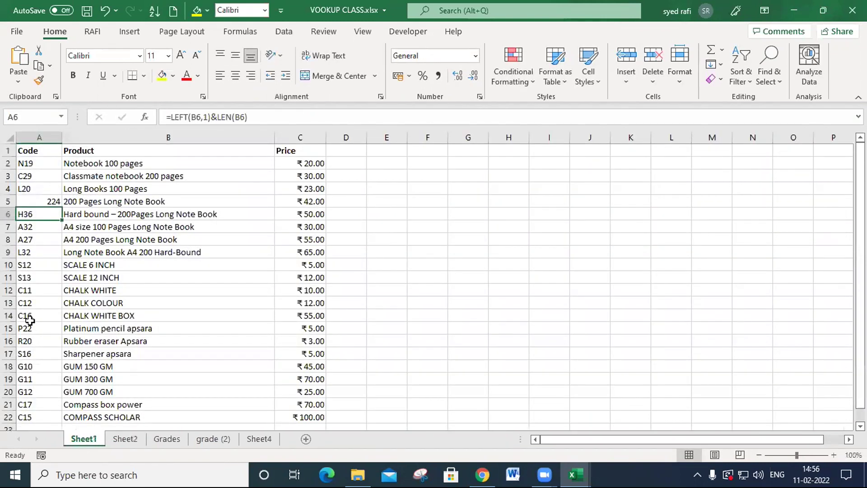
left_click(123, 439)
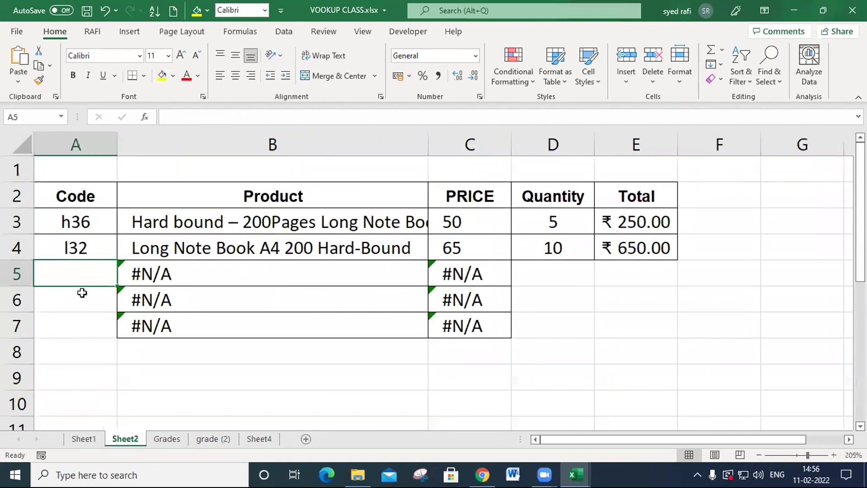
type("c16")
key("Return")
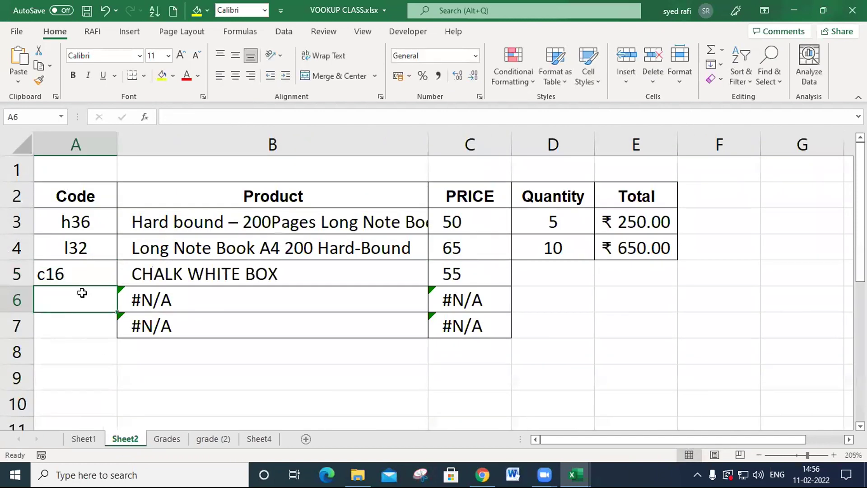
left_click(84, 439)
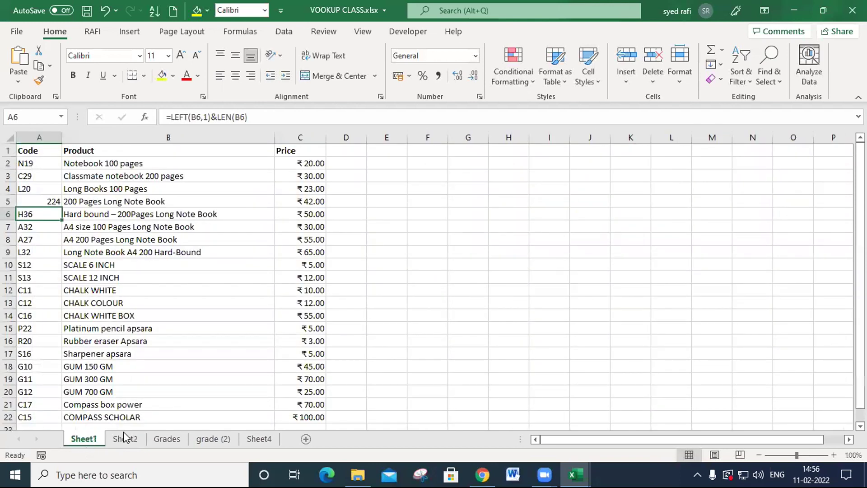
left_click(125, 441)
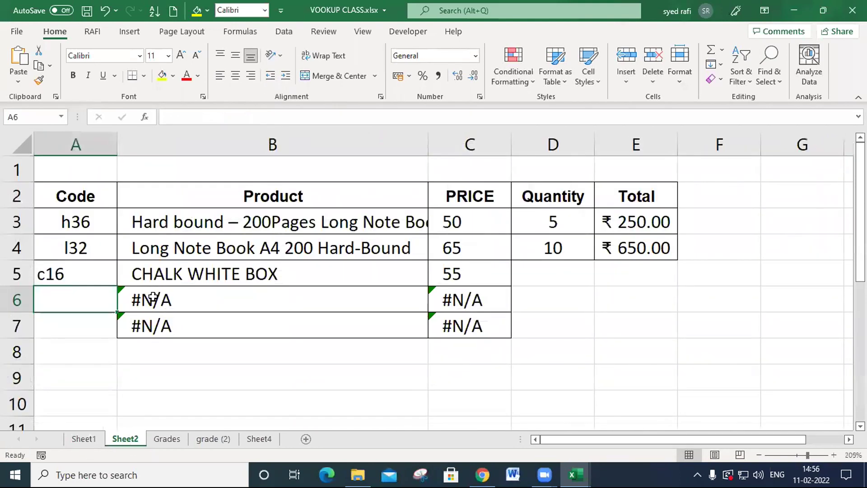
type("g10")
key("Return")
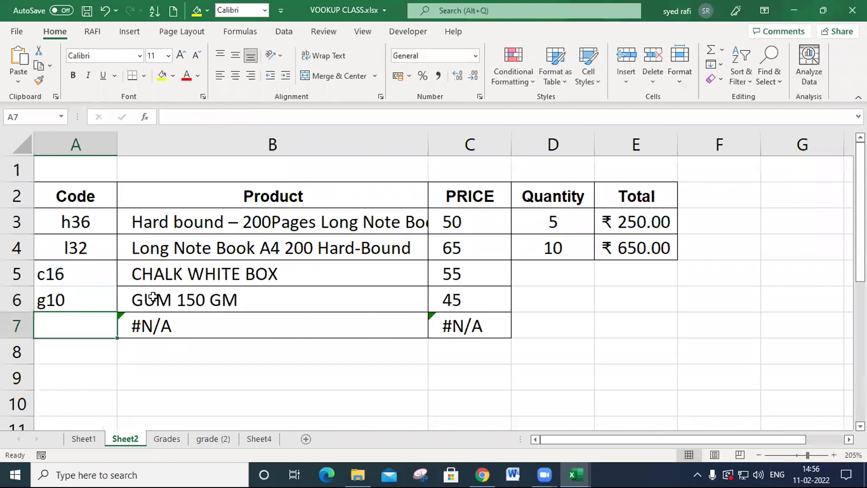
- Enter quantities 5 in D5 and 6 in D6, and fill the total formula from E4 down to row 7
left_click(559, 275)
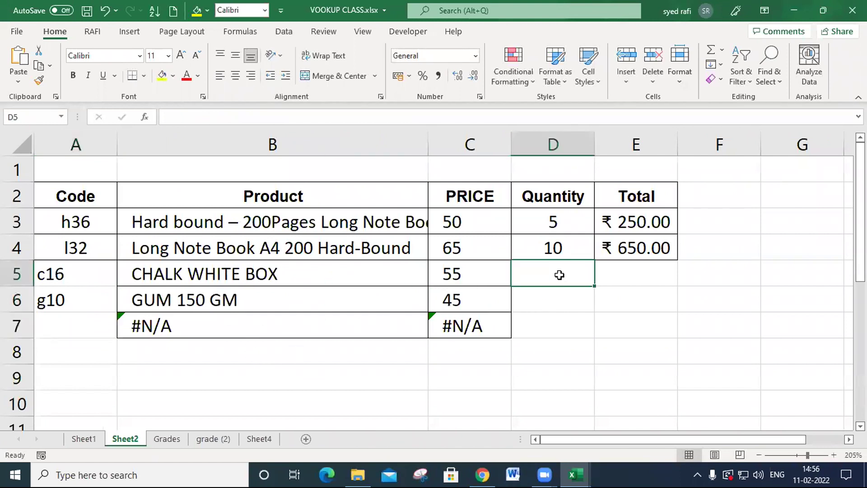
type("5")
key("Return")
type("6")
key("Return")
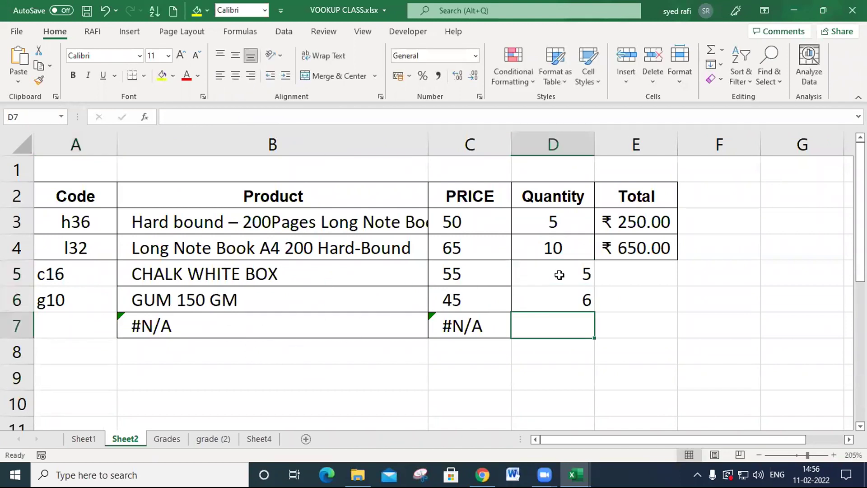
left_click(617, 240)
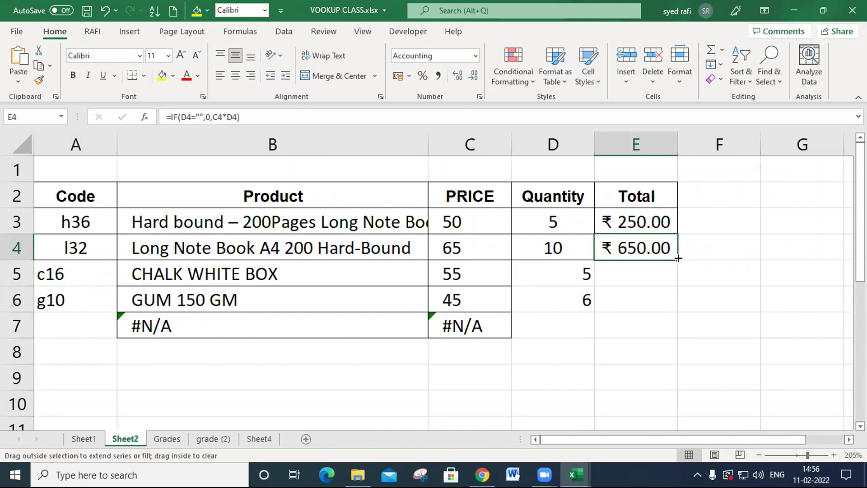
double_click(678, 258)
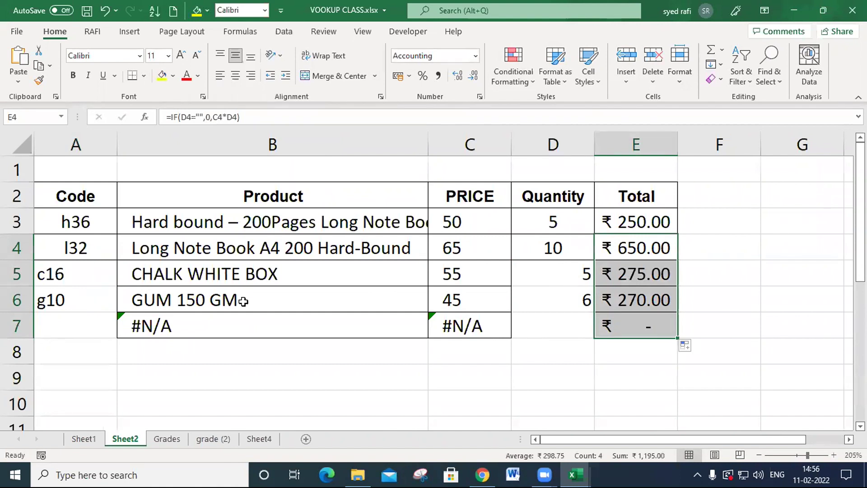
- Compare the code in A3 of Sheet2 with the Sheet1 list and examine the VLOOKUP price formula in C4
left_click(82, 225)
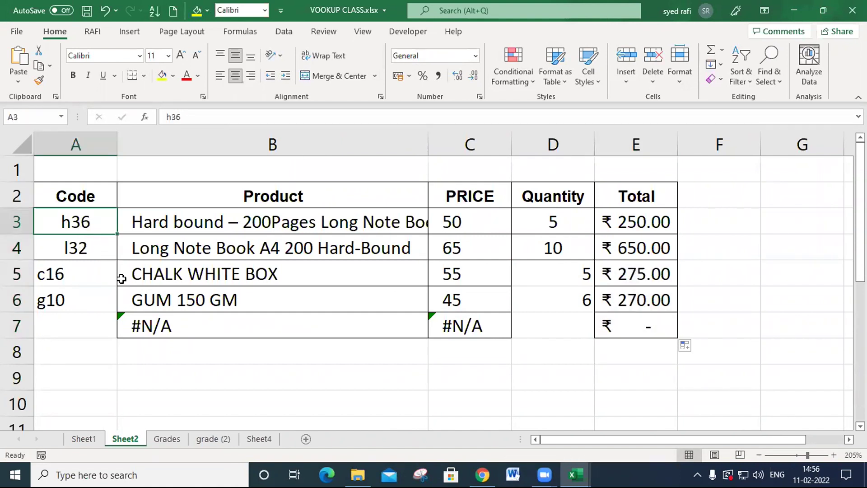
left_click(91, 441)
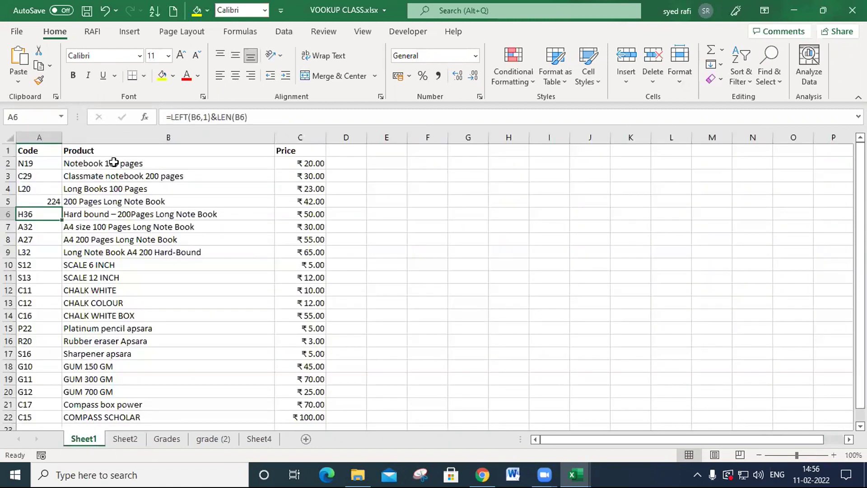
left_click(124, 439)
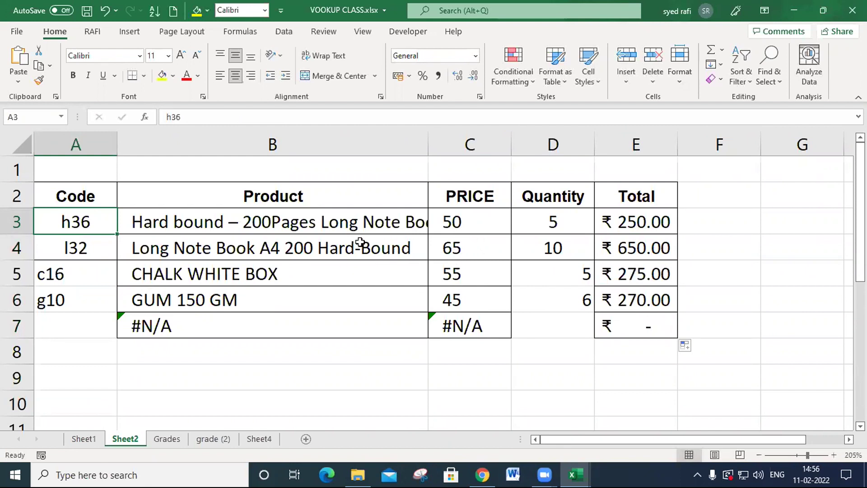
left_click(452, 253)
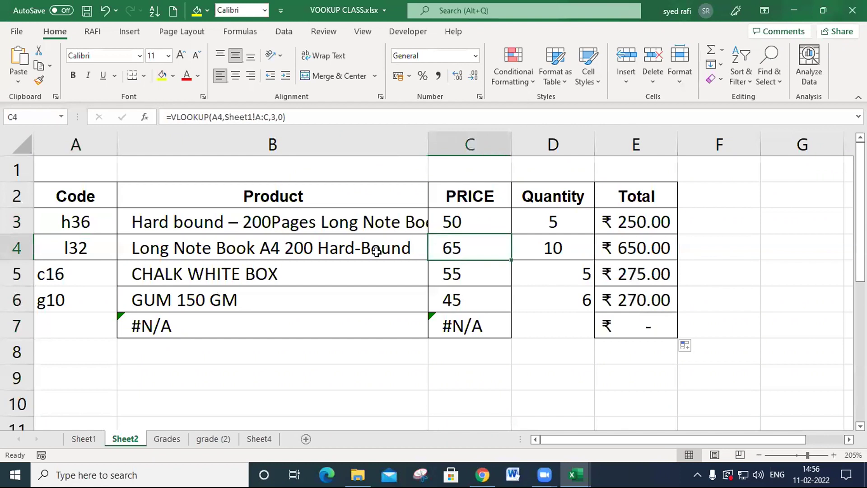
double_click(456, 249)
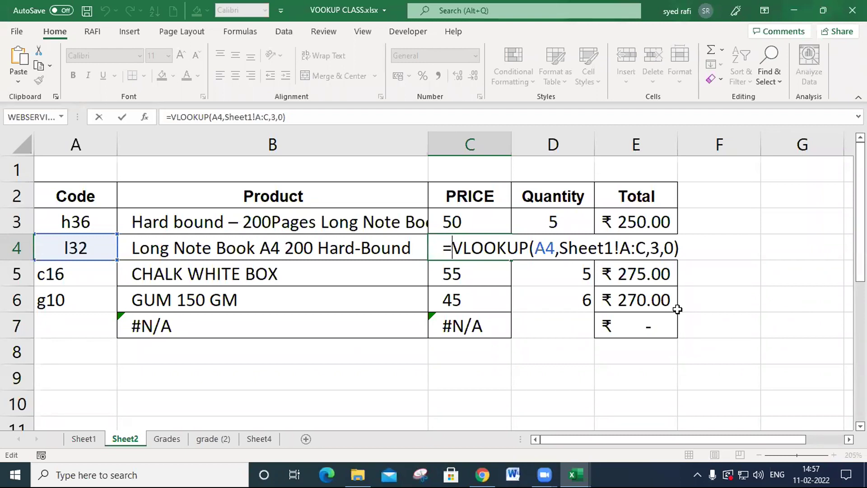
key("Return")
left_click(87, 220)
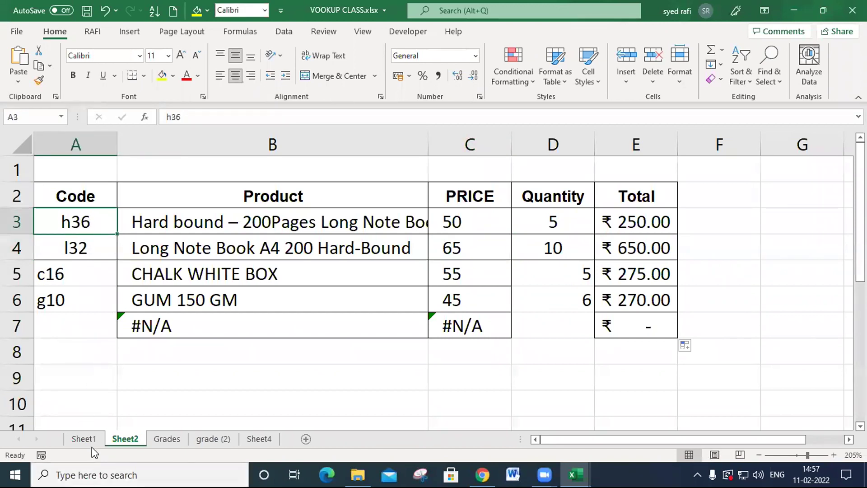
left_click(84, 439)
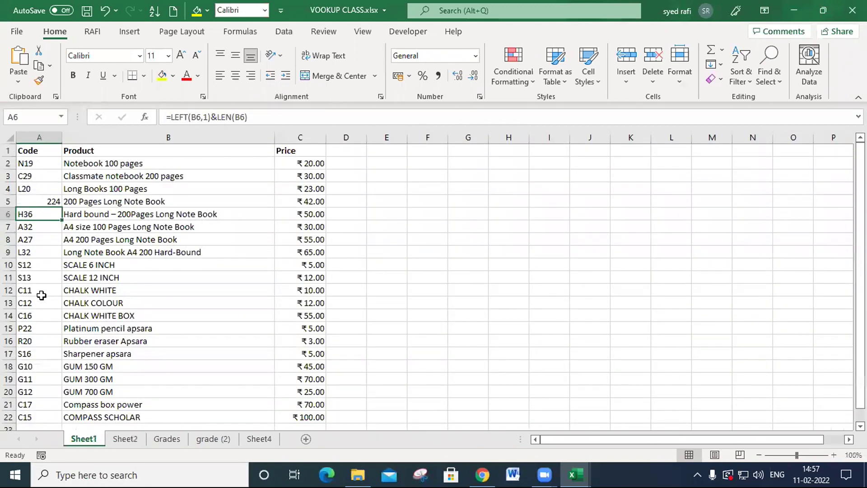
left_click(121, 440)
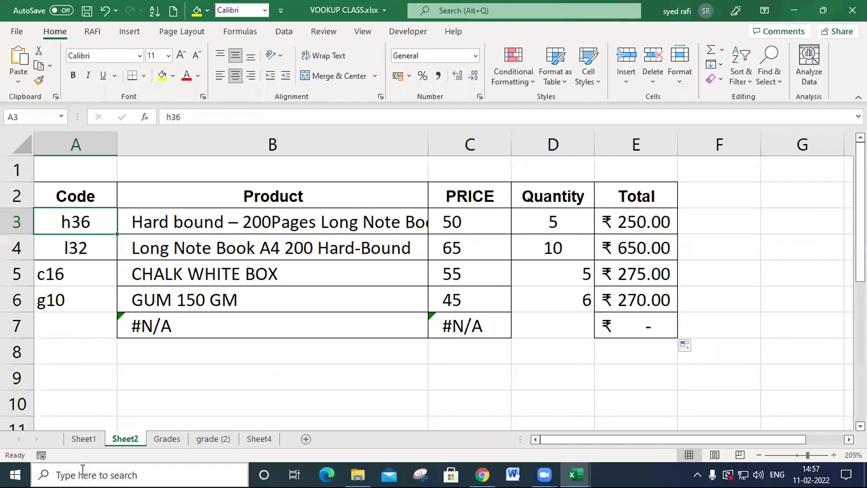
left_click(85, 442)
left_click(131, 440)
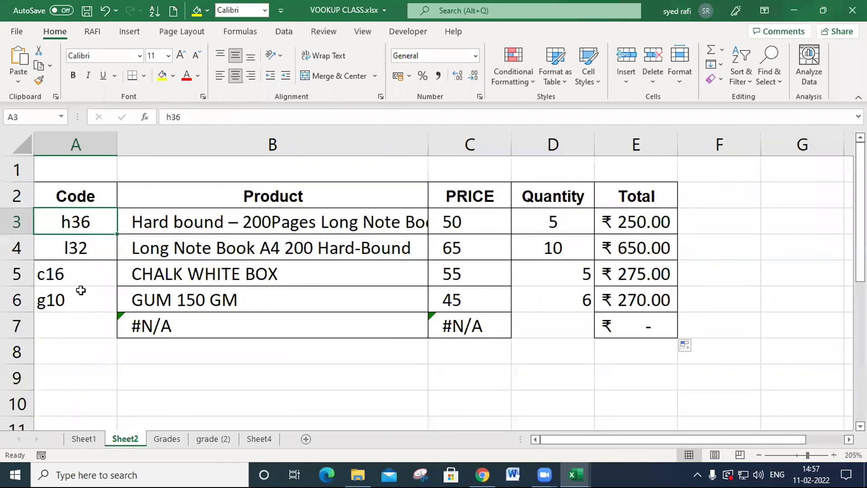
- Replace the code in A3 of Sheet2 with f45 and look for that code in the Sheet1 list
type("f45")
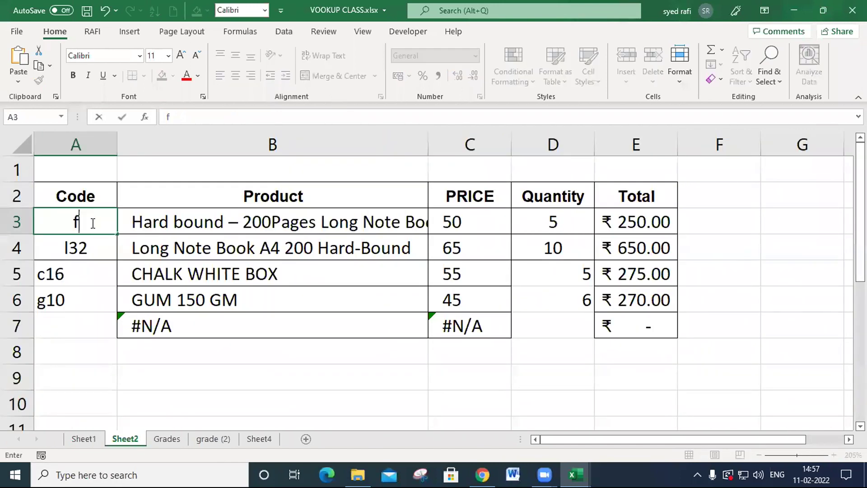
key("Return")
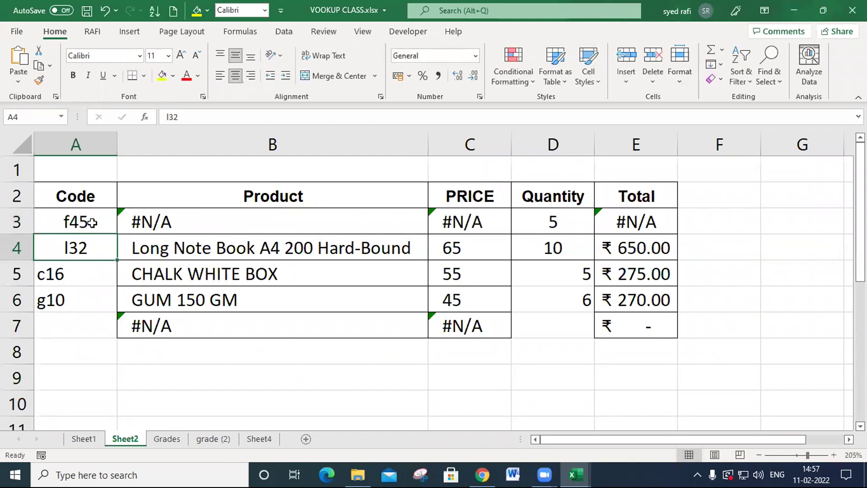
left_click(92, 223)
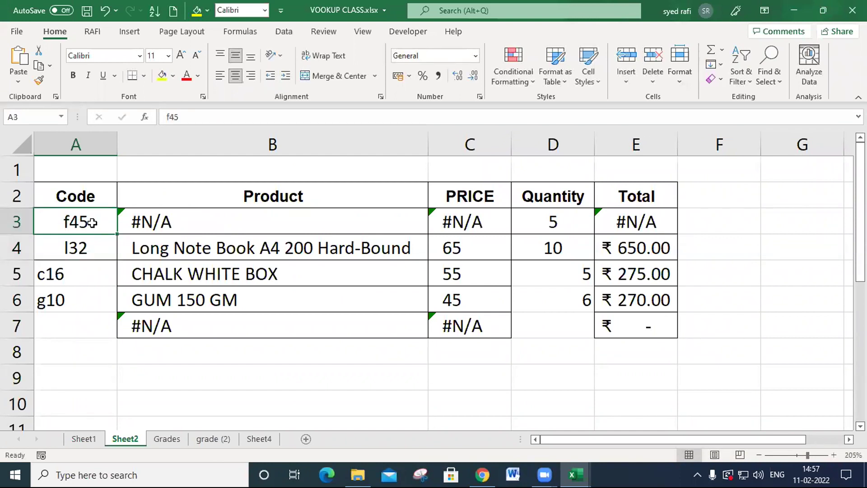
key("Right")
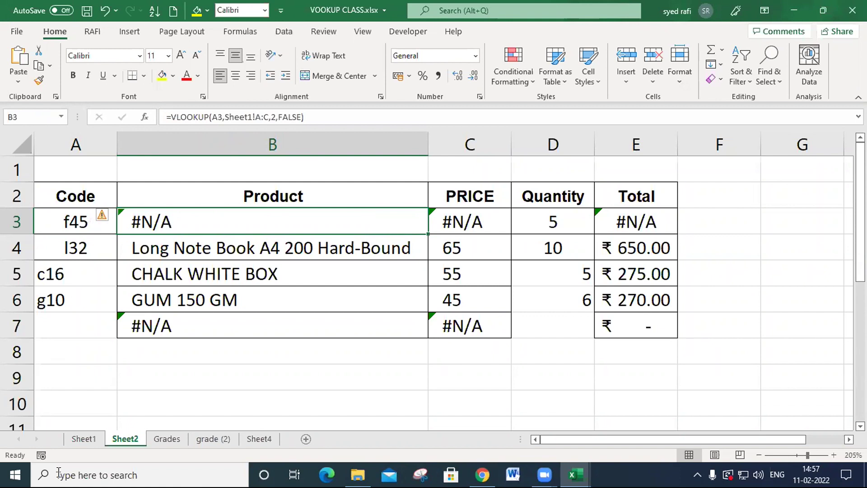
left_click(85, 440)
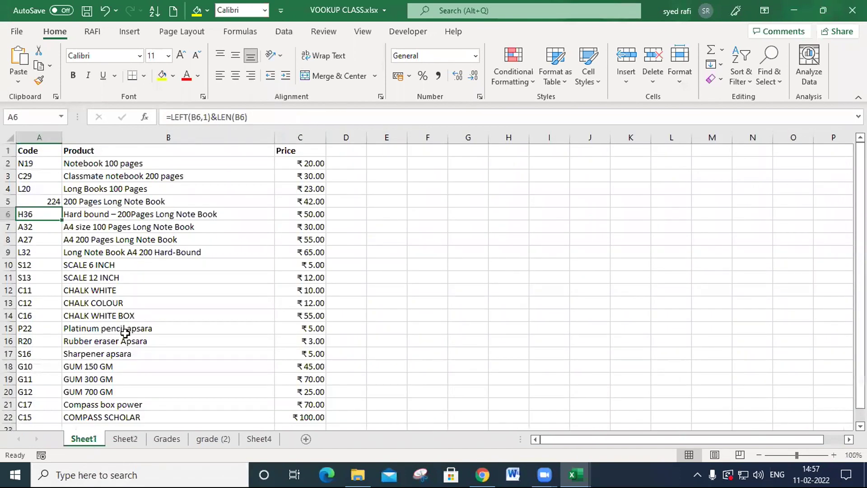
scroll(124, 332, "down", 1)
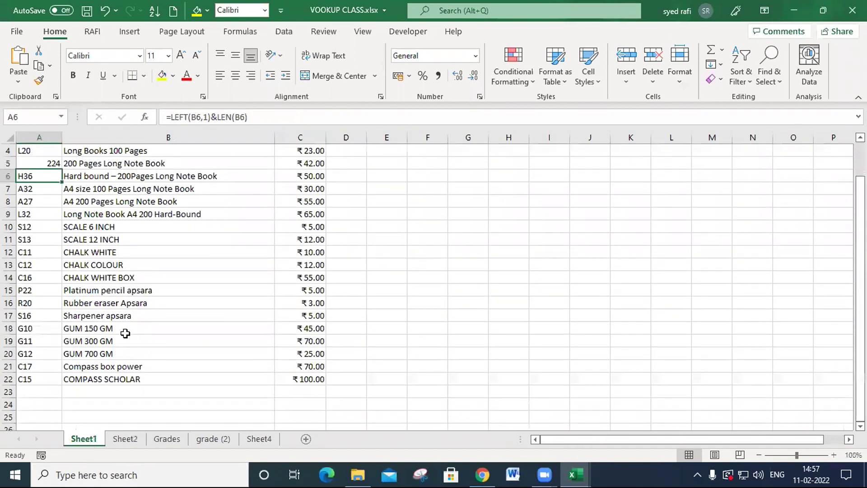
left_click(136, 444)
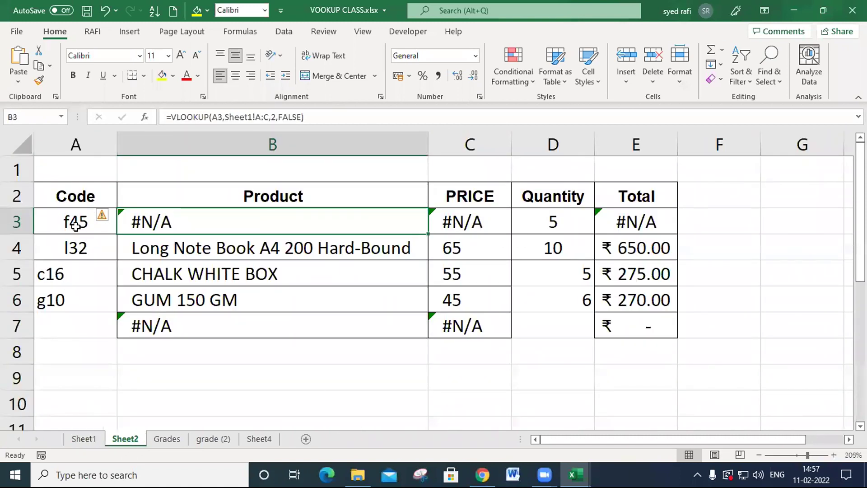
- Add a product in row 23 of Sheet1 with code f45, name long writing pad and price 125, and check its lookup on Sheet2
left_click(78, 440)
left_click(36, 391)
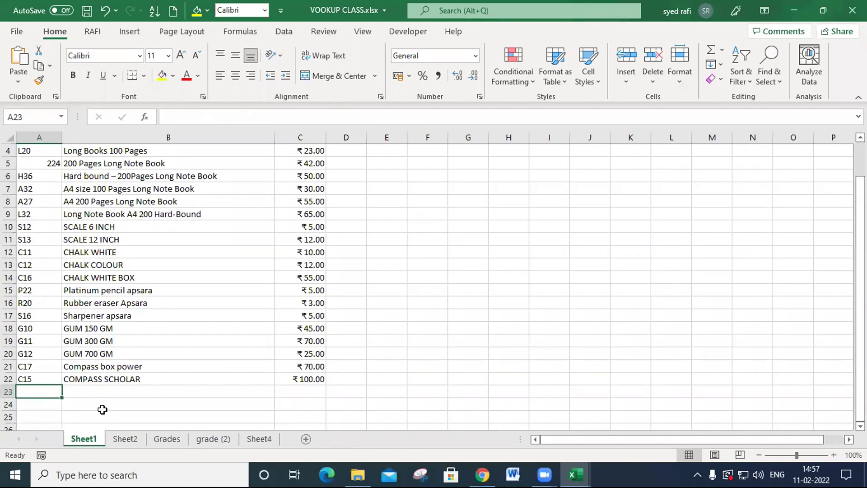
type("f45")
left_click(154, 397)
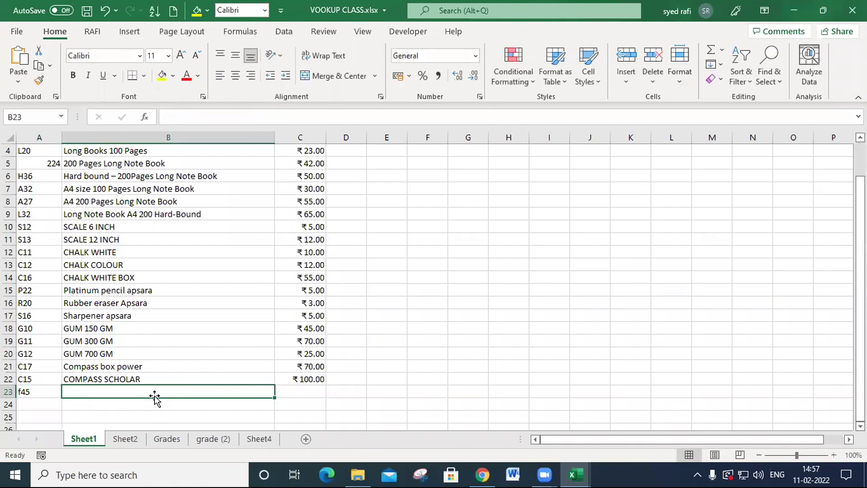
type("long ")
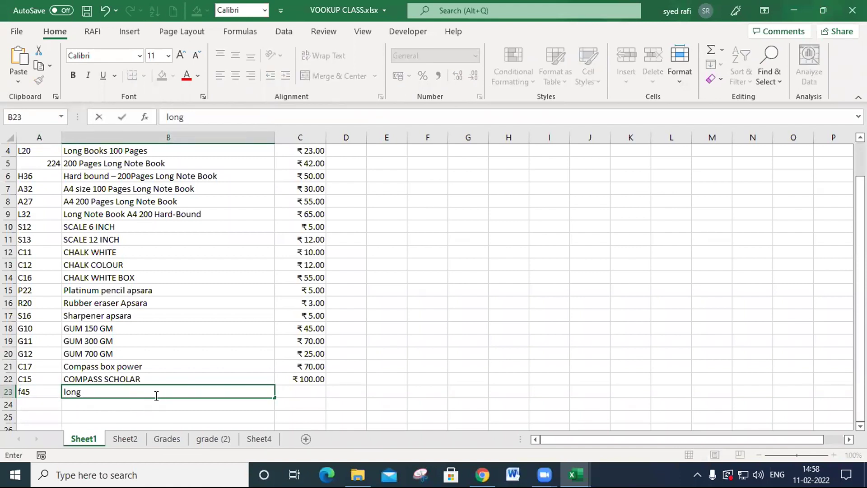
type("writing pad")
key("Tab")
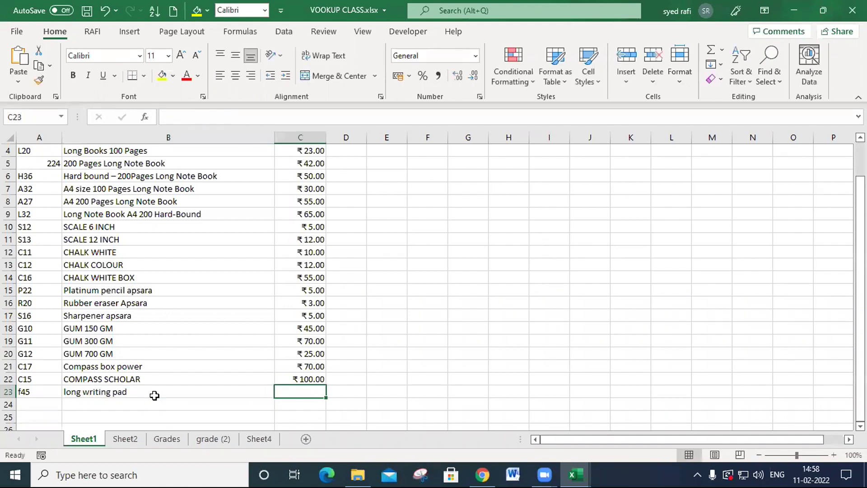
type("125")
key("Return")
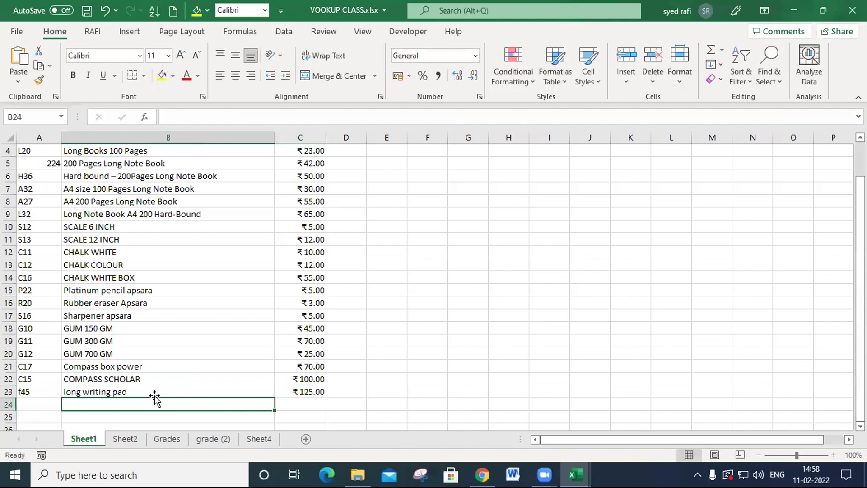
left_click(121, 437)
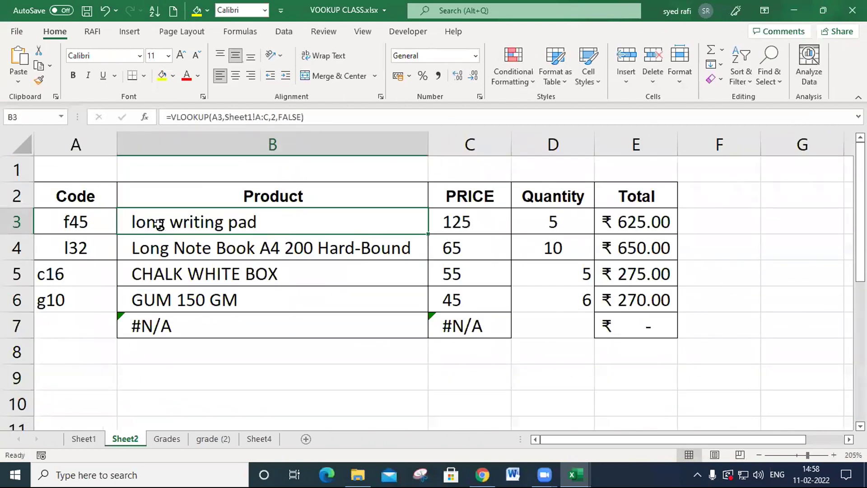
- Examine the product VLOOKUP formula in B3 of Sheet2, focusing on its Sheet1!A:C table range
left_click_drag(423, 228, 434, 224)
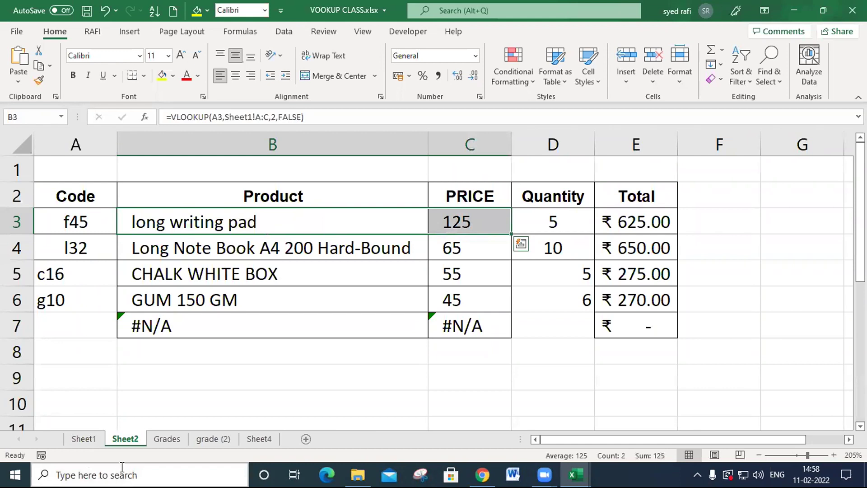
left_click(88, 440)
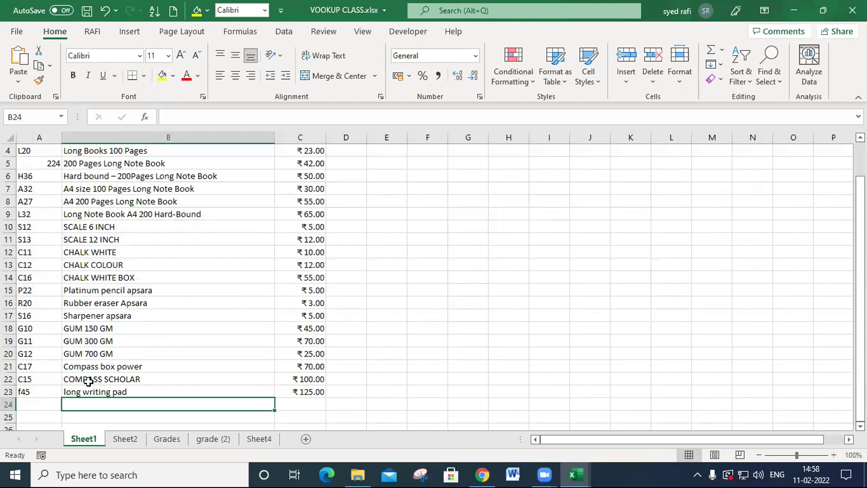
left_click(124, 440)
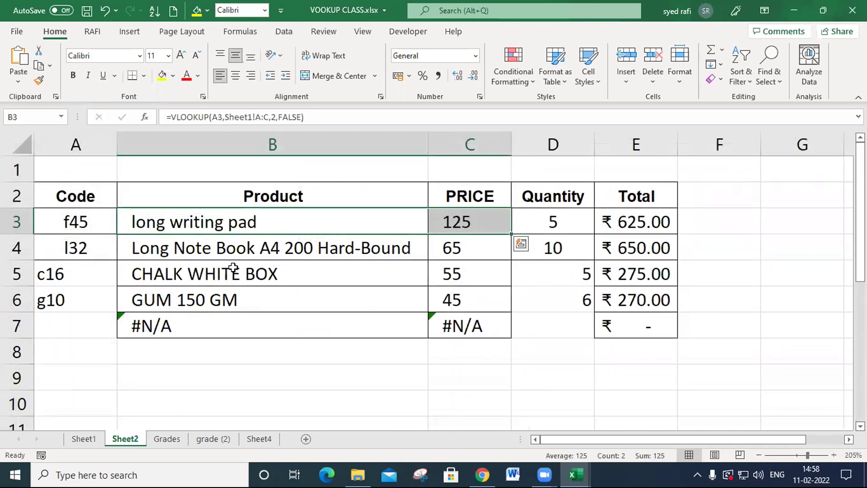
double_click(221, 217)
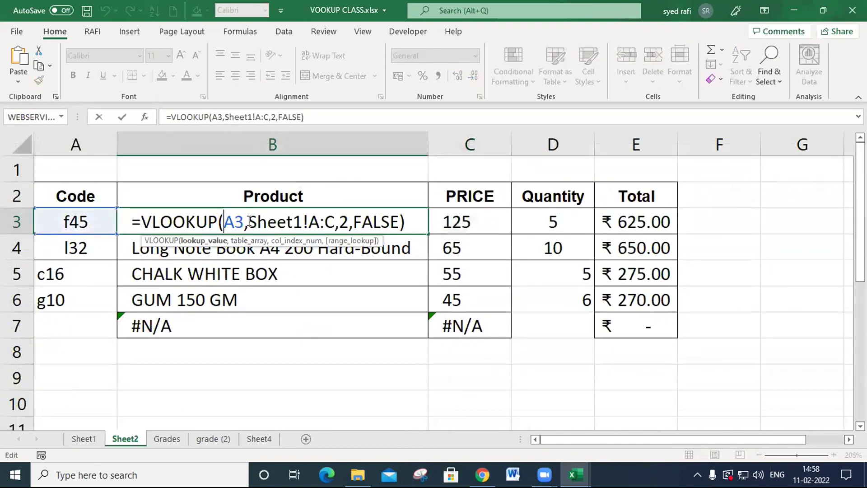
left_click_drag(249, 222, 335, 228)
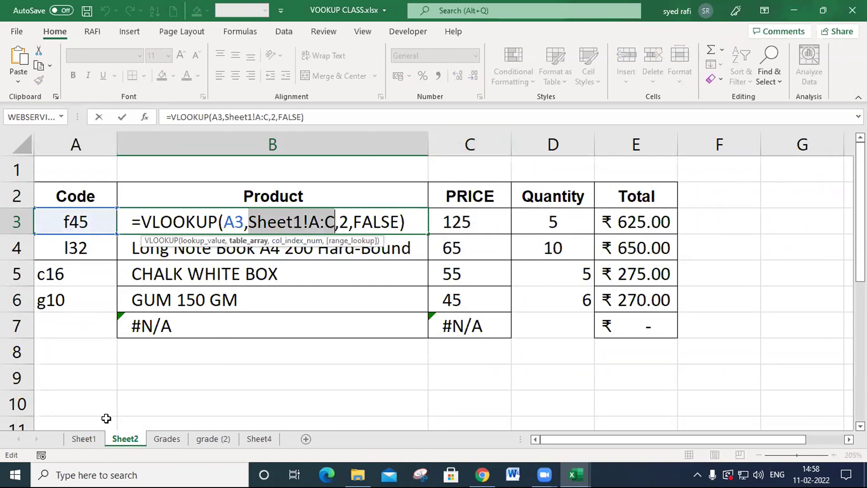
key("Return")
- Compare the full columns A to C of Sheet1 with the limited range A1:C22 as the lookup table
key("ctrl+Page_Up")
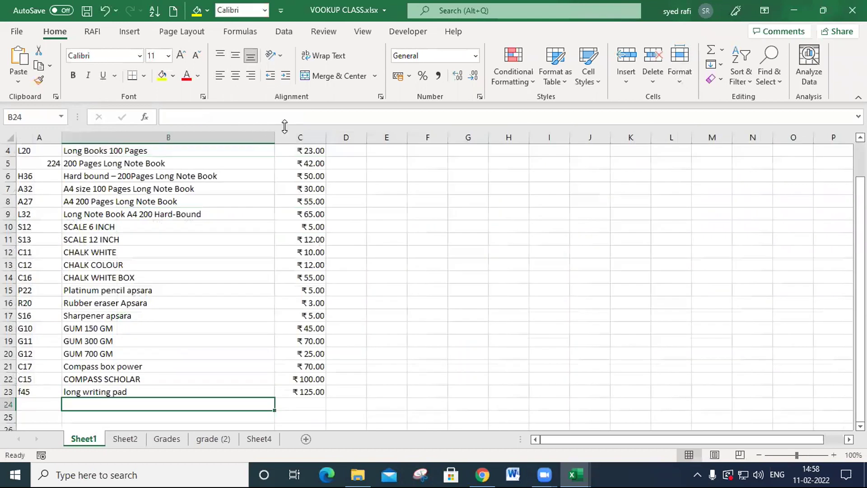
left_click_drag(40, 138, 300, 137)
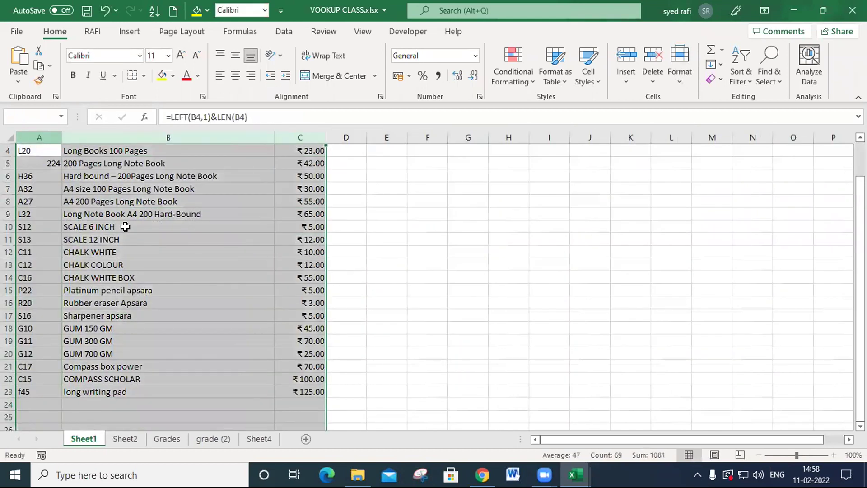
scroll(126, 227, "up", 1)
left_click_drag(37, 150, 287, 394)
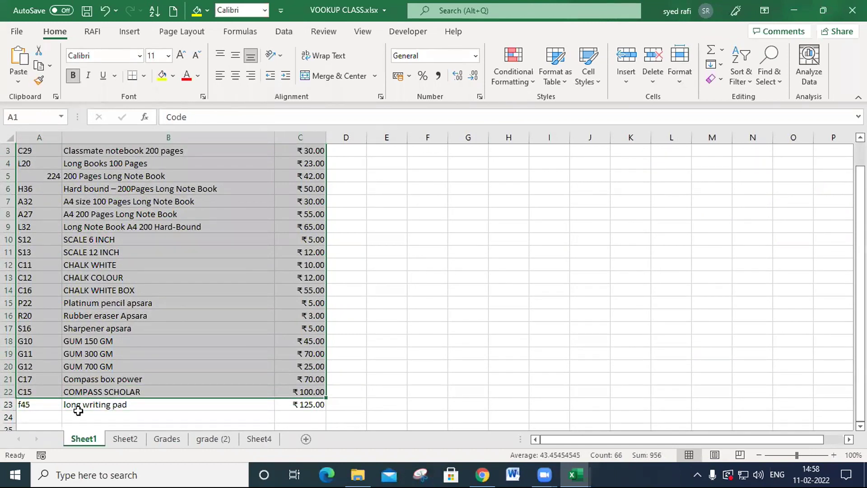
left_click(134, 441)
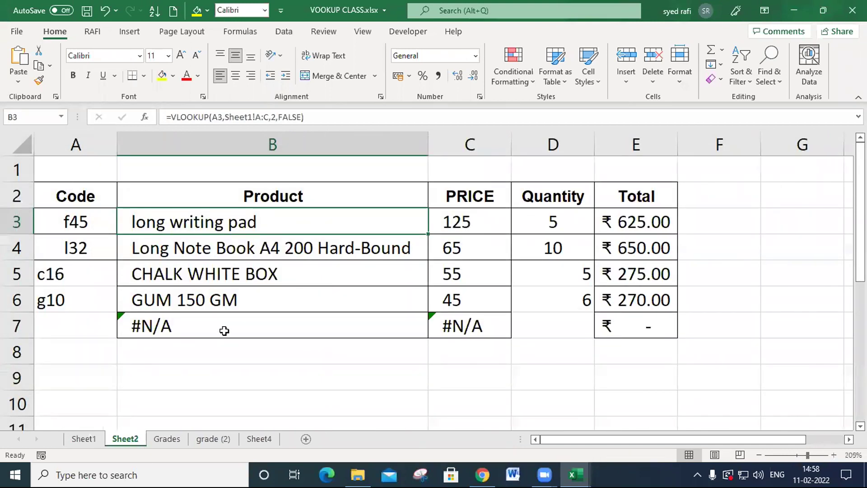
left_click(101, 439)
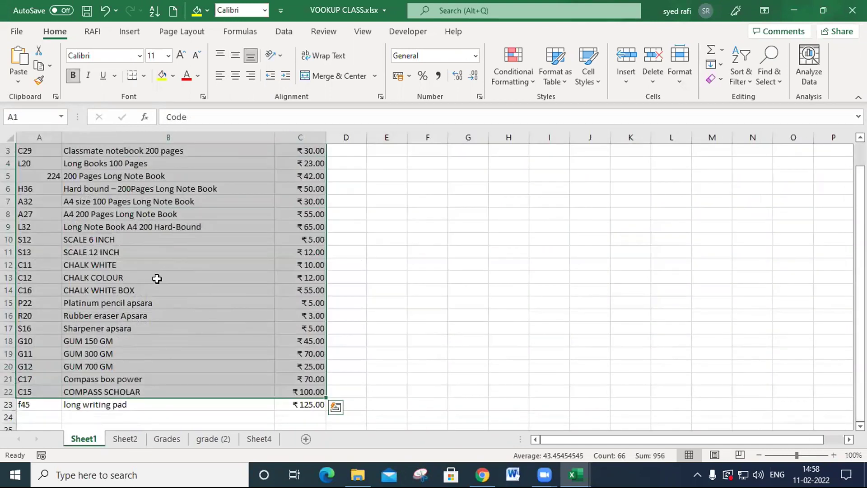
scroll(171, 267, "up", 1)
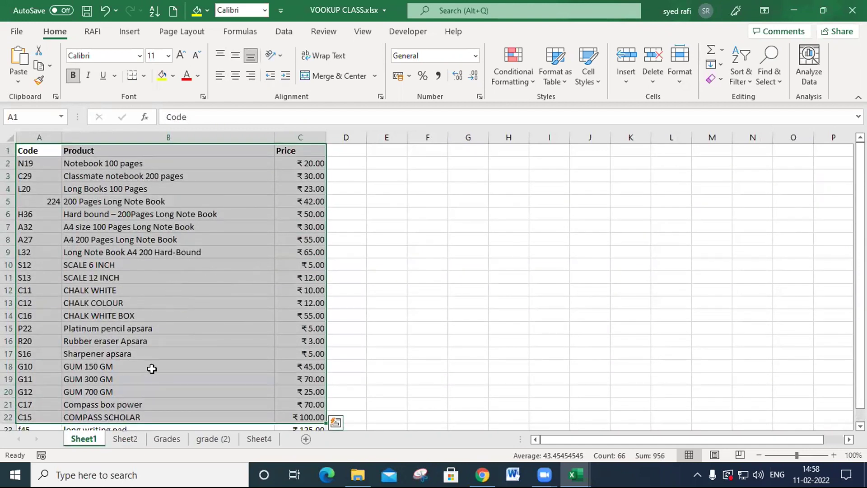
left_click(135, 439)
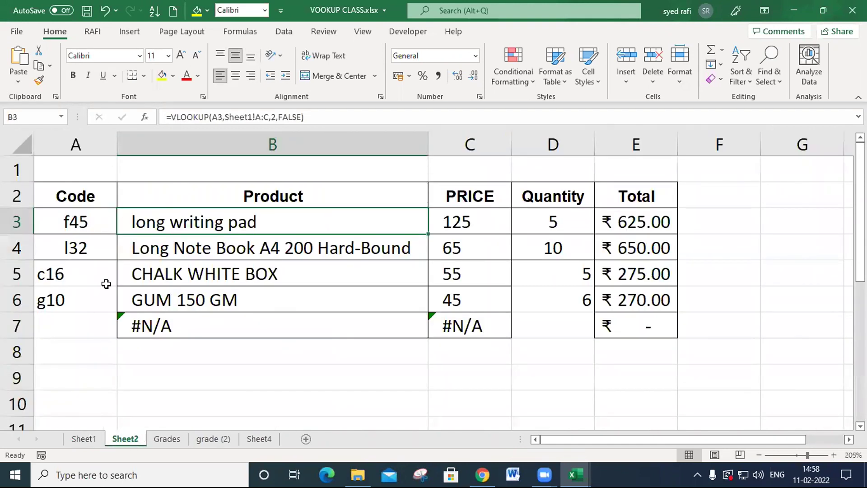
left_click(96, 440)
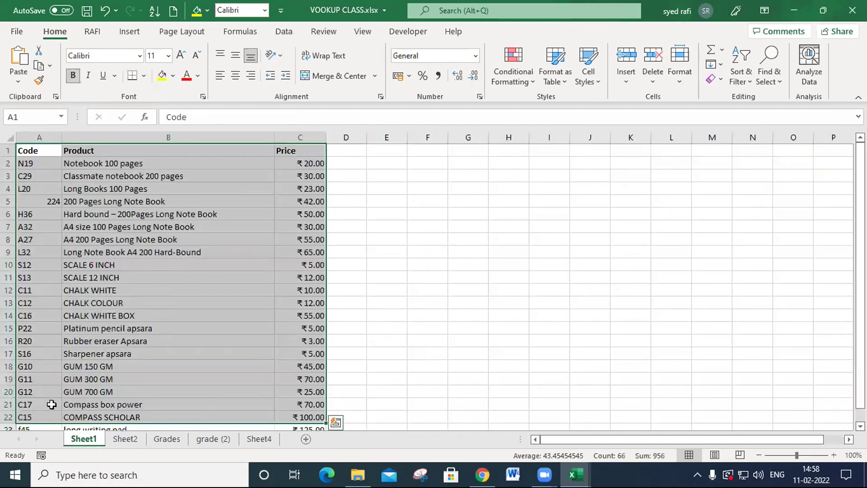
left_click_drag(47, 139, 294, 136)
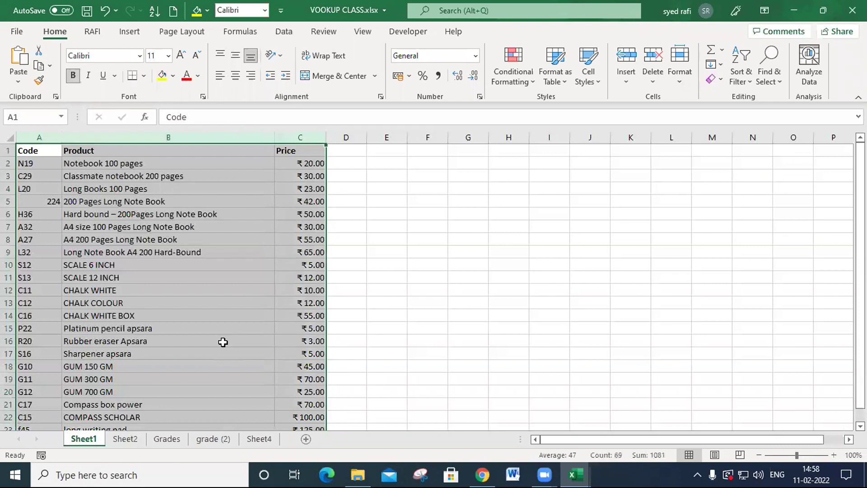
- Review the arguments of the VLOOKUP formula in B3 of Sheet2 without changing it
left_click(125, 439)
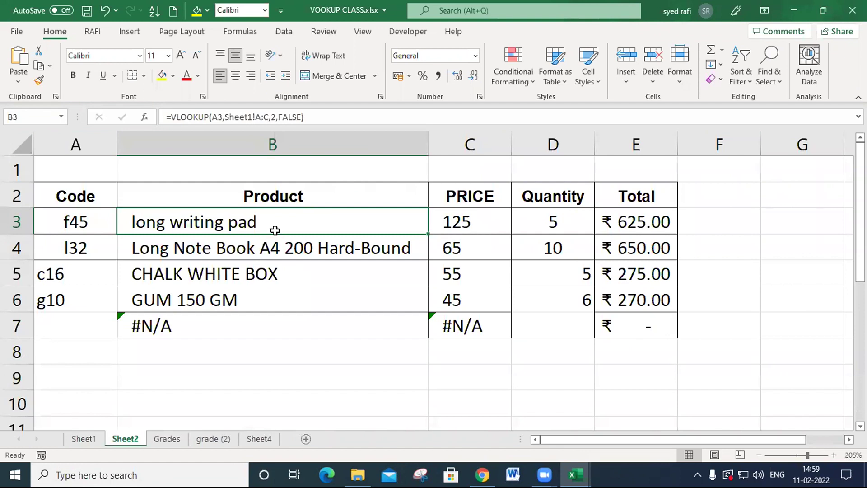
double_click(251, 219)
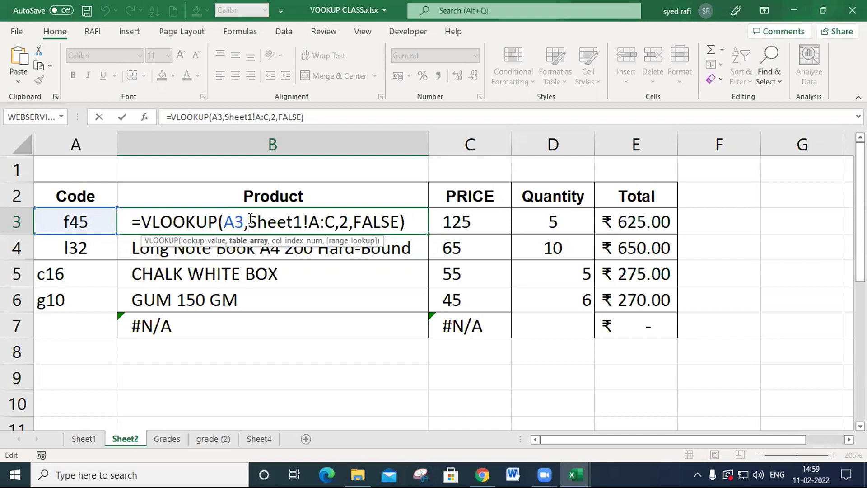
key("End")
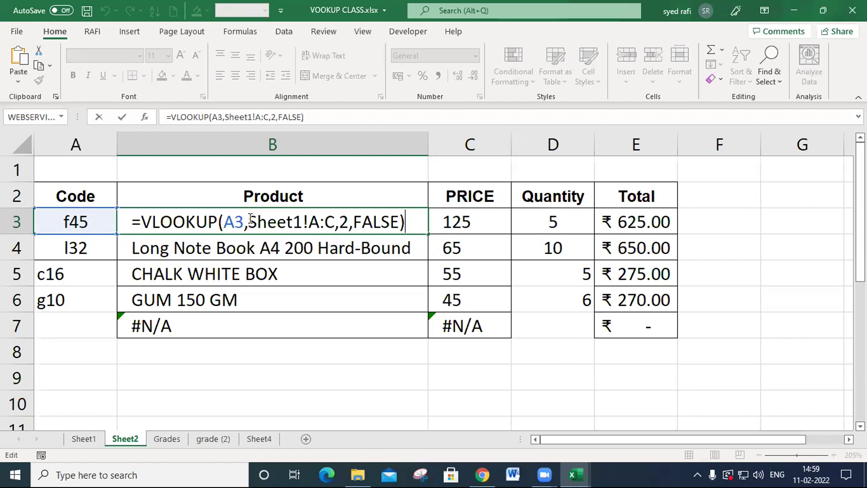
key("Return")
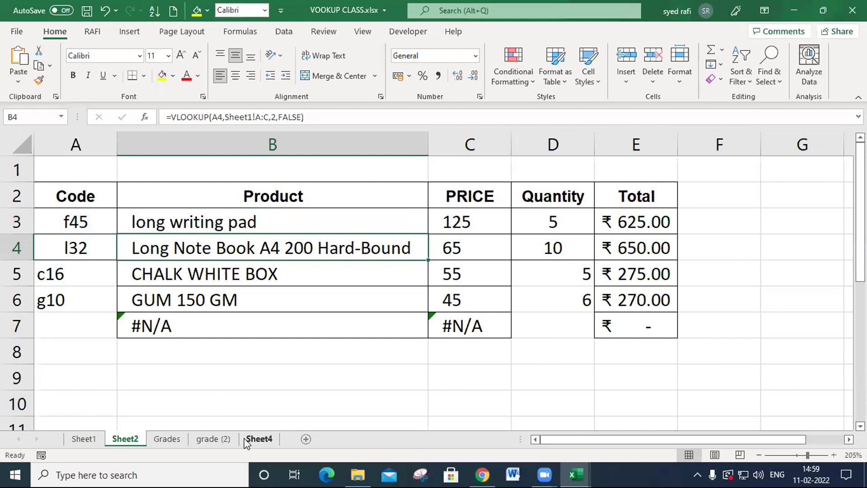
- Narrow the empty column A beside the student marks table on Sheet4
left_click(259, 439)
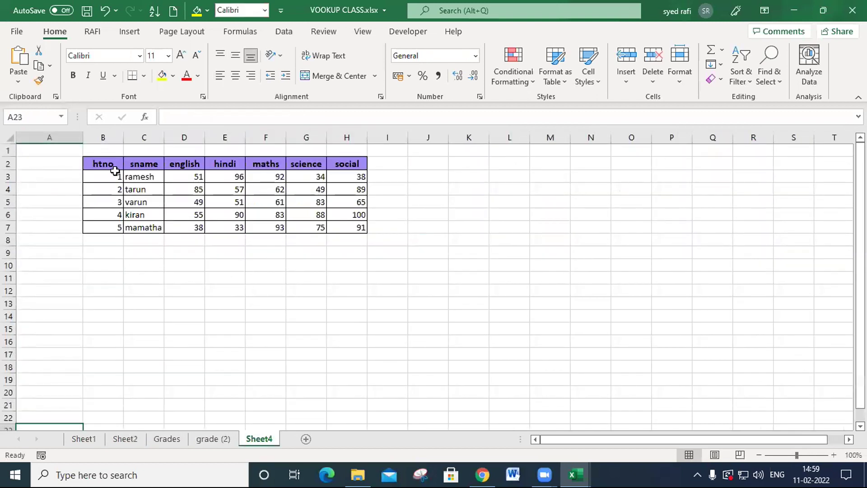
left_click_drag(83, 137, 44, 138)
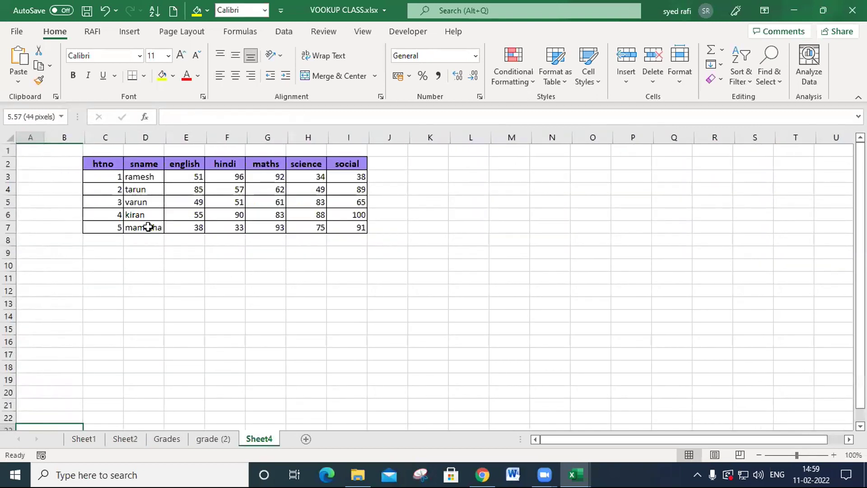
left_click(319, 341)
- Copy the marks table's header row B2:H2 to K10 and enter 1 under htno in K11
left_click_drag(64, 163, 328, 162)
key("ctrl+c")
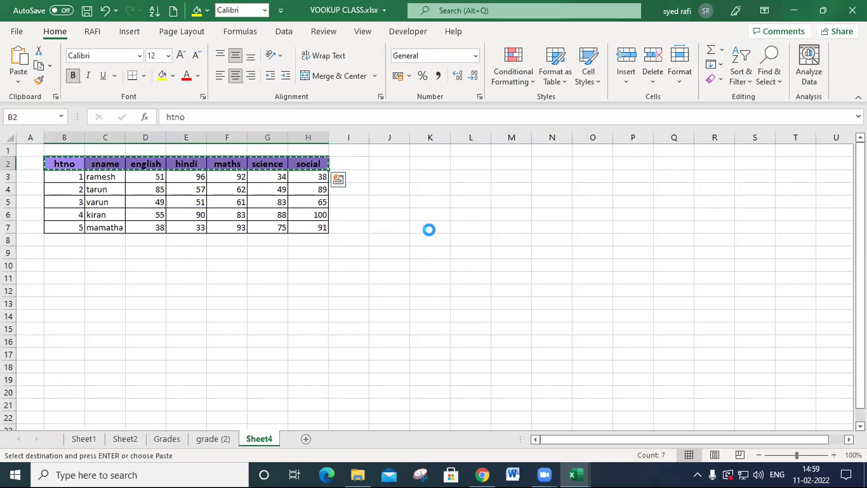
left_click(444, 264)
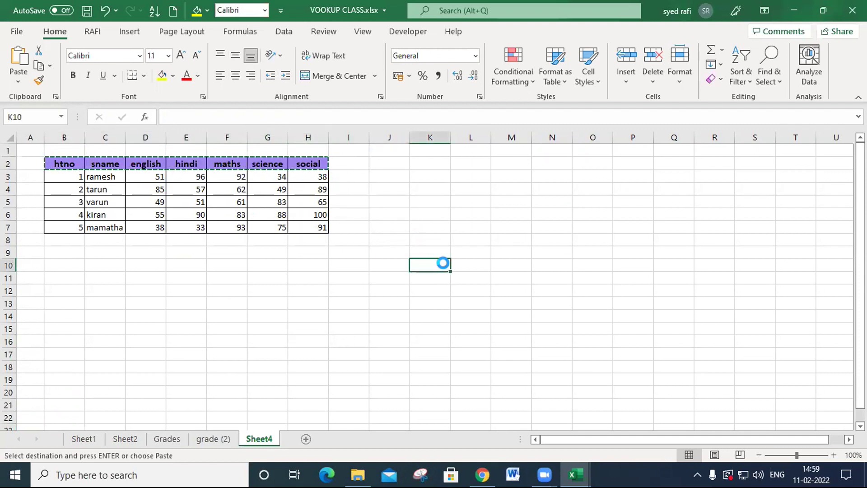
key("ctrl+v")
left_click(434, 278)
type("1")
key("Tab")
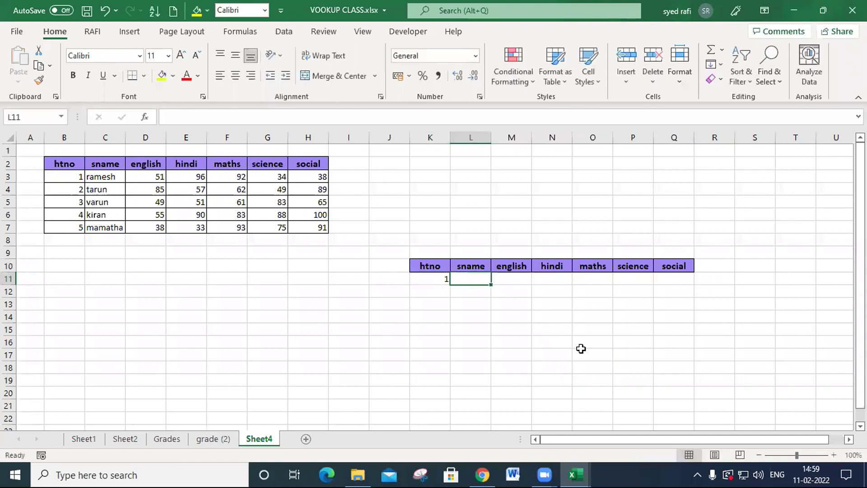
- Check the first student's data in C3:H3 of Sheet4, and compare the VLOOKUP formulas in B3 and C3 of Sheet2
left_click_drag(100, 177, 305, 177)
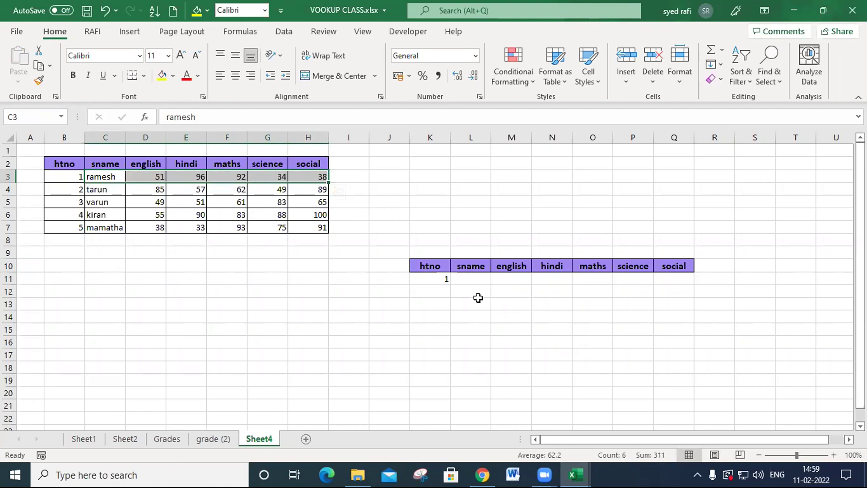
left_click(104, 441)
left_click(116, 439)
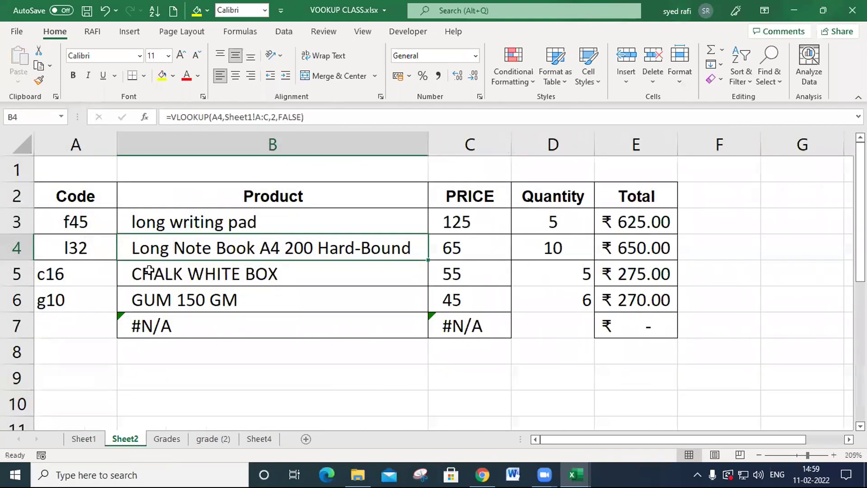
left_click(406, 228)
left_click(437, 221)
left_click(369, 225)
left_click(457, 221)
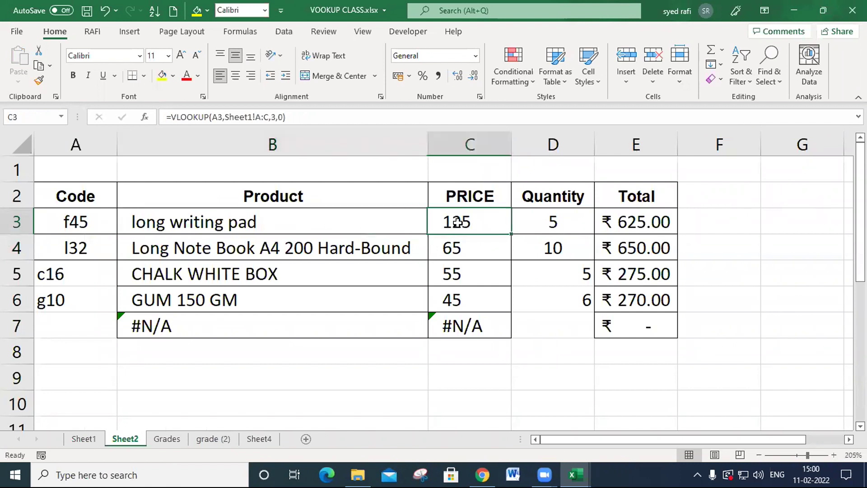
left_click(345, 220)
left_click(457, 224)
left_click(368, 221)
left_click(445, 219)
left_click(355, 221)
- Compare the blank result cells L11:Q11 on Sheet4 with the two lookup cells B3:C3 on Sheet2
left_click(259, 439)
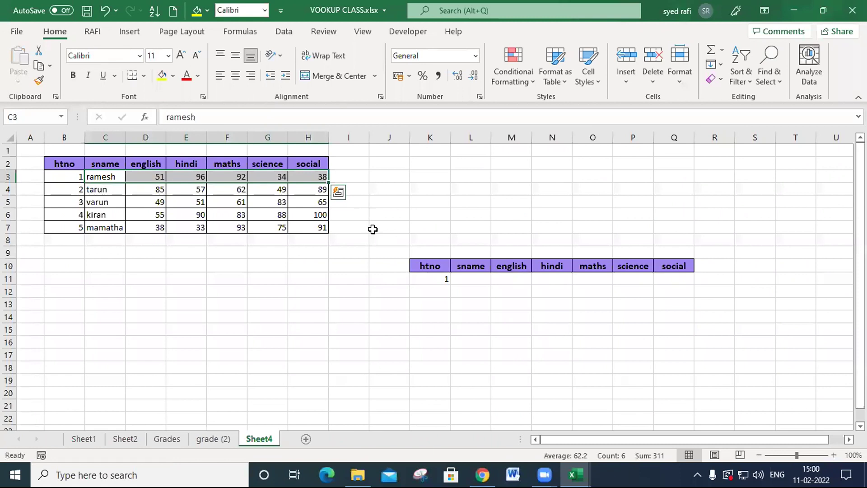
left_click(430, 280)
left_click_drag(474, 281, 681, 278)
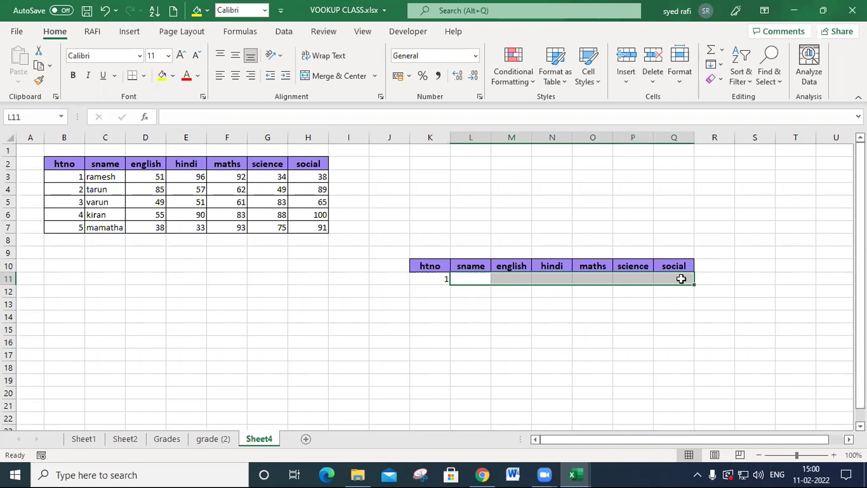
left_click_drag(471, 276, 672, 275)
left_click(141, 439)
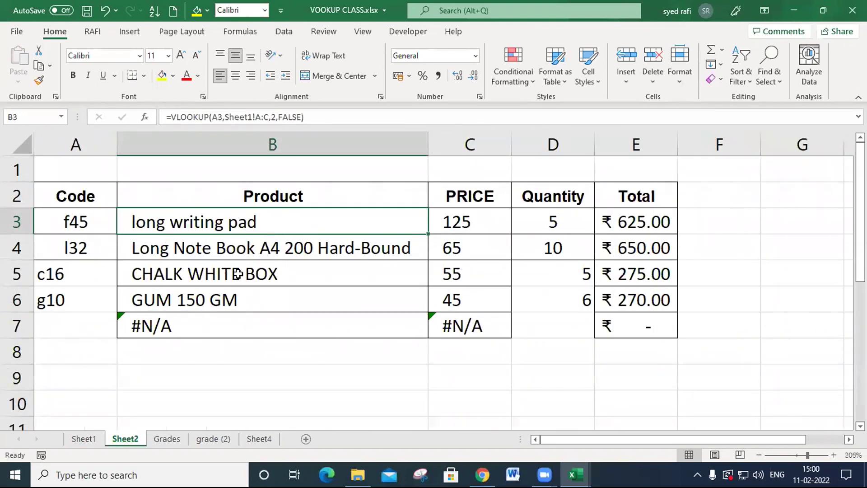
left_click_drag(342, 221, 456, 221)
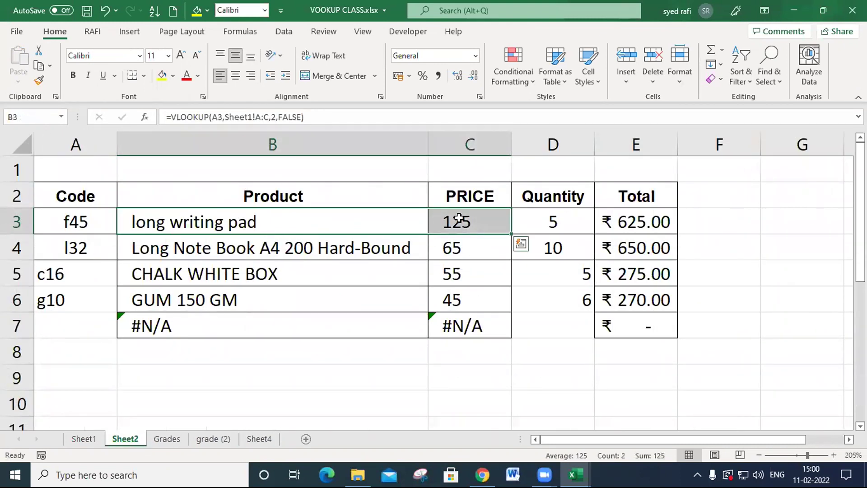
- Go through the blank result cells on Sheet4 from sname in L11 to social in Q11 one by one
left_click(269, 436)
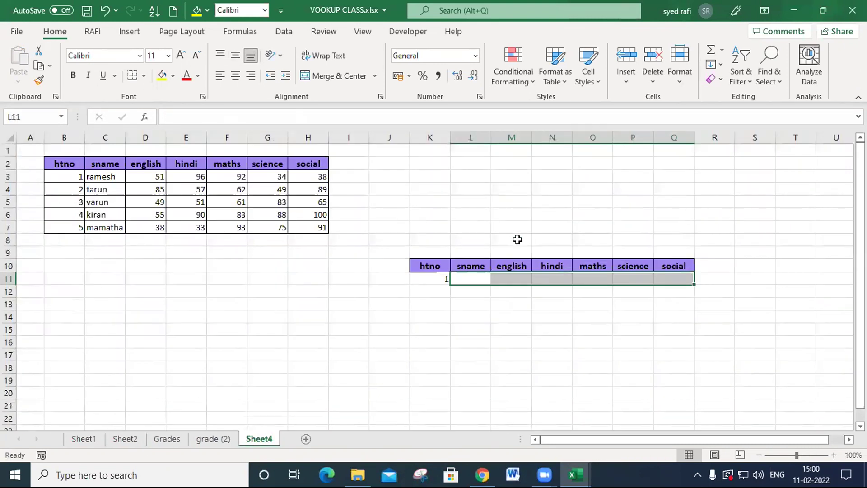
left_click(481, 284)
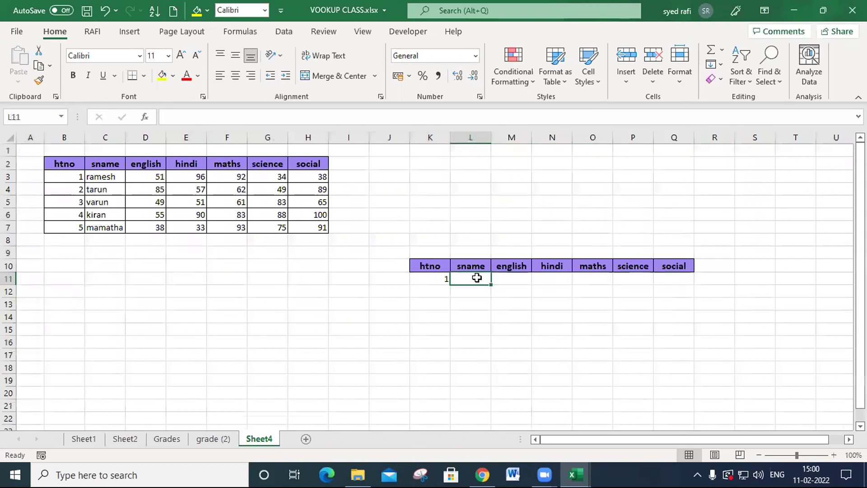
left_click(515, 278)
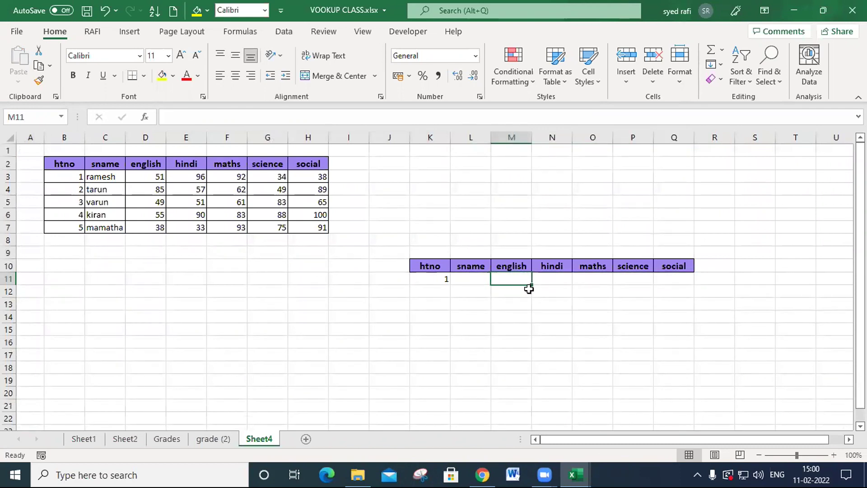
left_click(561, 282)
left_click(594, 280)
left_click(634, 282)
left_click(681, 279)
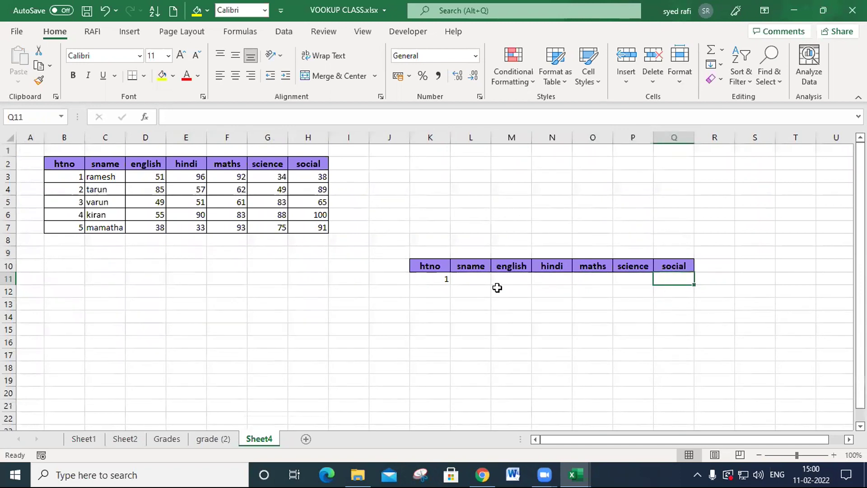
left_click(480, 280)
left_click(515, 280)
left_click(553, 279)
left_click(597, 280)
left_click(632, 281)
left_click(658, 281)
left_click(477, 279)
scroll(482, 271, "up", 2)
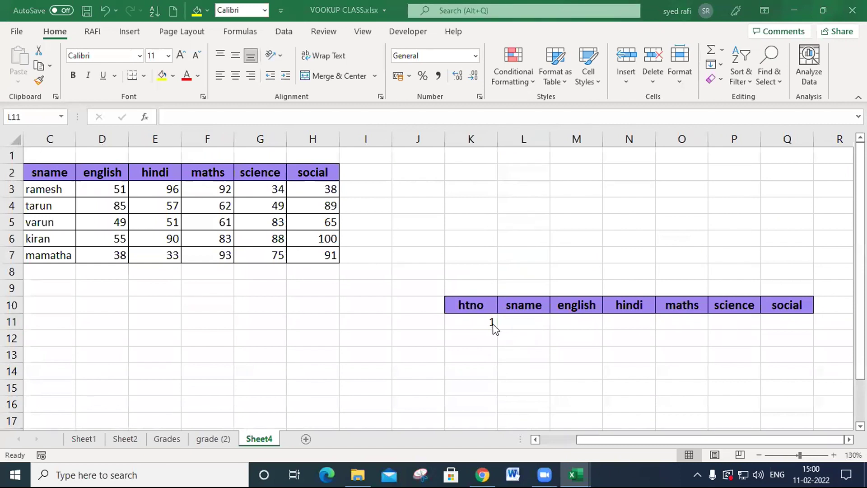
- Narrow the empty columns I and J between the marks table and the lookup table
left_click(477, 322)
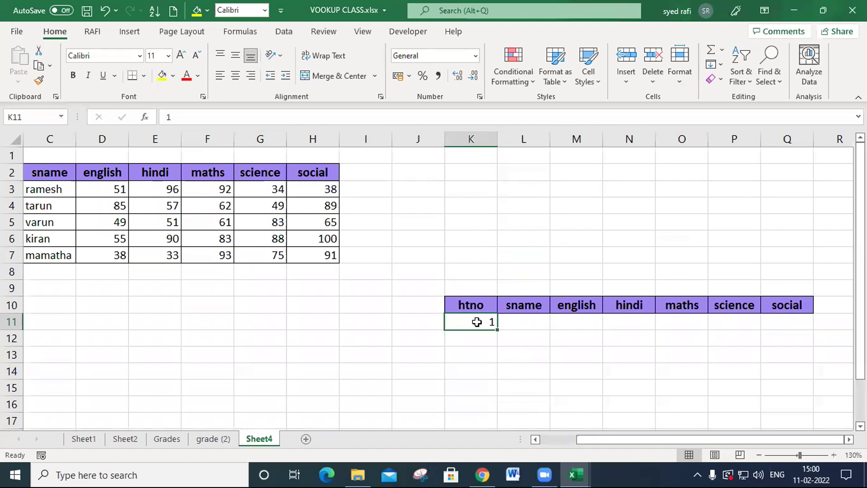
key("Left")
key("Left")
key("Left")
key("Left")
key("Left")
key("Left")
key("Left")
key("Left")
key("Left")
key("Left")
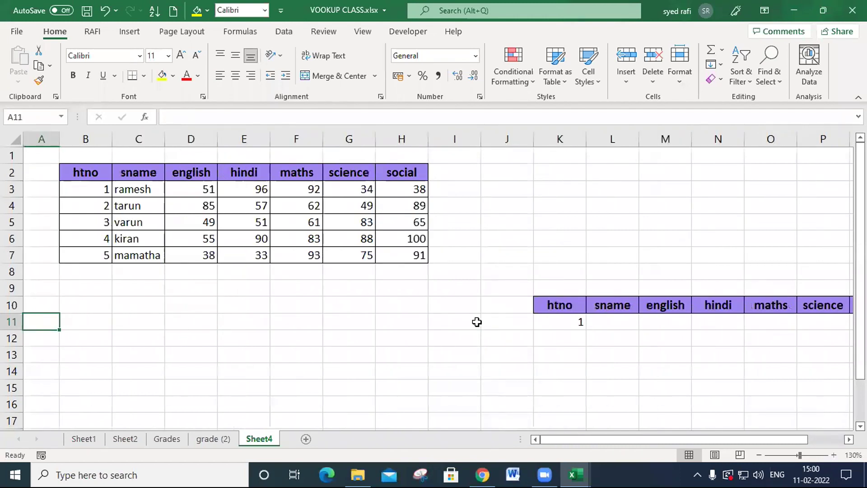
left_click_drag(470, 140, 502, 140)
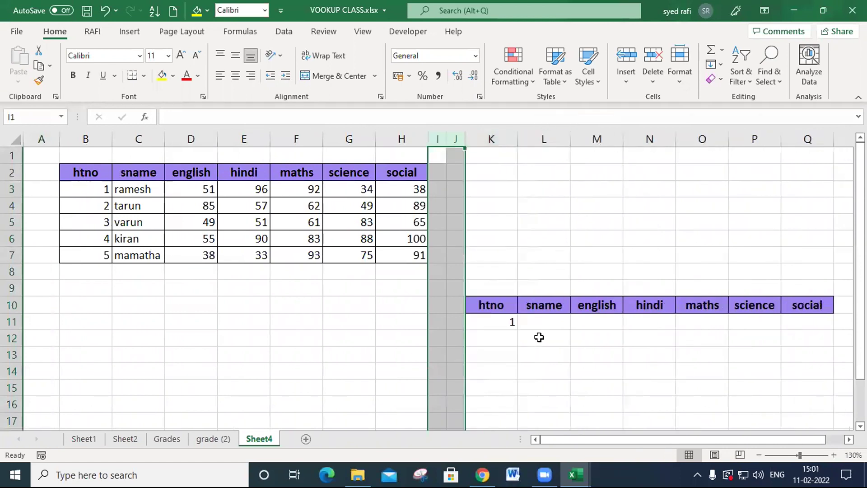
- Start a VLOOKUP formula in the sname cell L11 with the htno cell K11 as its lookup value
left_click_drag(539, 324, 821, 319)
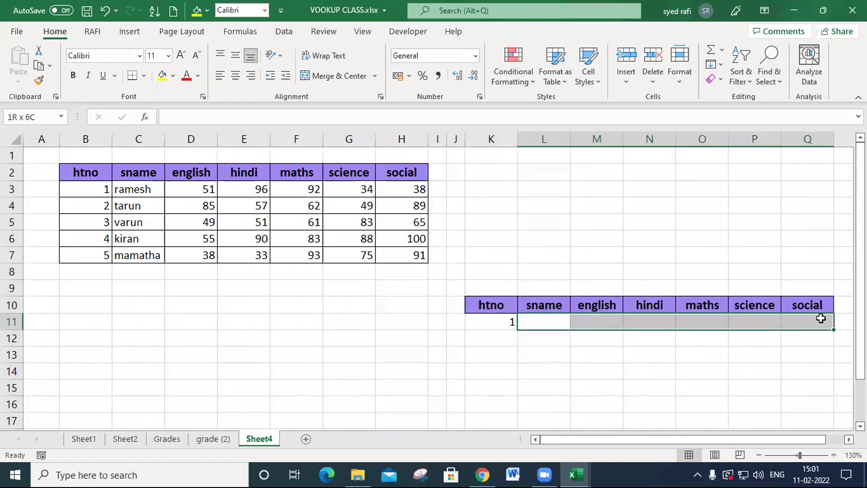
left_click(547, 320)
type("=")
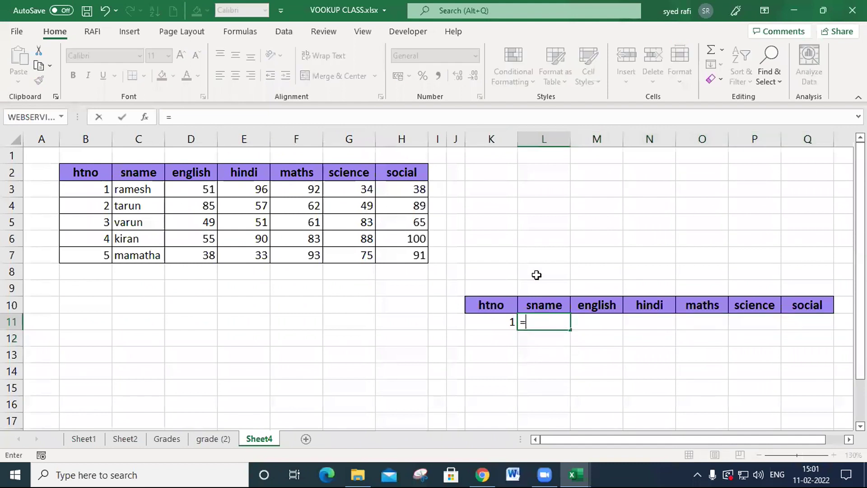
type("vl")
key("Tab")
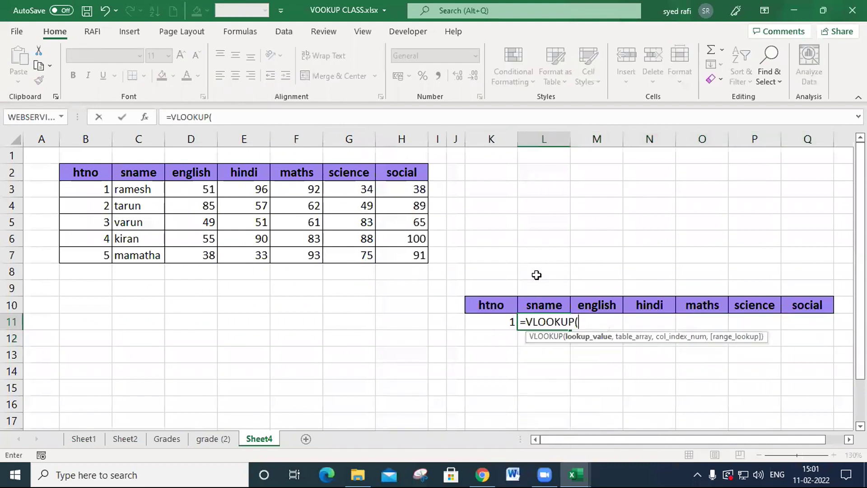
left_click(488, 325)
type(",")
- Set the marks table B2:H7 as the table array of the VLOOKUP in L11
left_click_drag(96, 172, 401, 259)
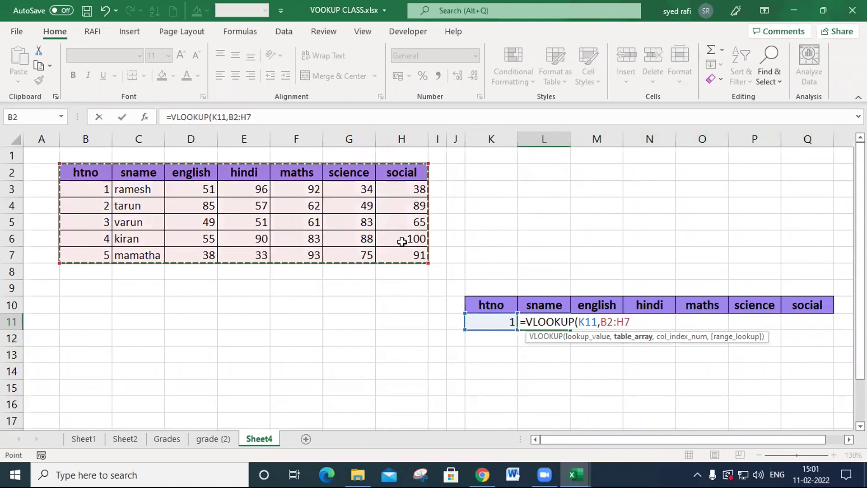
left_click(97, 137)
left_click_drag(89, 135, 401, 136)
left_click(76, 170)
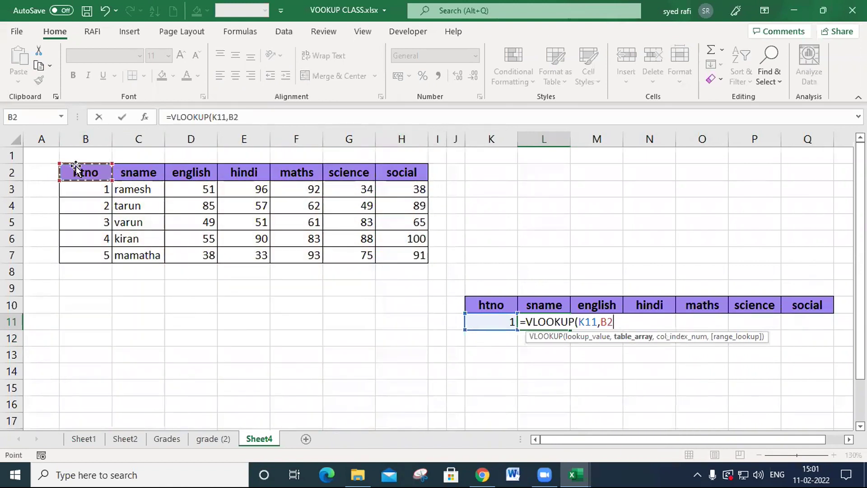
left_click_drag(73, 169, 404, 257)
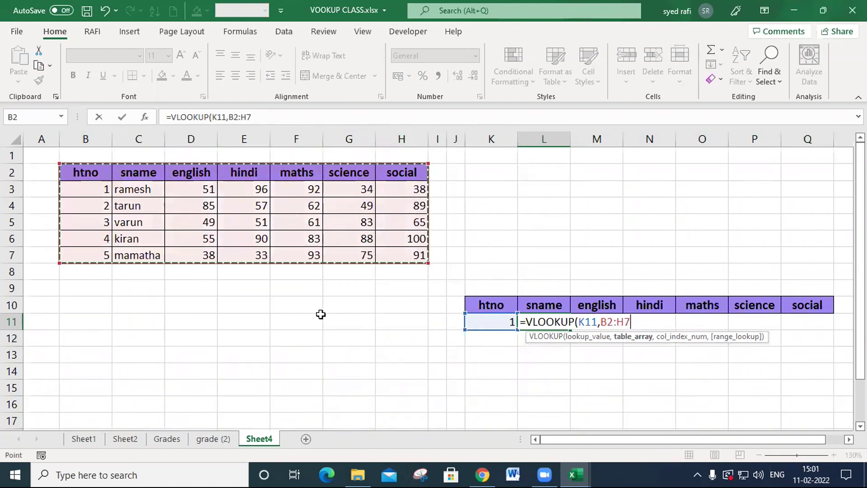
- Complete the VLOOKUP in L11 with column index 2 and FALSE for an exact match
type(",2")
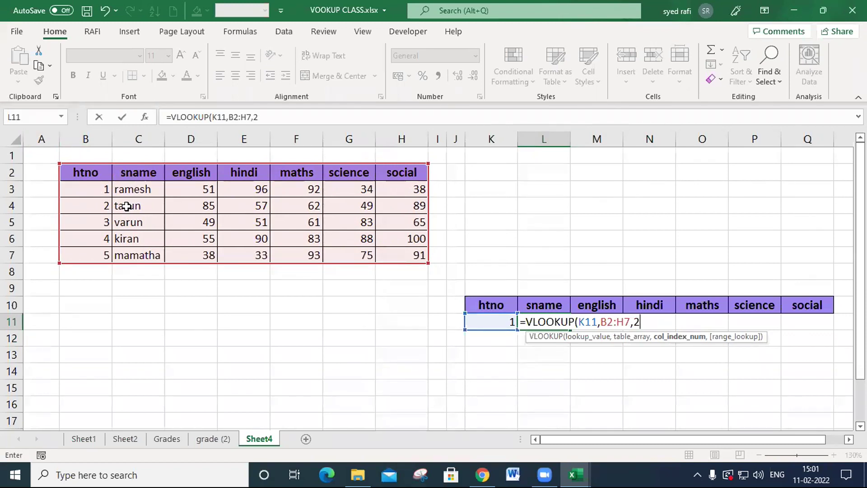
type(",")
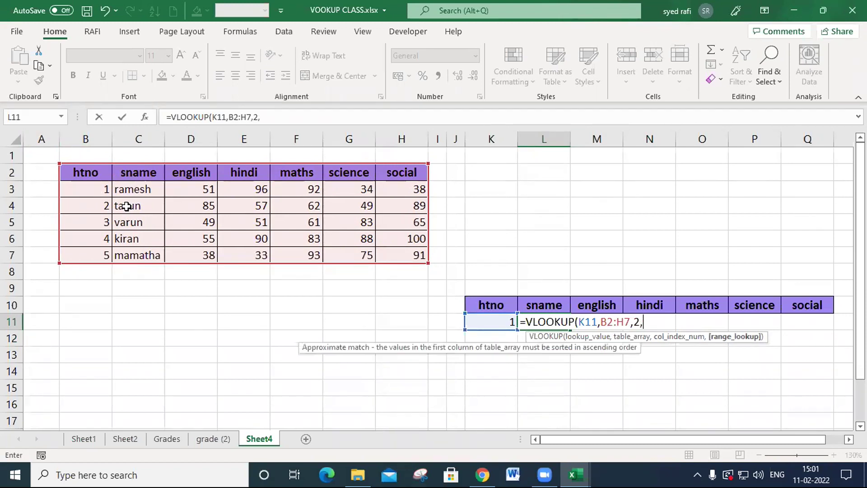
key("Down")
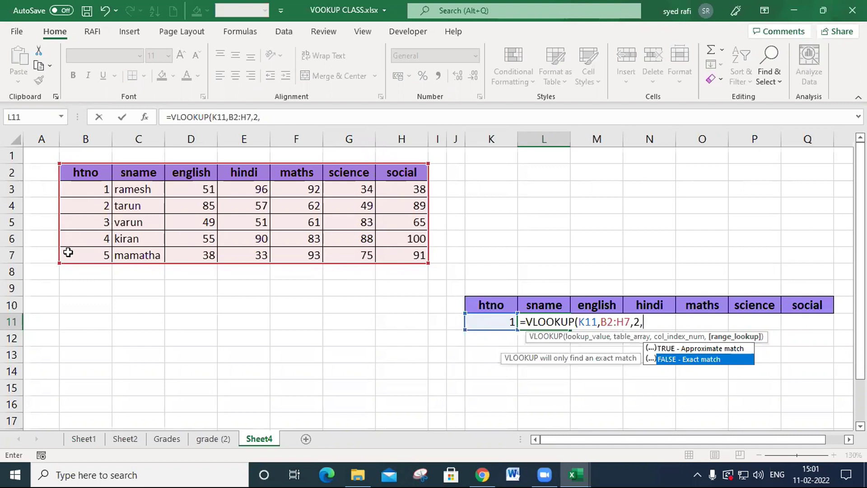
double_click(708, 366)
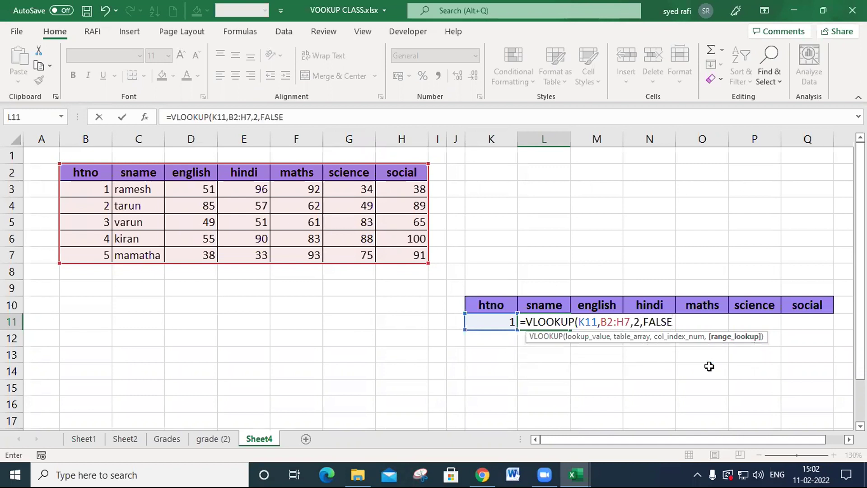
type(")")
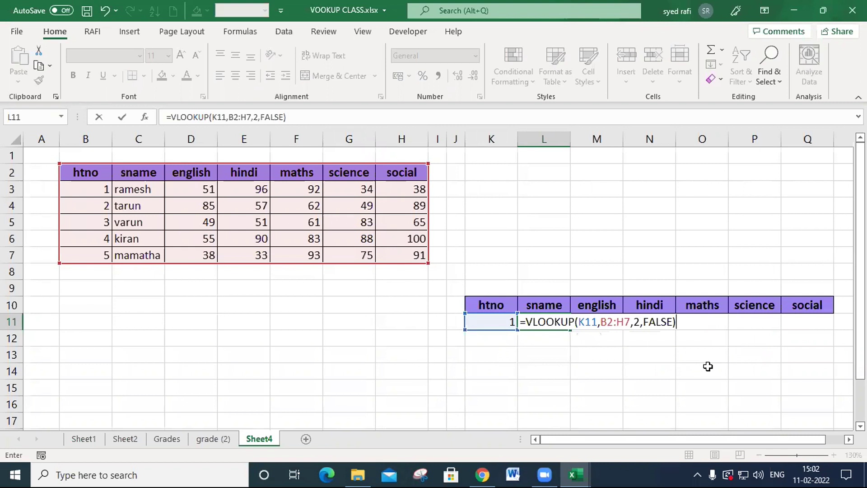
key("Return")
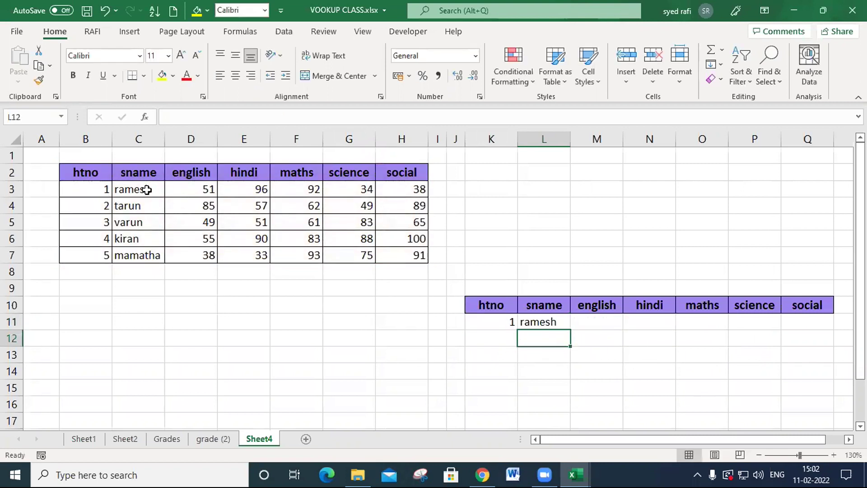
- Test the sname lookup by entering htno 2 and 3 in K11
left_click(501, 320)
type("2")
left_click(545, 394)
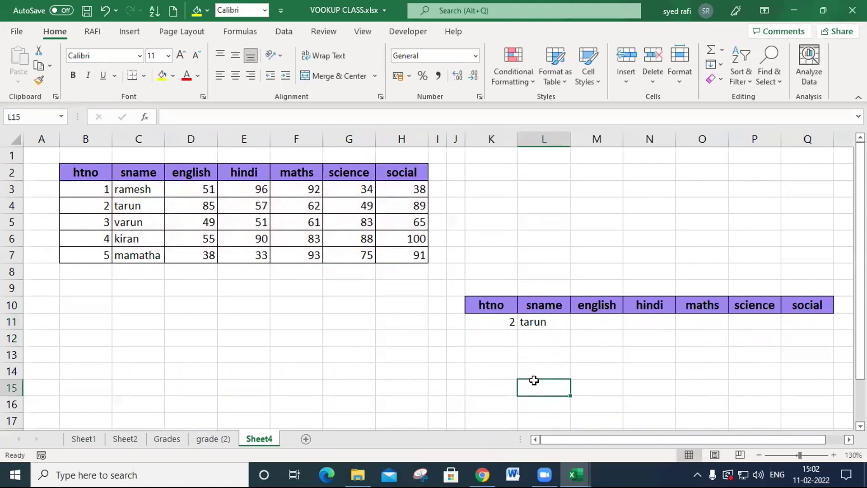
left_click(513, 323)
type("3")
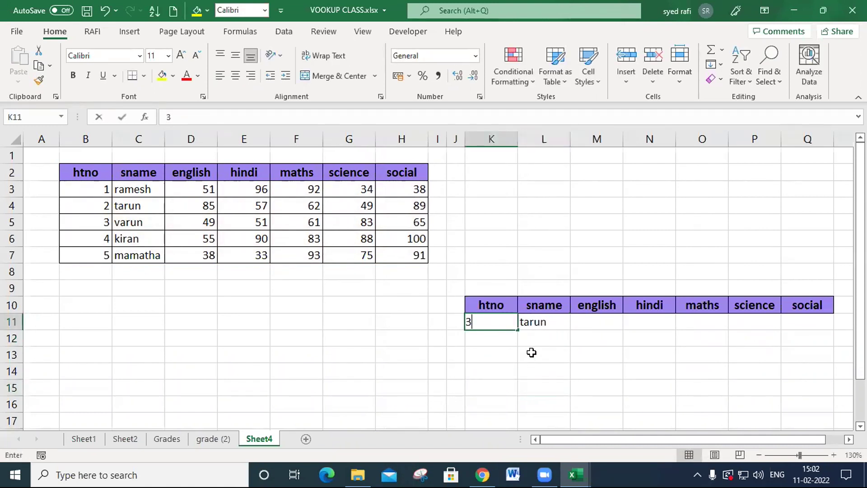
key("Return")
- Test the sname lookup by entering htno 4 and 5 in K11
left_click(493, 323)
type("4")
left_click(519, 360)
left_click(500, 323)
type("5")
left_click(518, 370)
left_click(501, 323)
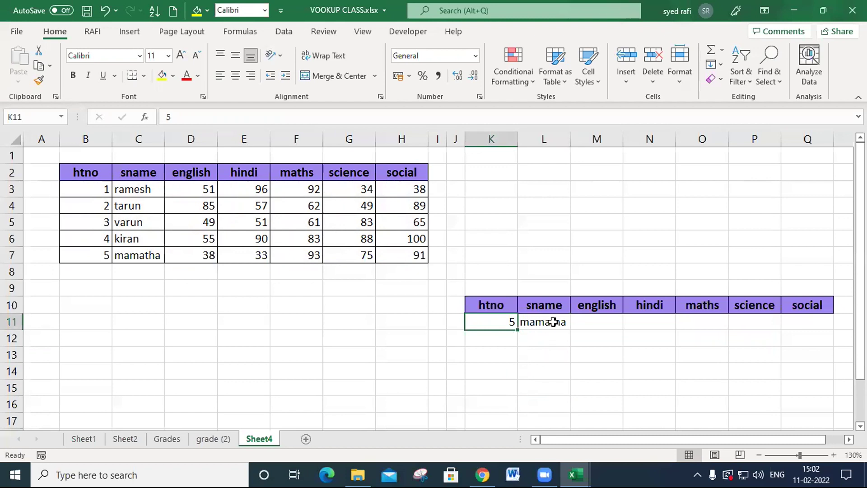
- Enter =VLOOKUP(K11,B2:H7,3,0) in M11 to look up the student's english mark
left_click_drag(592, 325, 821, 316)
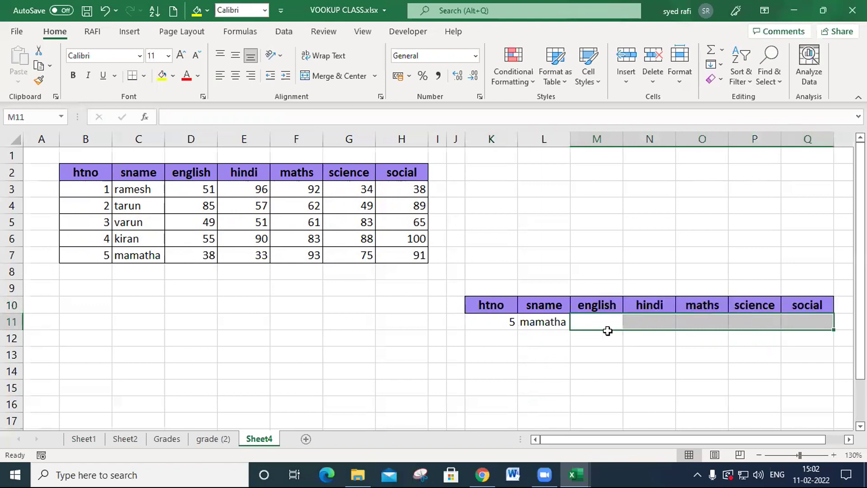
left_click(596, 321)
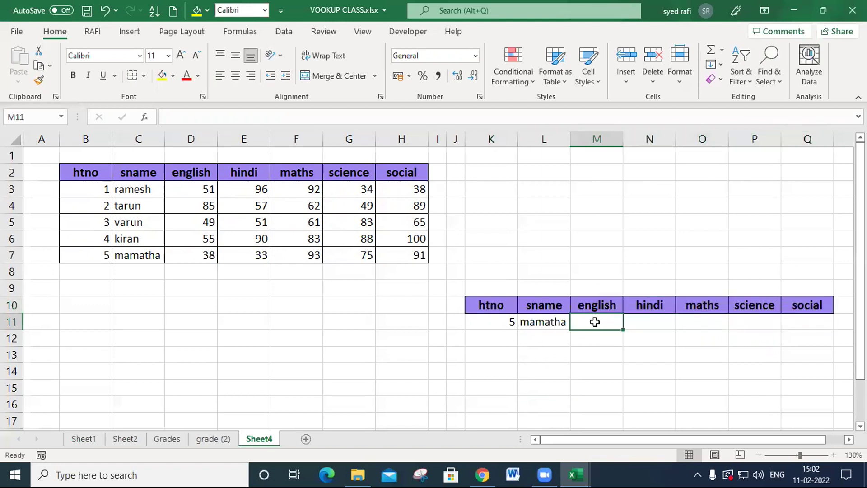
type("=vl")
key("Tab")
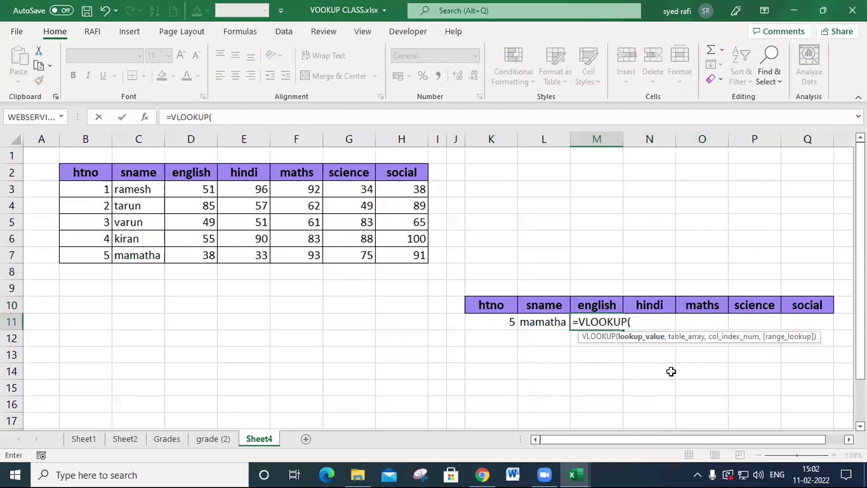
left_click(500, 319)
type(",")
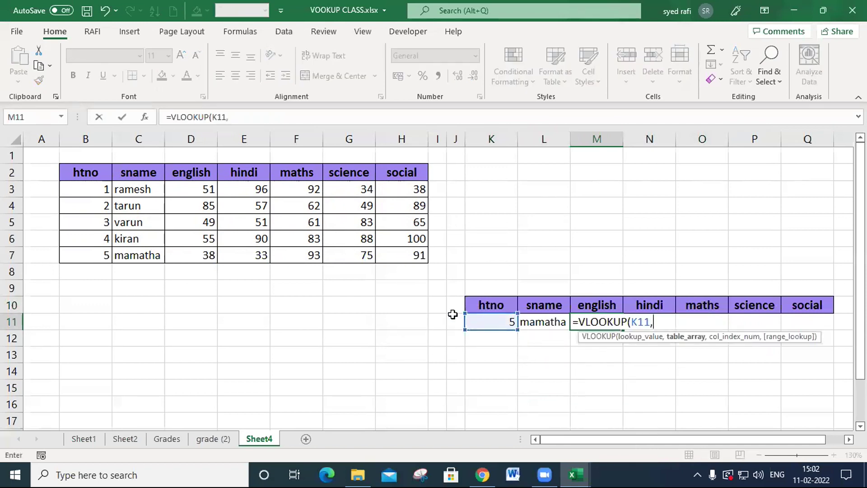
left_click_drag(64, 171, 384, 254)
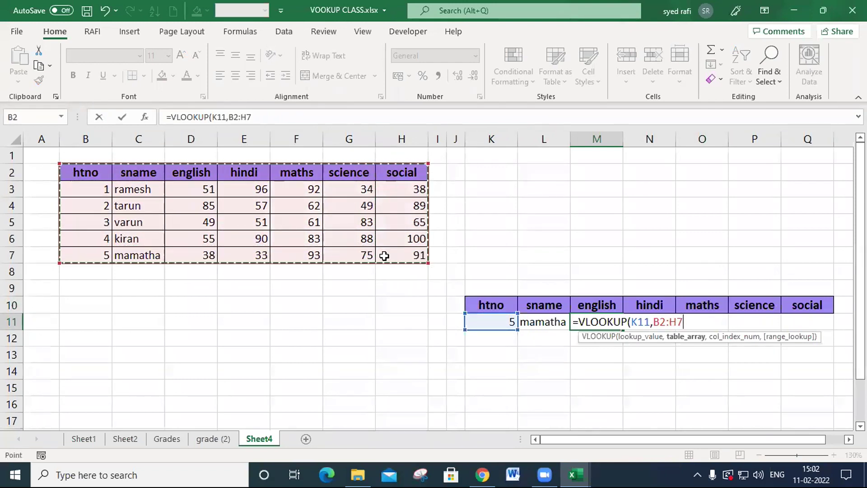
type(",")
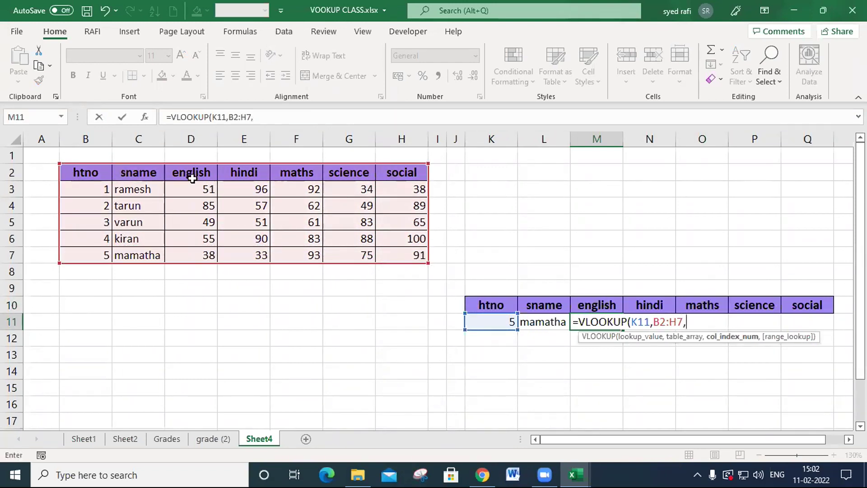
type("3,0")
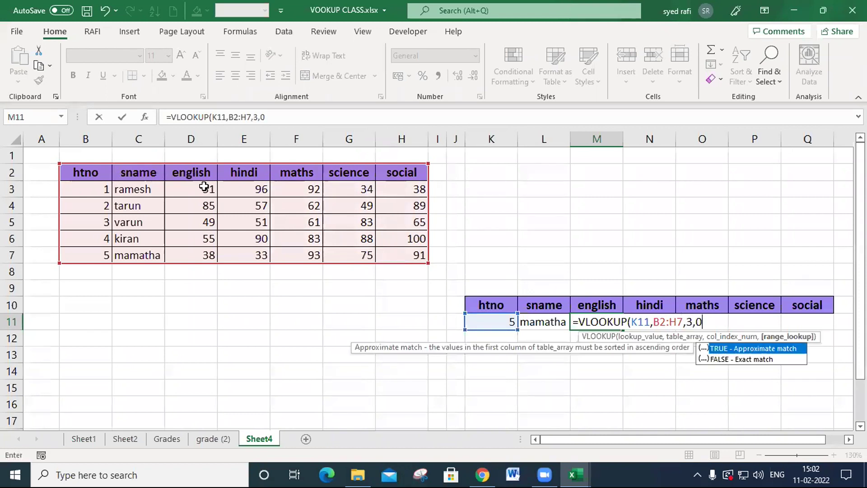
key("Return")
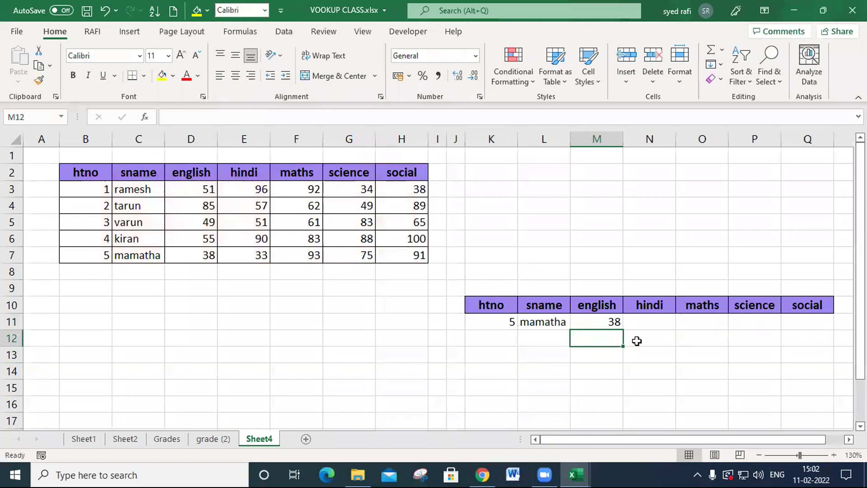
- Set the htno in K11 to 1 and compare the lookup results with the first student's data in C3:D3
left_click(609, 324)
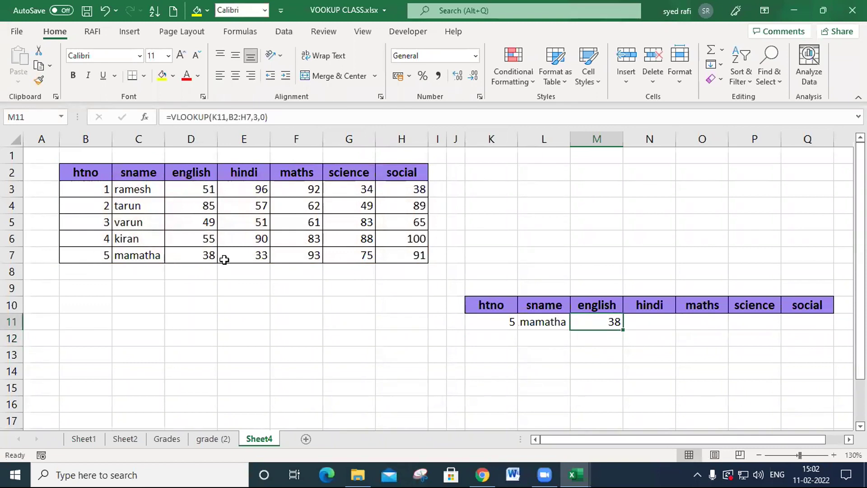
left_click(507, 324)
type("1")
left_click(565, 385)
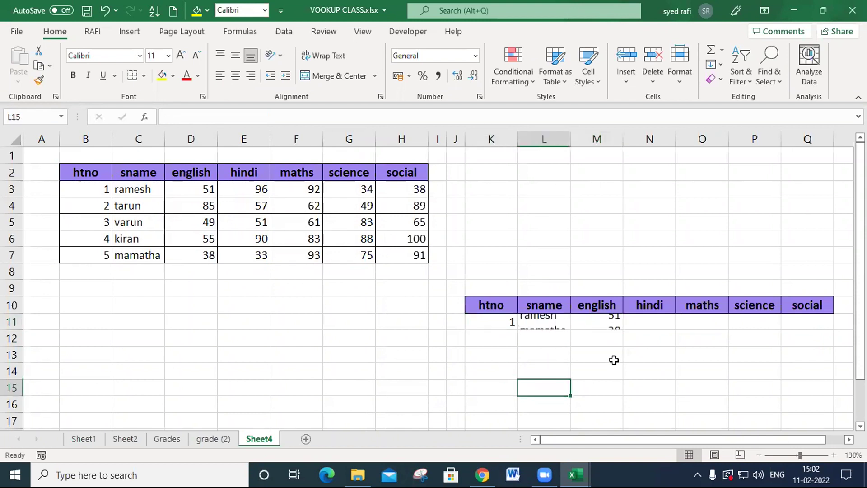
left_click(158, 189)
left_click(198, 190)
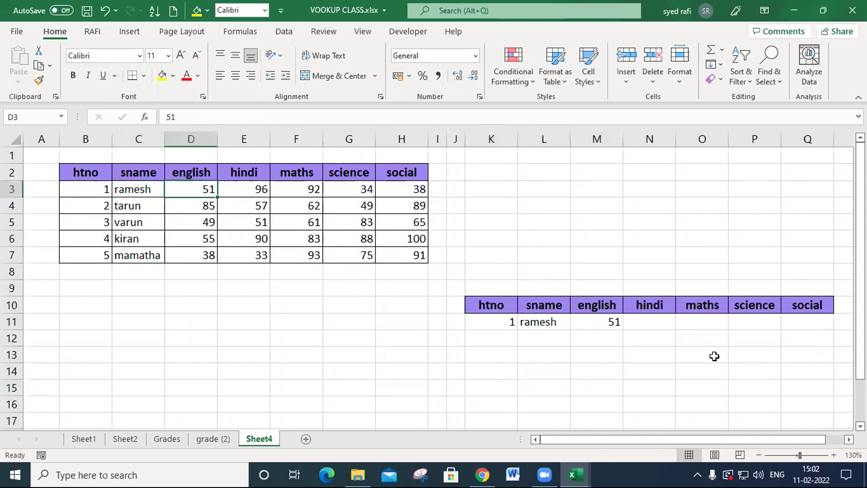
- Check the english lookup in M11, the blank cells N11:Q11, and the sname formula in L11
left_click(634, 327)
left_click(612, 324)
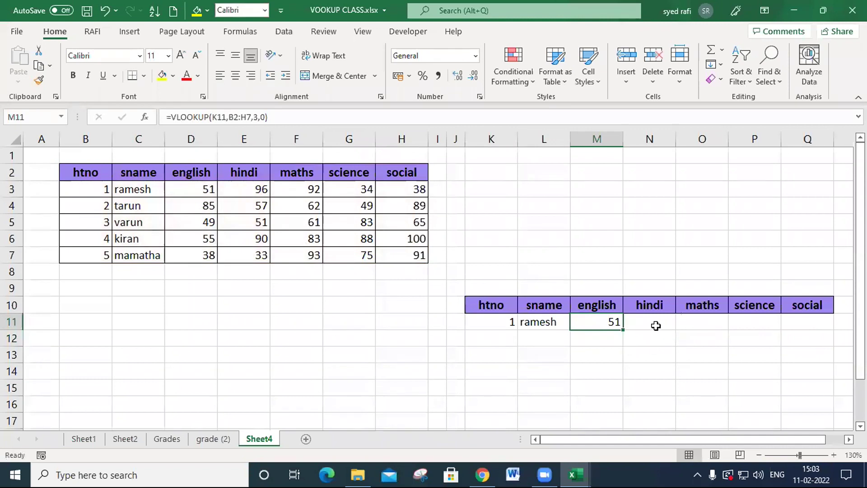
left_click(656, 326)
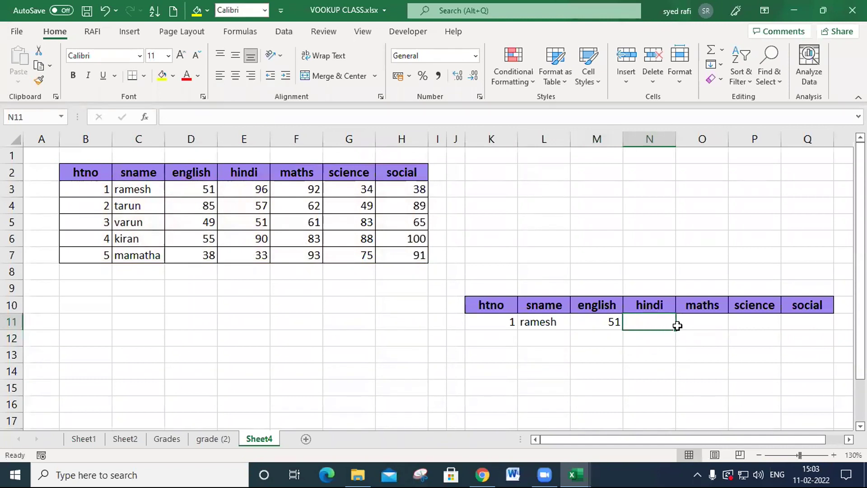
left_click(709, 324)
left_click(741, 323)
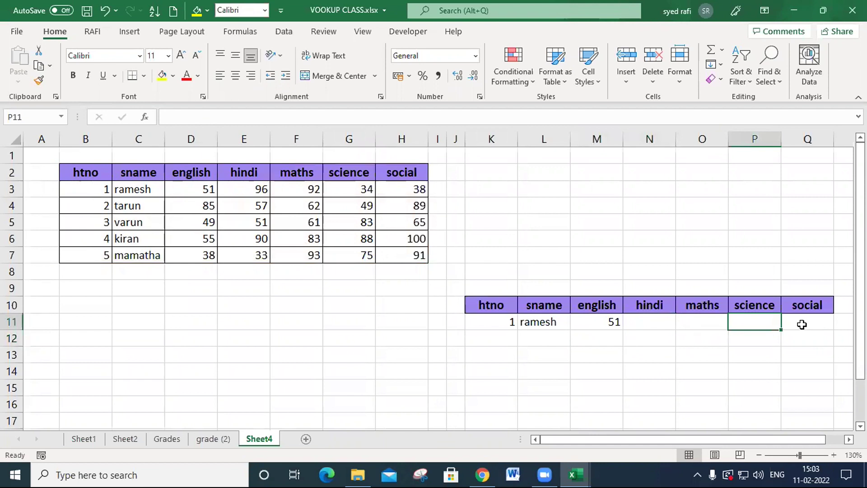
left_click(799, 324)
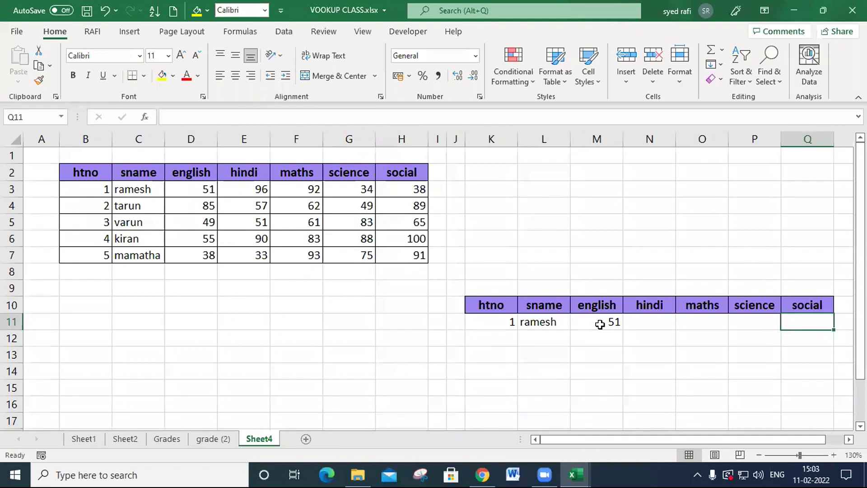
left_click(555, 321)
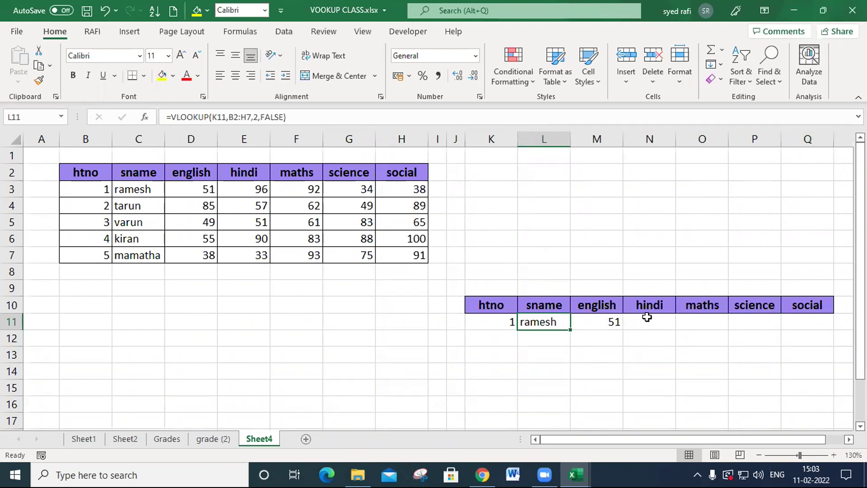
- Clear the english lookup from M11 and fill the sname VLOOKUP formula from L11 across to Q11
left_click(606, 331)
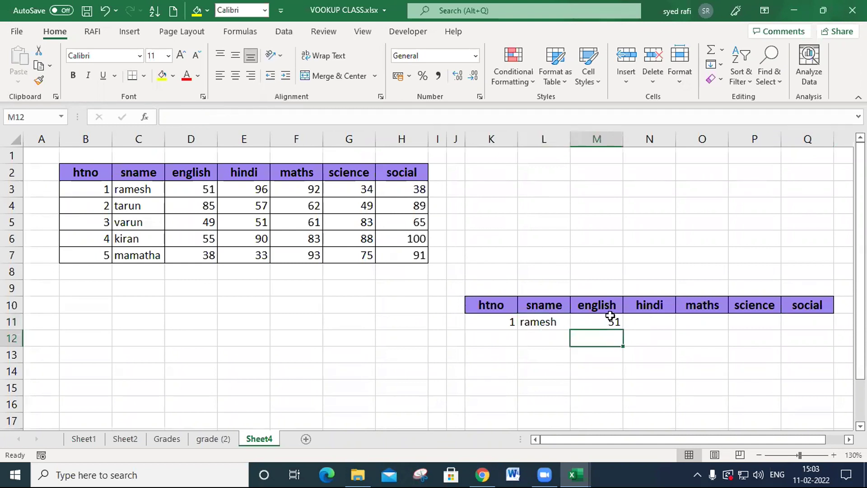
left_click(609, 318)
key("Delete")
double_click(548, 322)
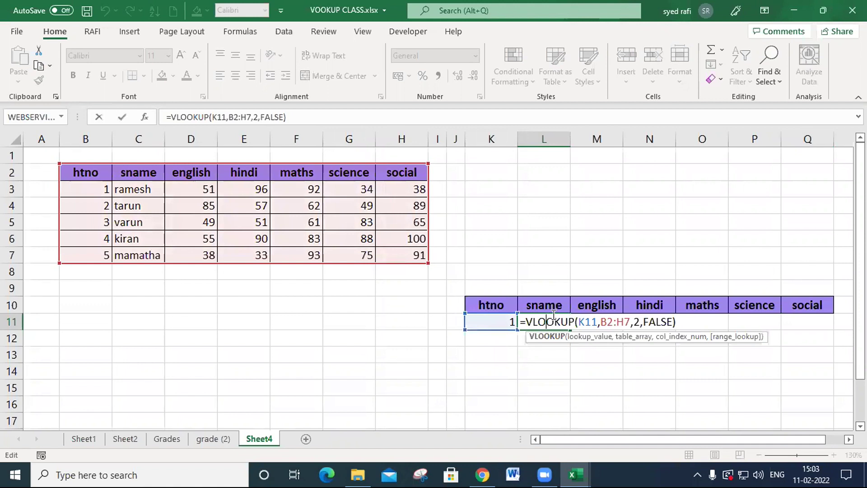
key("Return")
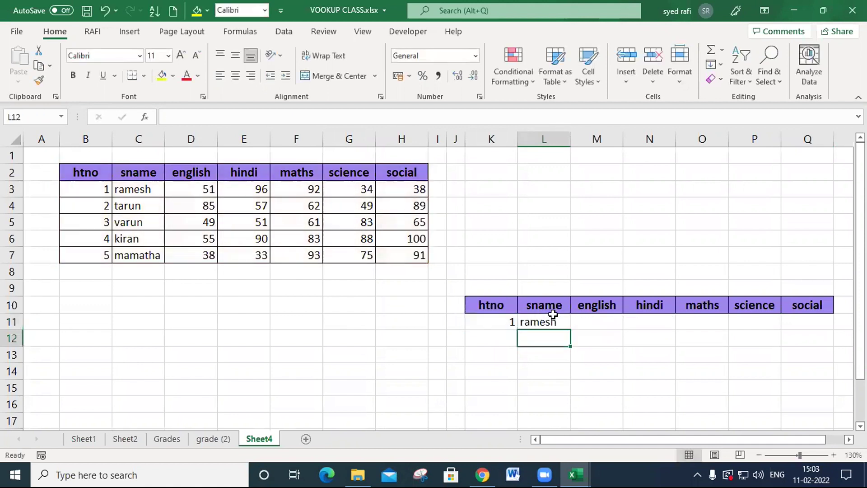
left_click(555, 316)
left_click_drag(570, 330, 825, 333)
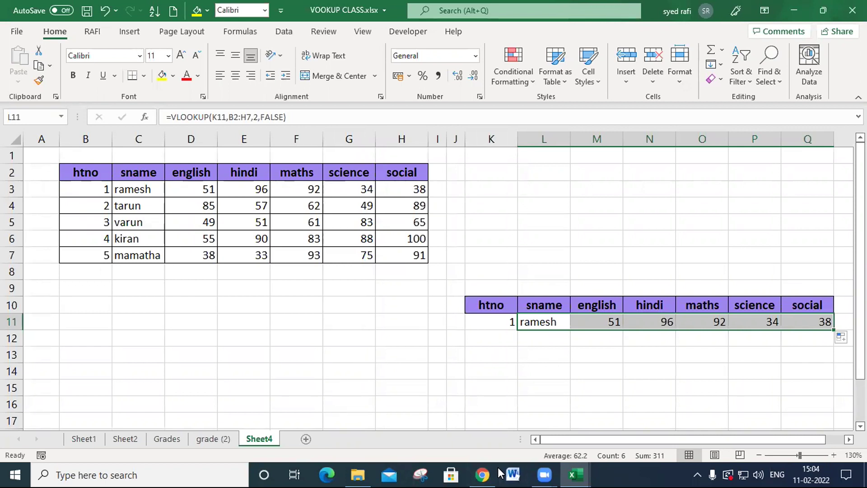
- Examine the sname VLOOKUP formula in L11, focusing on its column index argument
left_click(556, 321)
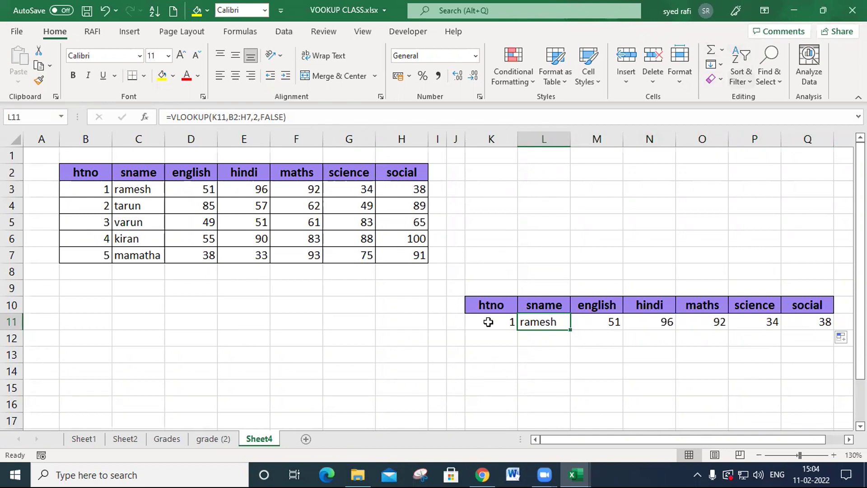
double_click(538, 323)
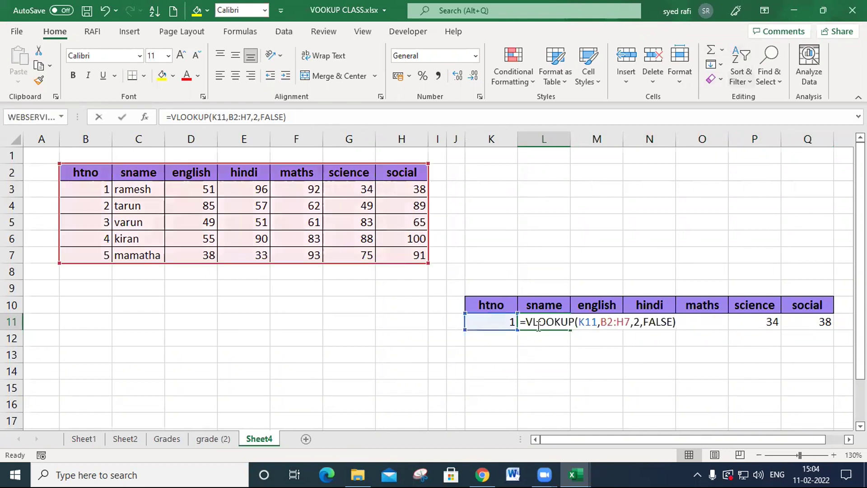
double_click(637, 322)
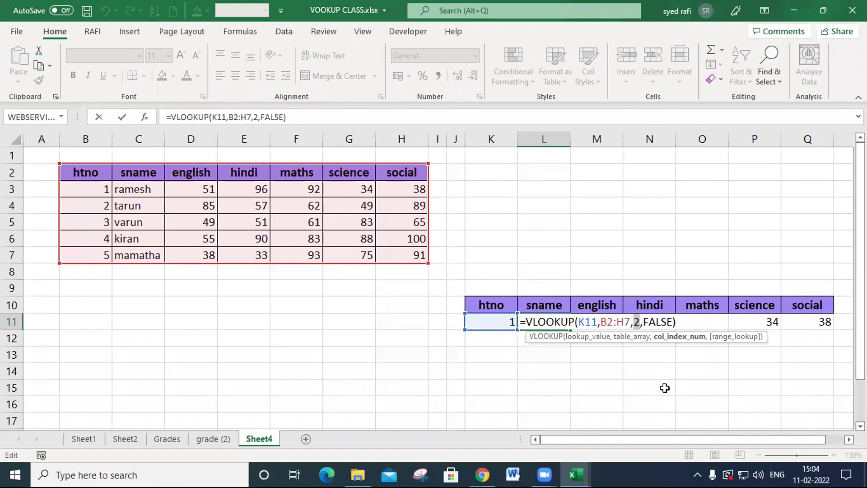
key("Return")
key("Up")
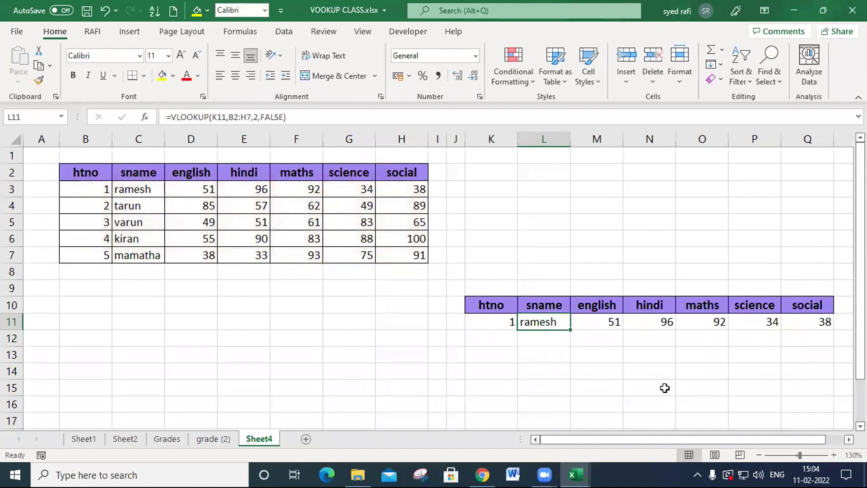
- Copy the sname VLOOKUP formula from L11 into M11 and check which references the copy uses
key("ctrl+c")
key("Right")
key("ctrl+v")
key("F2")
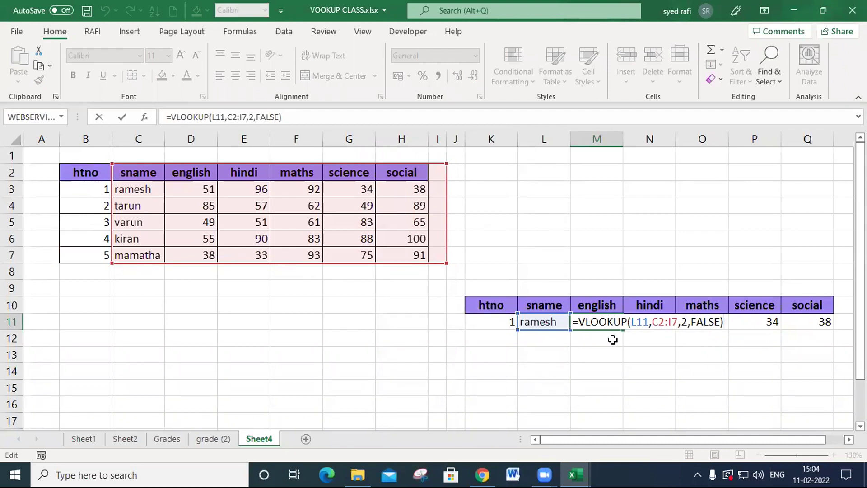
key("Return")
- Inspect the hindi formula in N11 and the maths formula in O11 to see their lookup values and table ranges
key("Up")
key("Right")
key("F2")
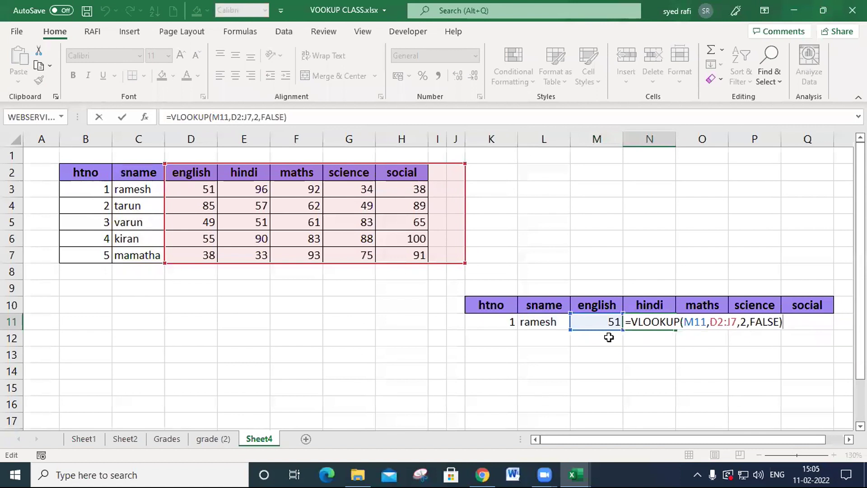
key("Return")
key("Up")
key("Right")
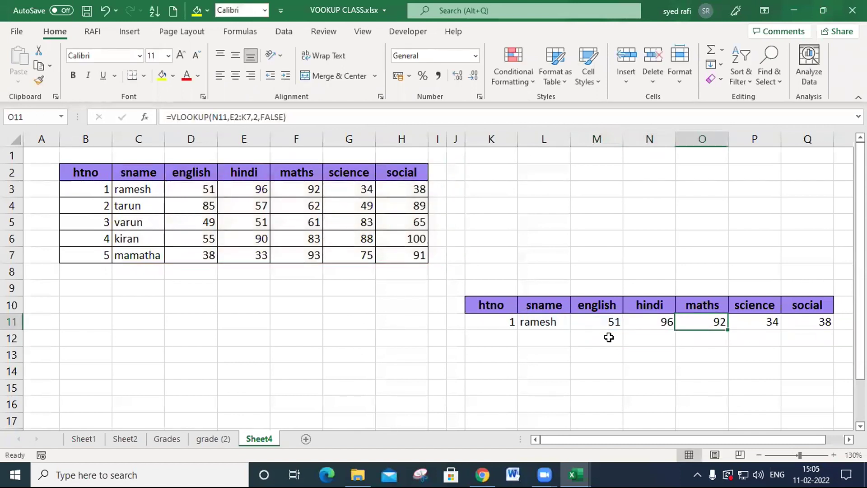
key("F2")
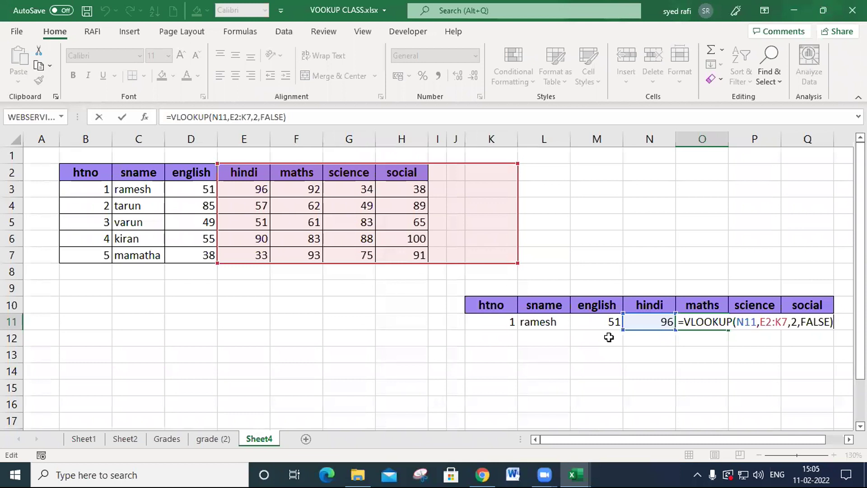
key("ctrl+Return")
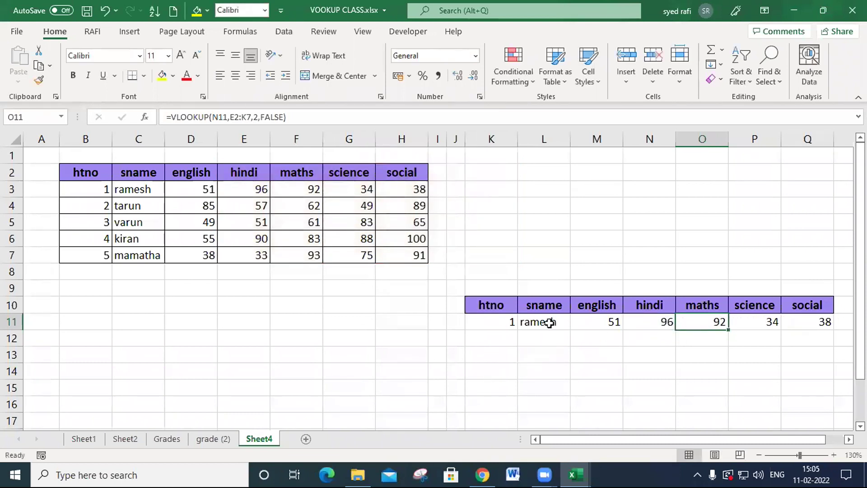
- Check the source table B2:H7 against the formula in L11, and refill that formula across to O11
left_click_drag(85, 171, 397, 254)
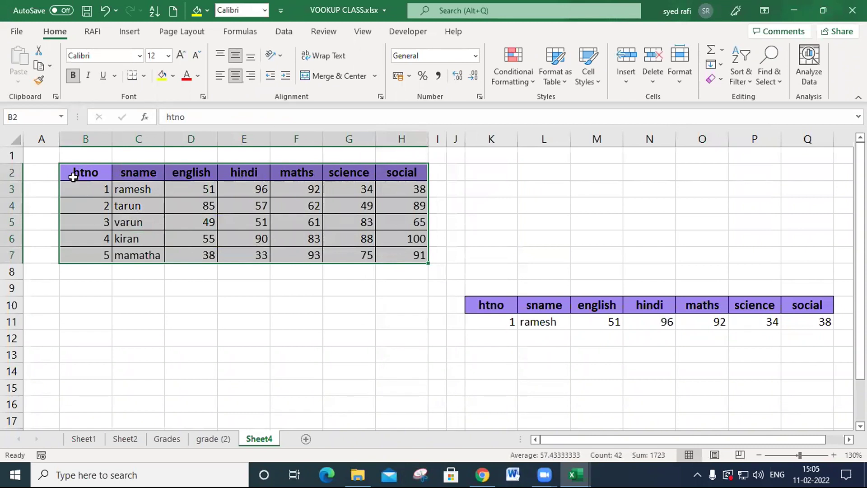
double_click(553, 322)
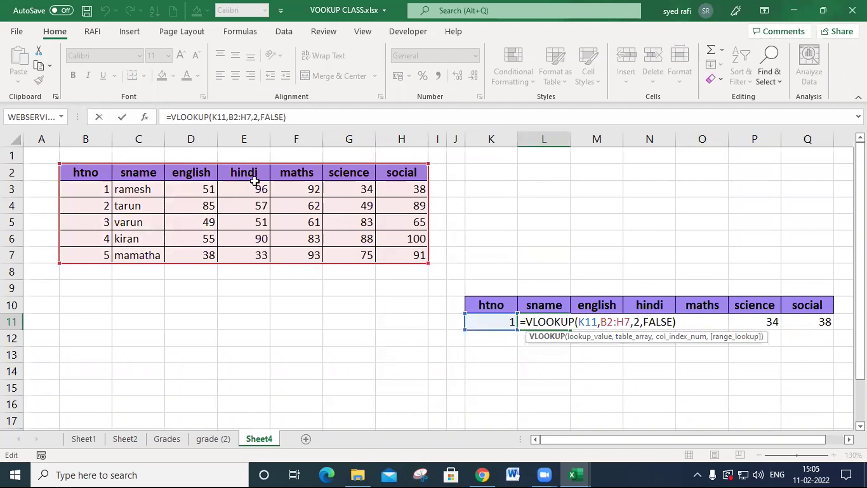
key("Return")
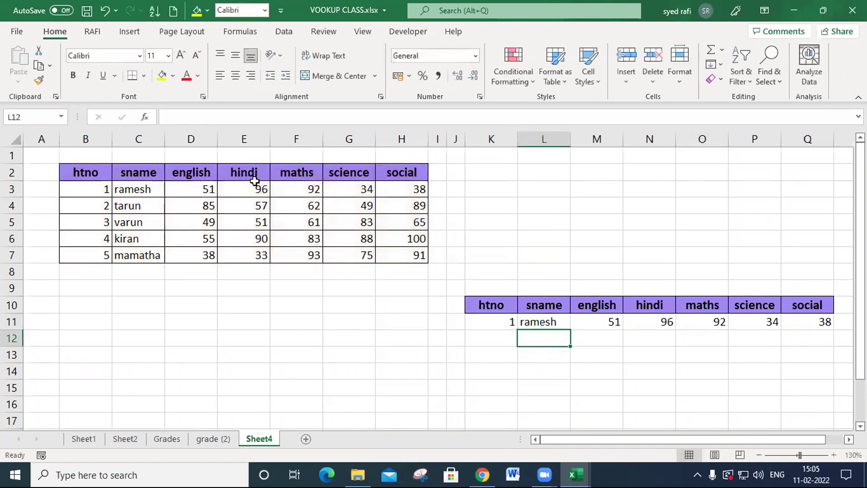
left_click(553, 314)
left_click_drag(571, 332, 650, 344)
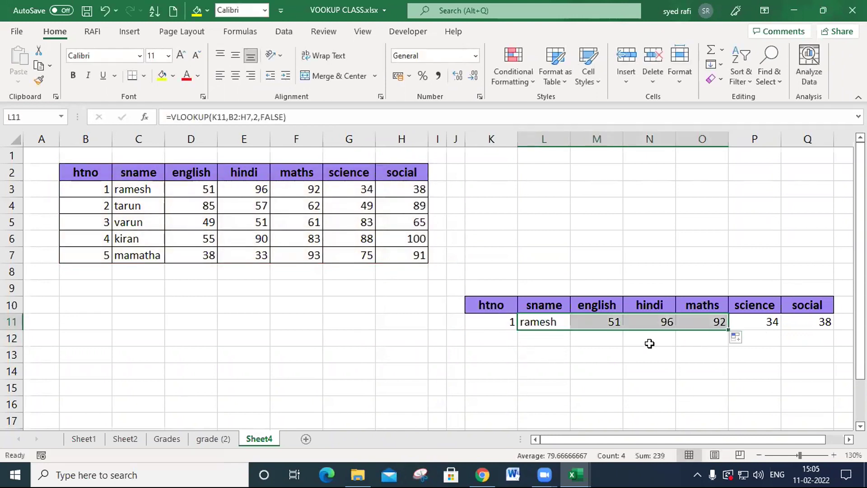
- Inspect the english formula in M11 and the hindi formula in N11 for their lookup cells and table ranges
double_click(595, 321)
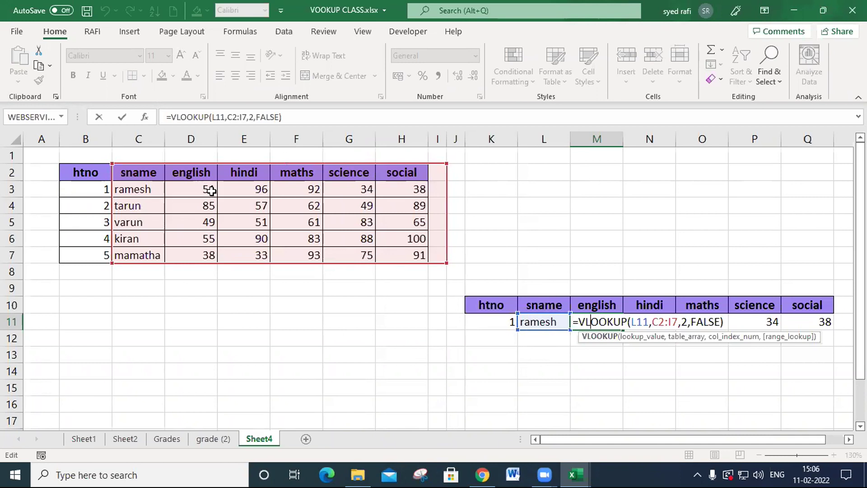
key("Return")
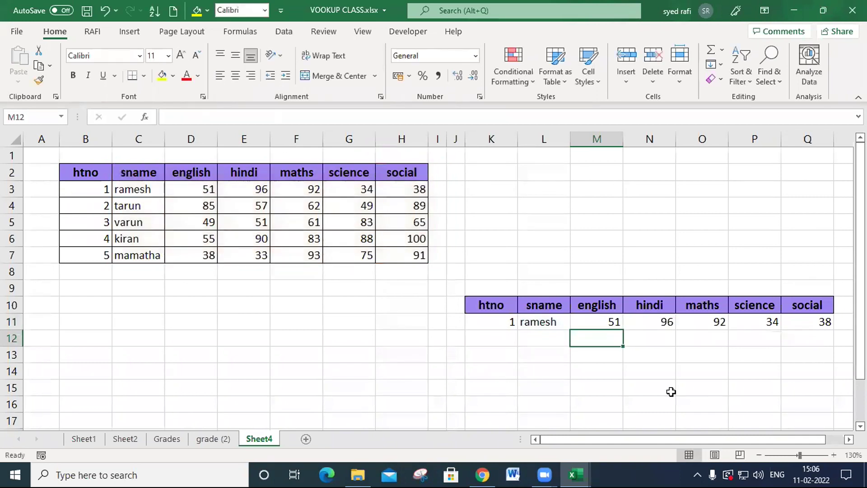
double_click(660, 329)
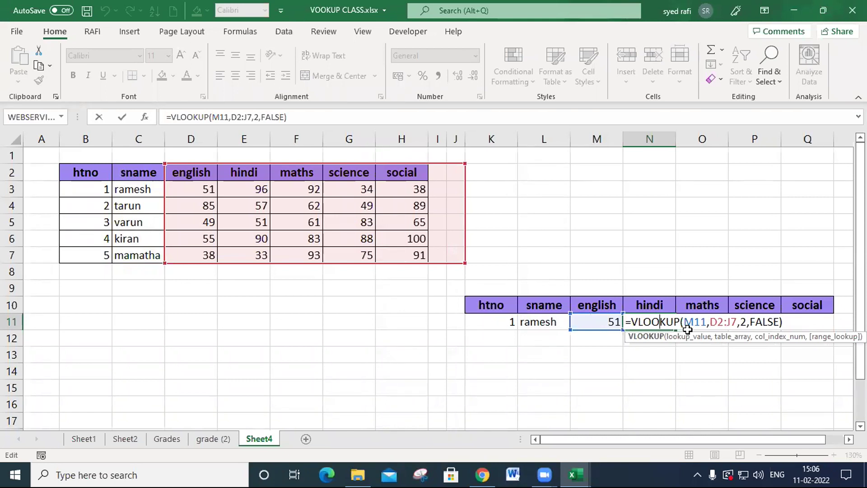
key("Return")
- Enter htno 2 in K12 and fill the lookup formulas of L11:Q11 down to row 17
left_click_drag(613, 328, 827, 422)
left_click(505, 339)
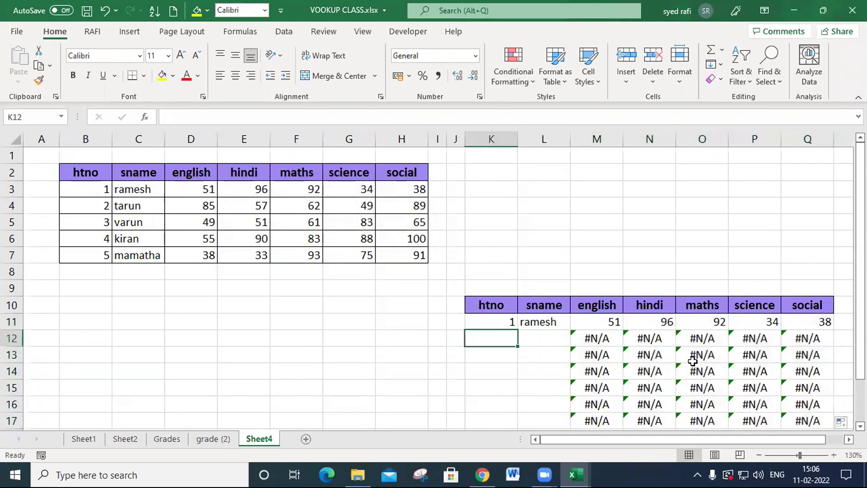
type("2")
key("Return")
left_click(525, 321)
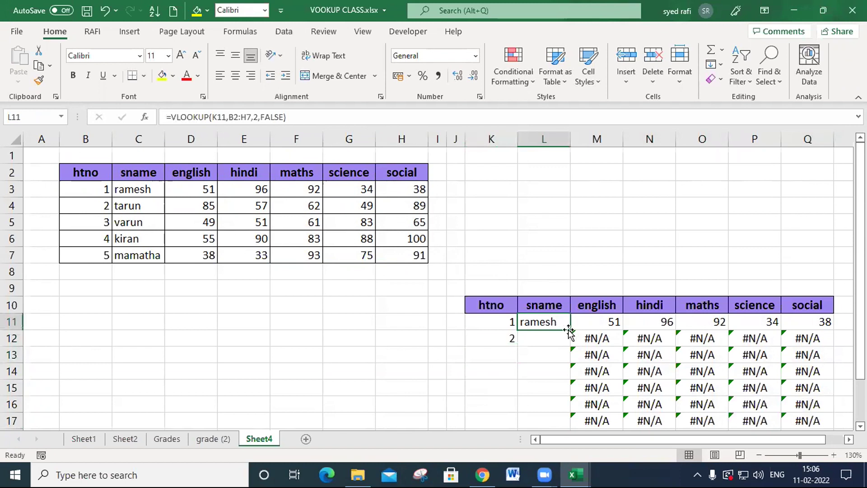
left_click_drag(569, 330, 570, 425)
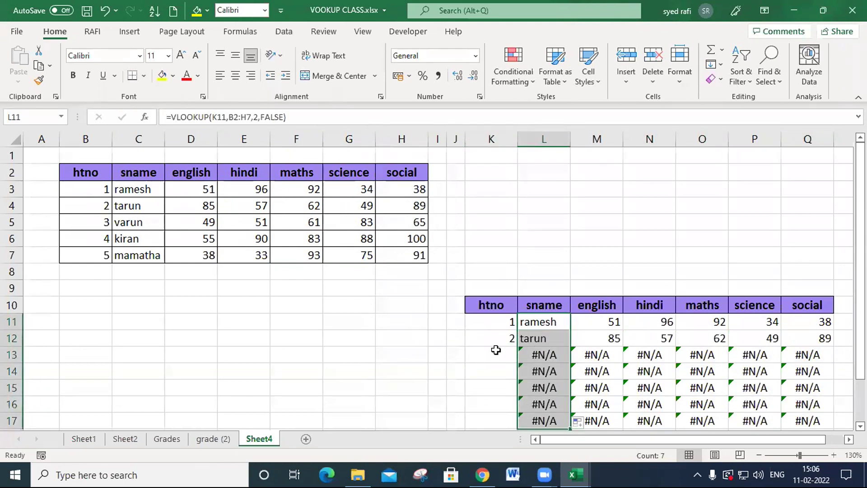
- Enter htno 3 in K13 and htno 4 in K14
left_click(496, 350)
type("3")
left_click(500, 381)
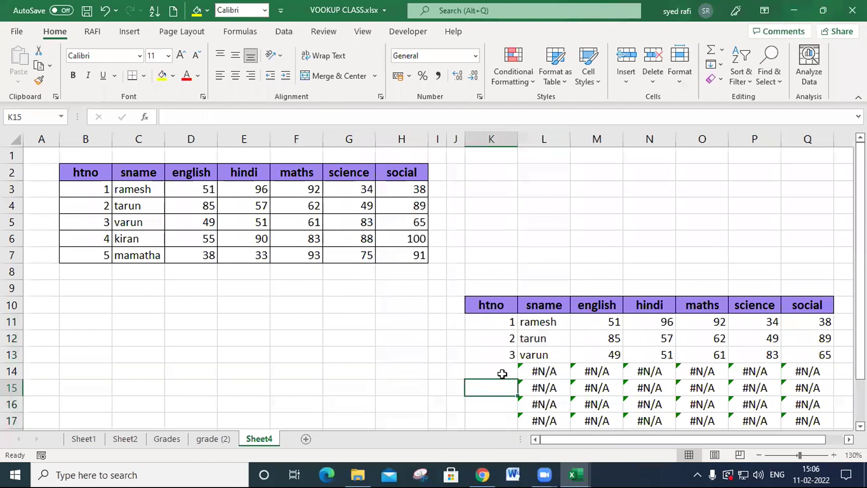
left_click(502, 371)
type("4")
left_click(511, 393)
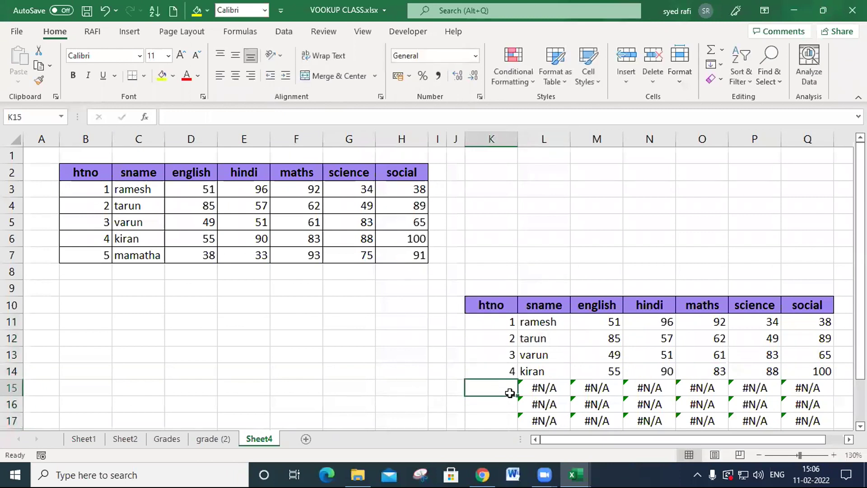
- Enter the repeated htno values 1, 2 and 3 in K15, K16 and K17
type("1")
left_click(607, 392)
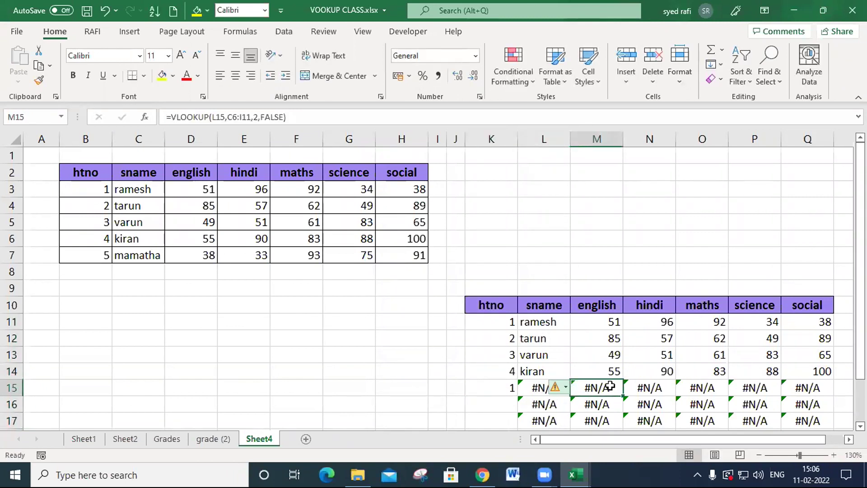
left_click(502, 401)
type("2")
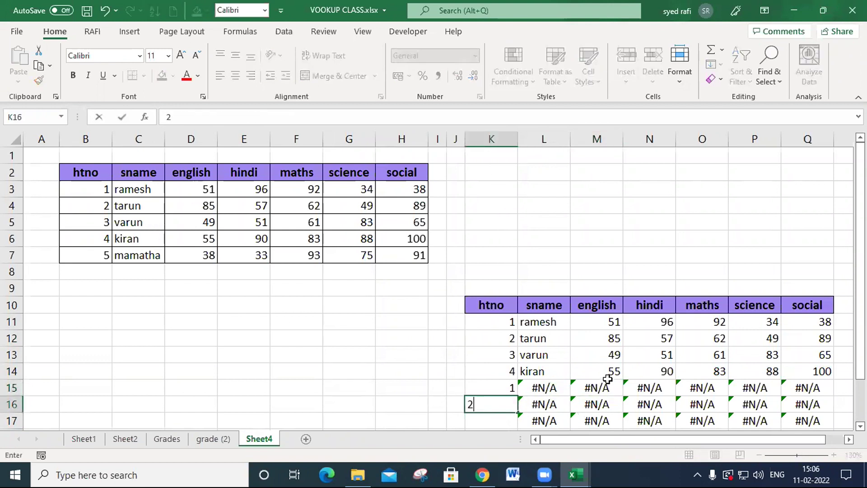
scroll(596, 368, "down", 2)
left_click(597, 368)
left_click(503, 326)
type("3")
left_click(592, 359)
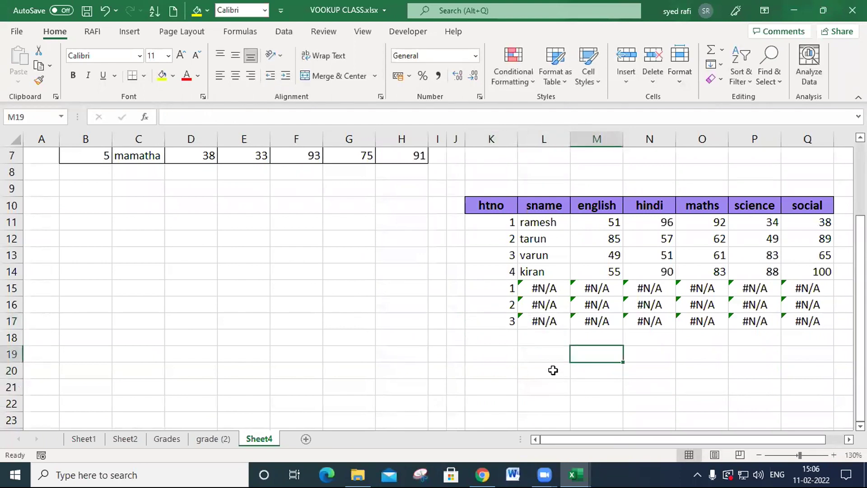
- Inspect the sname formulas in L16 and L15 to see which table ranges they reference
scroll(533, 338, "up", 1)
double_click(553, 354)
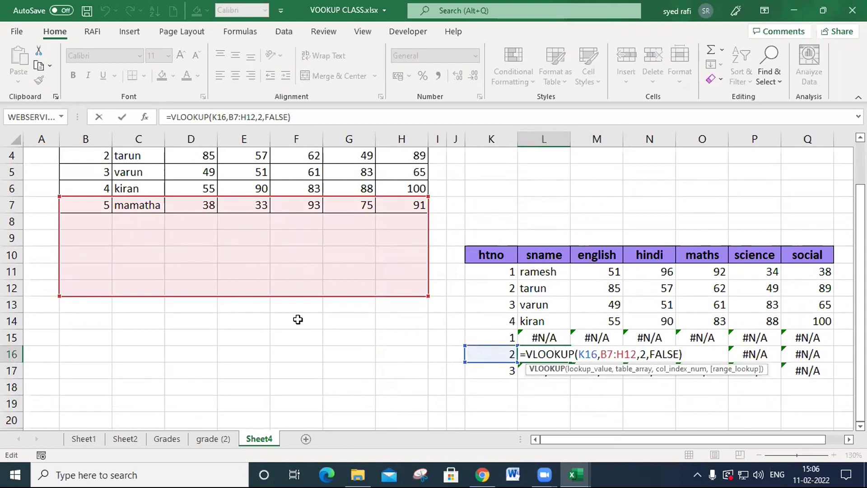
key("Return")
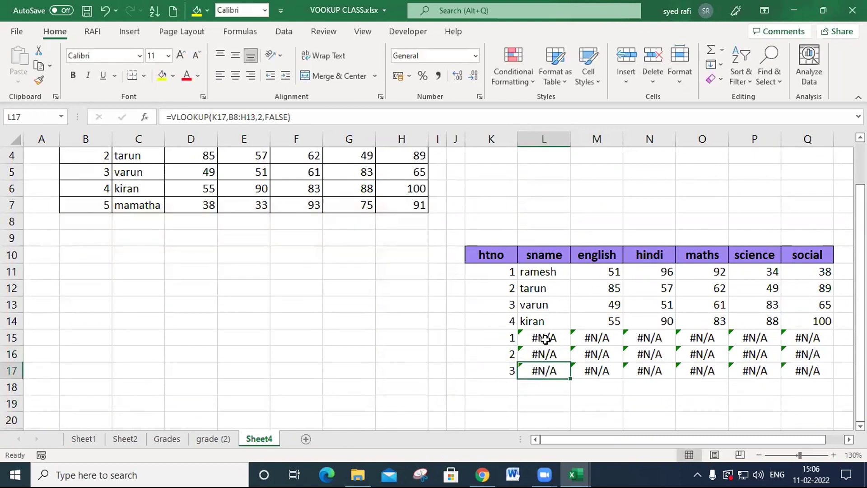
double_click(545, 338)
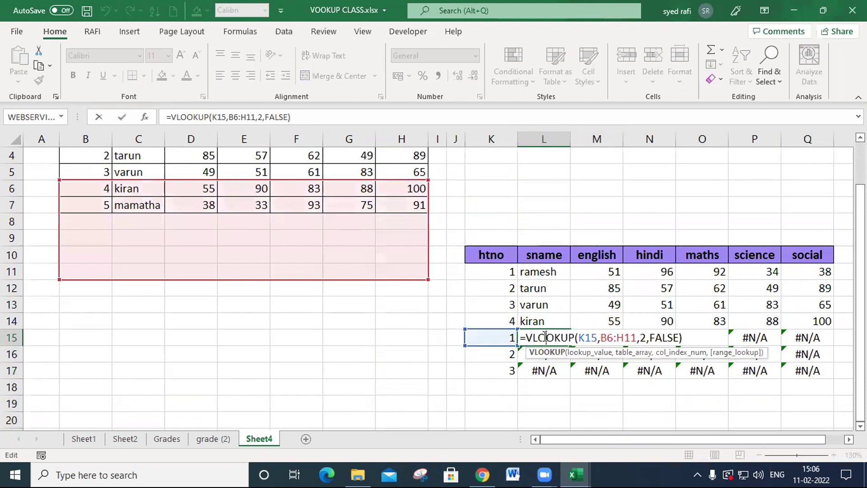
key("Escape")
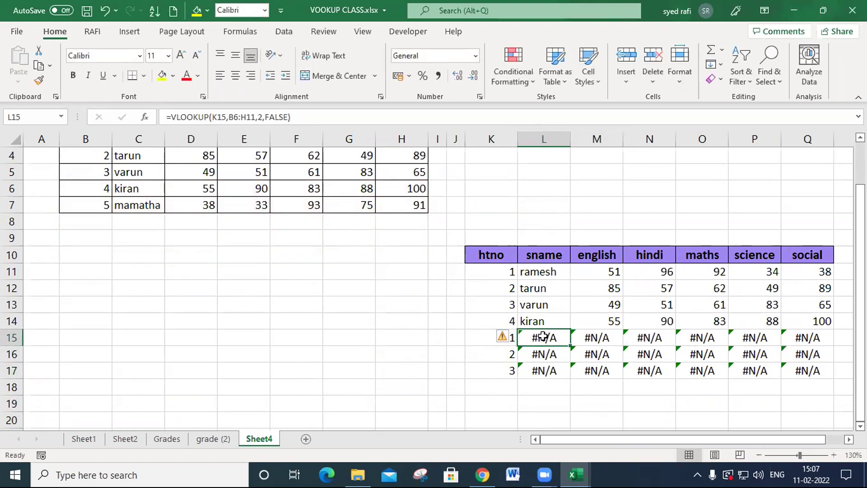
- Clear the lookup formulas from L12:Q17, keeping row 11 and the htno values
left_click_drag(537, 287, 821, 368)
key("Delete")
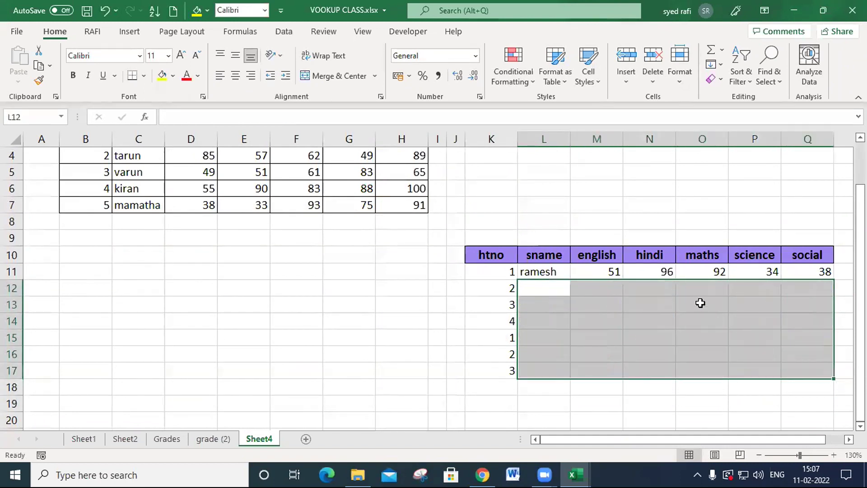
left_click(608, 272)
- Compare the table ranges used by the sname formula in L11 and the english formula in M11
double_click(539, 272)
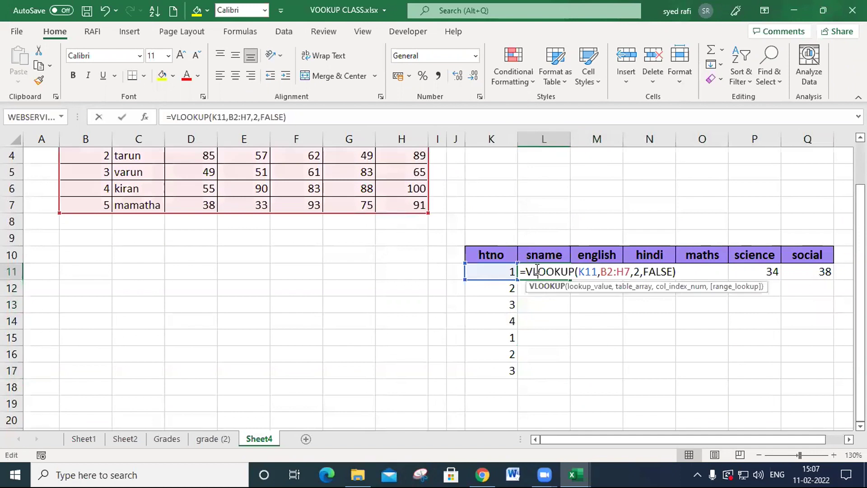
key("Return")
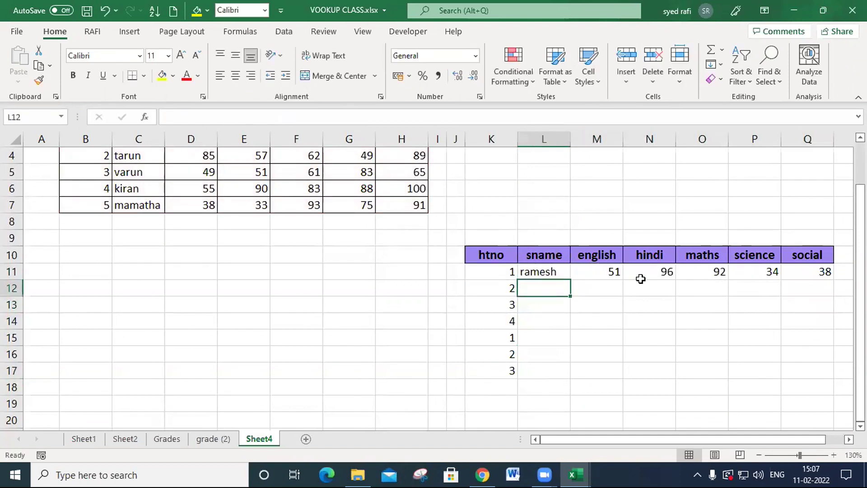
left_click(604, 271)
double_click(605, 271)
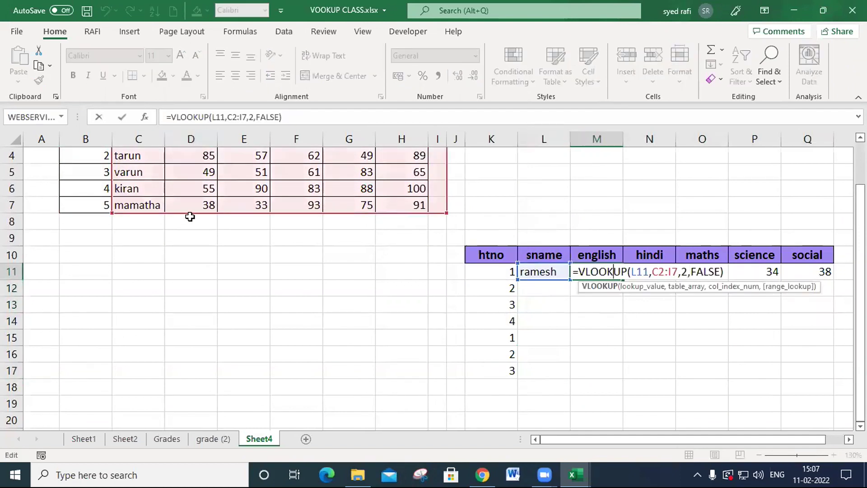
key("Escape")
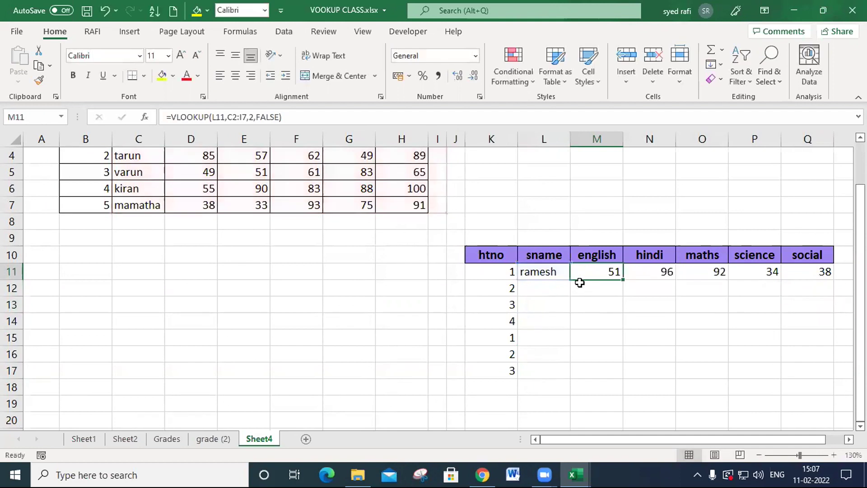
- Make the table range B2:H7 an absolute reference in the VLOOKUP formula in L11
double_click(553, 272)
left_click_drag(601, 271, 630, 271)
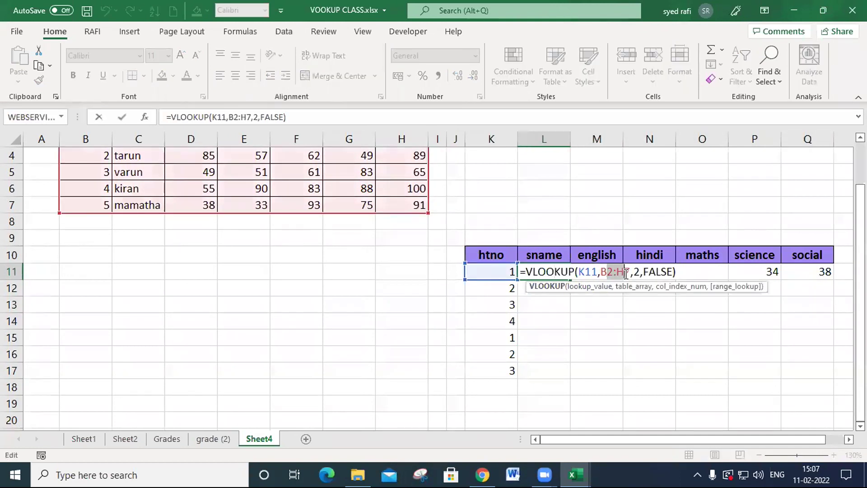
key("F4")
key("Return")
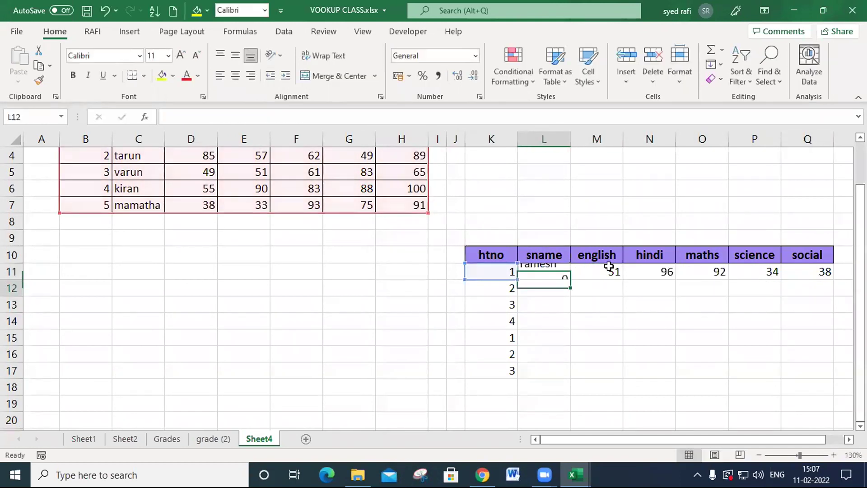
- Fill the sname formula from L11 across to Q11 and check the absolute table range in L11
left_click(555, 276)
left_click_drag(566, 281, 806, 275)
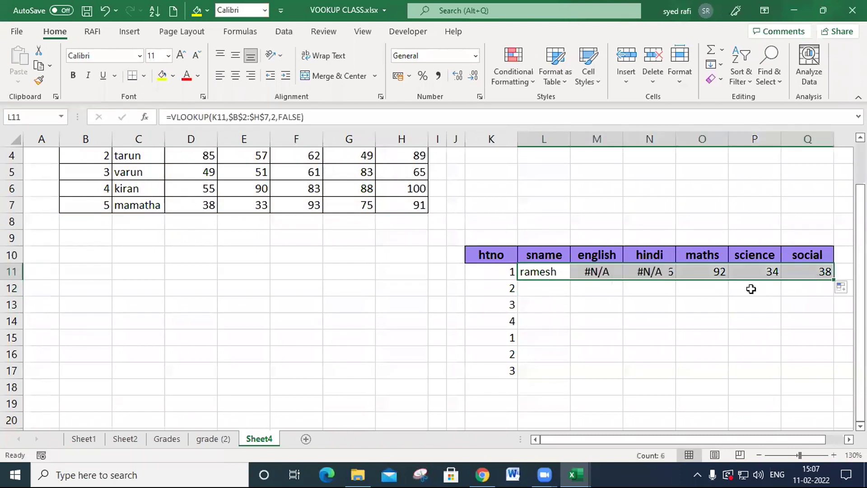
double_click(546, 271)
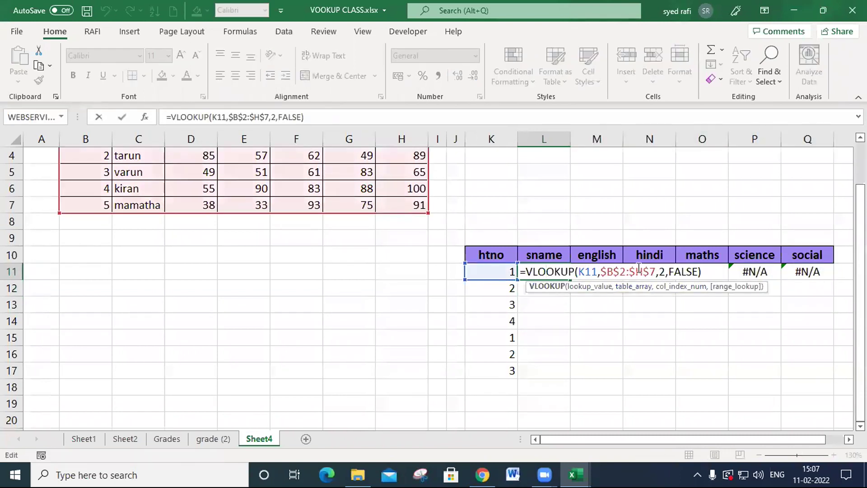
key("Escape")
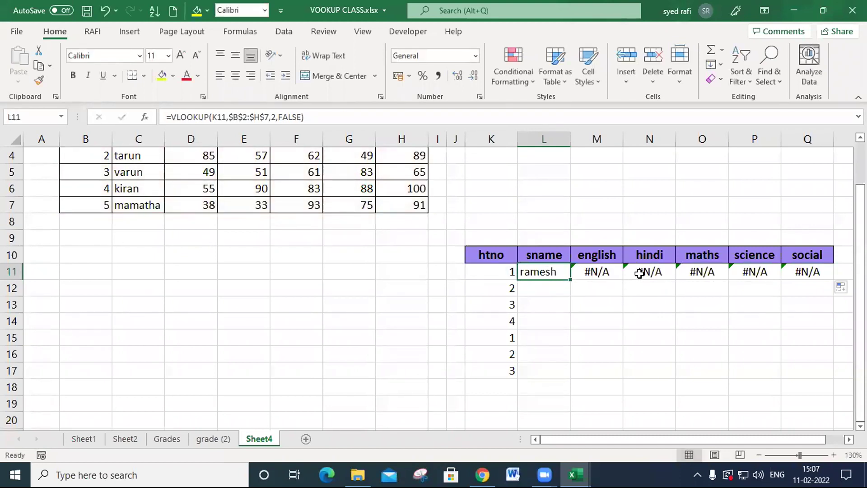
- Inspect the filled formulas in N11, P11 and Q11 to see which table range each one uses
double_click(637, 275)
scroll(261, 252, "up", 1)
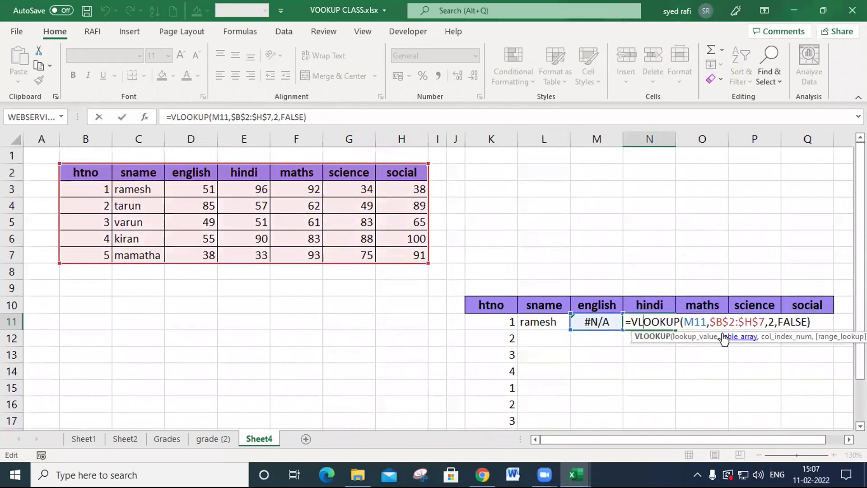
key("Escape")
double_click(746, 320)
key("Escape")
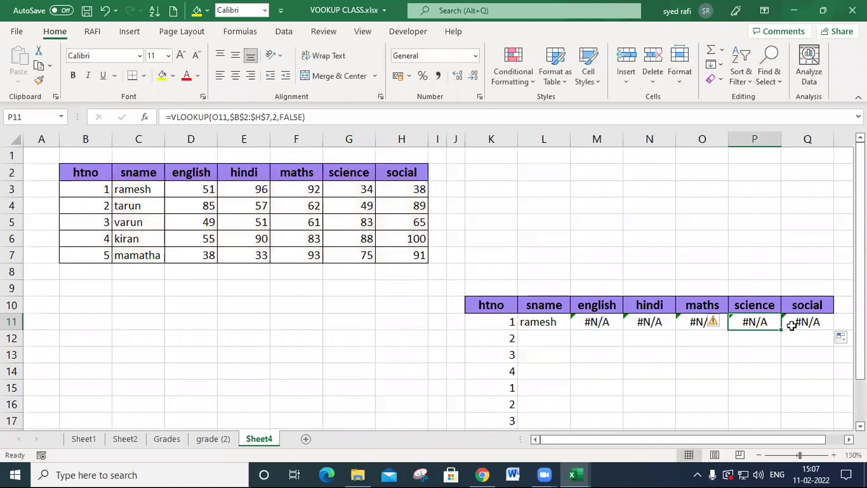
double_click(792, 326)
key("Escape")
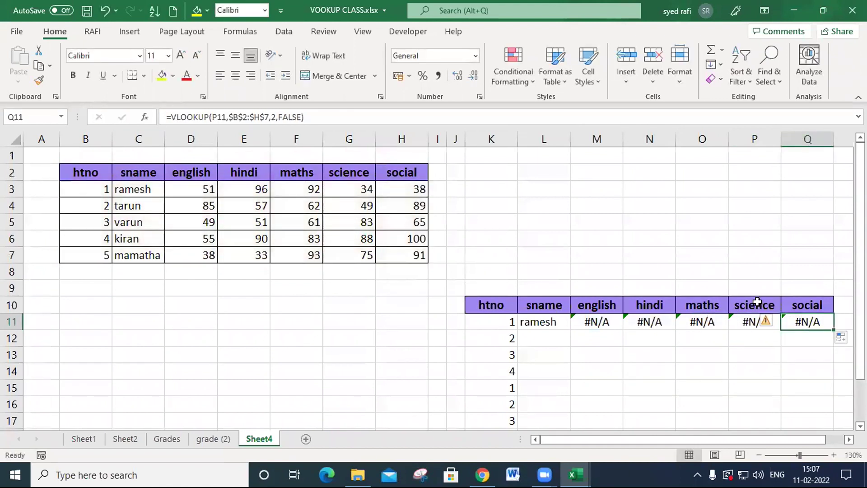
- Inspect which lookup value cells the english formula in M11 and the hindi formula in N11 reference
left_click(598, 301)
double_click(586, 323)
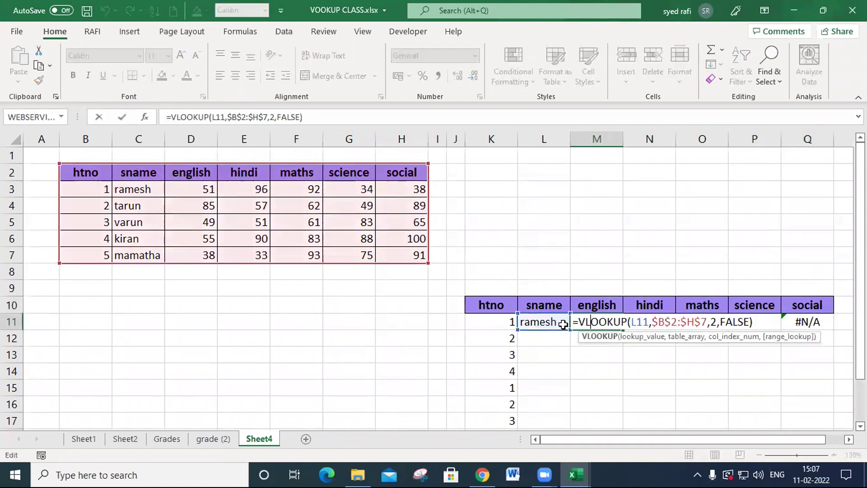
key("Escape")
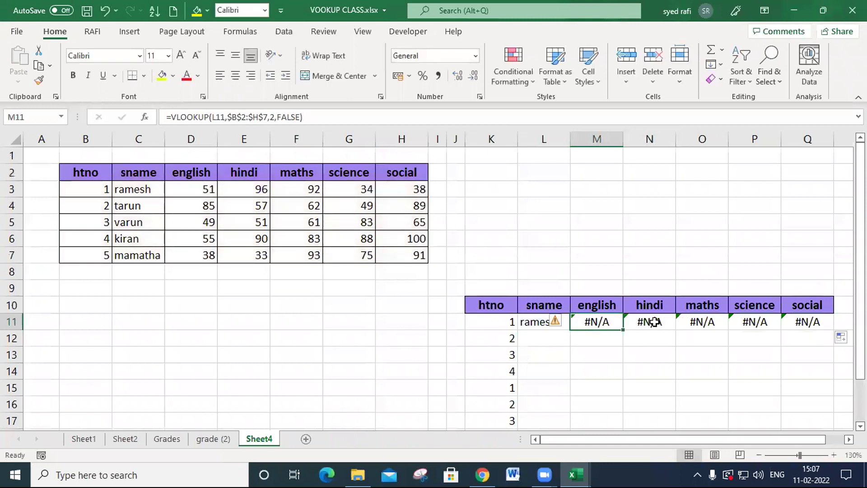
double_click(655, 322)
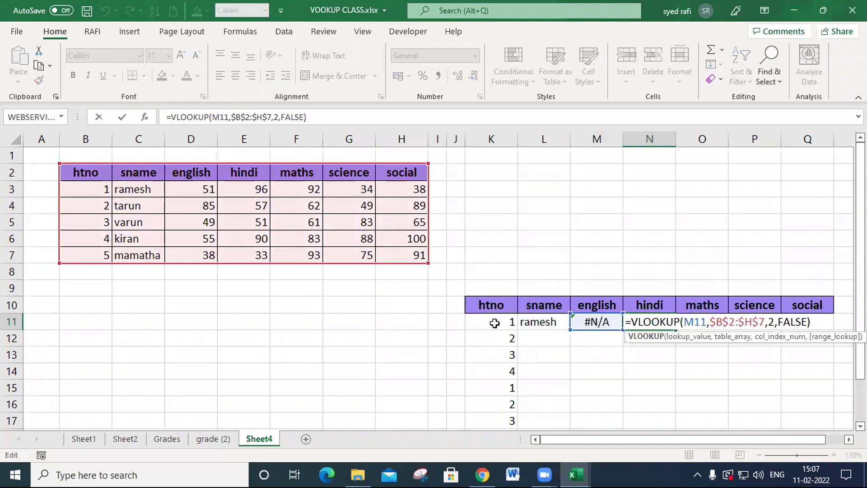
key("Escape")
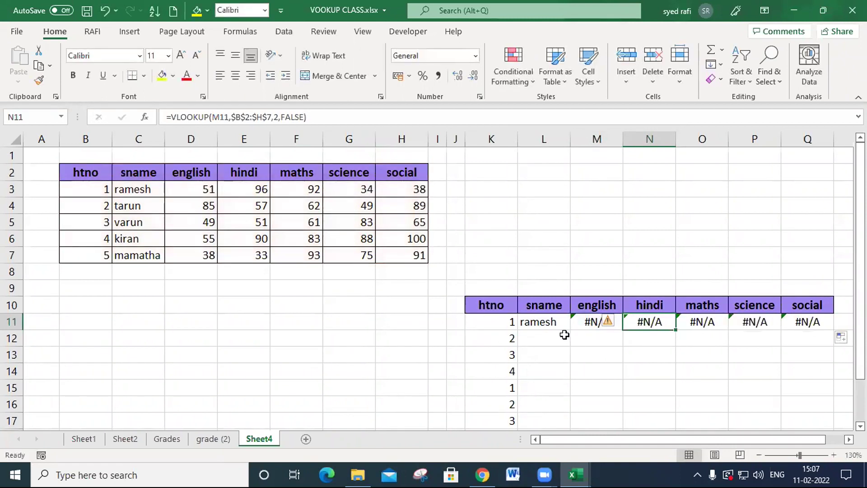
- Compare the lookup value references in the sname, english and hindi formulas of row 11
double_click(552, 321)
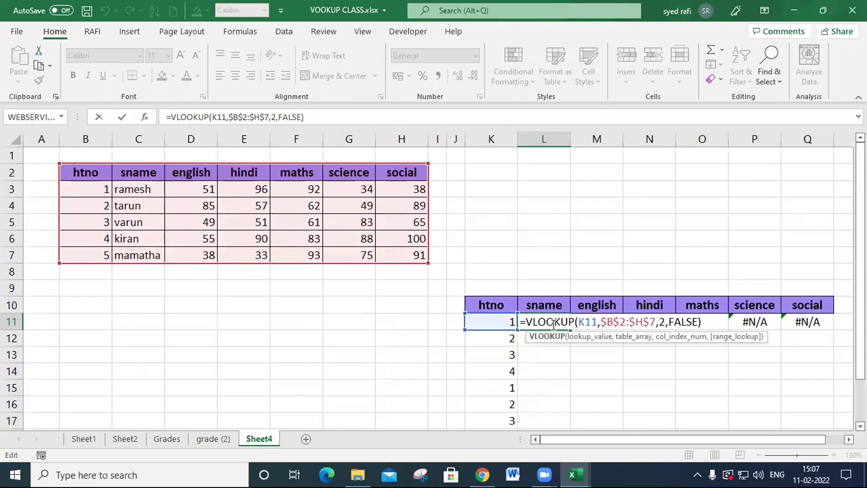
key("Escape")
left_click(606, 321)
double_click(606, 321)
key("Escape")
double_click(659, 321)
key("Escape")
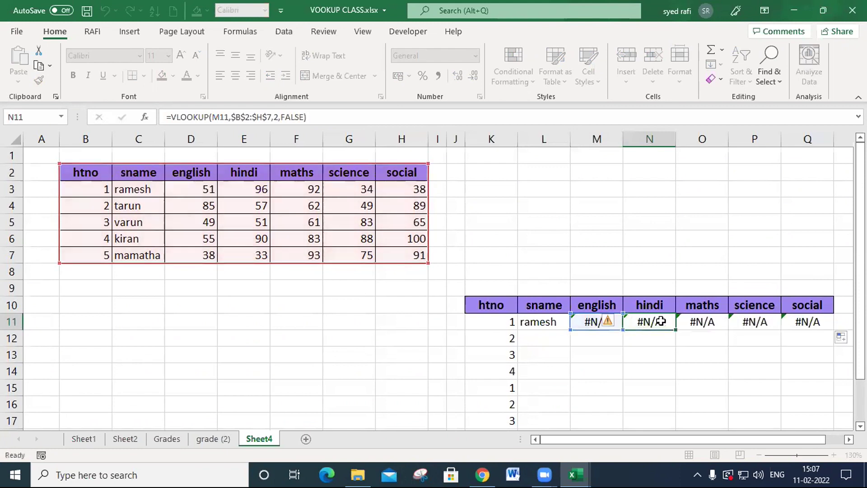
- Lock the lookup column in the L11 formula by changing the lookup value to $K11, and fill the formula across to Q11
left_click(559, 321)
double_click(556, 321)
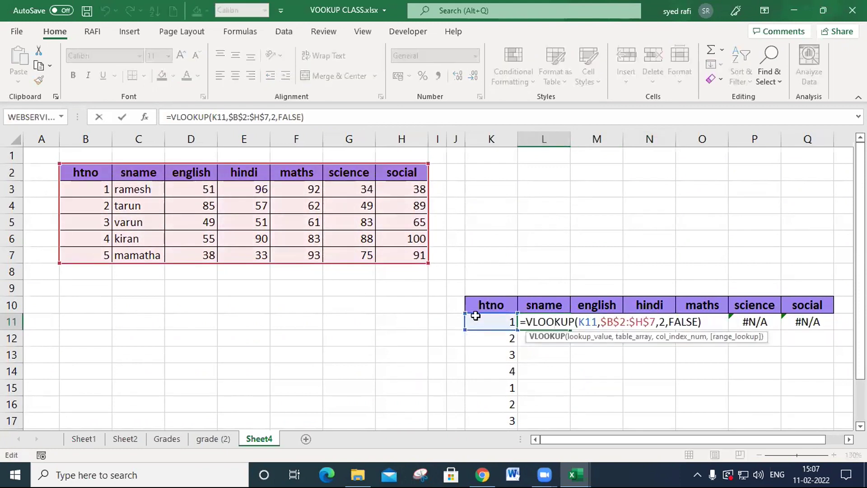
left_click(579, 322)
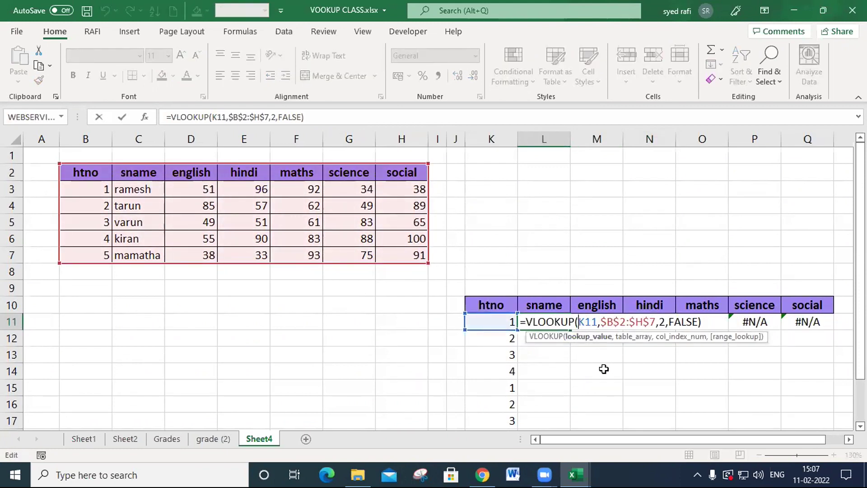
type("$")
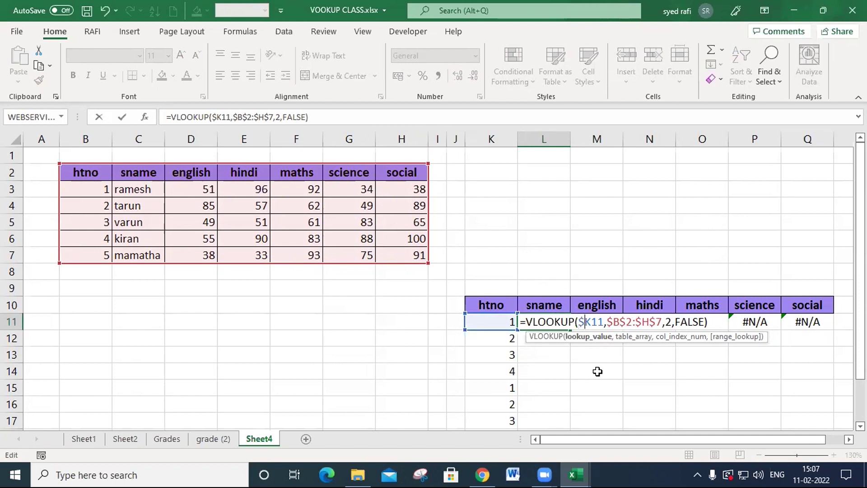
key("Return")
left_click(544, 322)
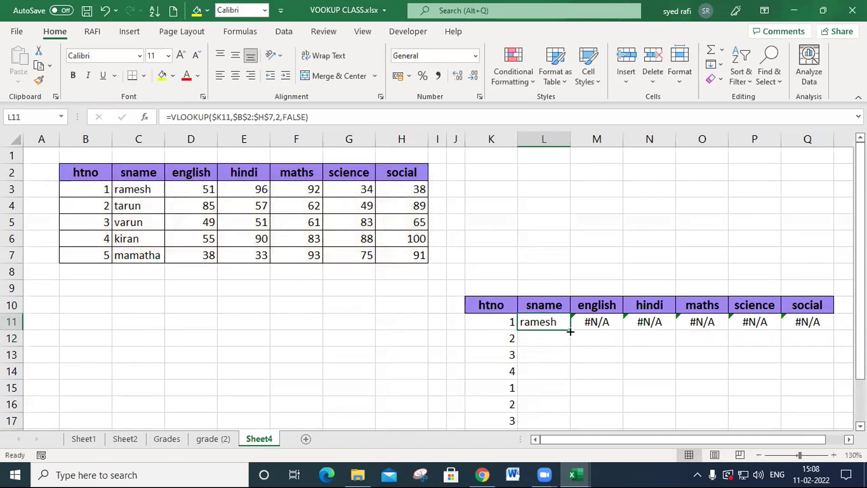
left_click_drag(732, 338, 820, 339)
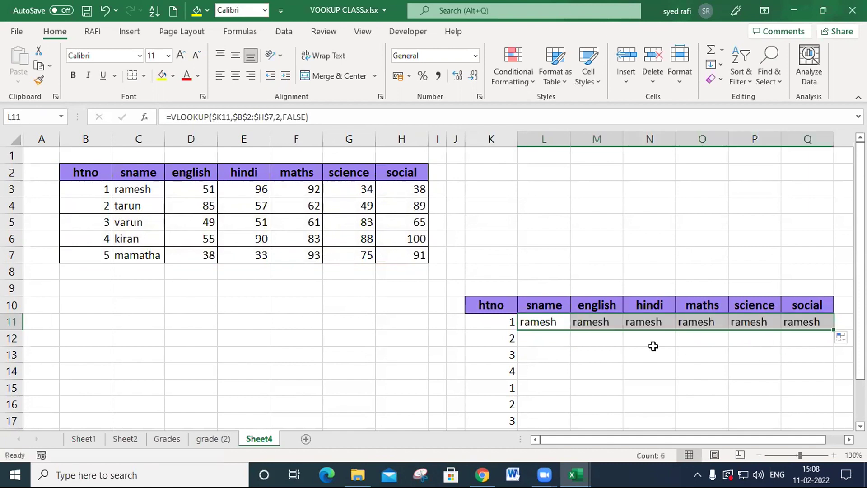
- Set the column index number to 3 in the english formula in M11
double_click(606, 322)
left_click(720, 337)
left_click(720, 338)
type("3")
key("Return")
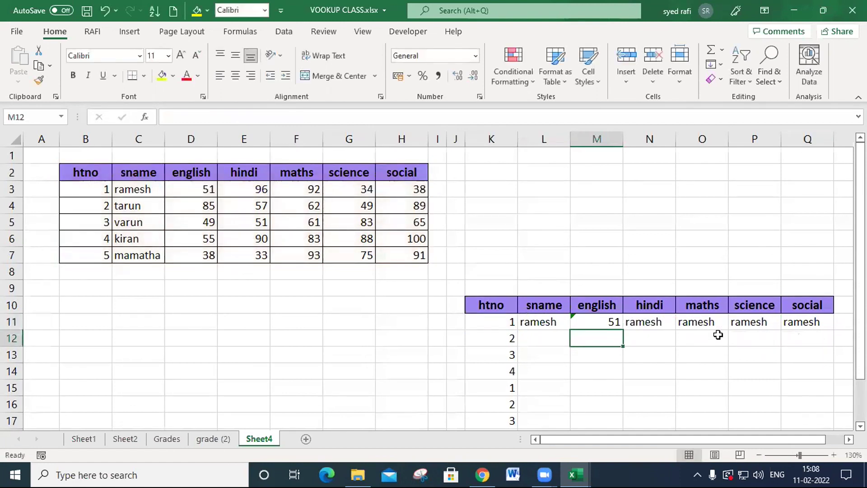
- Set the column index number to 4 in the hindi formula in N11
key("Up")
key("Right")
key("F2")
key("Left")
key("Left")
key("Left")
key("Left")
key("Left")
key("Left")
key("Left")
key("BackSpace")
type("4")
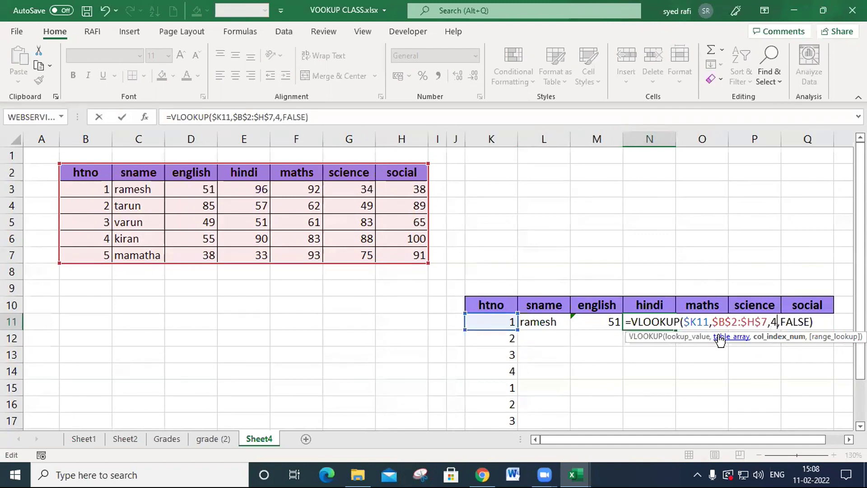
key("Return")
- Set the column index number to 5 in the maths formula in O11
key("Up")
key("Right")
key("F2")
key("Left")
key("Left")
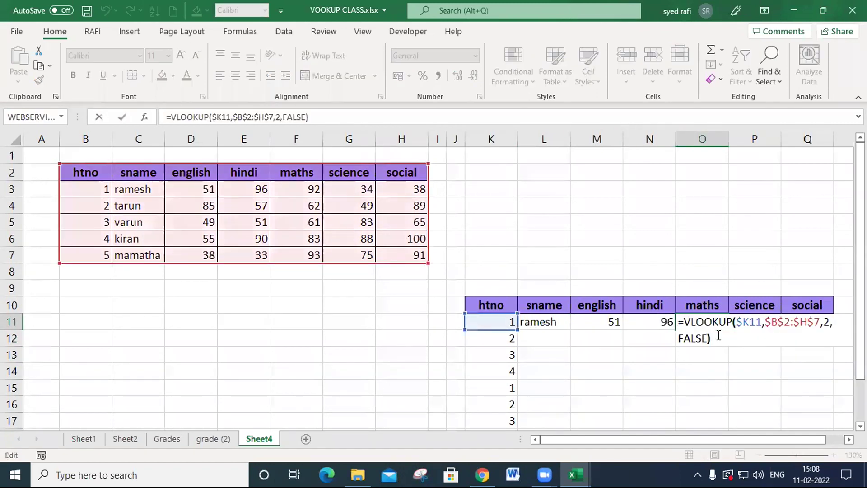
key("Left")
key("Left")
key("Left")
key("BackSpace")
type("5")
key("Return")
- Set the column index number to 6 in the science formula in P11
key("Up")
key("Right")
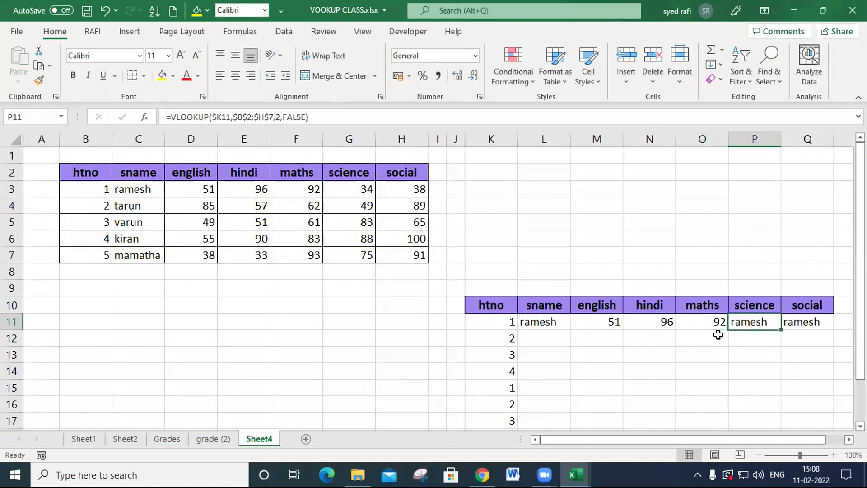
key("F2")
key("Left")
key("Left")
key("Left")
key("Left")
key("Left")
key("Left")
key("Left")
key("BackSpace")
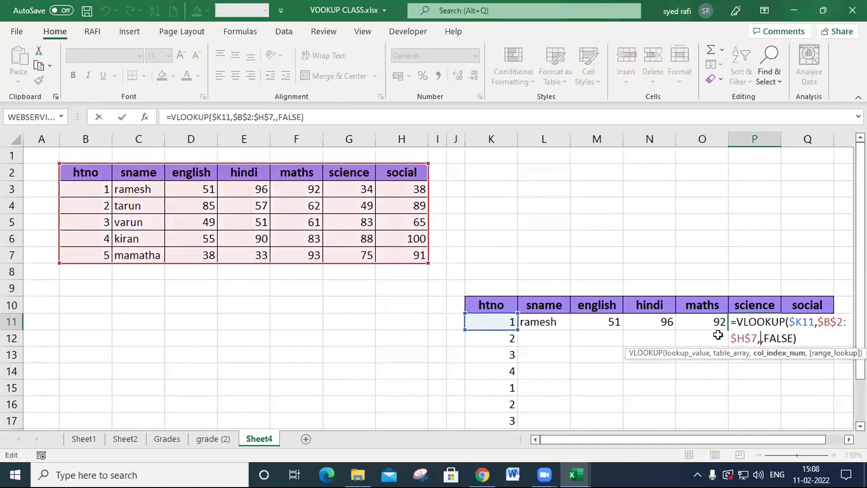
type("6")
key("Return")
- Set the column index number to 7 in the social formula in Q11
key("Up")
key("Right")
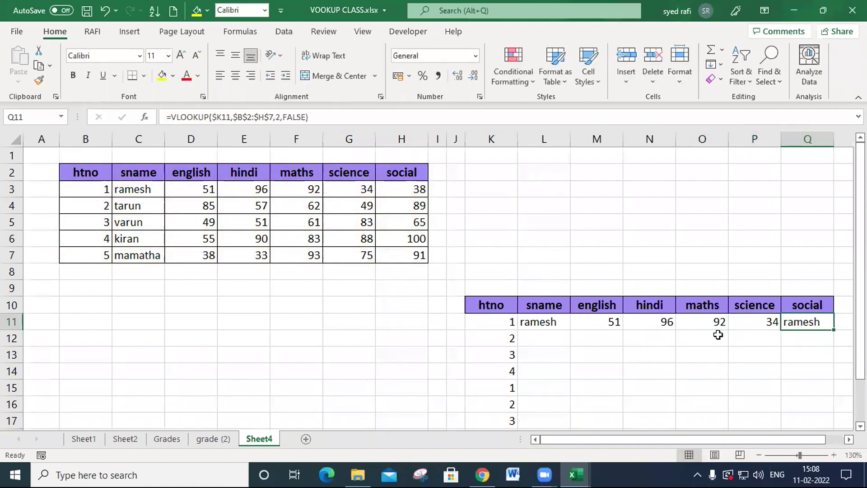
key("F2")
key("Left")
key("Left")
key("Left")
key("Left")
key("Left")
key("Left")
key("Left")
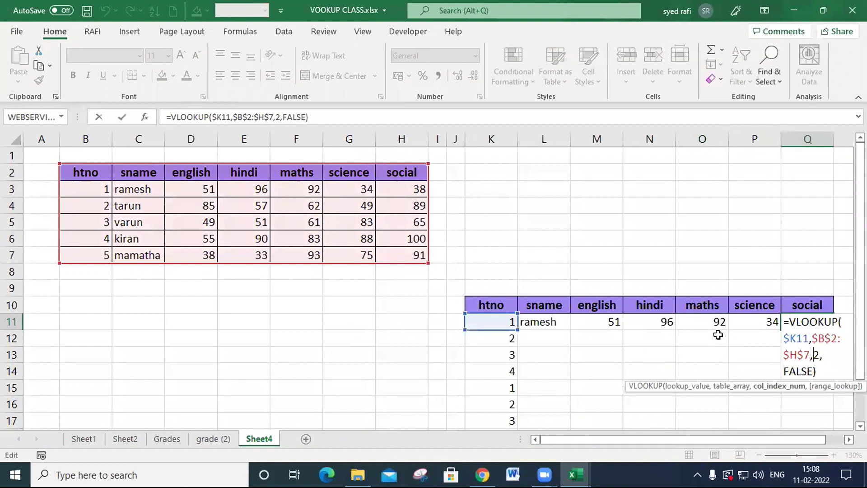
key("BackSpace")
type("7")
key("Return")
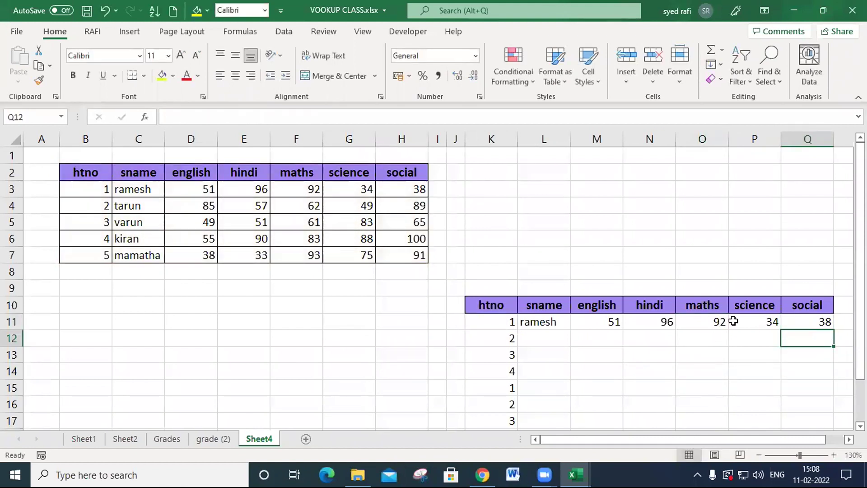
- Fill the row 11 lookup formulas in L11:Q11 down through row 20
left_click_drag(548, 321, 818, 307)
left_click_drag(764, 336, 764, 336)
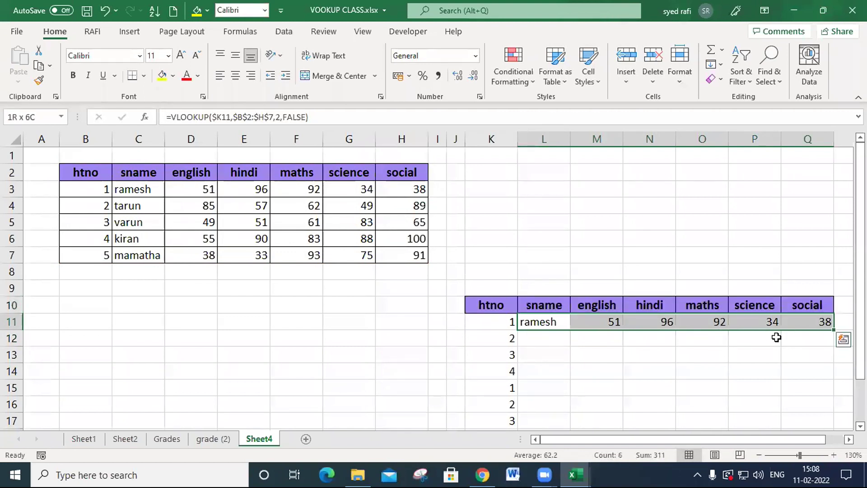
left_click_drag(827, 332, 826, 406)
- Enter htno 1 in each of the cells K18, K19 and K20
left_click(508, 370)
type("1")
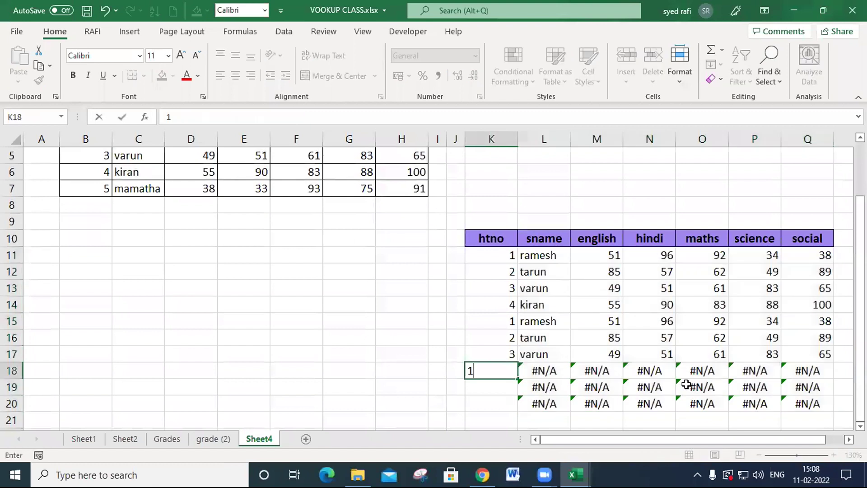
key("Return")
type("1")
key("Return")
type("1")
key("Return")
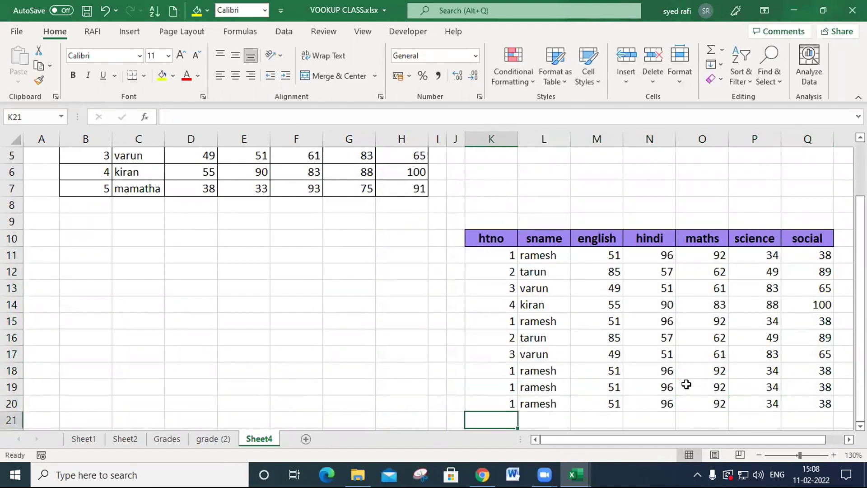
- Examine the column-locked lookup value $K11 in the sname formula in L11
double_click(557, 257)
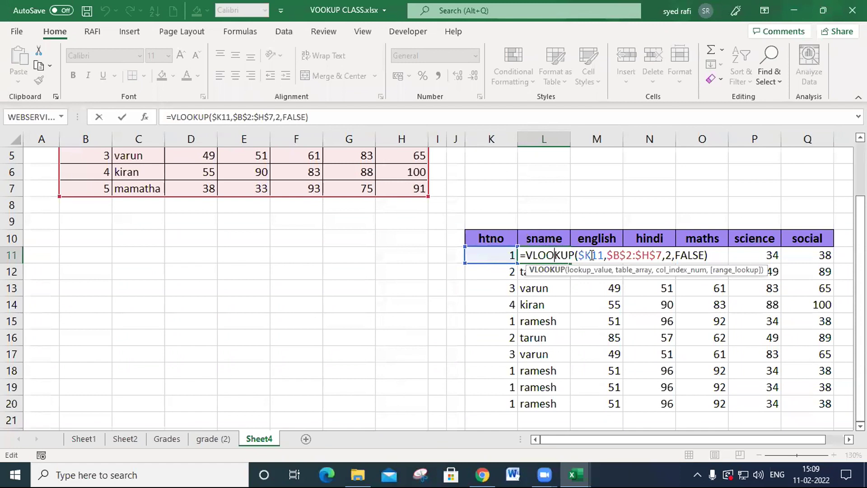
left_click_drag(580, 256, 586, 256)
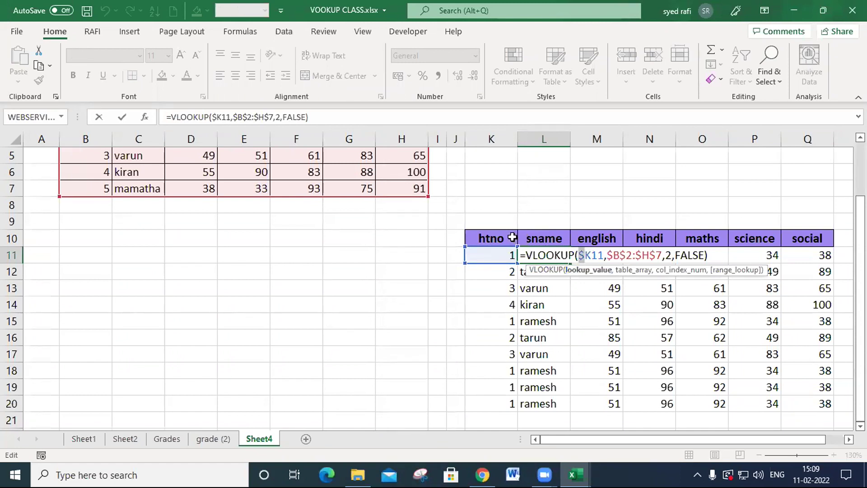
key("Return")
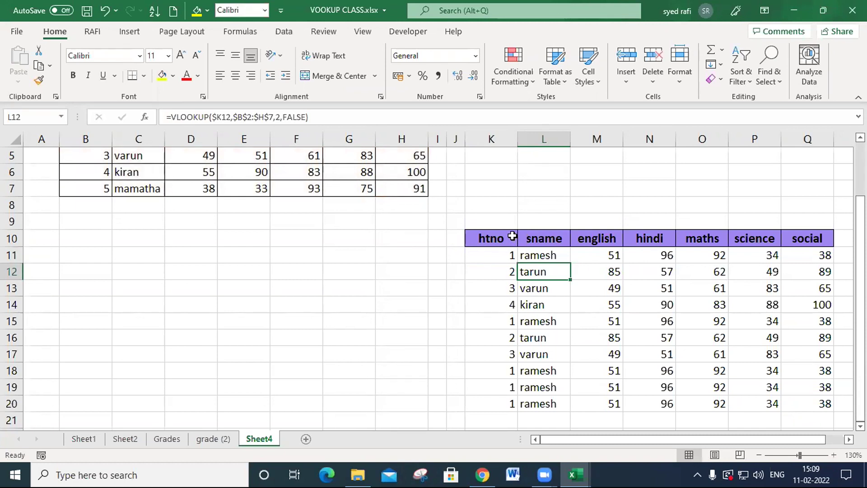
double_click(555, 256)
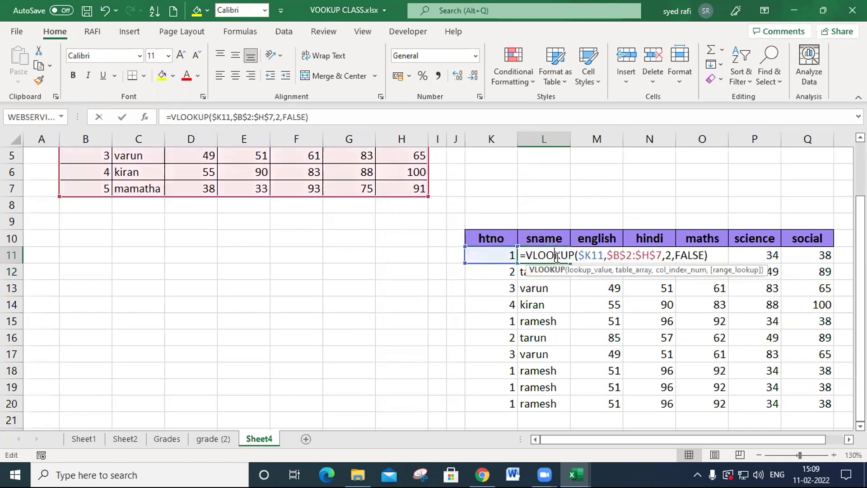
left_click_drag(581, 254, 604, 255)
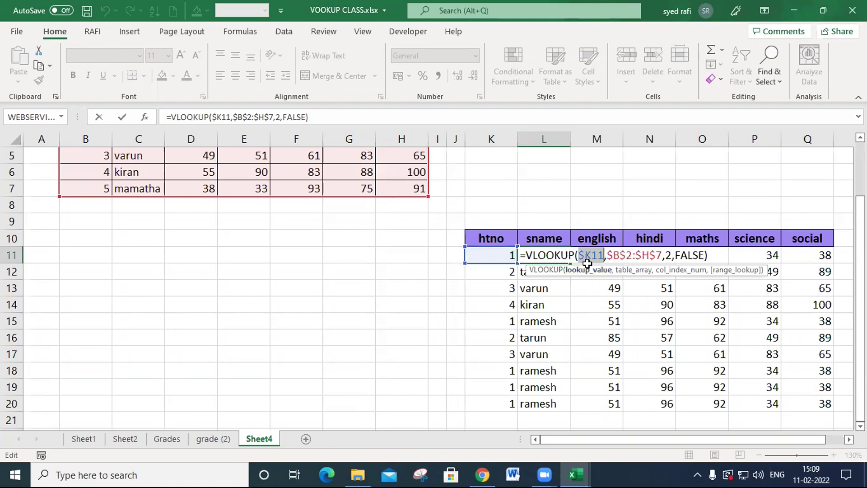
- Clear all lookup formulas from L11:Q20, keep the htno values, and return to cell L11
left_click_drag(591, 256, 803, 400)
key("Escape")
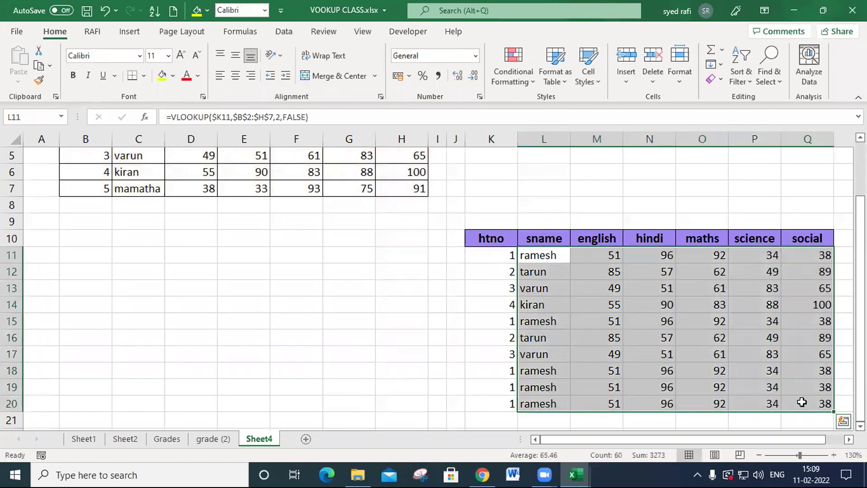
key("Delete")
scroll(548, 321, "up", 2)
left_click(551, 321)
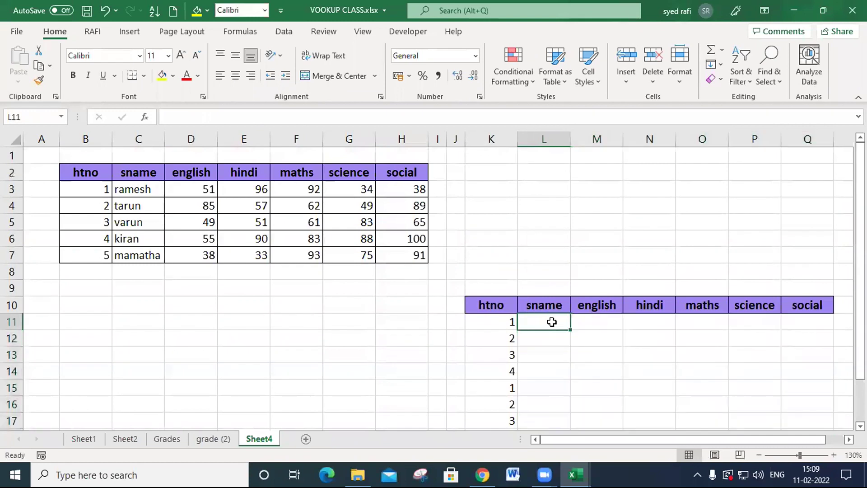
type("=vlookup(")
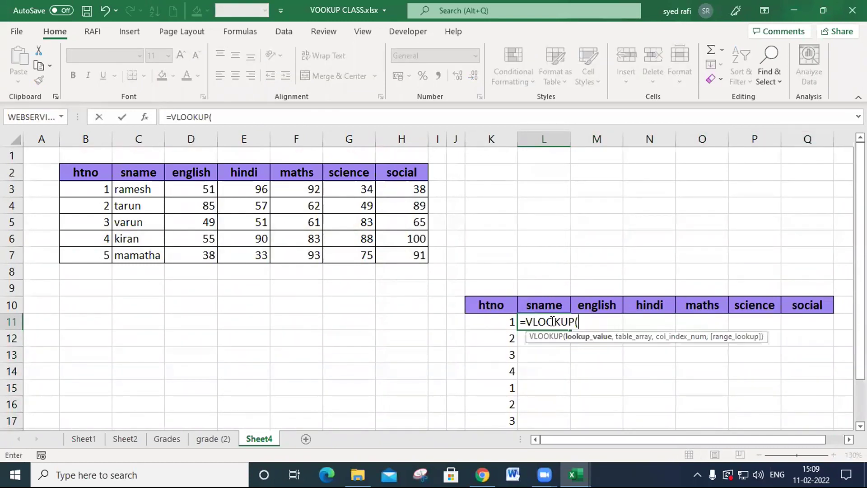
left_click(492, 325)
type(",")
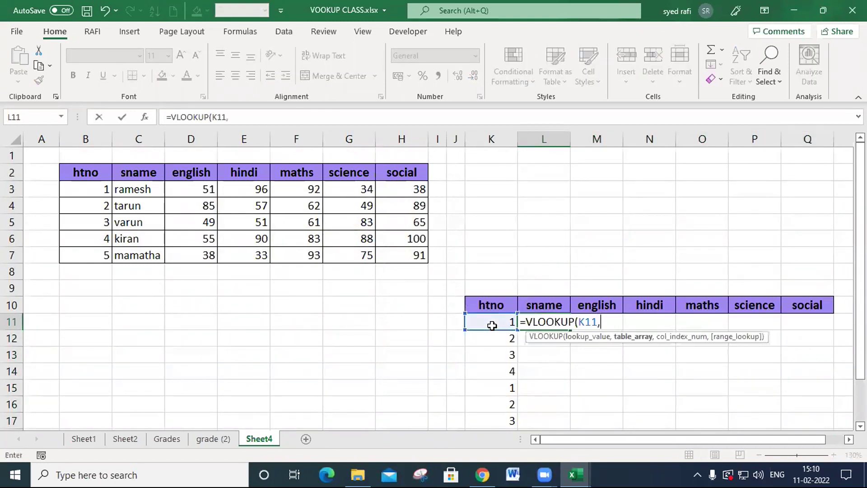
left_click_drag(101, 136, 405, 140)
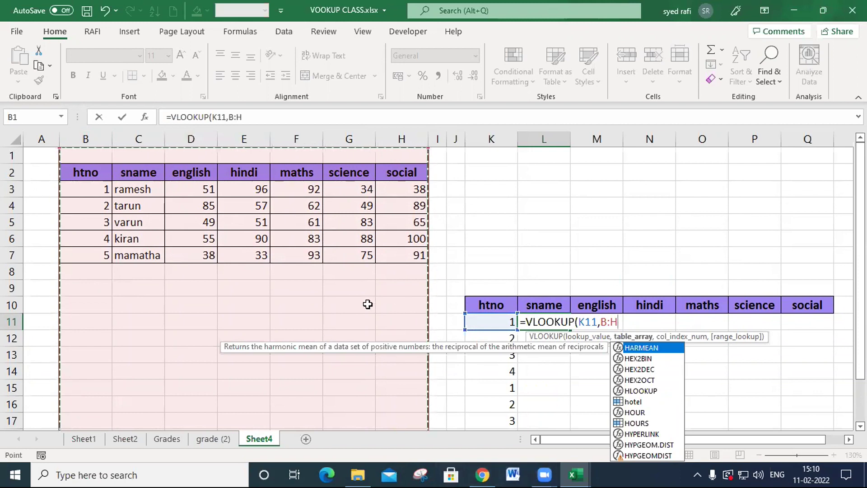
key("Escape")
key("Escape")
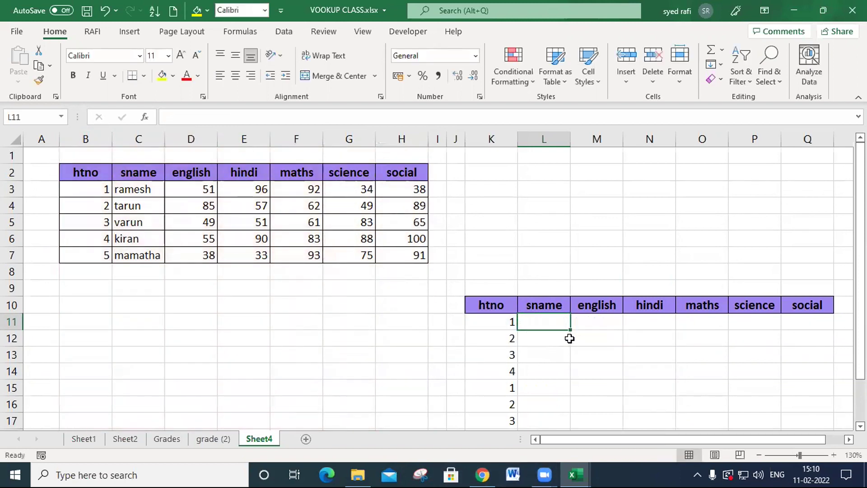
- Undo the clearing of the lookup formulas and enter htno 6 with a new student's name in B8:C8
key("ctrl+z")
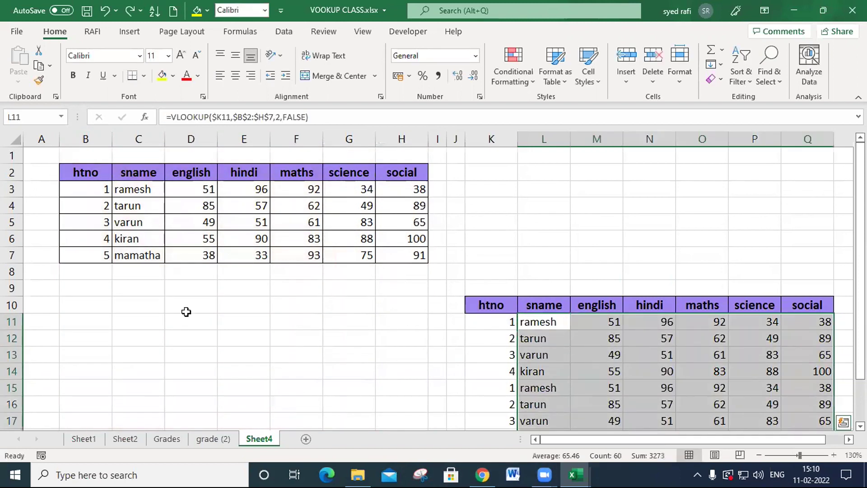
left_click(112, 274)
type("6")
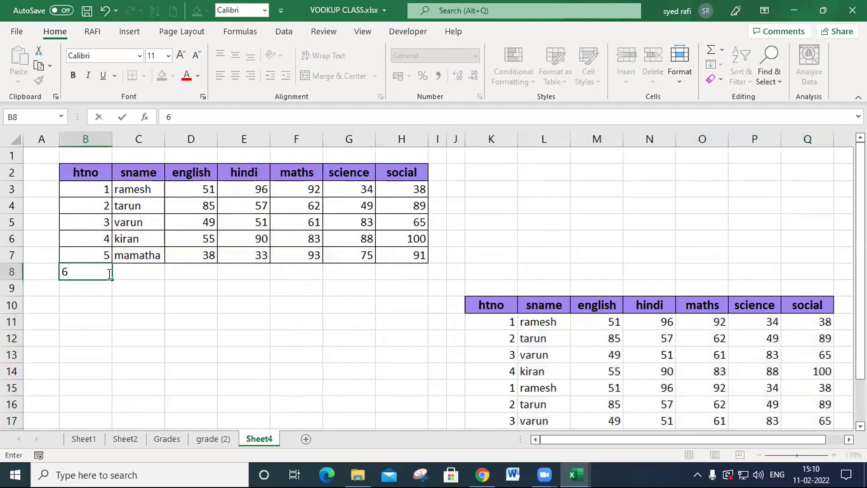
key("Tab")
type("man")
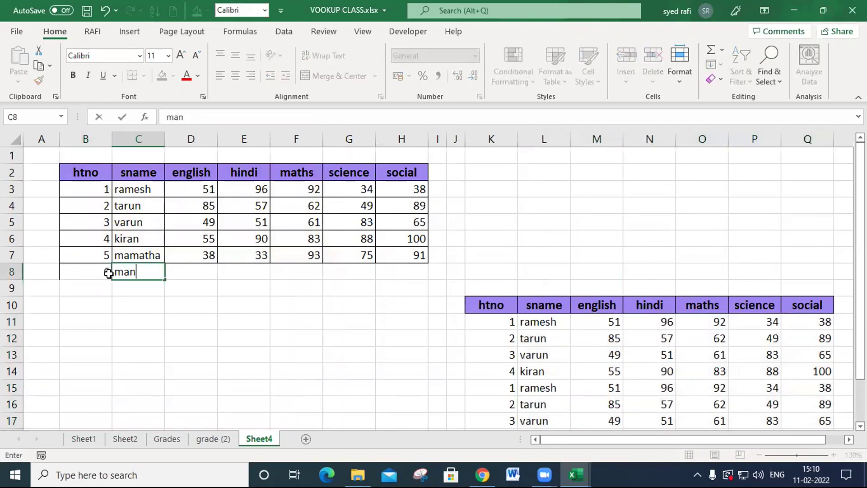
type("ohar")
key("Tab")
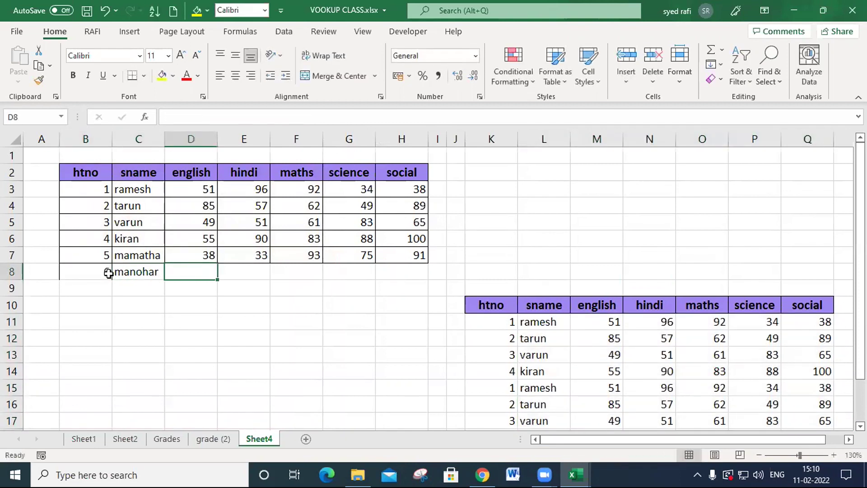
- Enter the new student's marks in D8:H8: english 45, hindi 78, maths 65, science 44 and social 23
type("45")
key("Tab")
type("78")
key("Tab")
type("65")
key("Tab")
type("44")
key("Tab")
type("23")
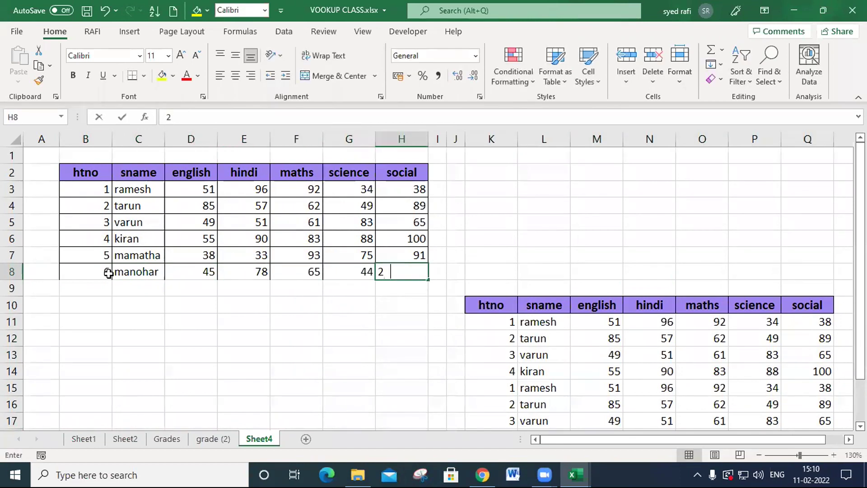
key("Down")
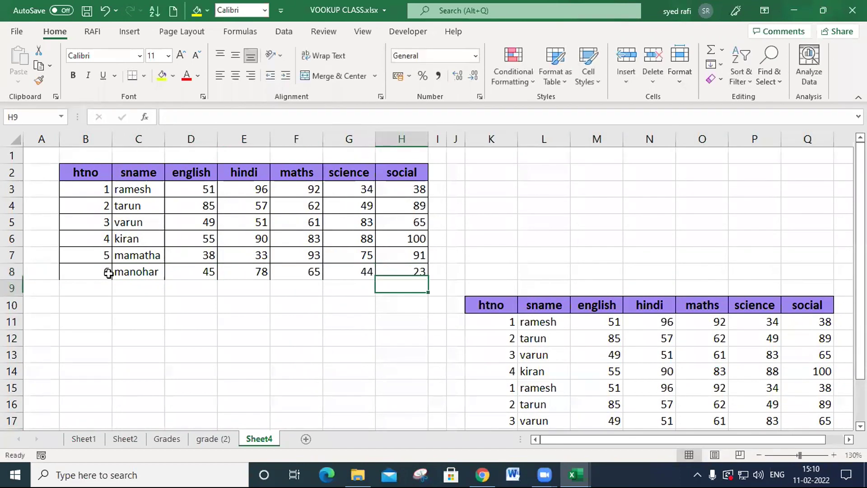
- Set the htno in K11 to 6 to try looking up the newly added student
left_click(492, 322)
type("6")
left_click(512, 404)
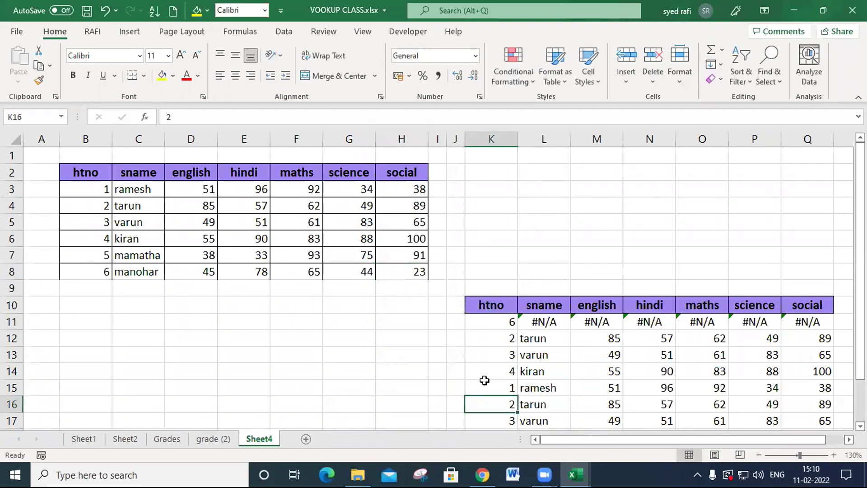
- Examine the table range in the L11 sname formula, and undo the htno change in K11
left_click(537, 322)
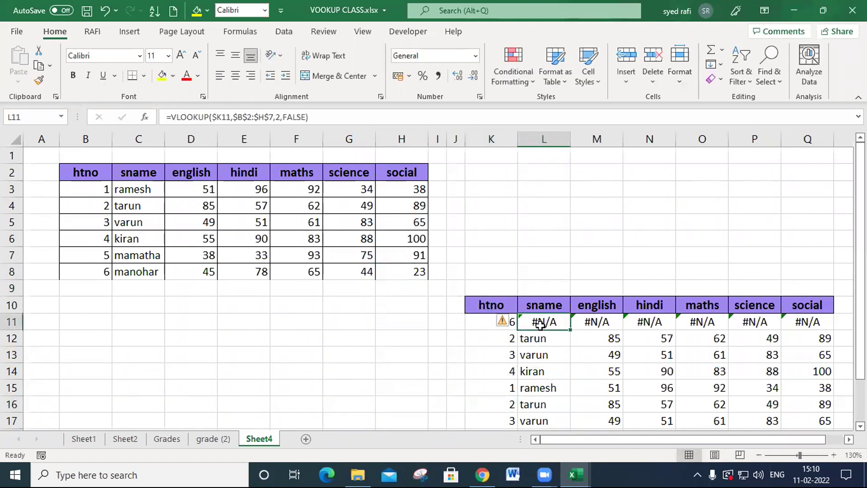
double_click(538, 322)
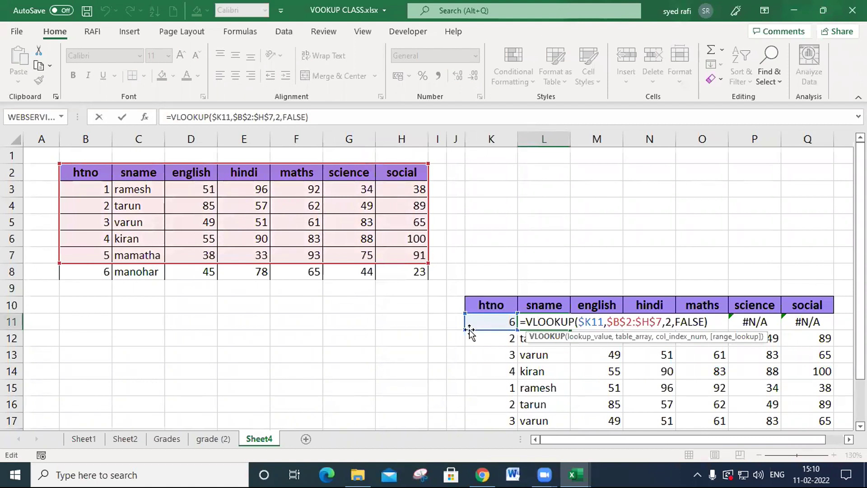
key("Escape")
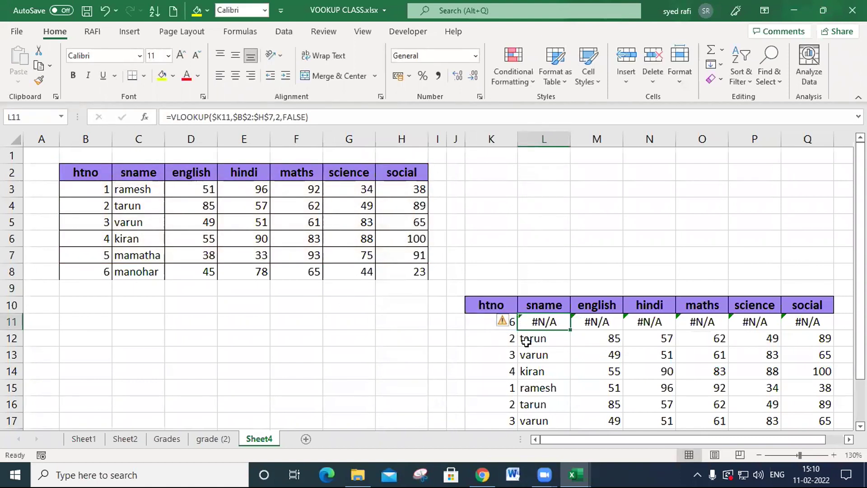
key("ctrl+z")
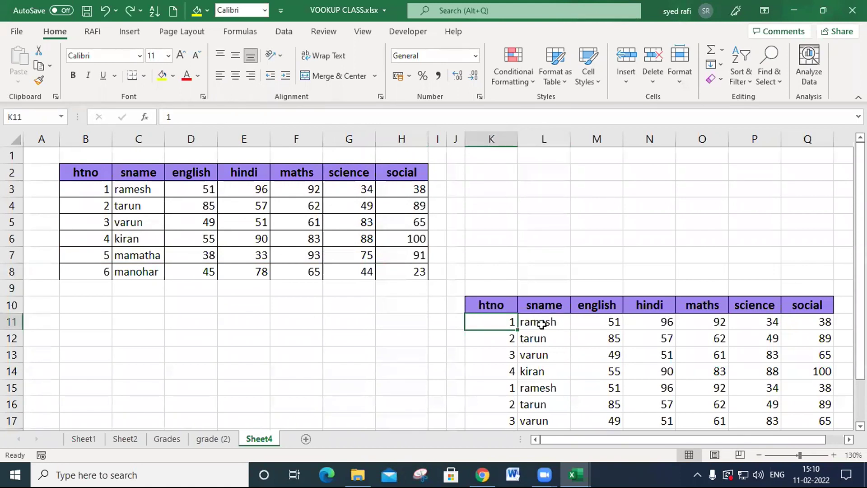
- Delete the lookup formulas from L11:Q20 again and go back to the first sname cell, L11
left_click(538, 319)
key("ctrl+shift+Right")
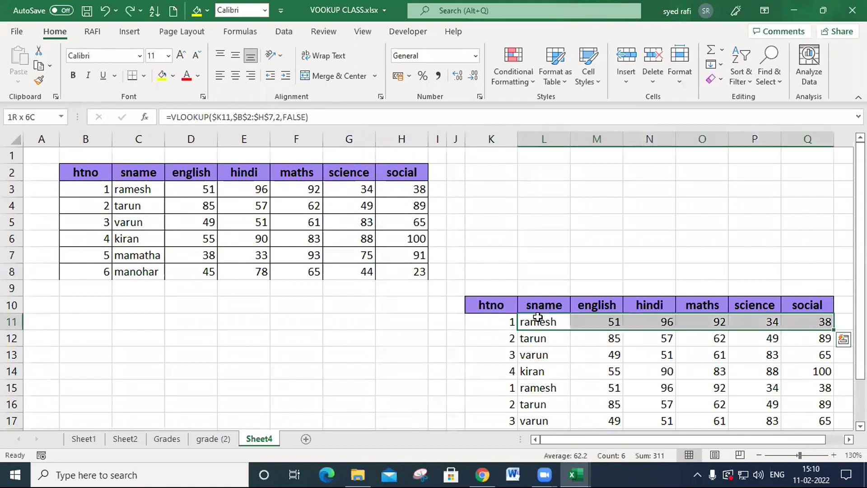
key("ctrl+shift+Down")
key("Delete")
scroll(526, 317, "up", 1)
left_click(526, 316)
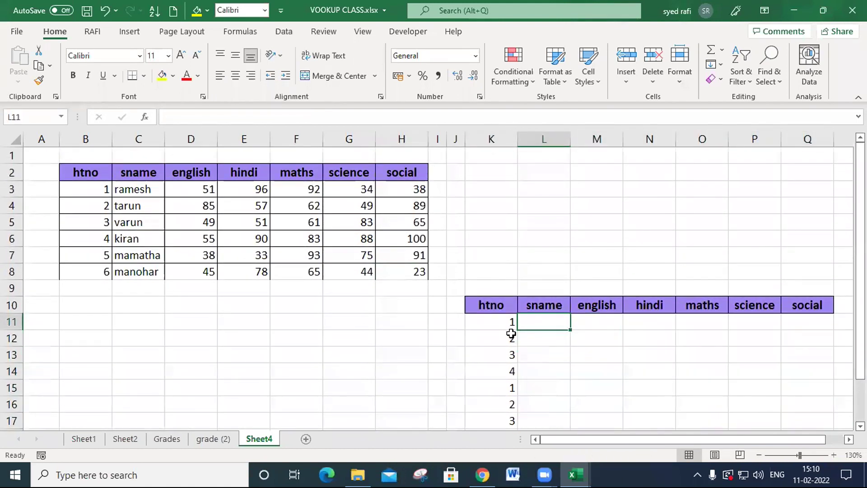
- Enter =VLOOKUP(K11,B:H,2,0) in L11, using the entire columns B to H as the table array
type("=vl")
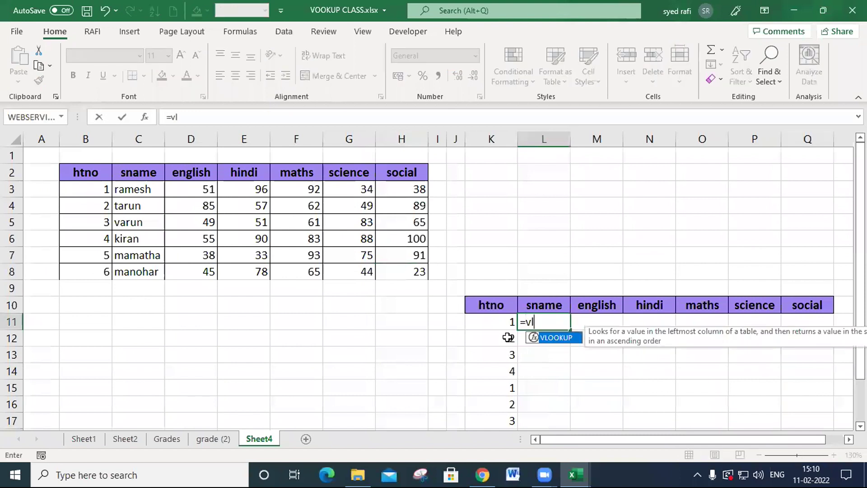
key("Tab")
left_click(499, 320)
type(",")
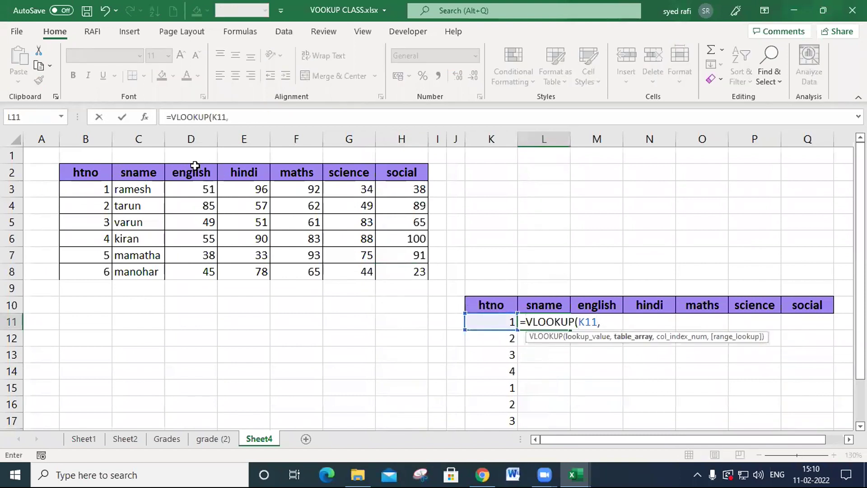
left_click_drag(85, 139, 414, 140)
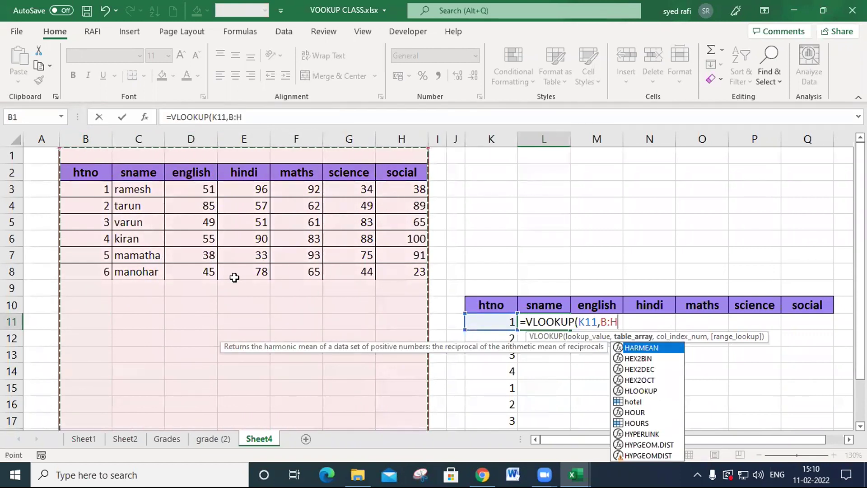
type(",")
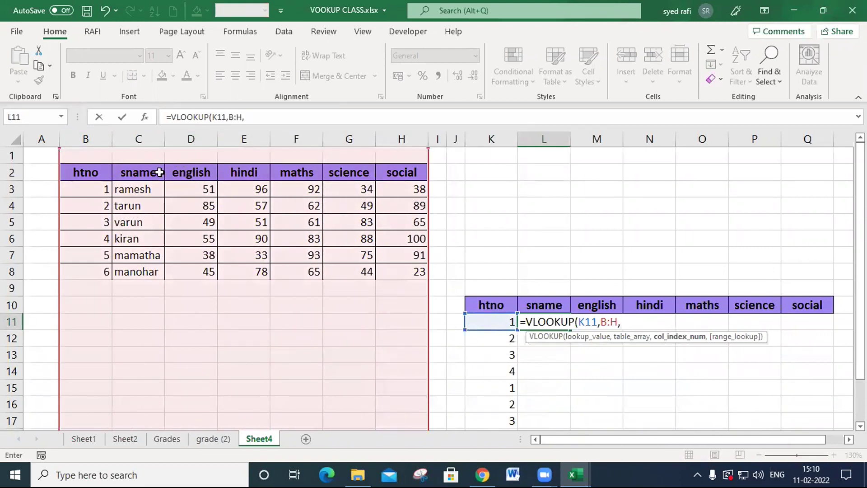
type("2,0")
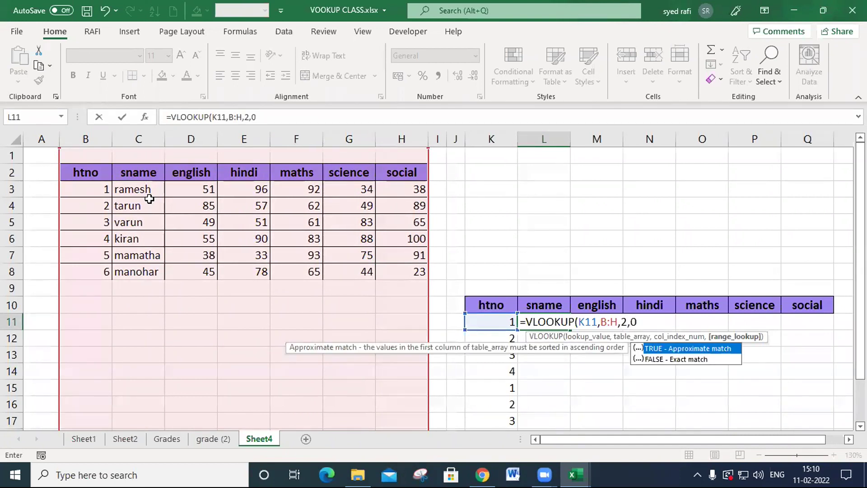
key("Return")
key("Up")
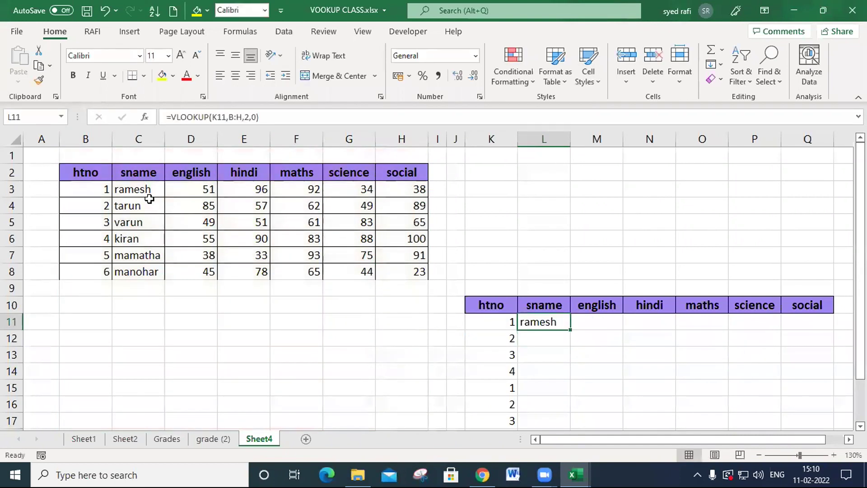
- Lock the references in the L11 formula so it reads =VLOOKUP($K11,$B:$H,2,0)
double_click(560, 324)
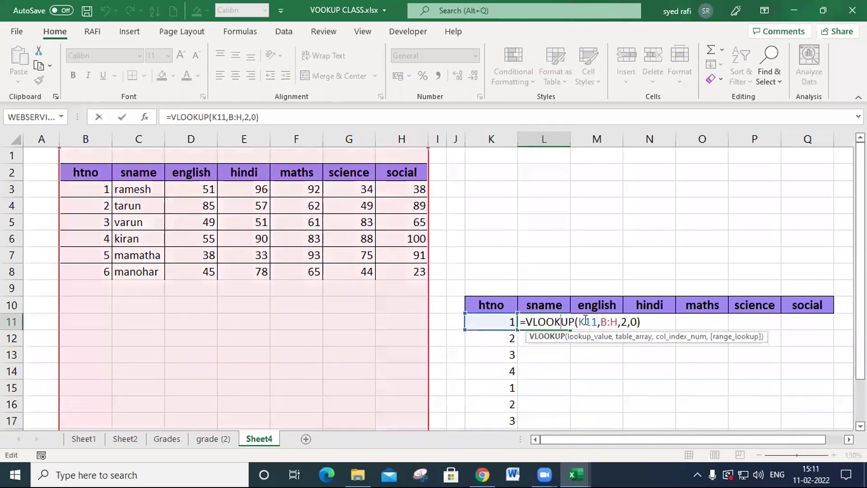
left_click(580, 321)
type("$")
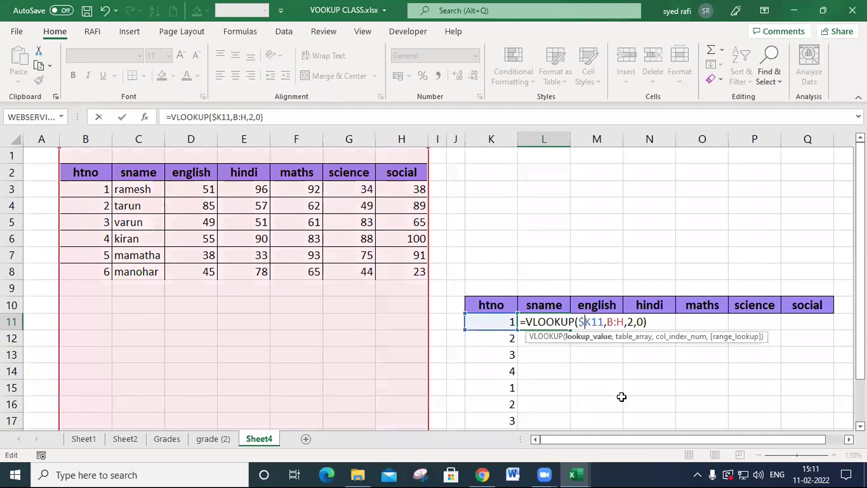
left_click(614, 321)
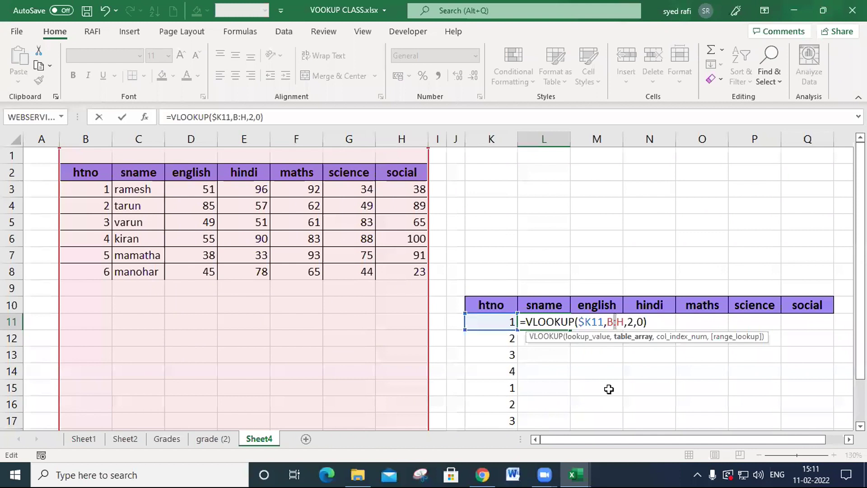
key("F4")
key("Return")
left_click(553, 322)
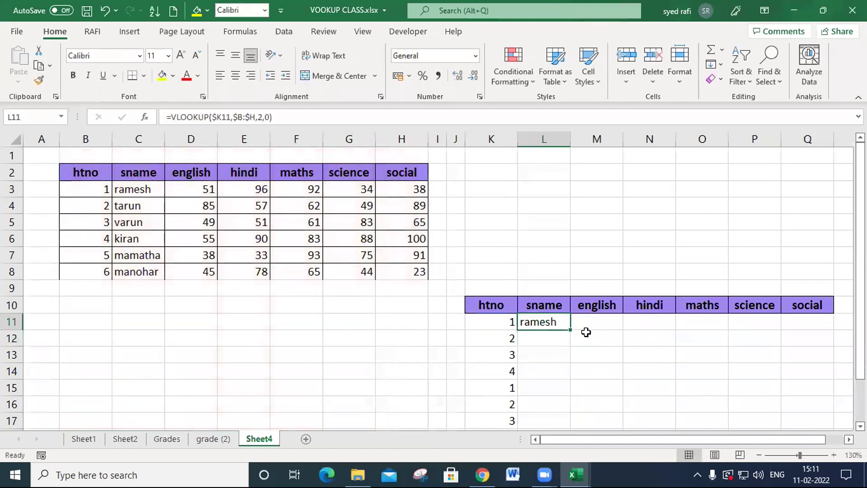
- Fill the L11 formula across to Q11 and set the column index in the english formula in M11 to 3
left_click_drag(572, 330, 810, 330)
left_click(602, 322)
double_click(602, 322)
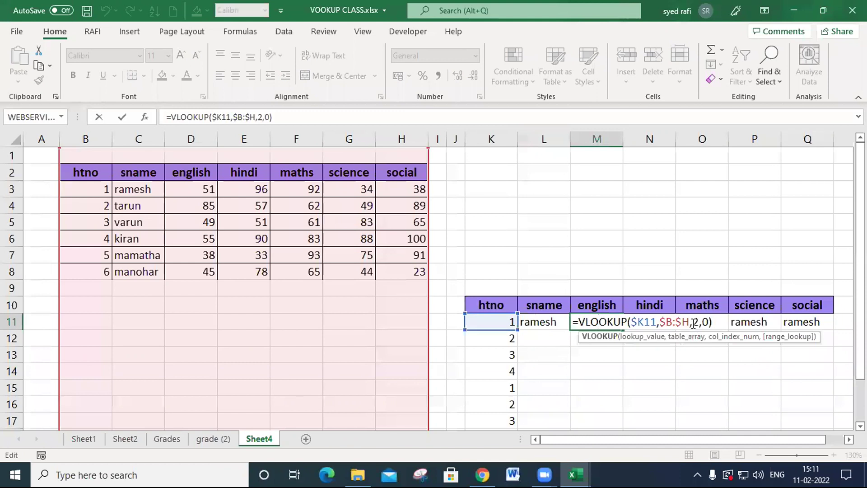
double_click(696, 321)
type("3")
key("Return")
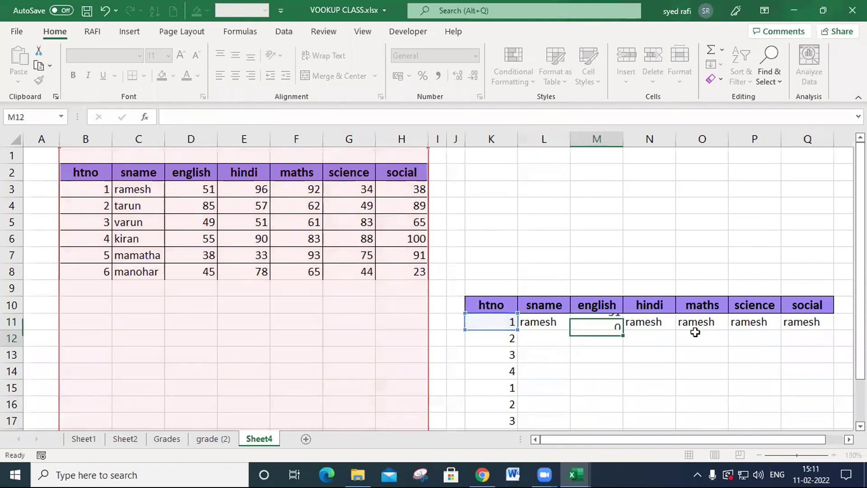
- Set the column index number of the hindi lookup formula in N11 to 4
key("Up")
key("Right")
key("F2")
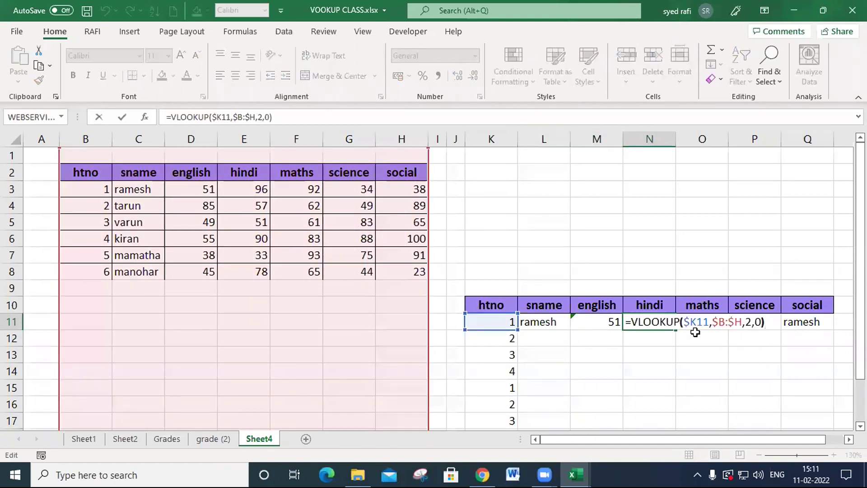
key("Left")
key("Left")
key("Left")
key("BackSpace")
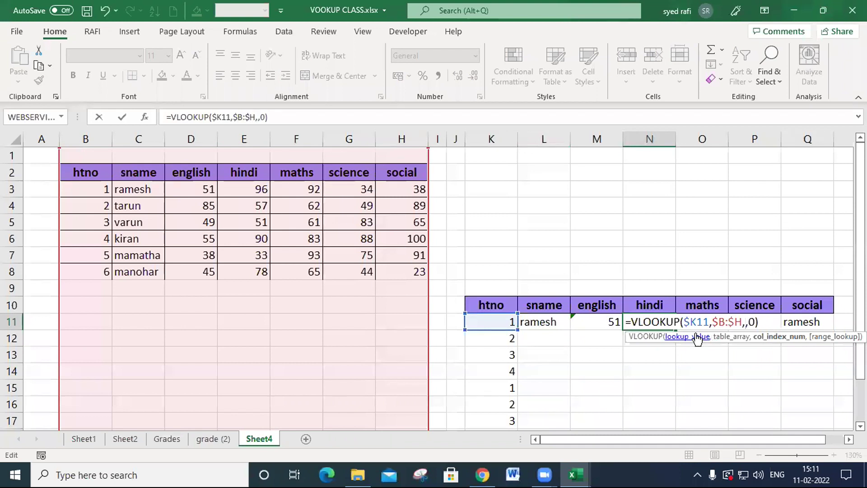
type("4")
key("Return")
- Set the column index number of the maths lookup formula in O11 to 5
left_click(696, 326)
key("F2")
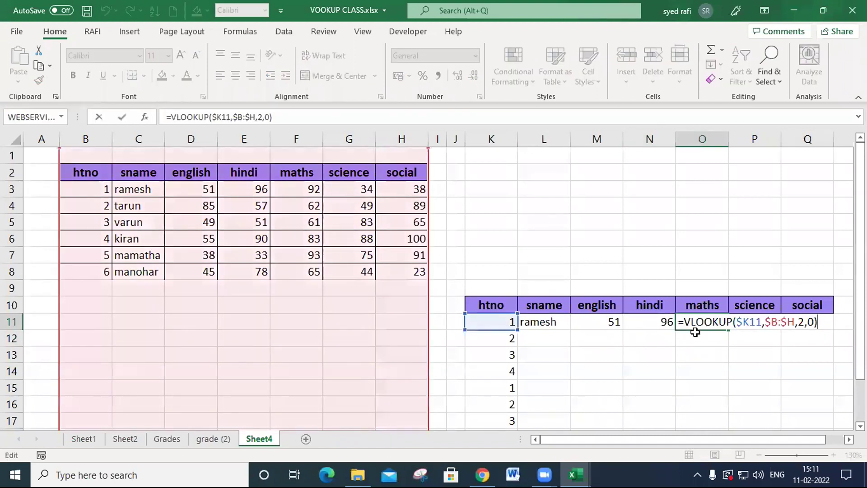
key("Left")
key("Left")
key("Left")
key("BackSpace")
type("5")
key("Tab")
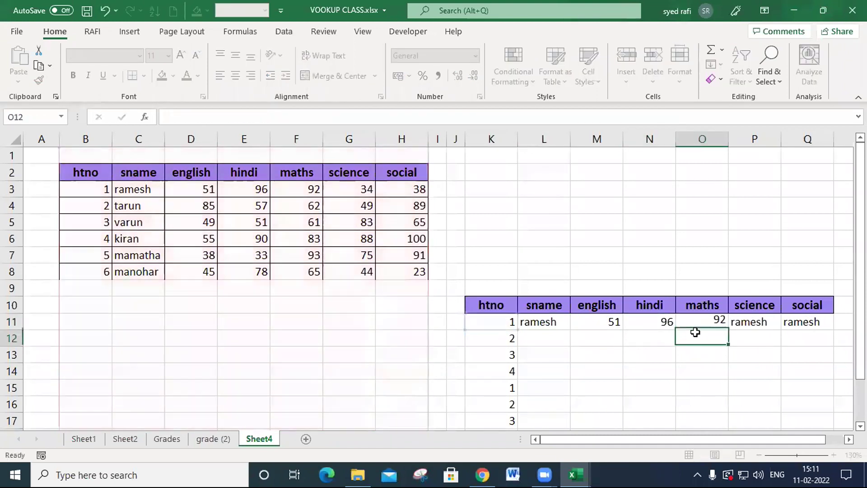
- Set the column index number of the science lookup formula in P11 to 6
key("F2")
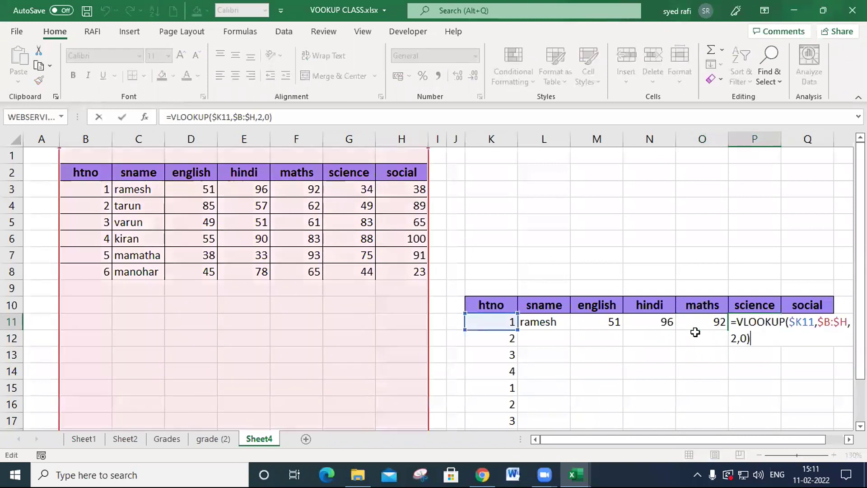
key("Left")
key("Left")
key("Left")
key("BackSpace")
type("6")
key("Return")
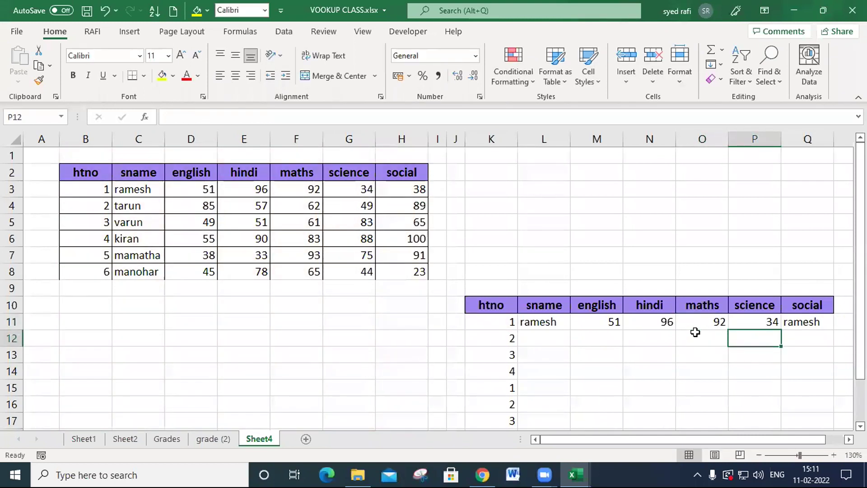
- Set the column index number of the social lookup formula in Q11 to 7 and fill L11:Q11 down through row 19
key("Up")
key("Right")
key("F2")
key("Left")
key("Left")
key("Left")
key("BackSpace")
type("7")
key("Return")
left_click_drag(557, 323, 650, 420)
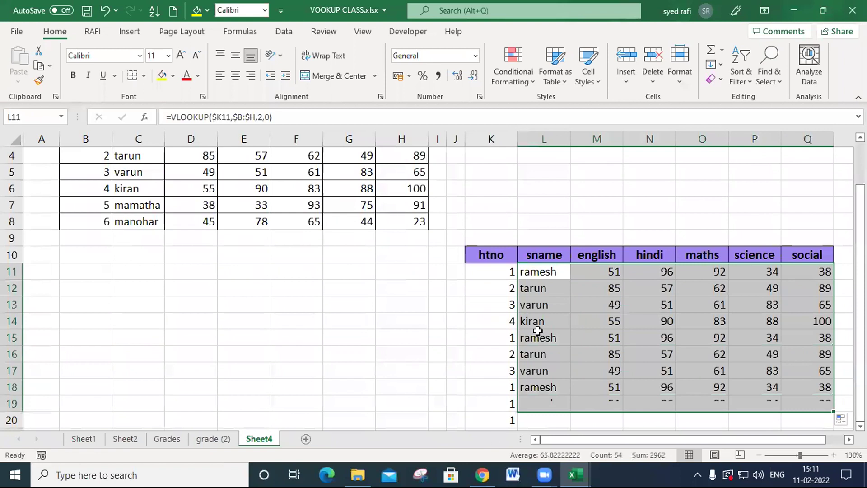
scroll(655, 328, "up", 1)
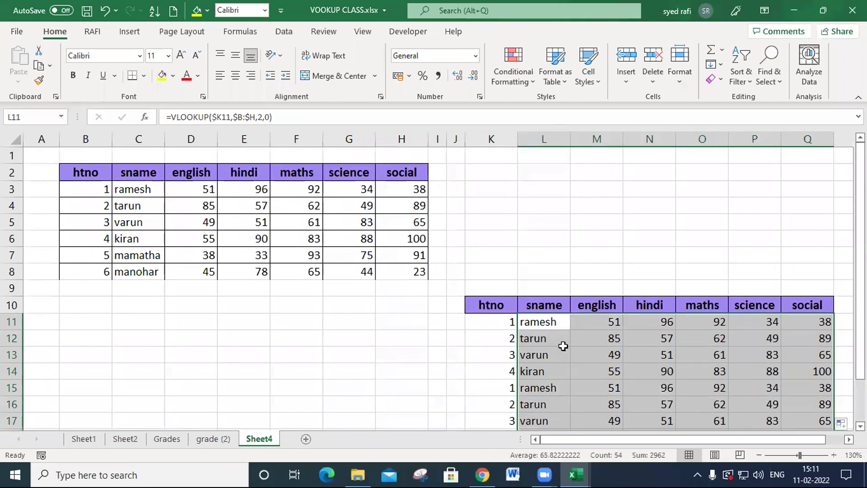
- Examine the table range and column index in the sname formula in L11 and the hindi formula in N11
left_click(558, 327)
double_click(558, 327)
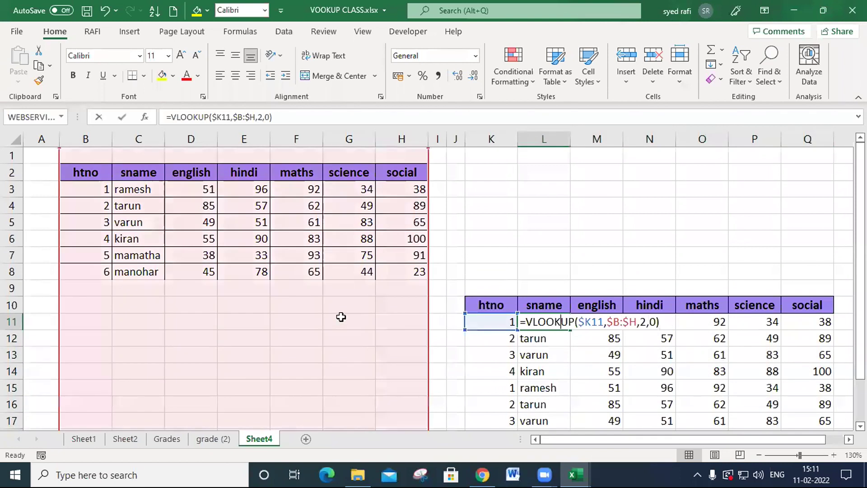
left_click(689, 351)
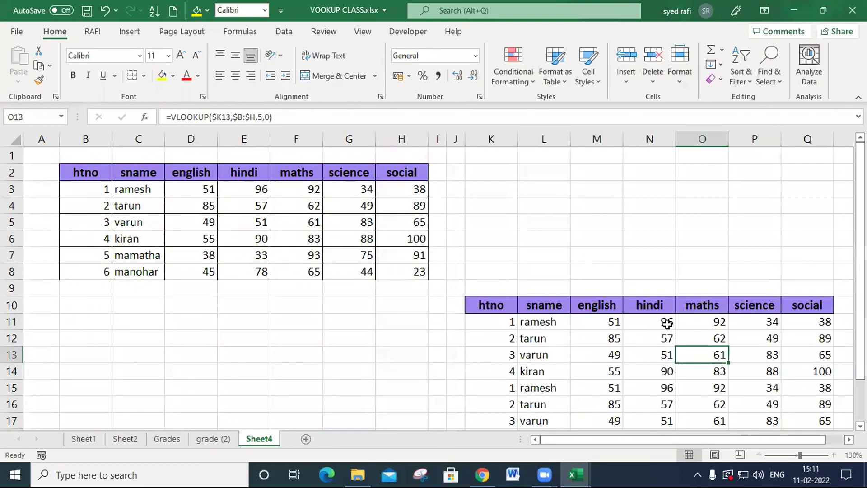
double_click(668, 324)
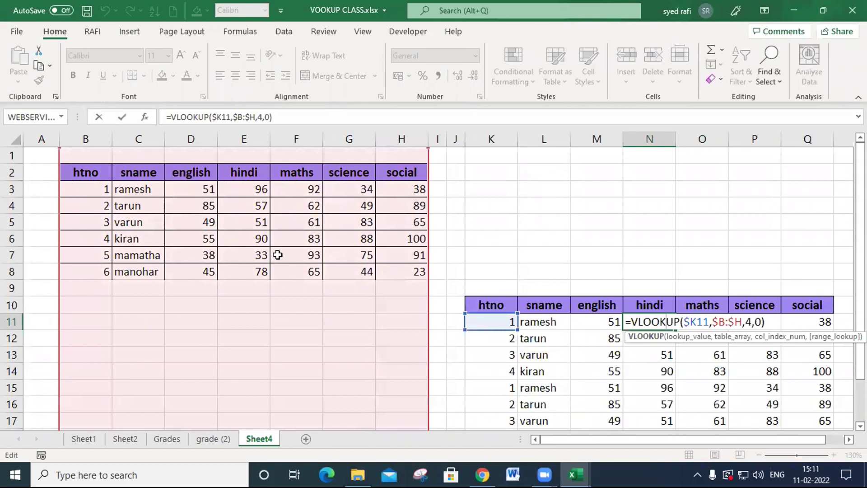
key("Return")
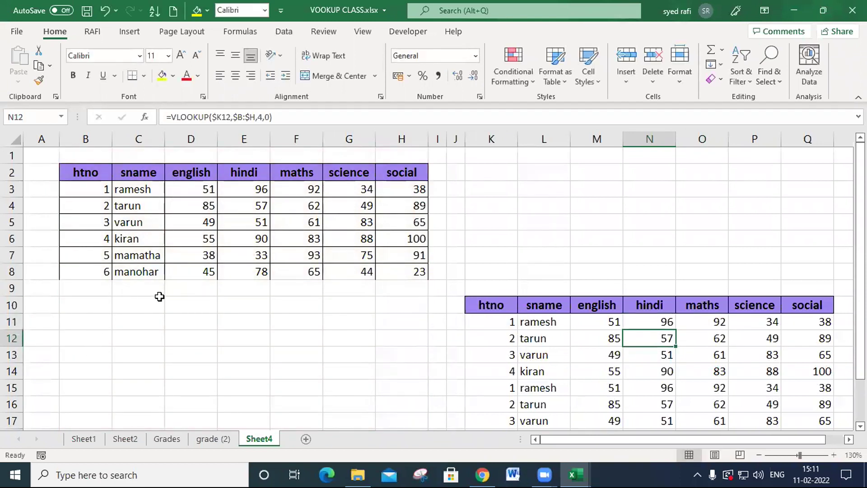
- Insert a blank column before the hindi column of the source marks table
left_click(246, 133)
key("ctrl+shift+plus")
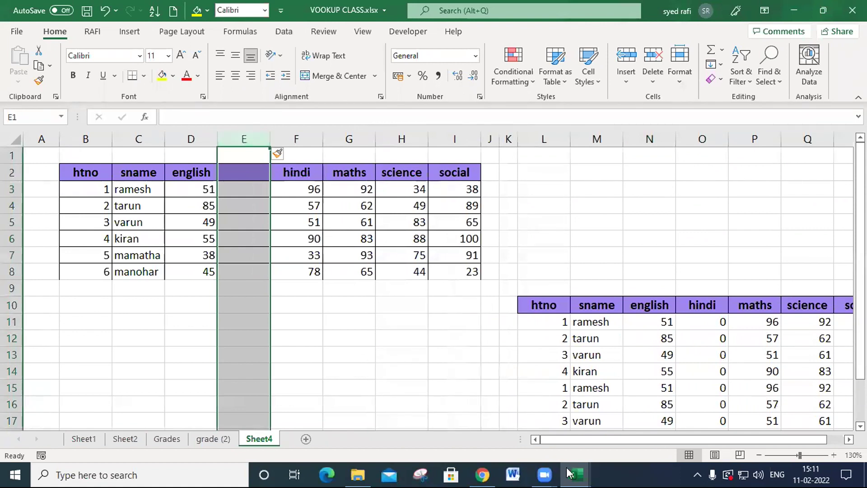
- Examine the hindi, maths, science and social lookup results and their formulas in rows 11 and 12
left_click(723, 323)
key("Down")
key("Right")
key("Right")
key("Right")
key("Right")
key("Left")
key("Left")
key("Left")
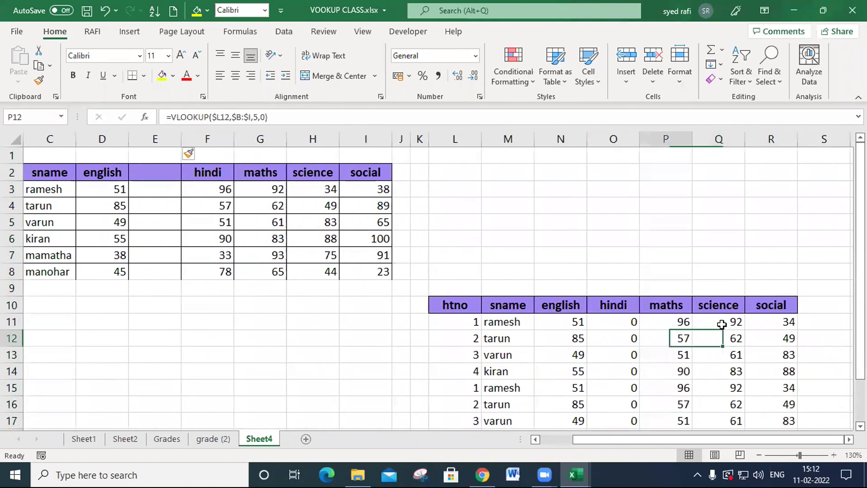
key("Left")
key("Up")
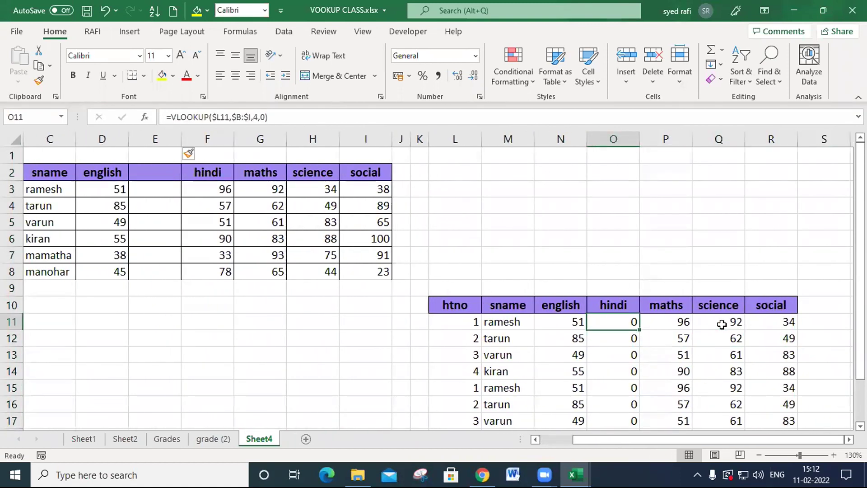
key("Right")
key("Right")
key("Left")
key("Left")
- Delete the blank column E between english and hindi in the source marks table
left_click(162, 138)
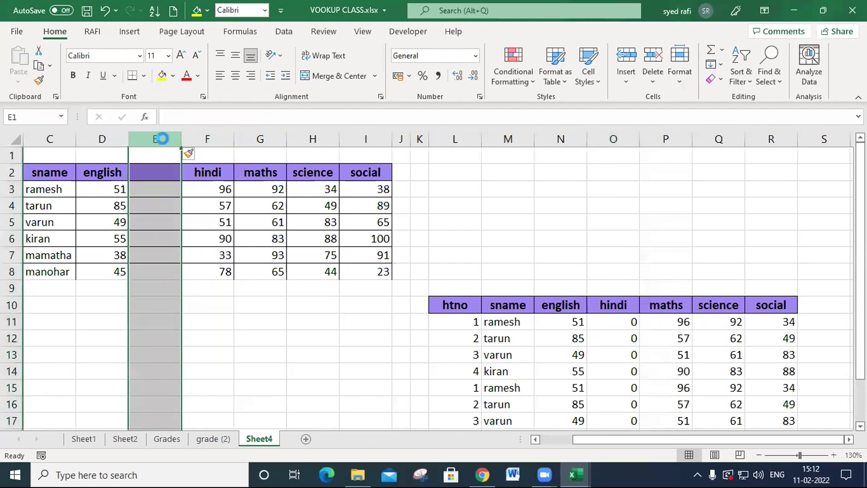
key("ctrl+minus")
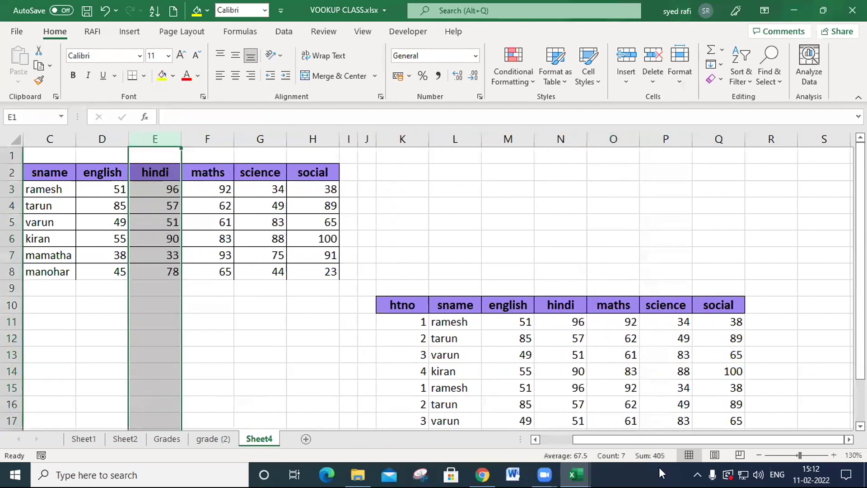
left_click(155, 300)
left_click(148, 288)
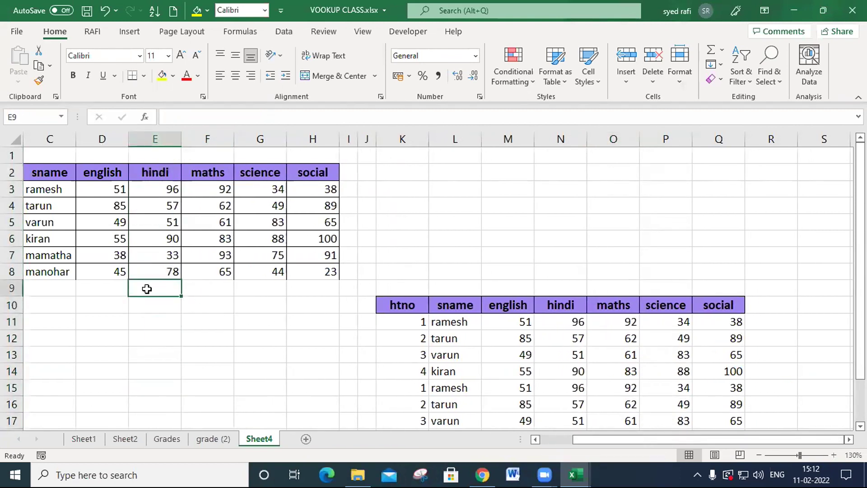
key("Left")
key("Left")
key("Left")
key("Left")
key("Right")
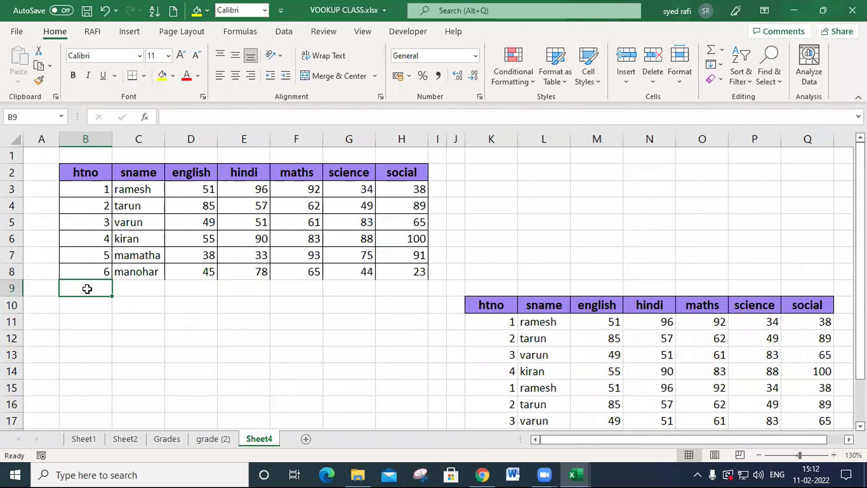
left_click_drag(88, 289, 412, 281)
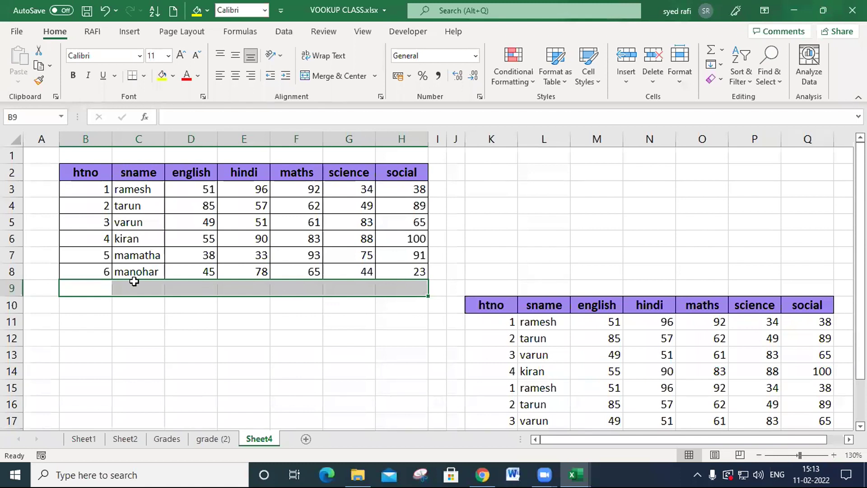
left_click(49, 290)
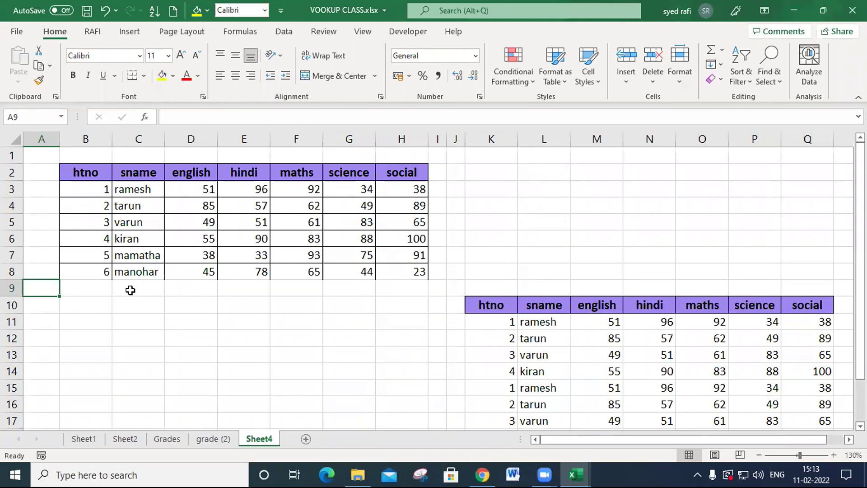
left_click_drag(130, 290, 419, 292)
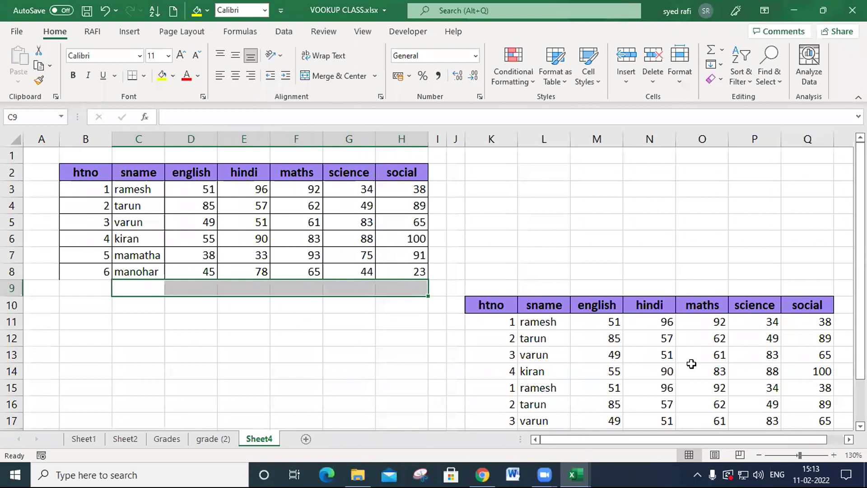
- Try swapping the source table headers by entering maths in E2 and hindi in F2, and undo both changes
left_click(250, 179)
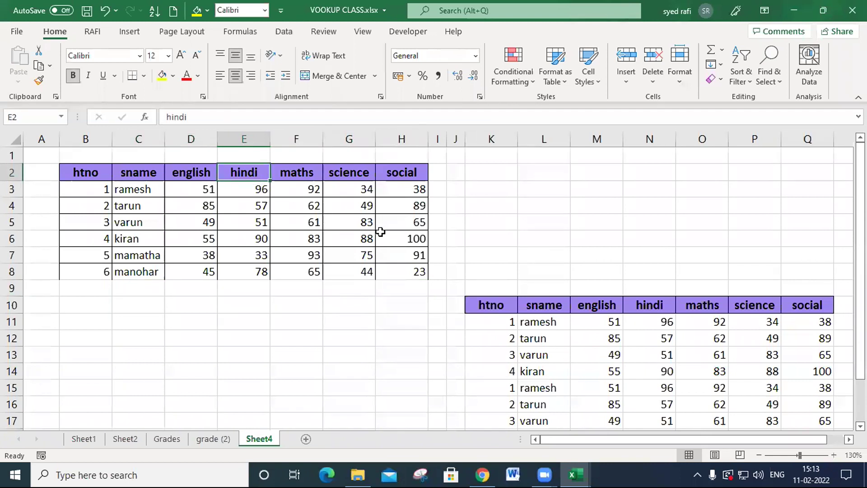
type("maths")
key("Tab")
type("hindi")
key("Return")
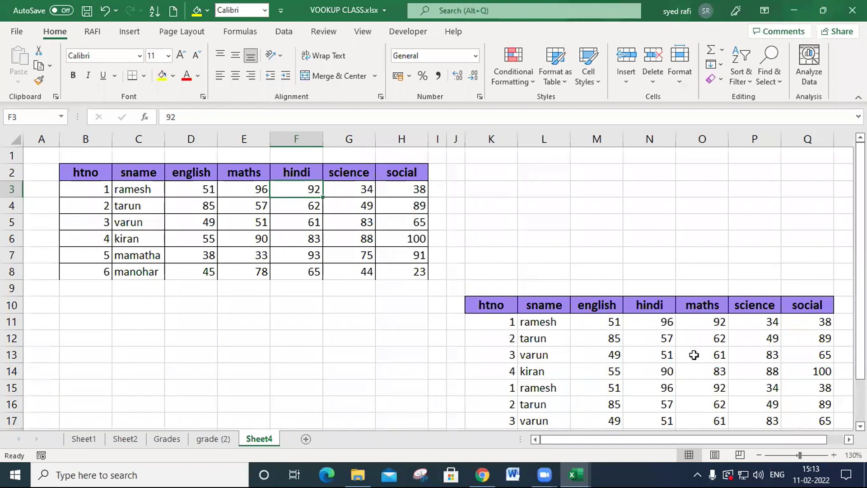
key("ctrl+z")
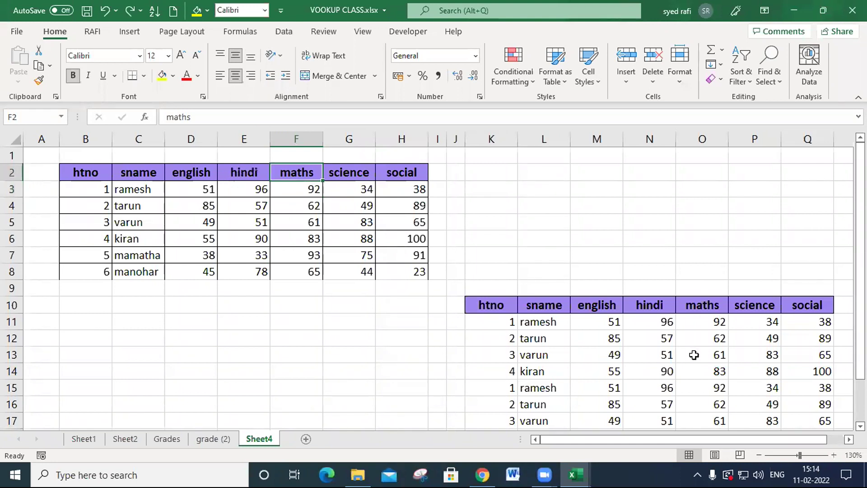
key("ctrl+z")
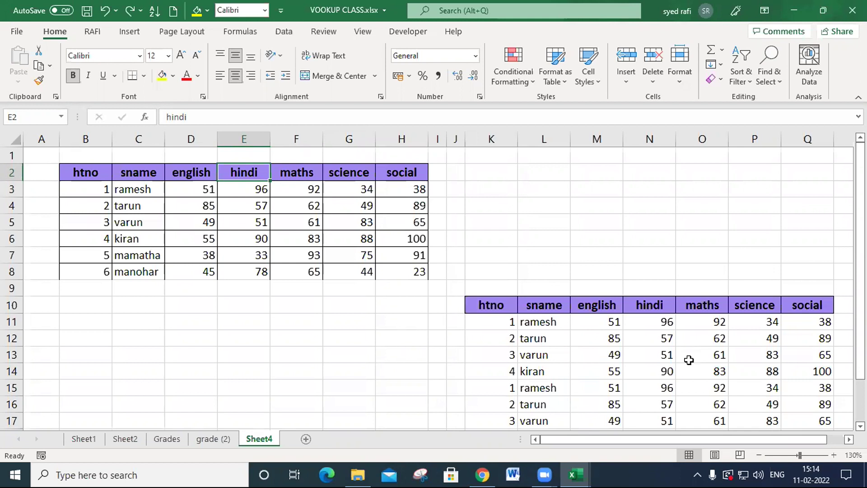
- Examine the column index number and the locked lookup value in the english formula in M11, and cancel the edit
left_click(593, 237)
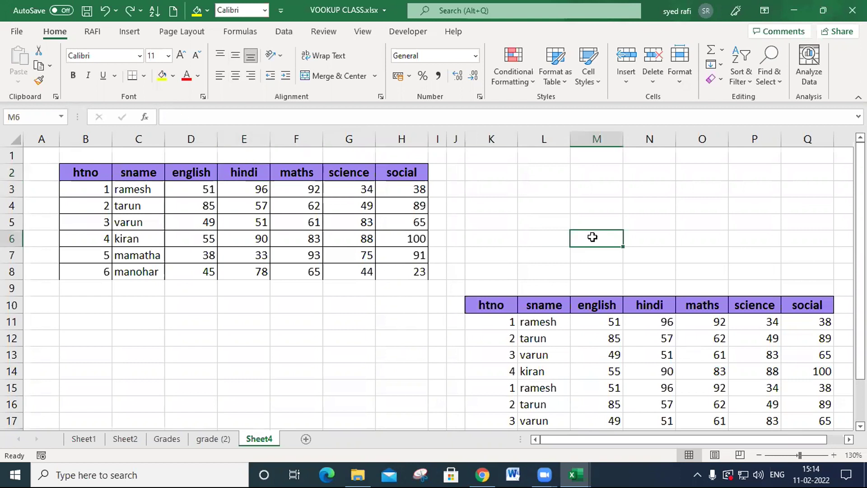
left_click(600, 323)
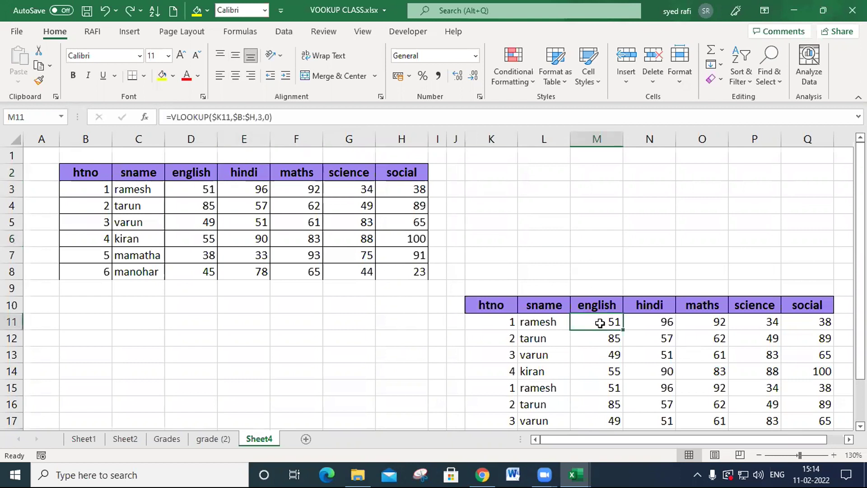
double_click(600, 323)
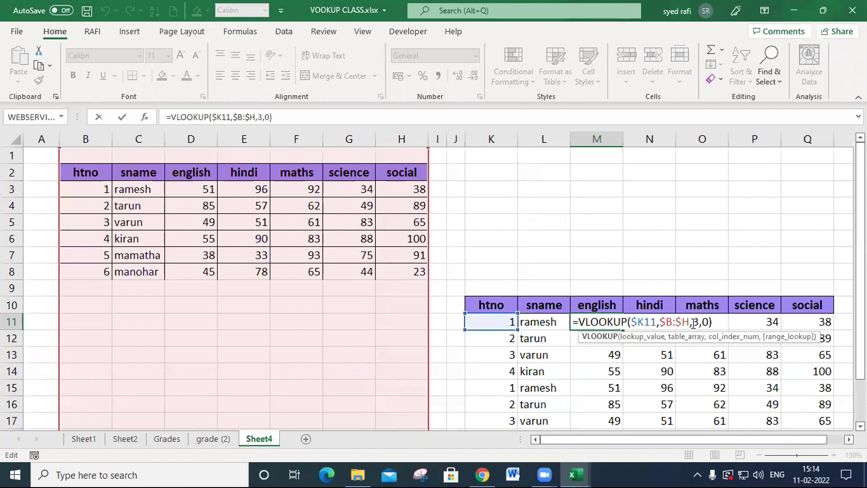
double_click(695, 321)
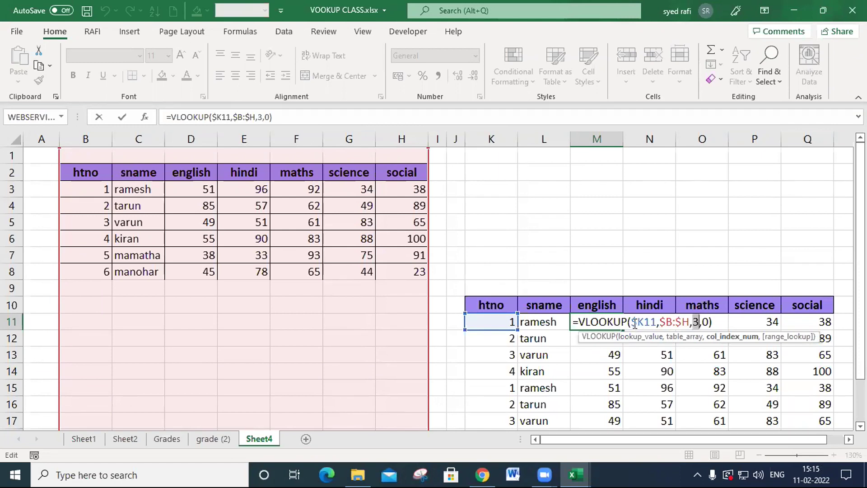
left_click_drag(632, 324, 645, 324)
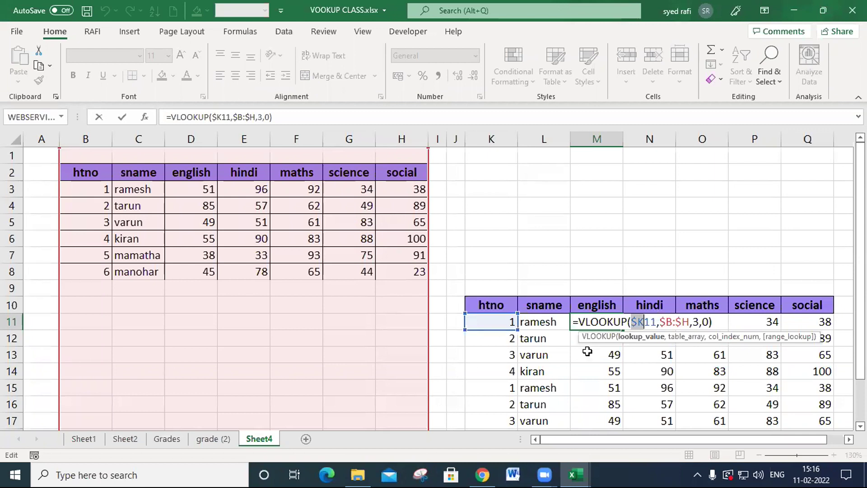
left_click(481, 474)
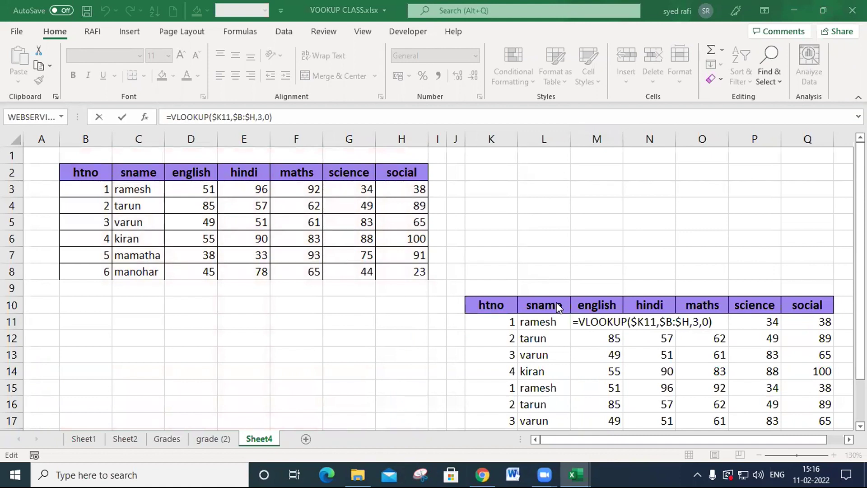
left_click(498, 254)
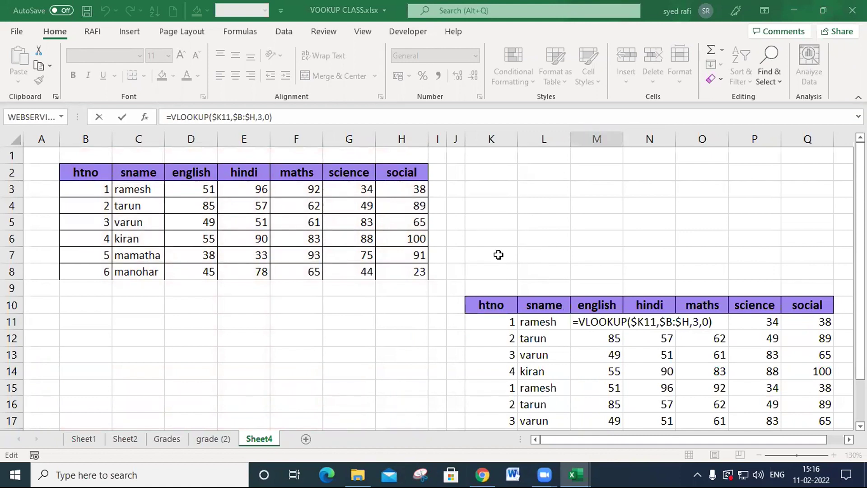
left_click(499, 240)
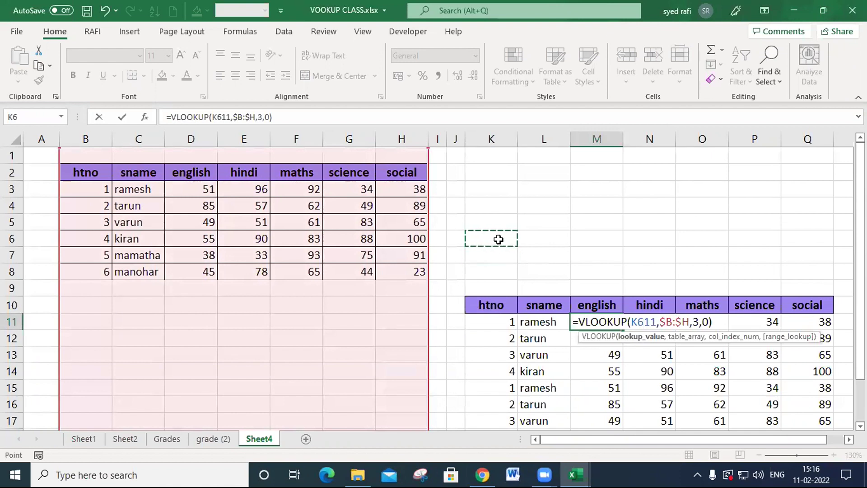
key("Escape")
left_click(508, 240)
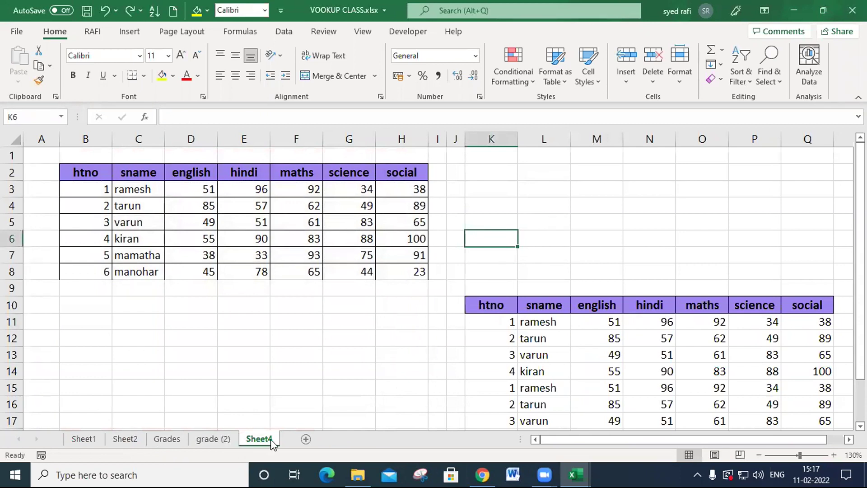
- Duplicate Sheet4 and clear the lookup results in L11:Q19 and the htno values in K11:K20 on the copy
left_click_drag(270, 441, 310, 440, "ctrl")
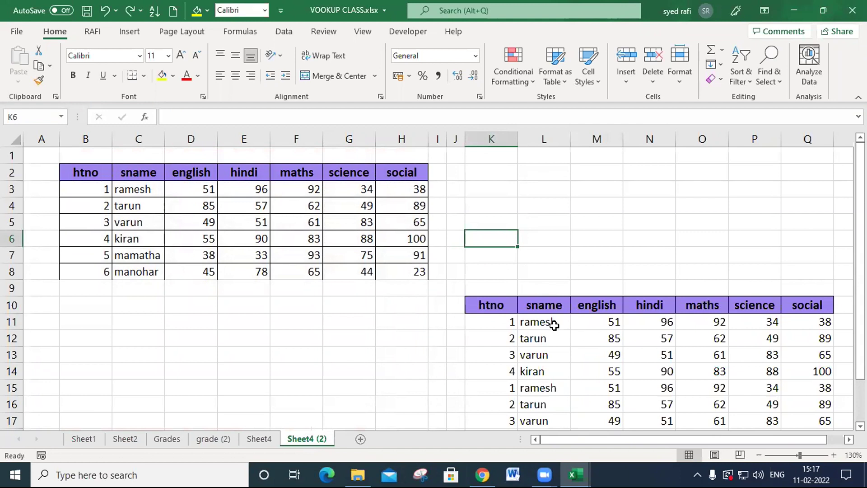
left_click_drag(530, 325, 809, 444)
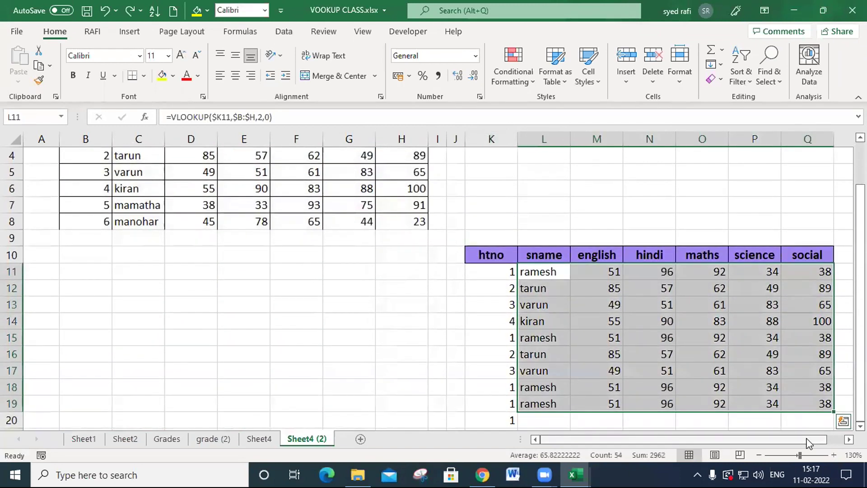
key("Delete")
left_click_drag(506, 273, 503, 416)
key("Delete")
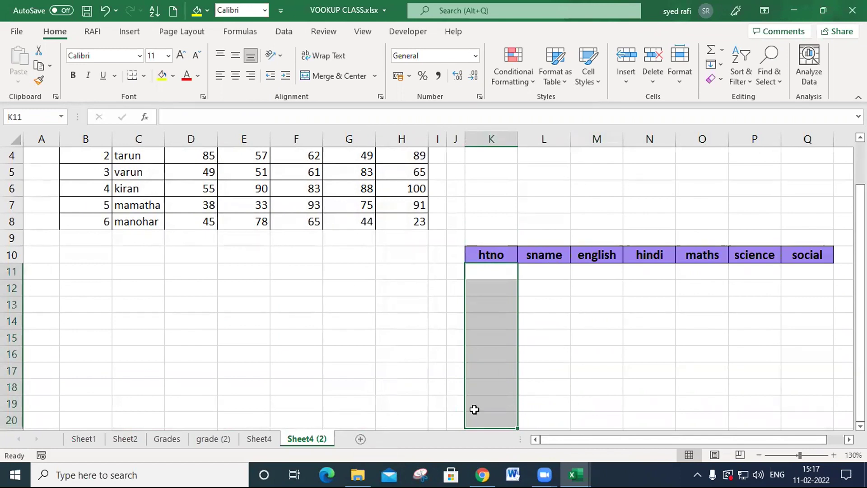
left_click(573, 321)
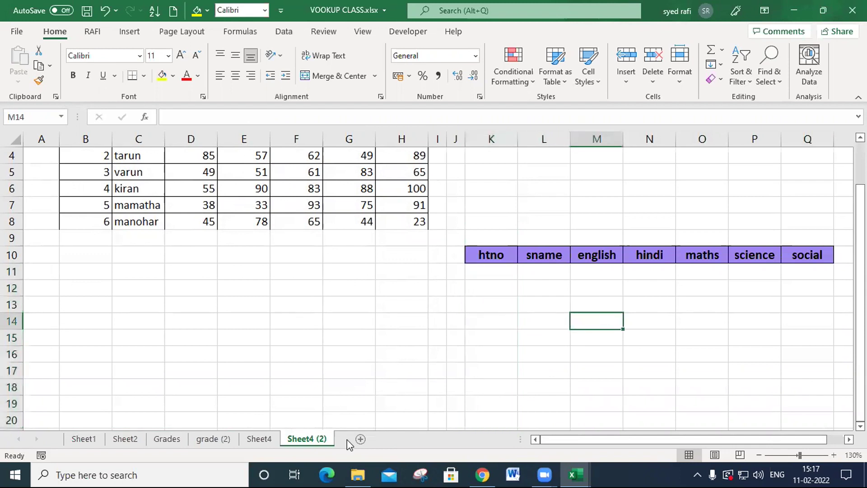
- Add a new blank worksheet after Sheet4 (2) and select cell C2
left_click(362, 439)
scroll(314, 292, "up", 7)
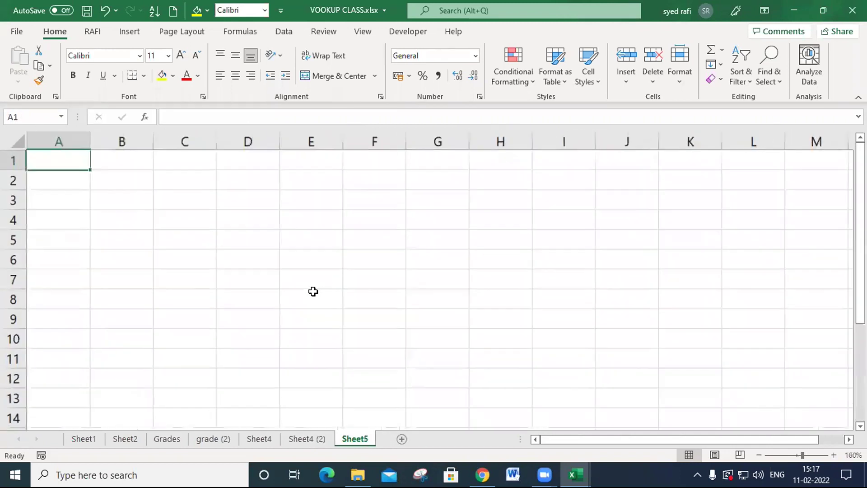
left_click(240, 189)
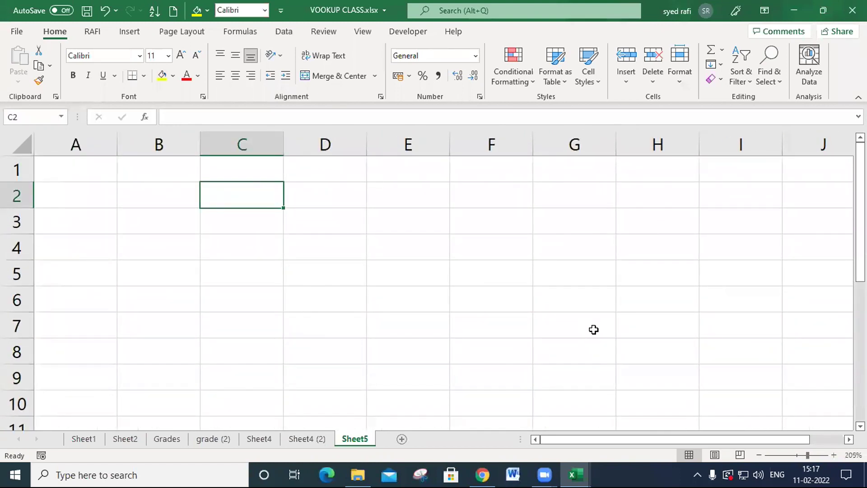
- Enter the heading match in C2 and the numbers 1, 4, 6, 7, 8 and 3 down D4:D9
type("match")
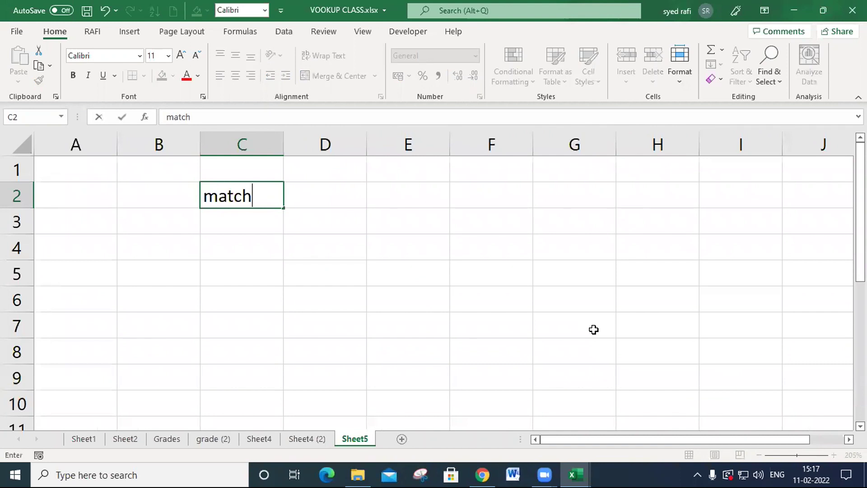
key("Return")
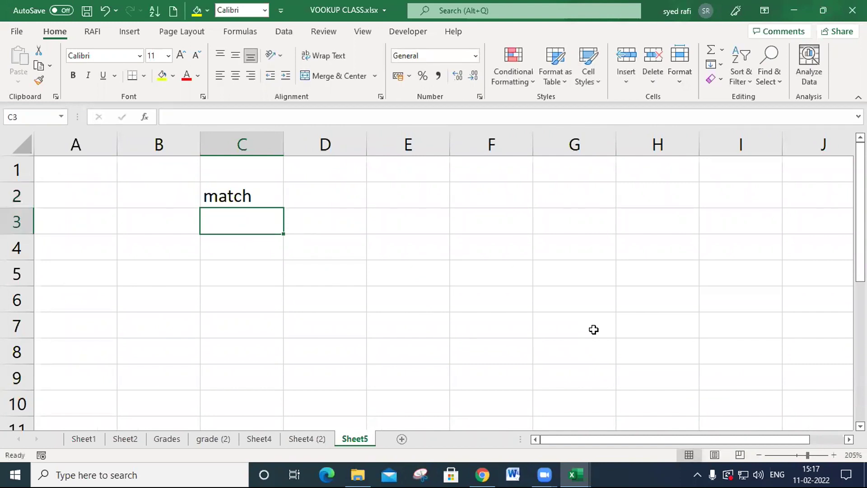
key("Right")
key("Right")
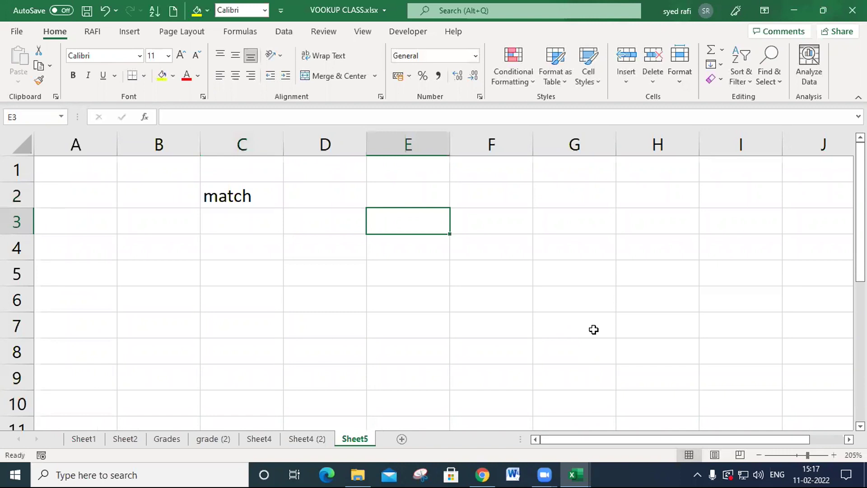
key("Left")
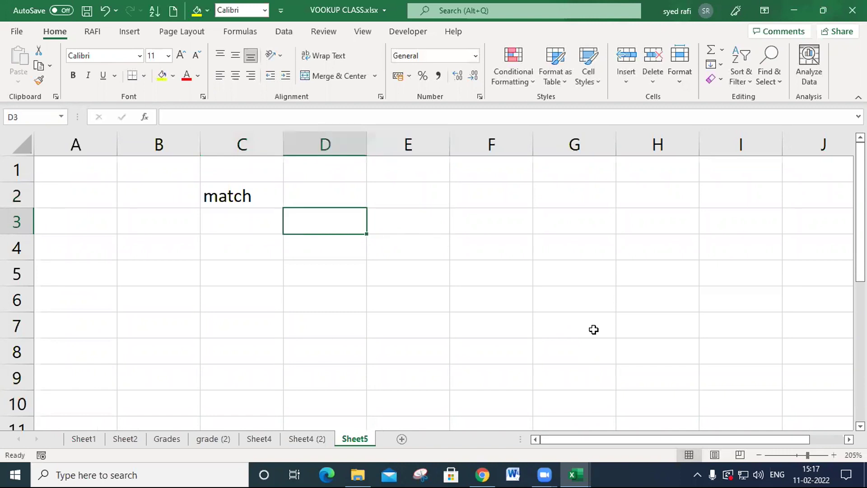
key("Down")
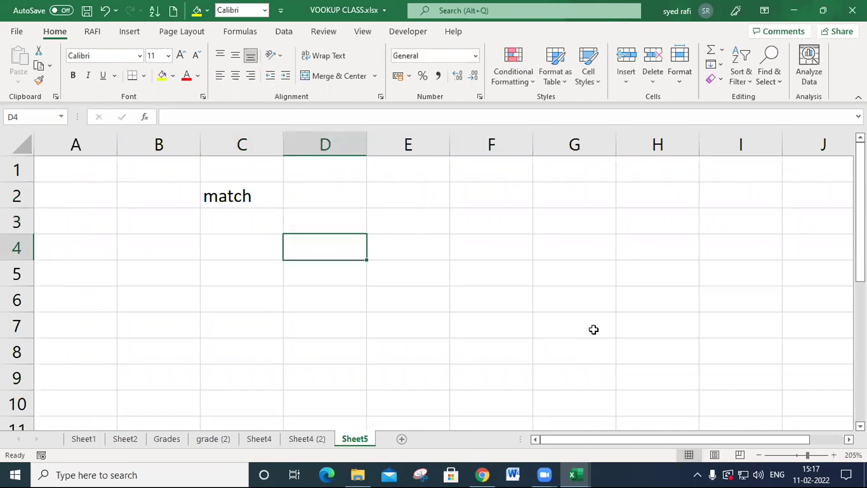
type("1")
key("Return")
type("4")
key("Return")
type("6")
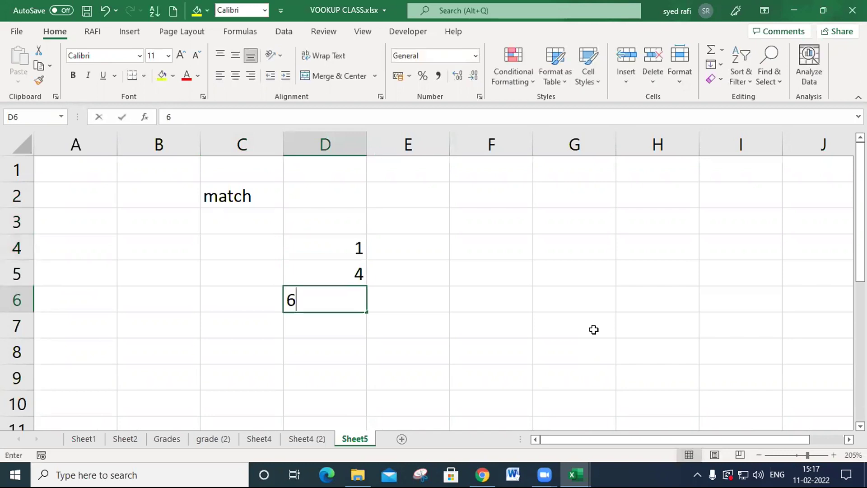
key("Return")
type("7")
key("Return")
type("4")
key("Return")
type("3")
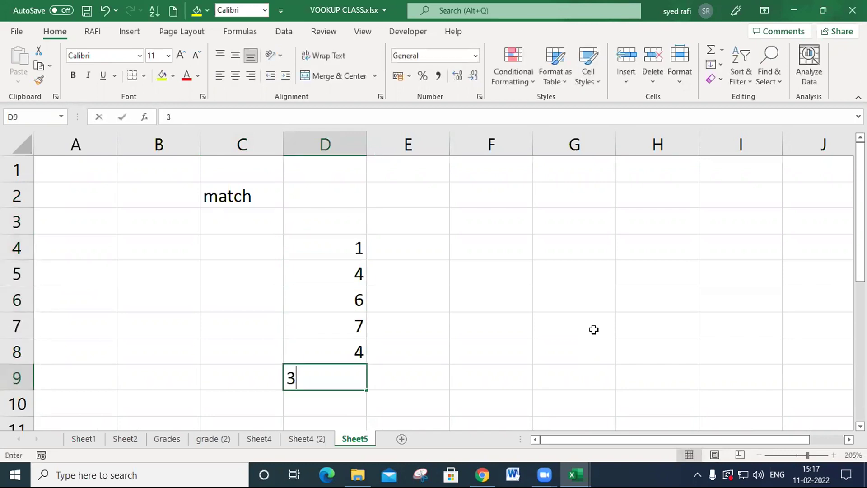
key("Up")
type("8")
key("Return")
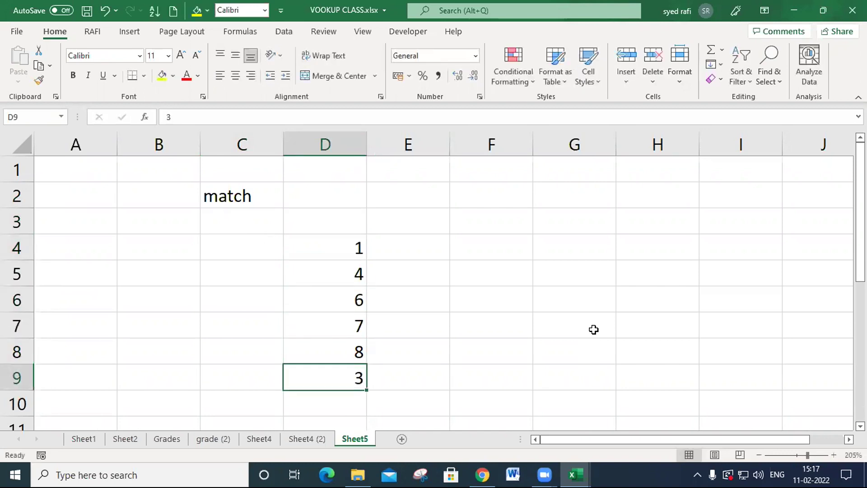
- Enter 6 in F2 as the value to look up
key("Right")
key("Right")
key("Up")
key("Up")
key("Up")
key("Up")
key("Up")
key("Up")
key("Up")
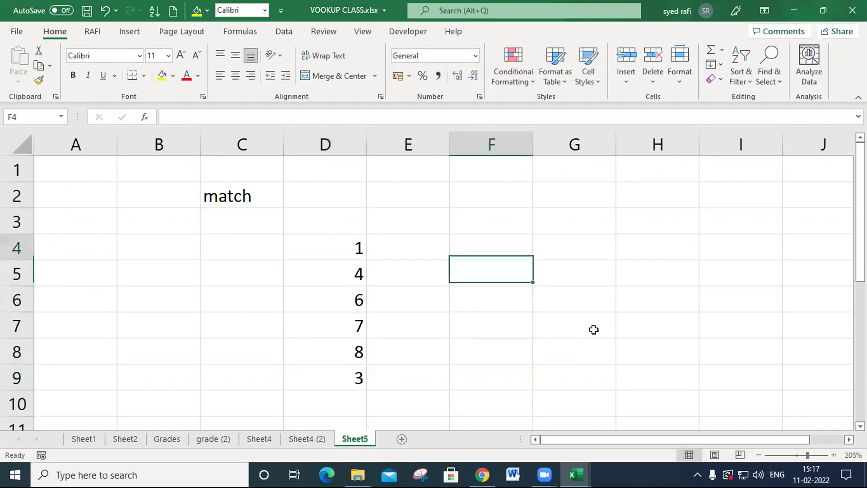
type("6")
key("Return")
- Enter the exact-match formula =MATCH(F2,D4:D9,0) in F5
key("Down")
key("Down")
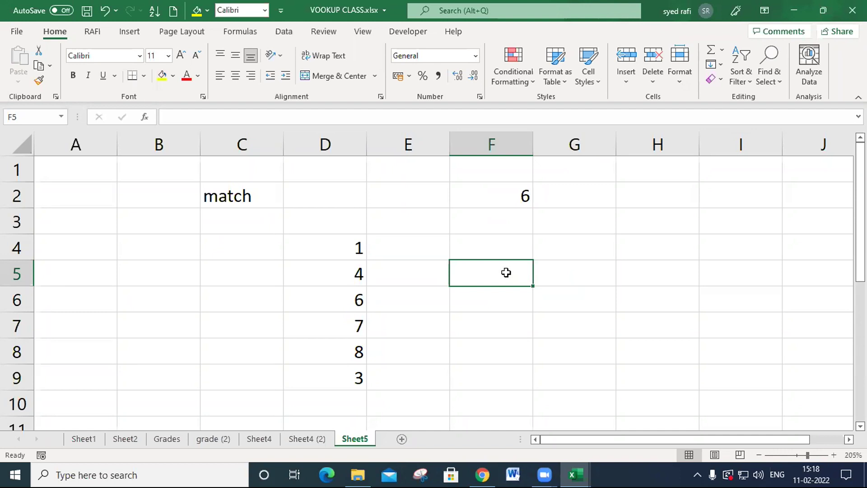
type("=ma")
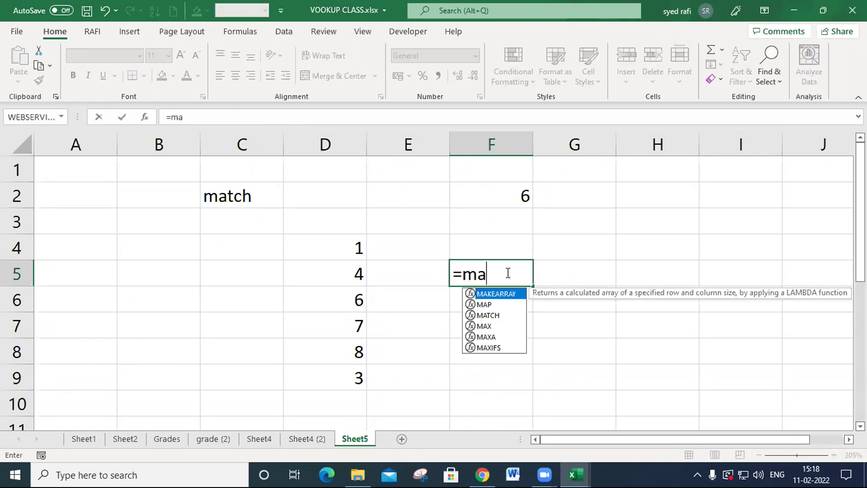
key("Down")
key("Down")
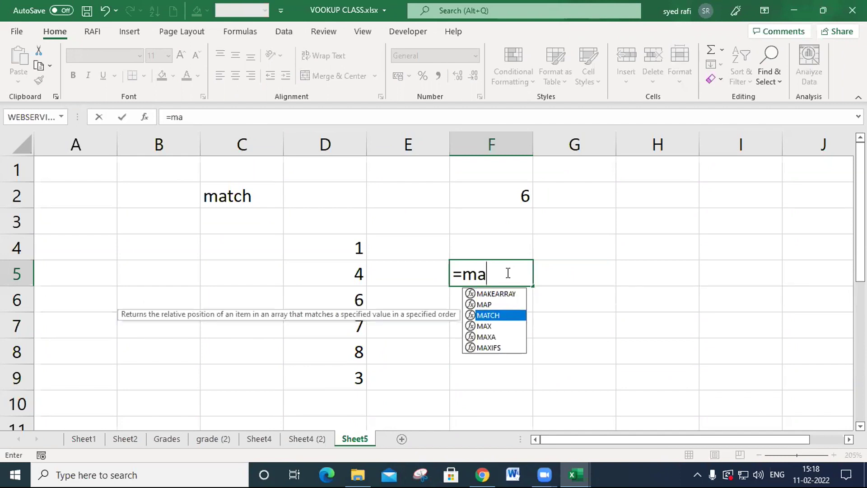
key("Tab")
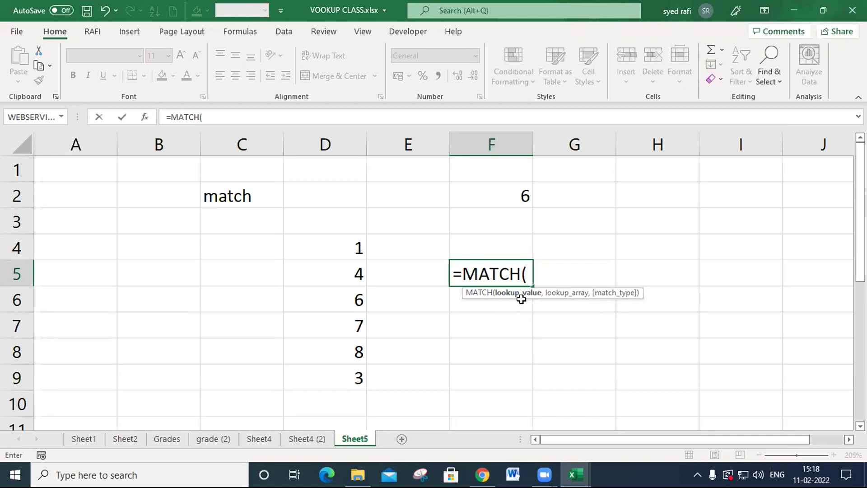
left_click(511, 194)
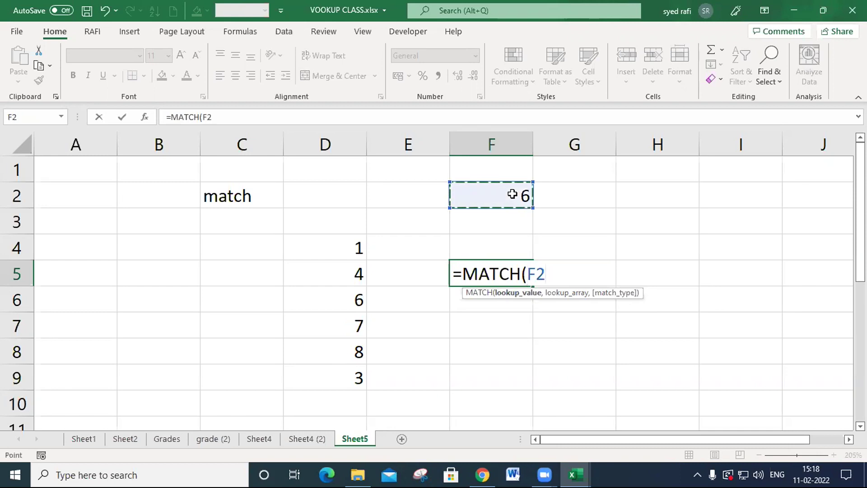
type(",")
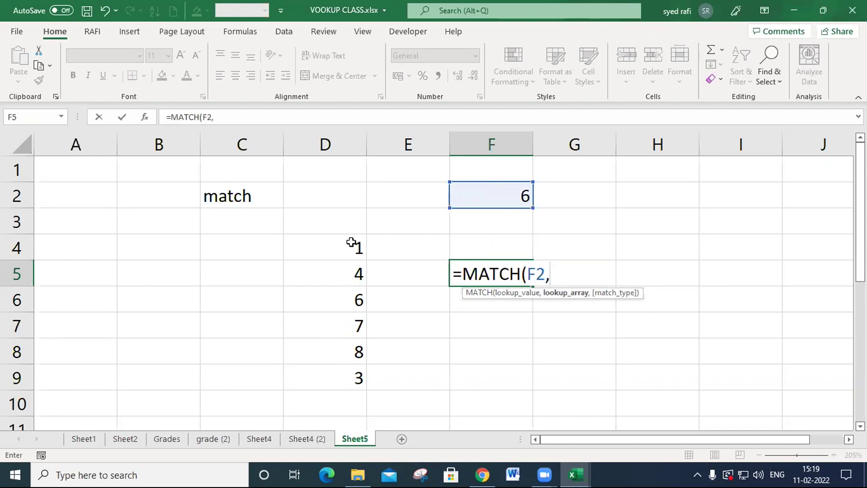
left_click_drag(346, 256, 344, 381)
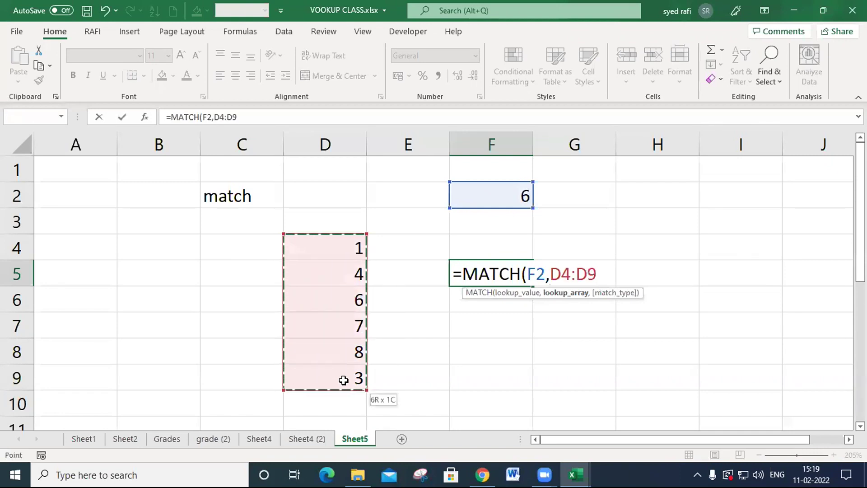
type(",")
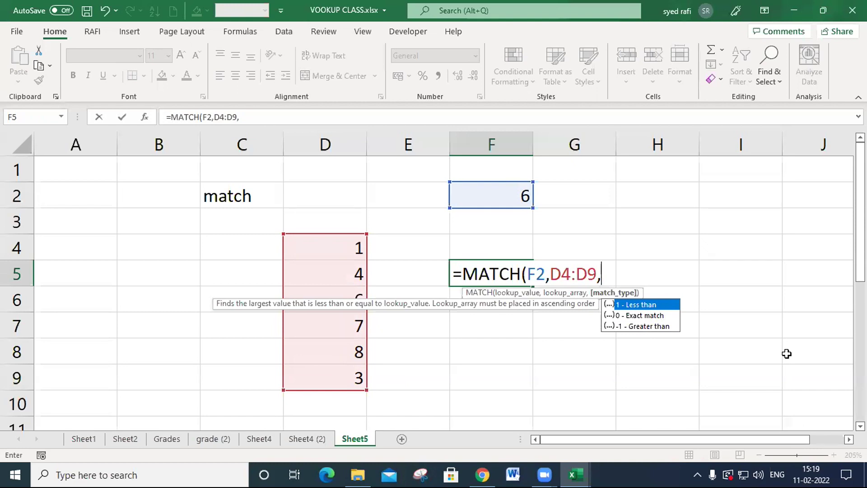
key("Down")
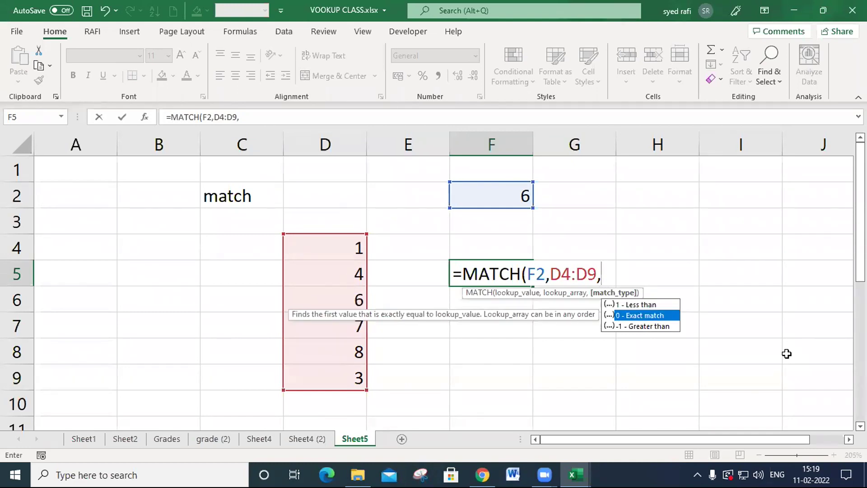
key("Tab")
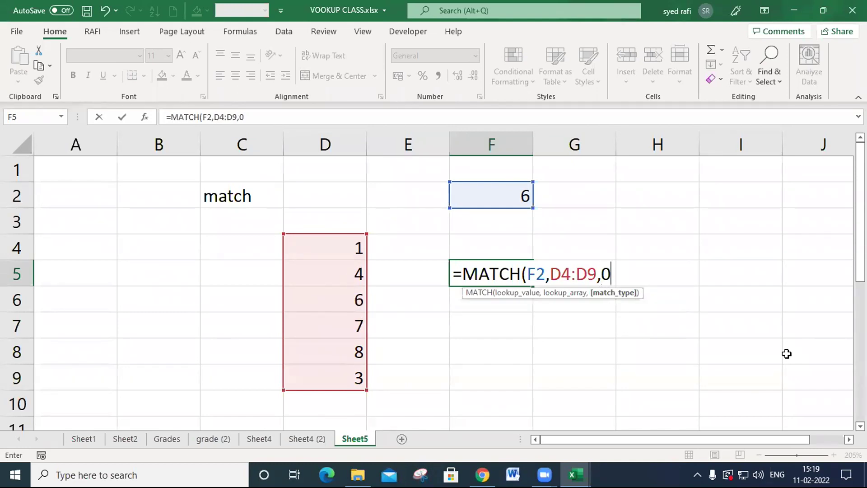
type(")")
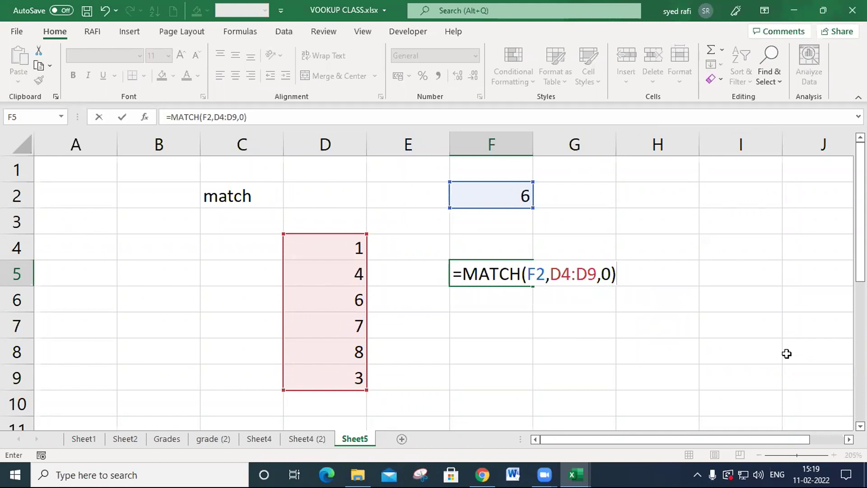
key("Return")
key("Up")
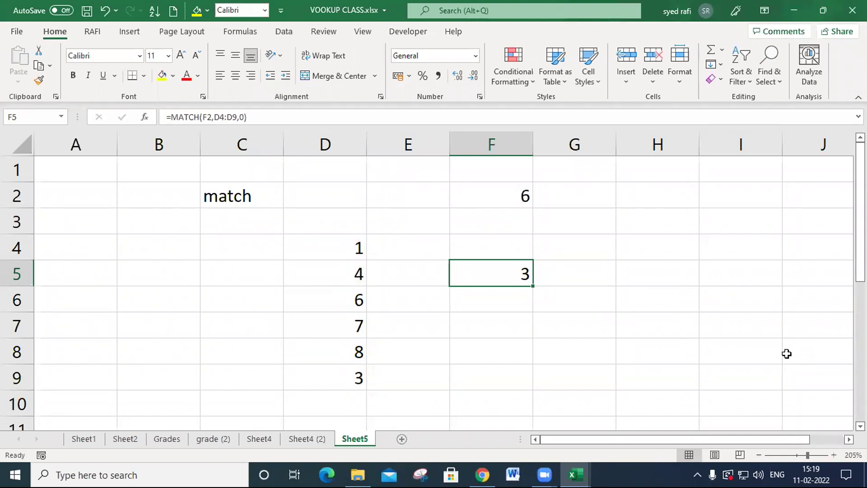
- Check the position of 6 within the list D4:D9, and set the lookup value in F2 to 7
left_click(333, 298)
left_click(339, 250)
left_click(345, 273)
left_click(340, 302)
left_click_drag(340, 246, 337, 384)
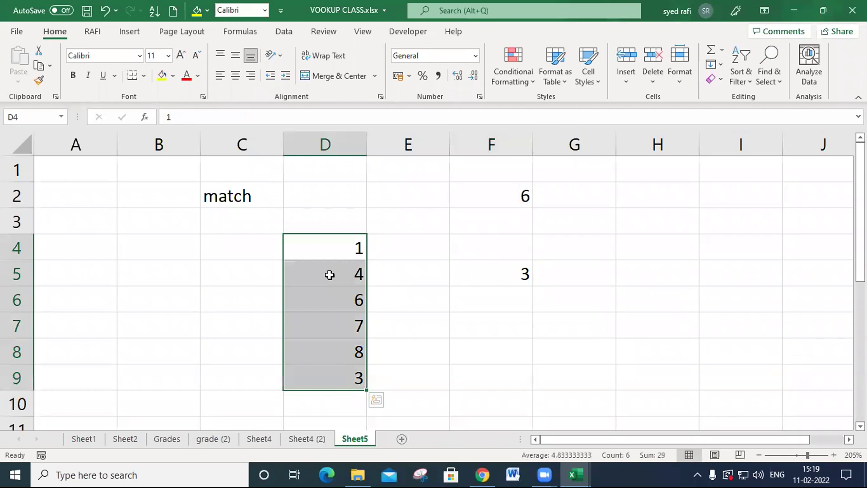
left_click(503, 192)
key("F2")
key("BackSpace")
type("7")
left_click(585, 303)
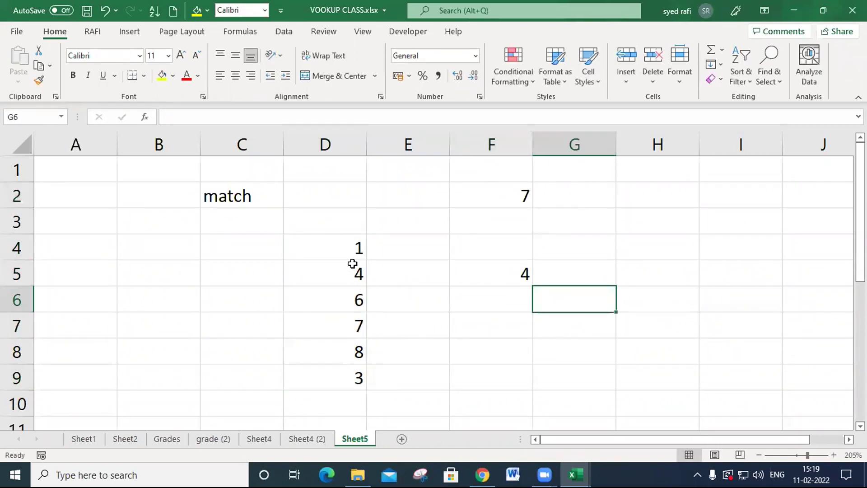
- Count down the list to the value 7 to verify F5, and set the lookup value in F2 to 3
left_click(351, 252)
left_click(357, 272)
left_click(356, 300)
left_click(356, 325)
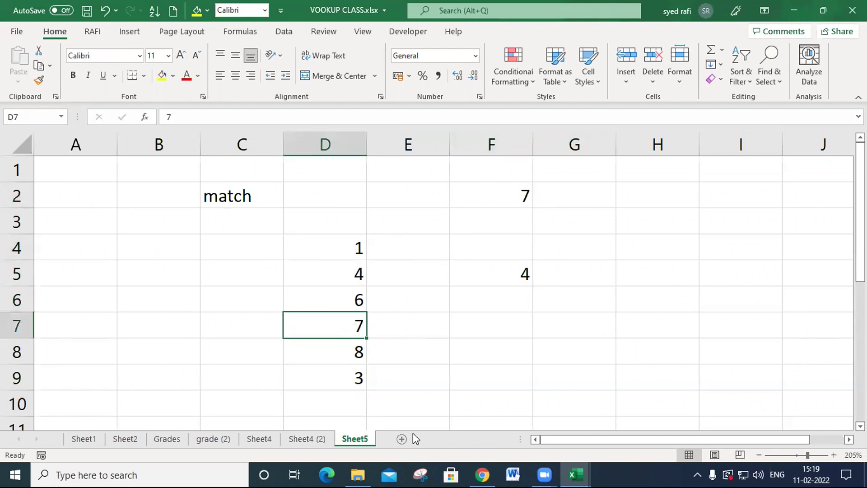
left_click(498, 277)
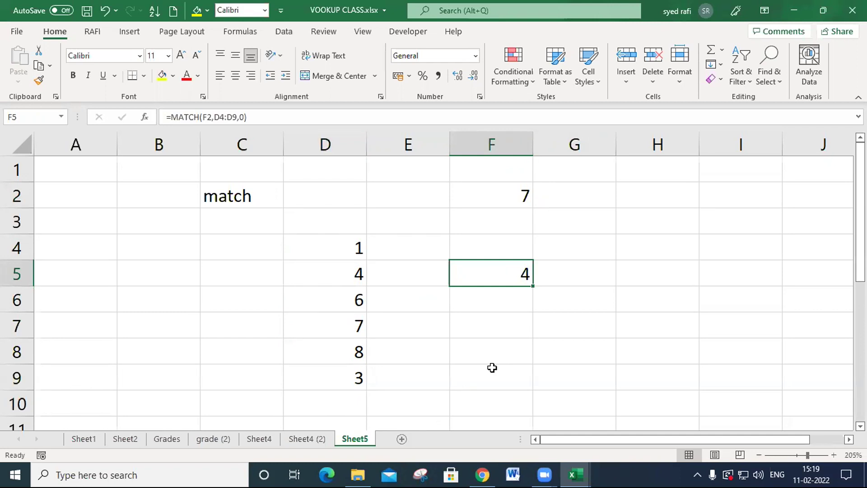
left_click(515, 198)
type("3")
left_click(587, 333)
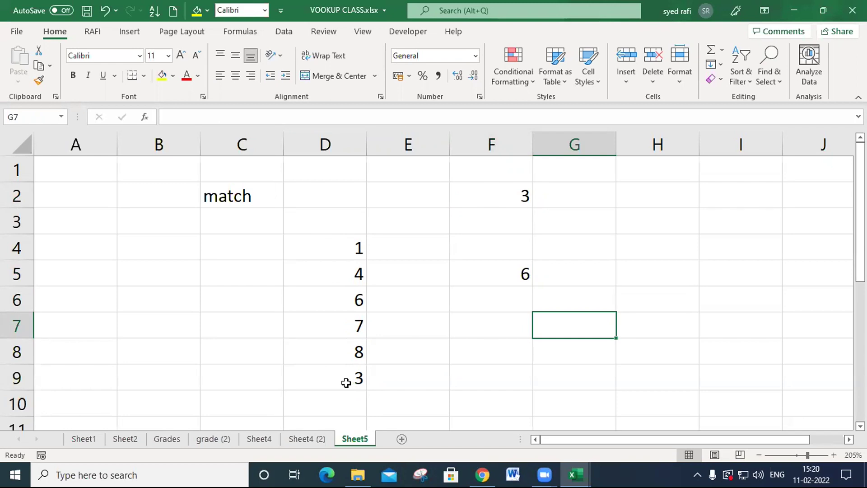
- Set D8 to 4 so that it duplicates the value in D5, and compare the two cells
left_click(356, 355)
type("8")
key("BackSpace")
type("4")
left_click(451, 377)
left_click(349, 281)
left_click(363, 359)
left_click(347, 275)
- Set the lookup value in F2 to 4 and compare the F5 result with the duplicates in D4:D9
left_click(522, 194)
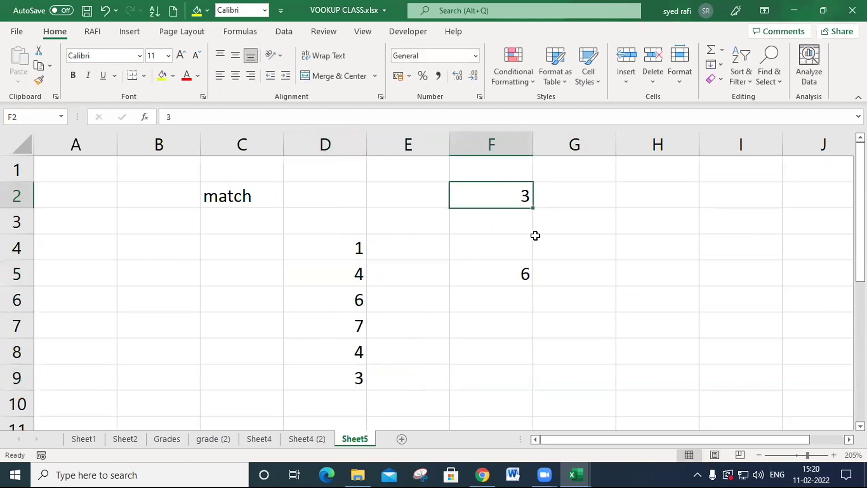
type("4")
left_click(536, 343)
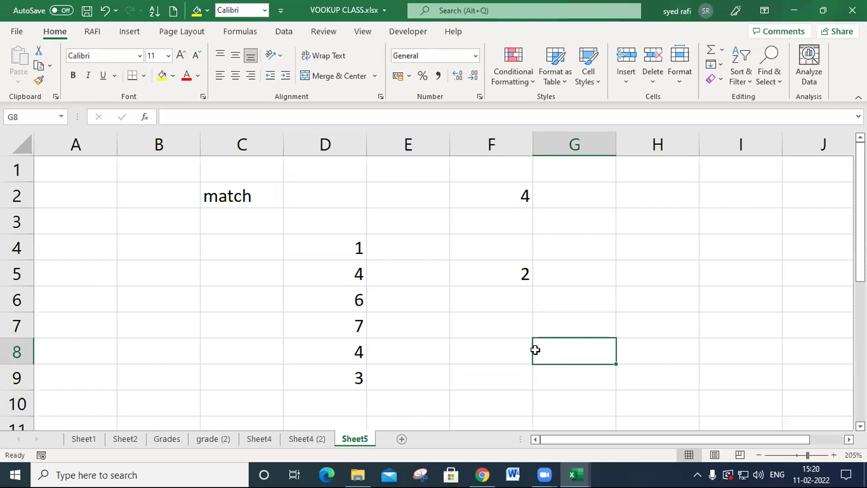
left_click(359, 273)
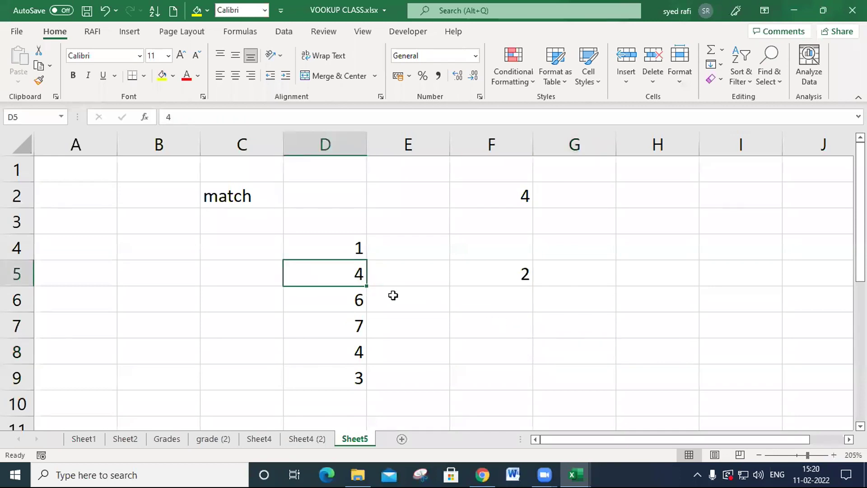
left_click(505, 280)
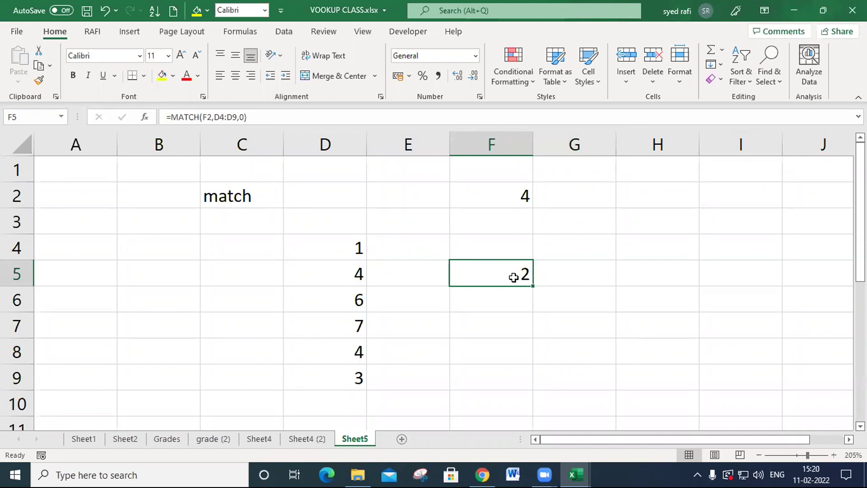
left_click_drag(355, 248, 357, 375)
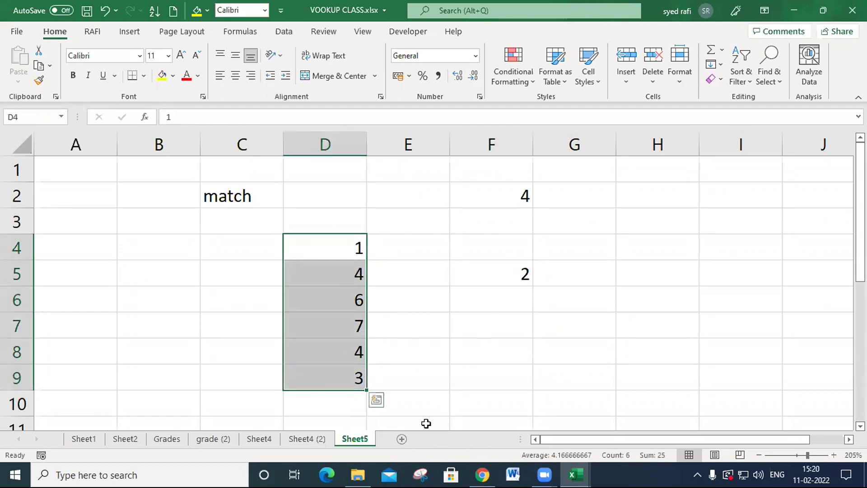
- Add a new worksheet after Sheet5 and enter 1, 23, 5, 7, 8, 9, 5 and 64 across C4:J4
left_click(401, 439)
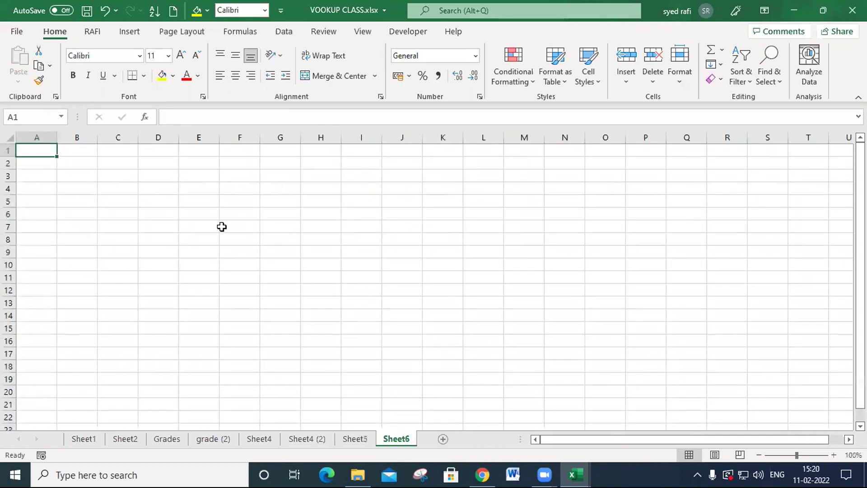
scroll(202, 228, "up", 4)
left_click(184, 217)
type("1")
key("Tab")
type("23")
key("Tab")
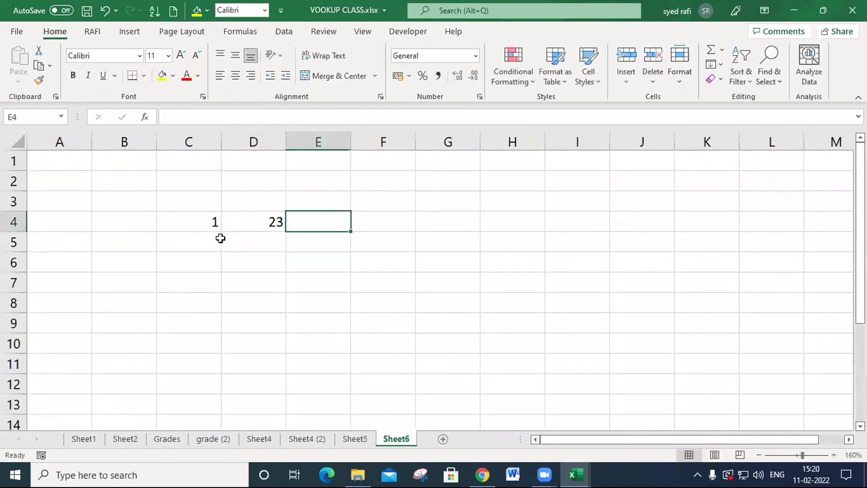
type("5")
key("Tab")
type("7")
key("Tab")
type("8")
key("Tab")
type("9")
key("Tab")
type("5")
key("Tab")
type("6")
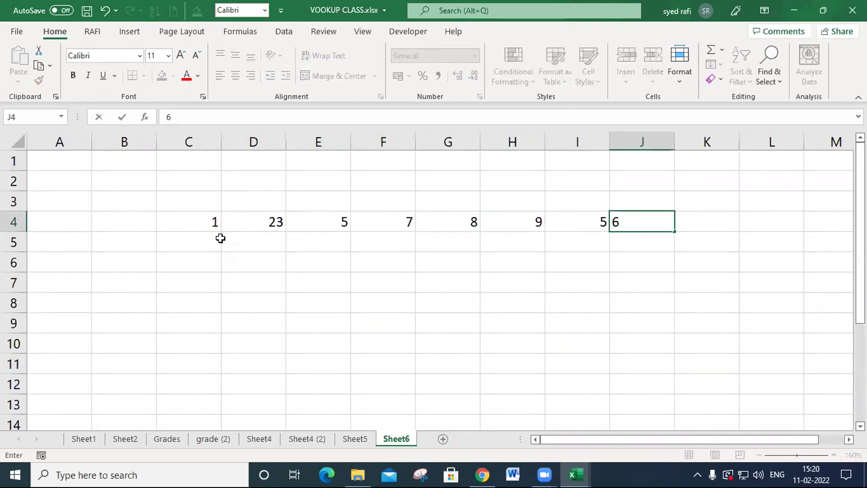
type("4")
key("Return")
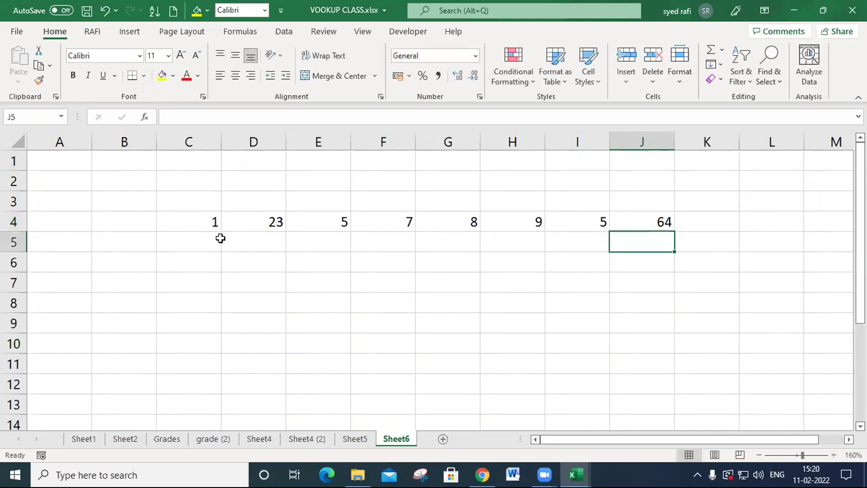
- Enter the lookup value 7 in C1, above the horizontal number list
key("Left")
key("Left")
key("Left")
key("Left")
key("Left")
key("Left")
key("Up")
key("Up")
key("Up")
key("Up")
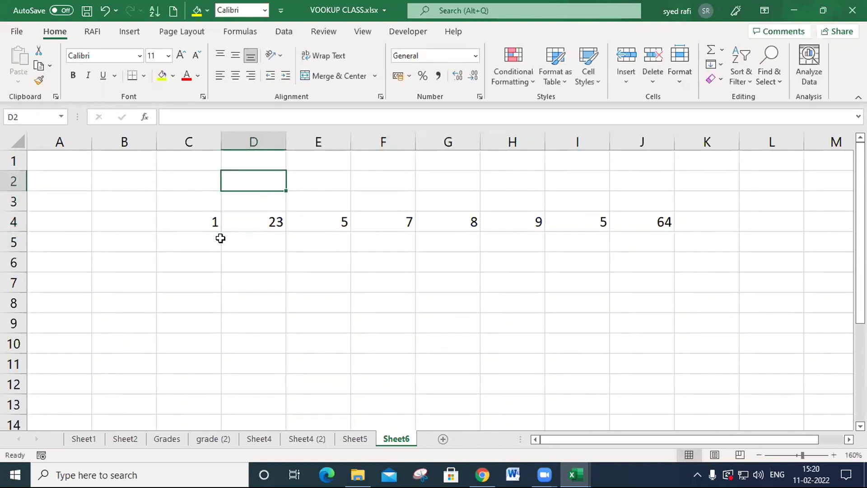
key("Left")
type("7")
key("Return")
- Enter =MATCH(C1,C4:J4,0) in C7 to find the exact-match position of the lookup value in the horizontal list
key("Down")
key("Down")
key("Down")
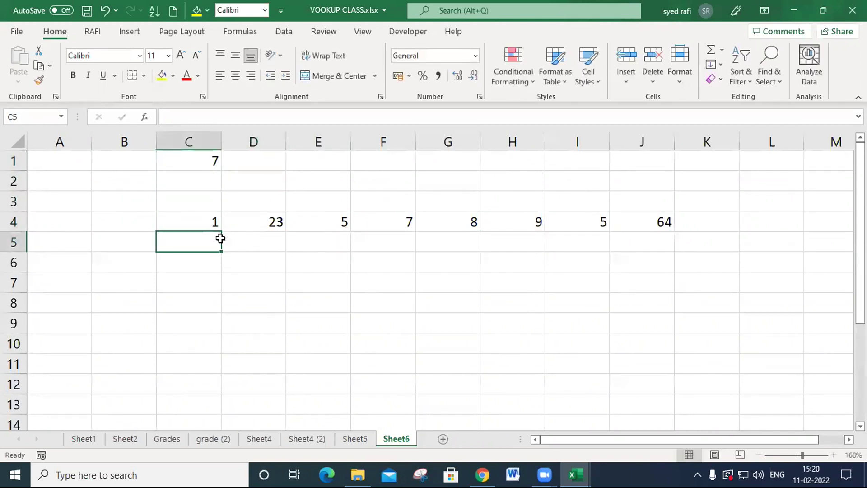
key("Down")
key("Down")
type("=ma")
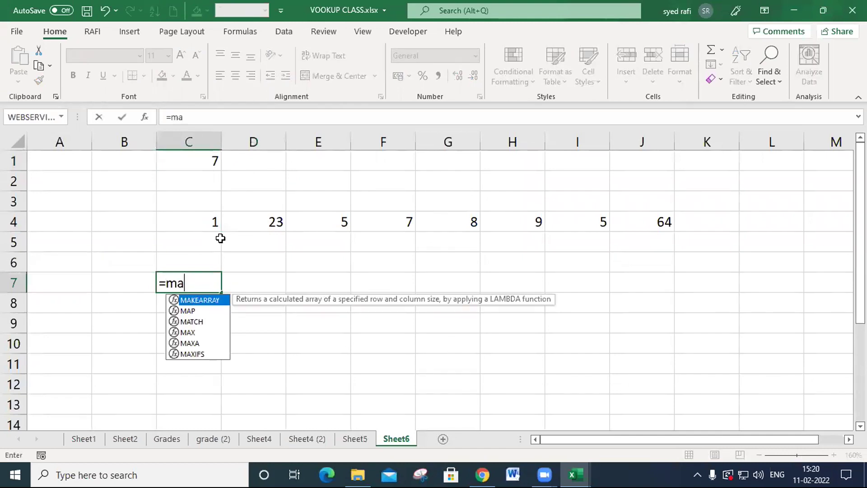
key("Tab")
key("BackSpace")
key("BackSpace")
key("BackSpace")
key("BackSpace")
key("BackSpace")
key("BackSpace")
key("BackSpace")
key("BackSpace")
key("BackSpace")
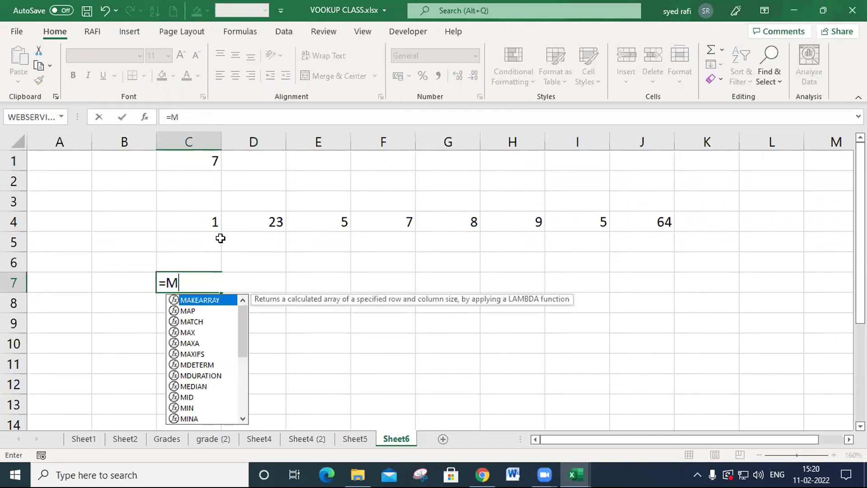
key("Down")
key("Down")
key("Tab")
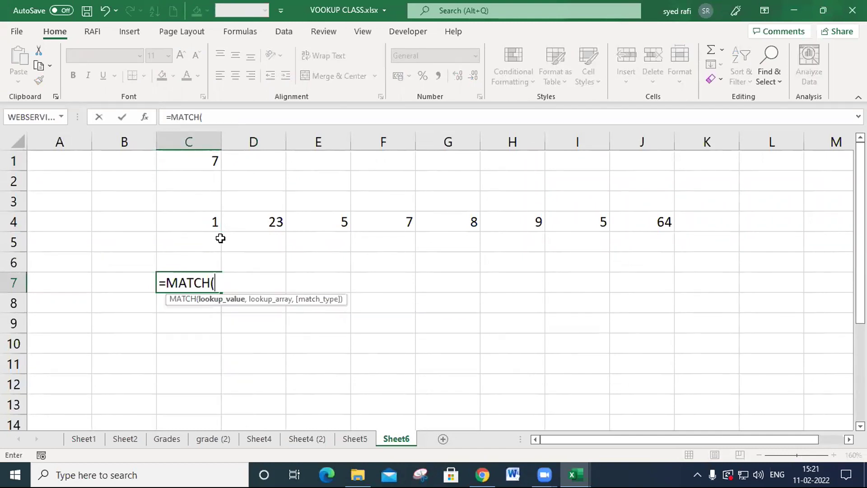
left_click(191, 158)
type(",")
left_click_drag(216, 220, 639, 224)
type(",")
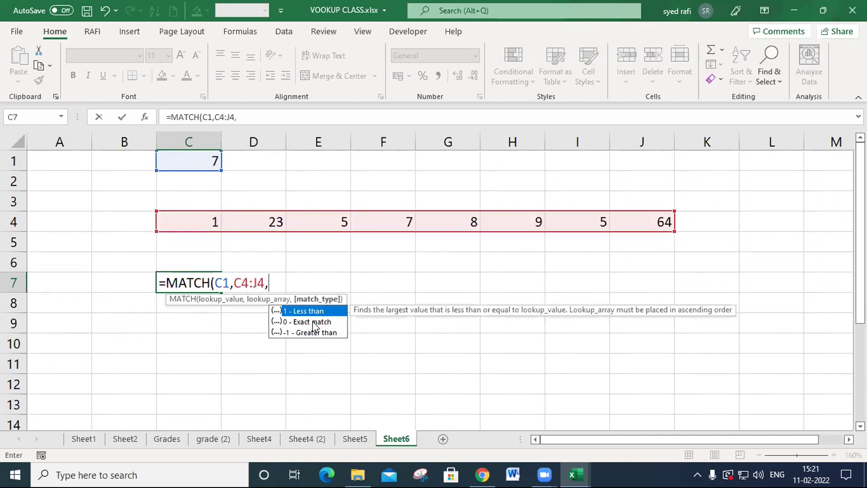
type("-1")
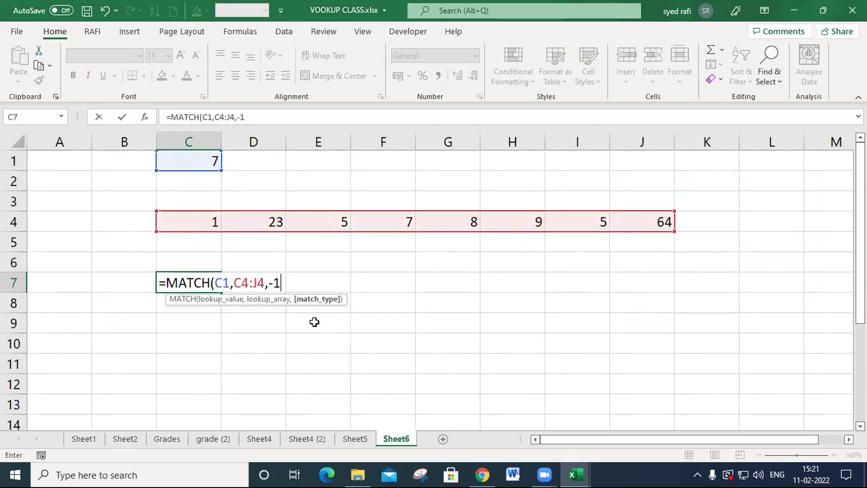
key("BackSpace")
key("BackSpace")
type("0)")
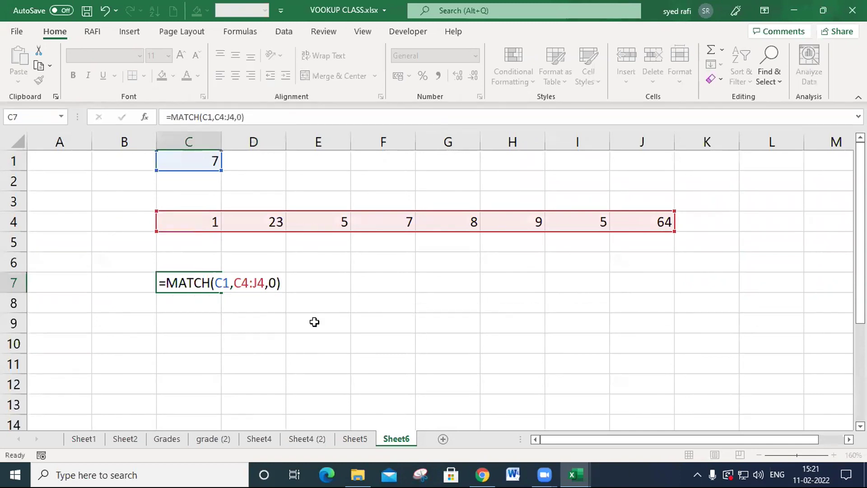
key("Return")
key("Up")
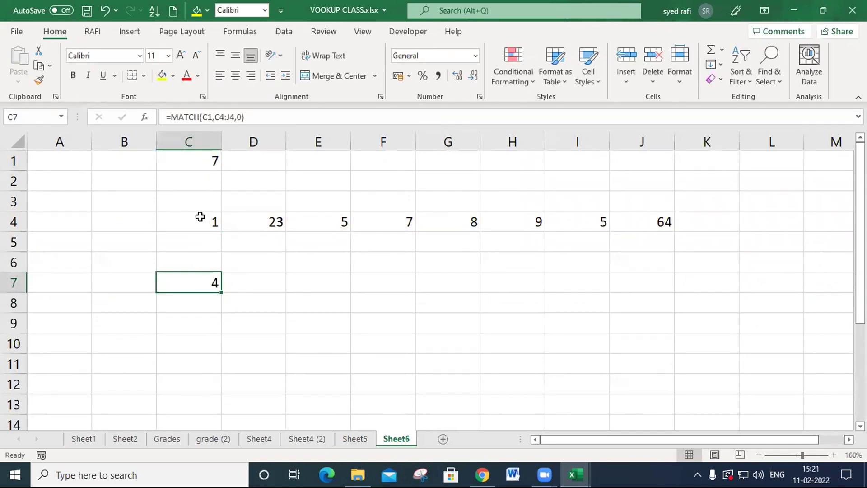
- Count across row 4 from C4 to F4 to verify the MATCH result in C7
left_click(202, 220)
left_click(280, 218)
left_click(318, 221)
left_click(389, 219)
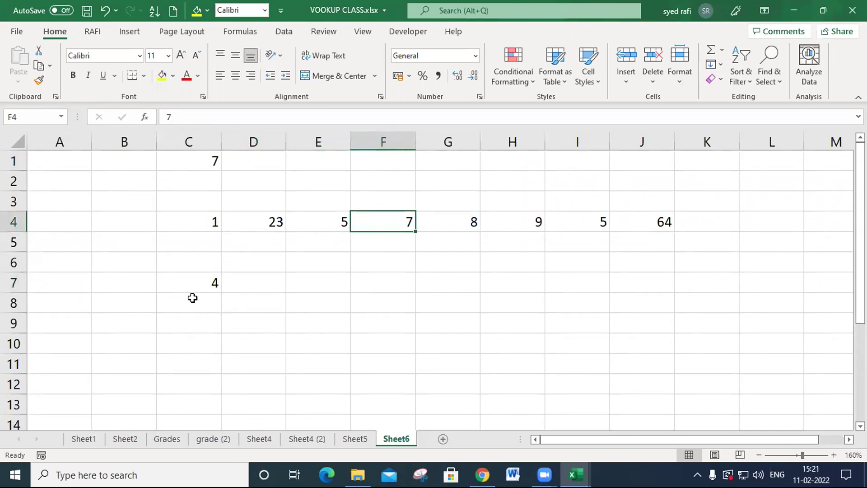
left_click(200, 291)
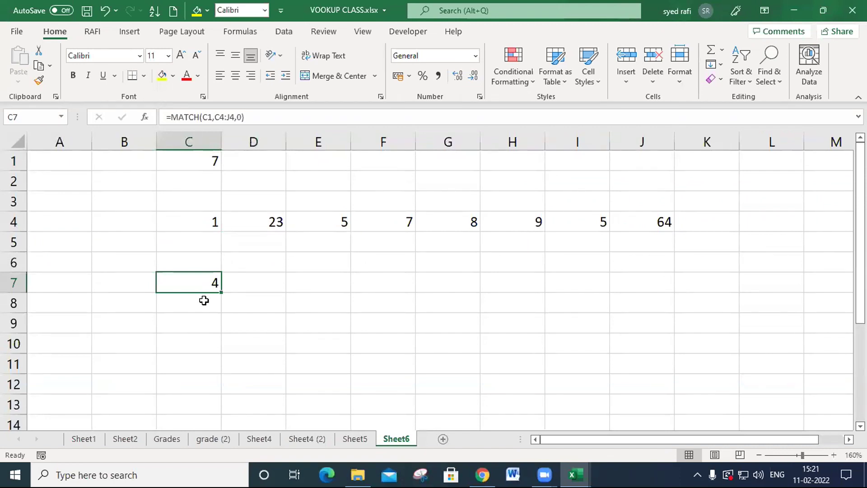
- Compare with Sheet5 by examining its vertical list D4:D9, the MATCH formula in F5 and the lookup value in F2
left_click(356, 440)
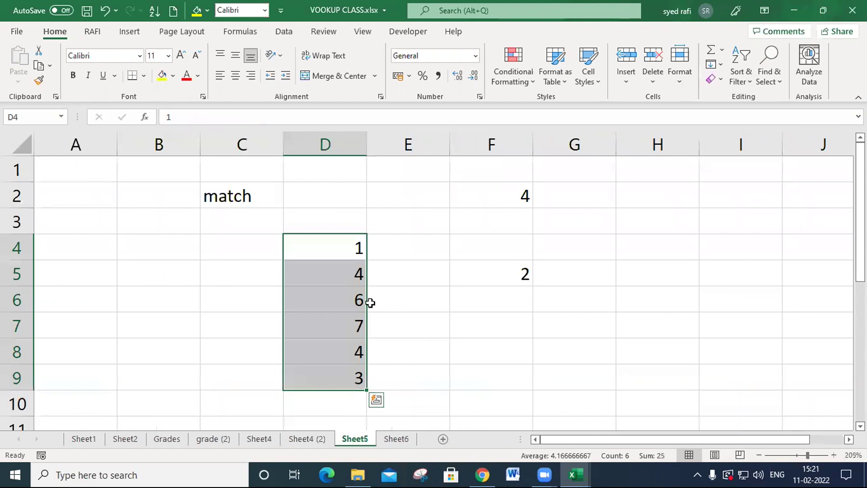
left_click(391, 439)
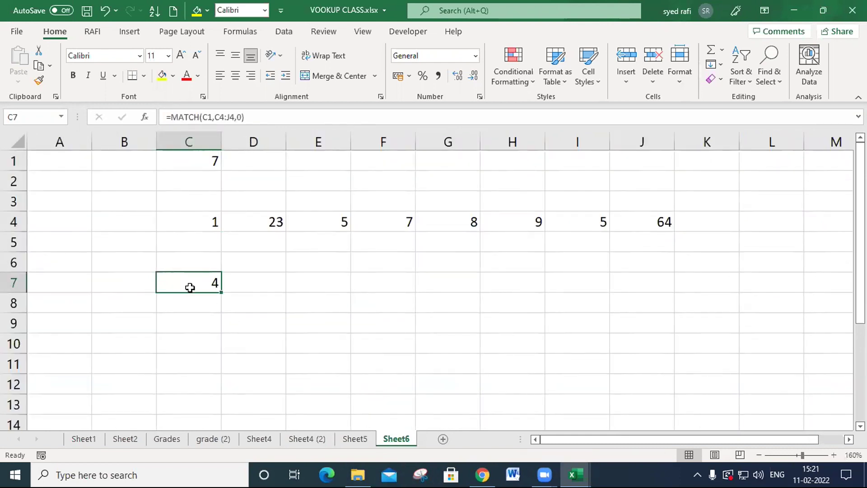
left_click(355, 439)
left_click_drag(332, 247, 326, 374)
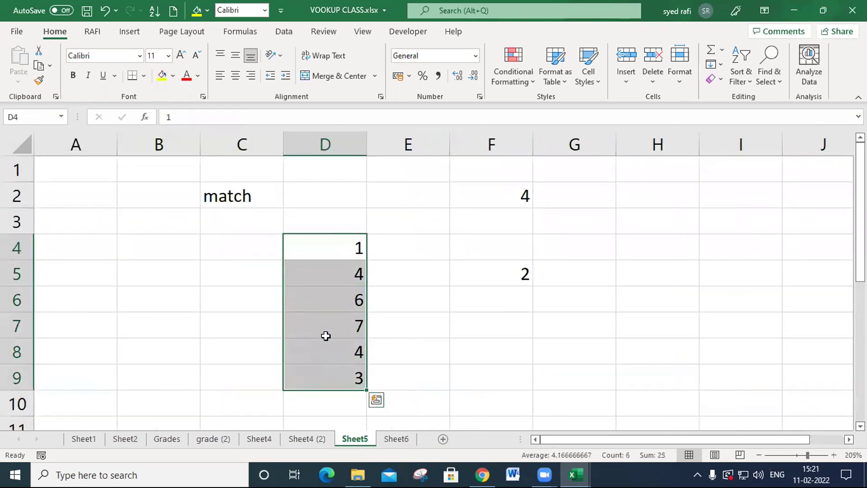
left_click_drag(337, 246, 336, 375)
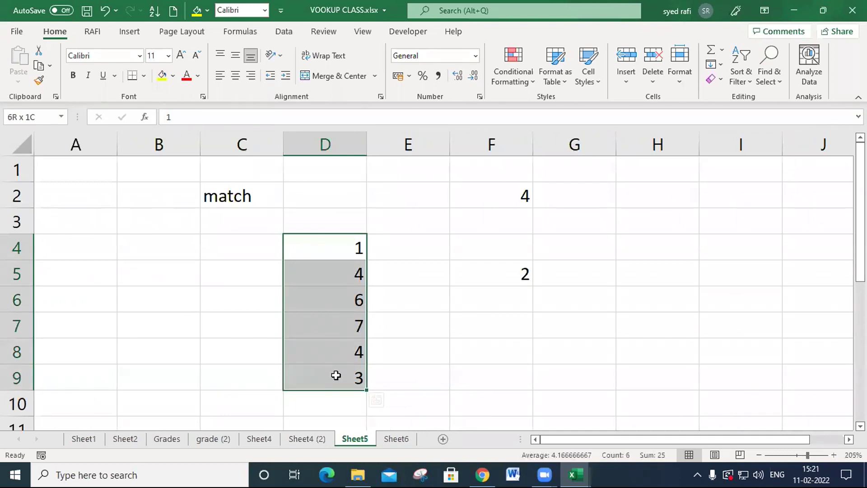
left_click(509, 278)
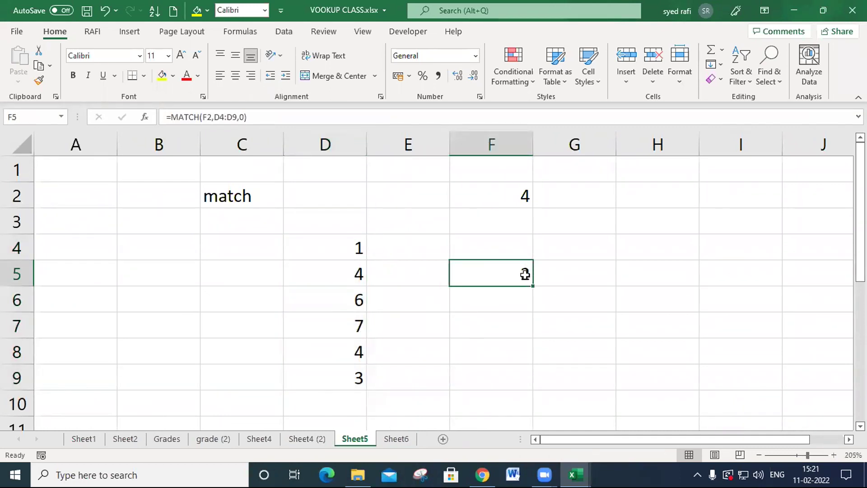
left_click(509, 190)
- Review the horizontal list C4:J4 and the MATCH formula in C7 on Sheet6, checking them against Sheet5
left_click(395, 439)
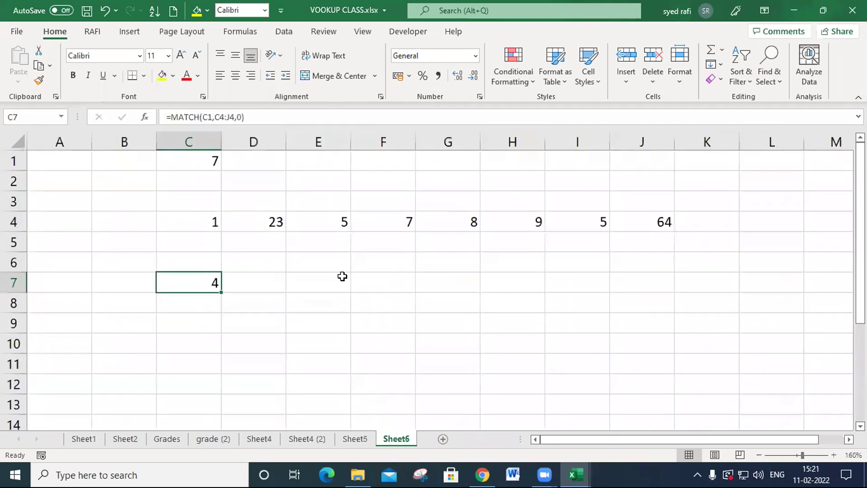
left_click_drag(206, 226, 660, 224)
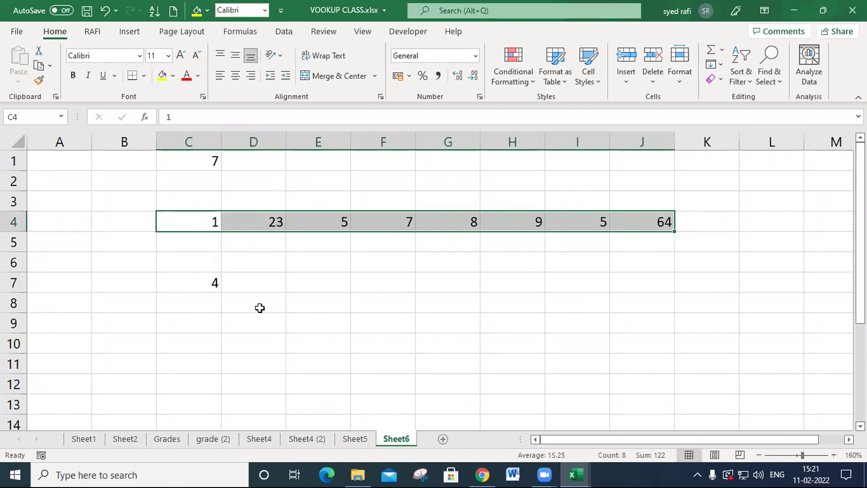
left_click(202, 285)
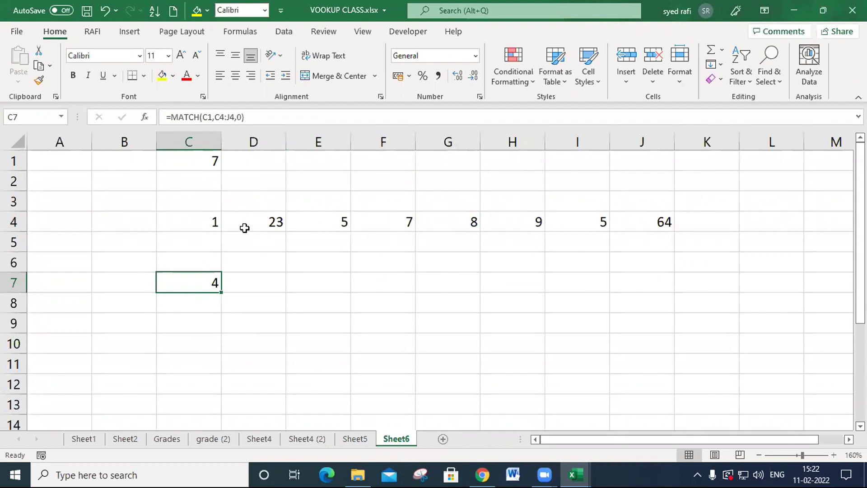
left_click_drag(202, 224, 642, 215)
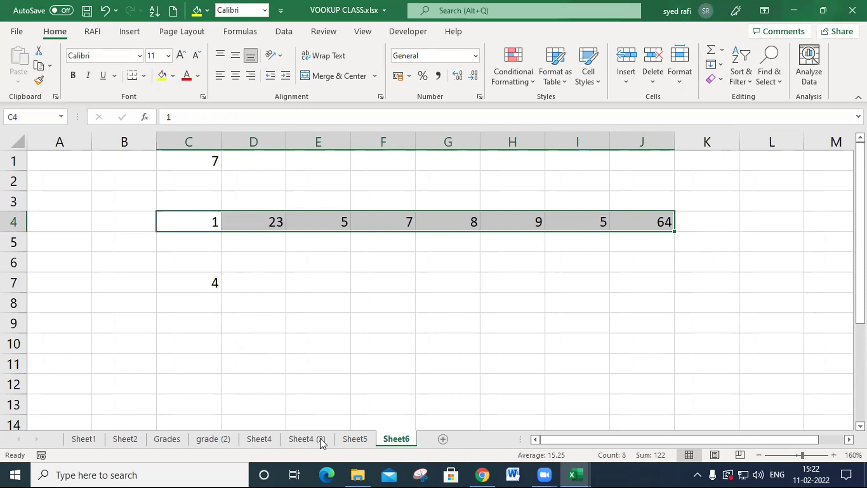
left_click(355, 438)
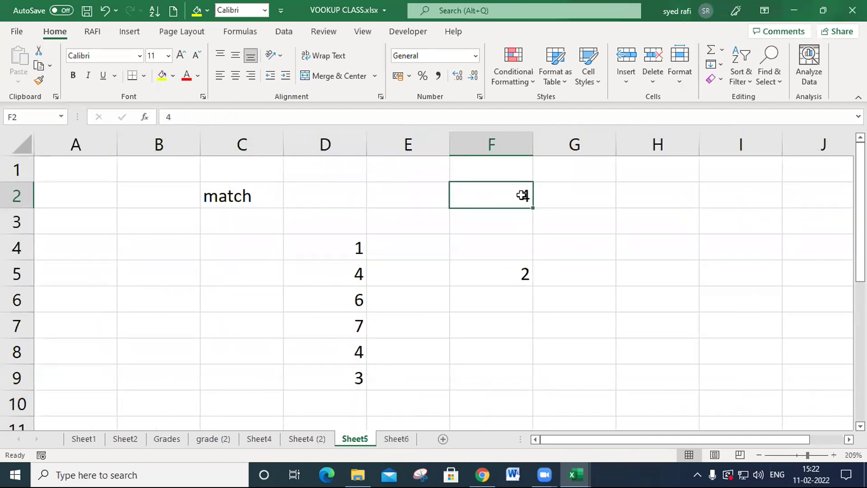
left_click(409, 439)
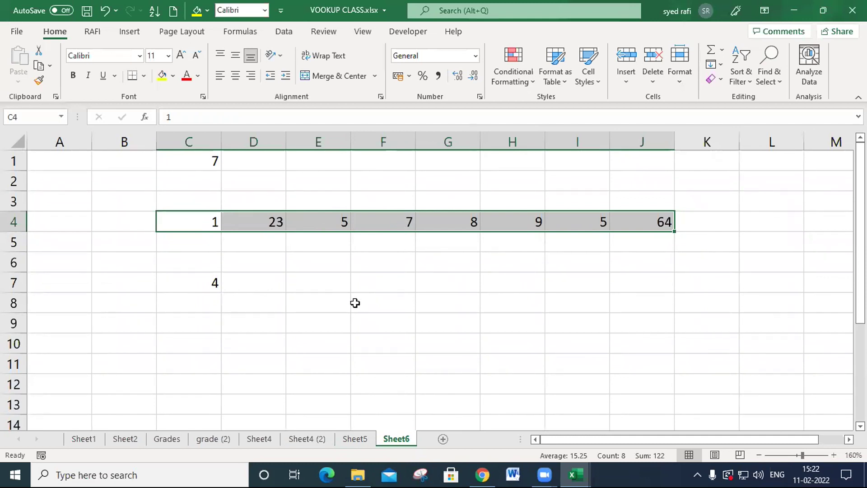
left_click(381, 321)
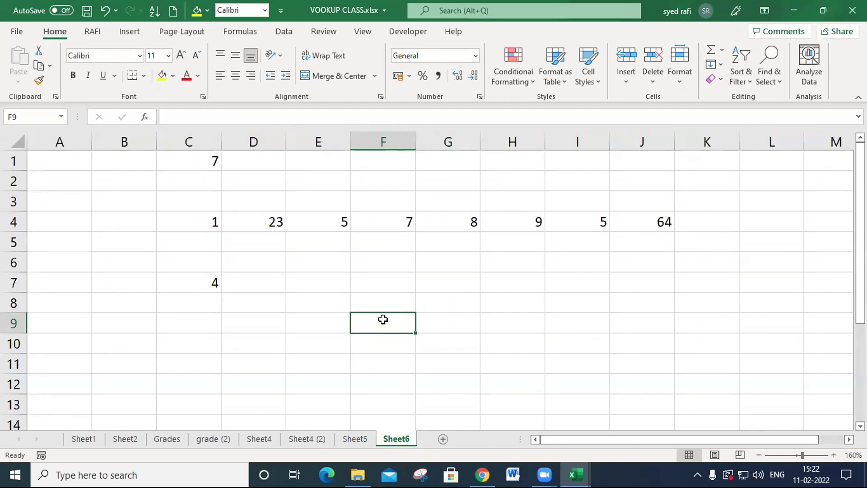
left_click_drag(206, 221, 651, 216)
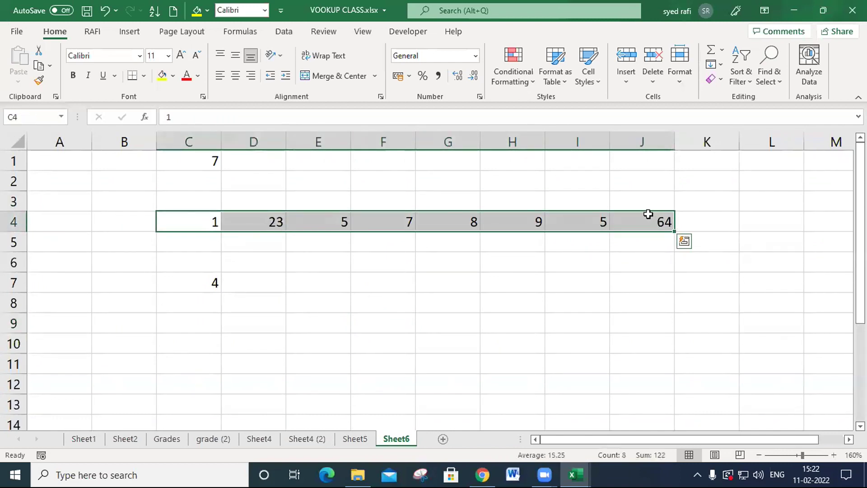
- Recheck the vertical range D4:D9 and its F5 formula on Sheet5, and return to the horizontal list on Sheet6
left_click(355, 439)
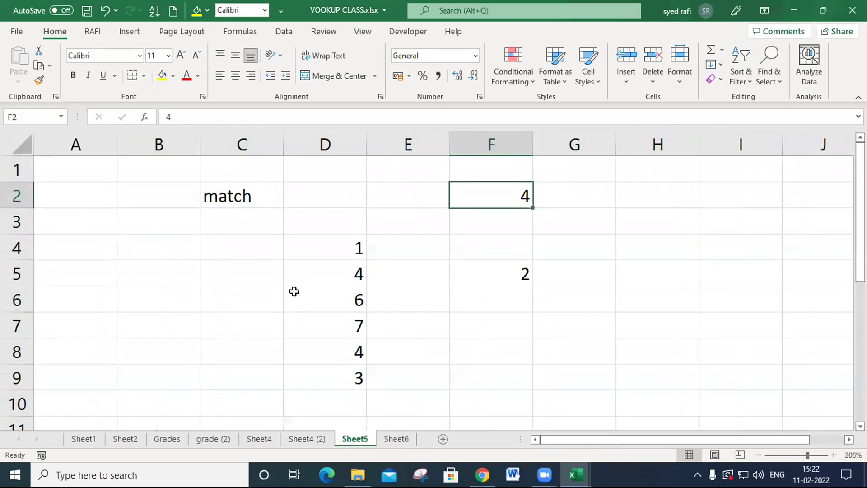
left_click(345, 238)
left_click_drag(345, 238, 351, 379)
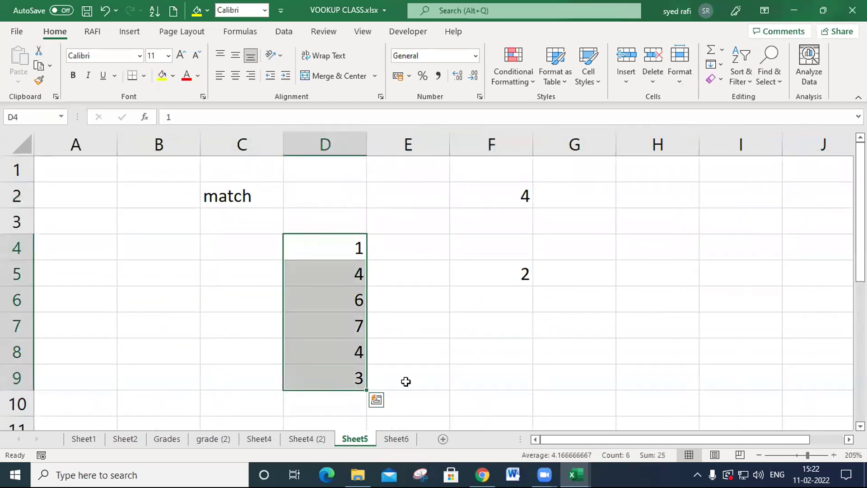
left_click(520, 273)
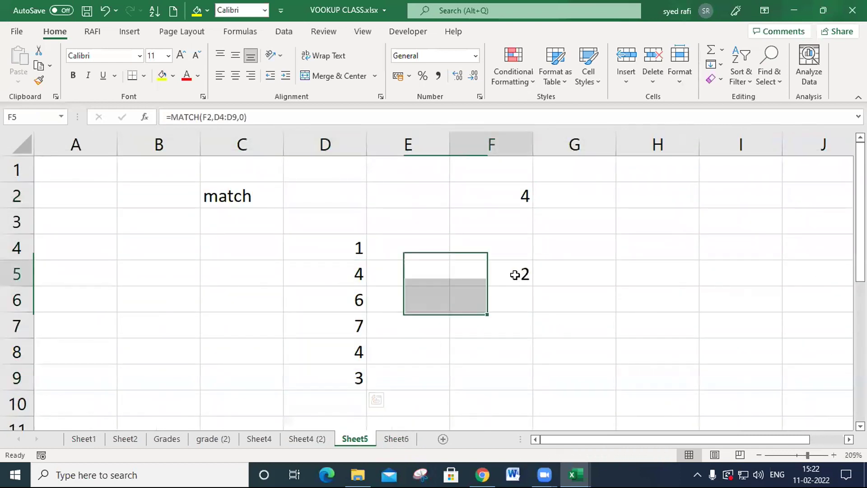
left_click(392, 439)
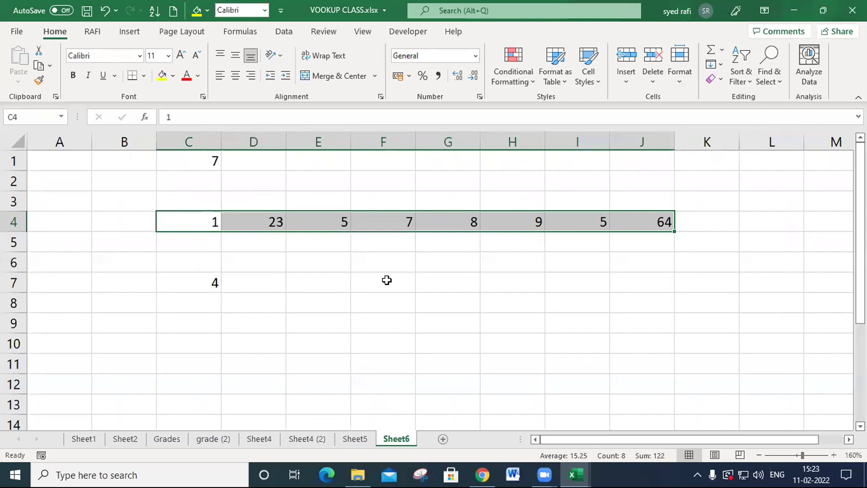
left_click(387, 285)
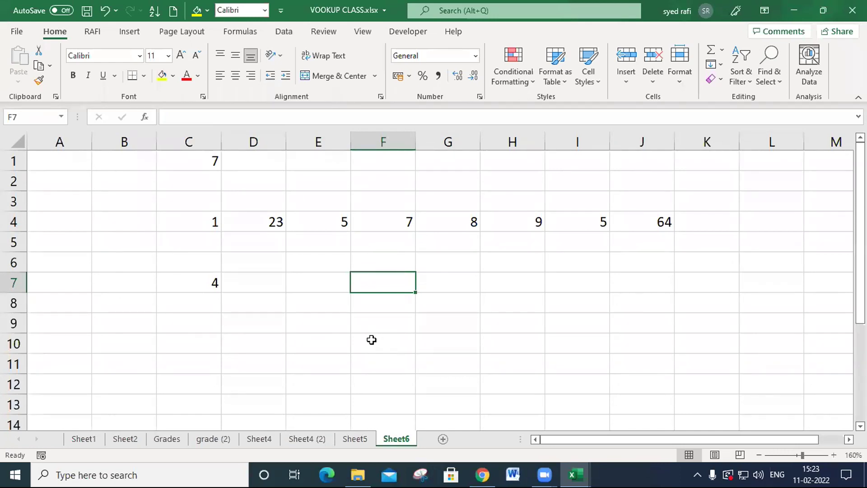
- Examine the lookup value, lookup array and match type arguments of the MATCH formula in F5 on Sheet5
left_click(355, 438)
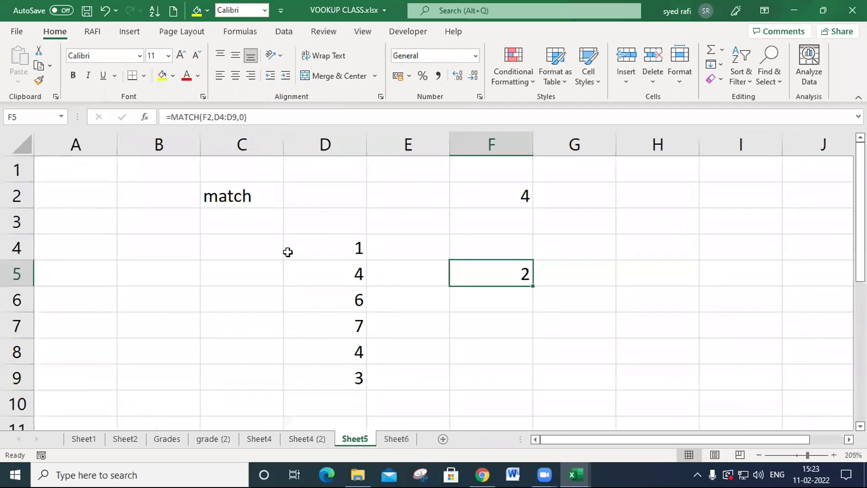
double_click(513, 271)
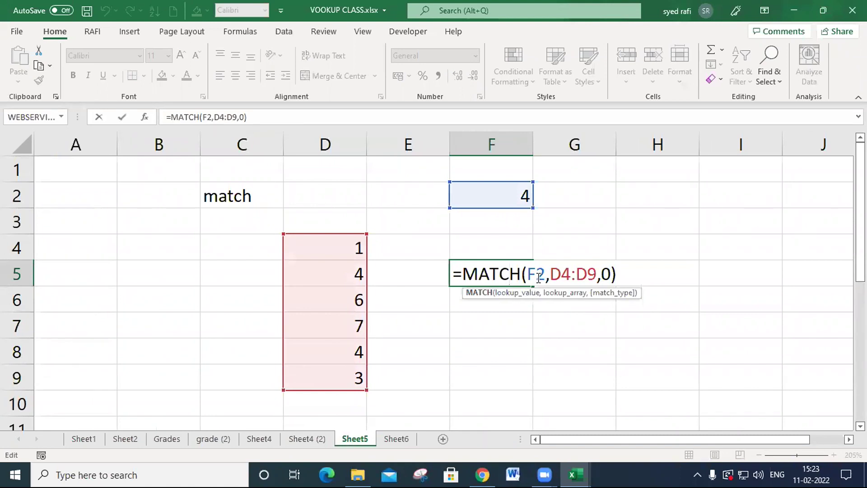
left_click(562, 276)
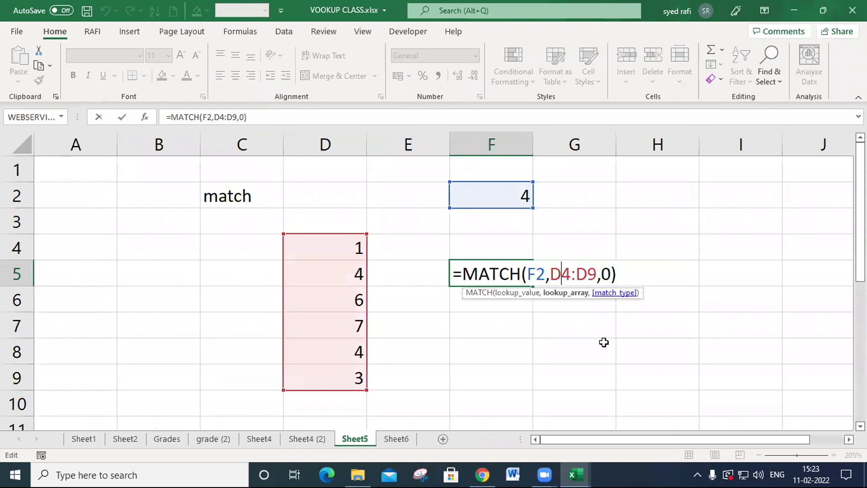
key("Right")
key("Right")
key("Right")
key("Right")
key("Right")
key("Right")
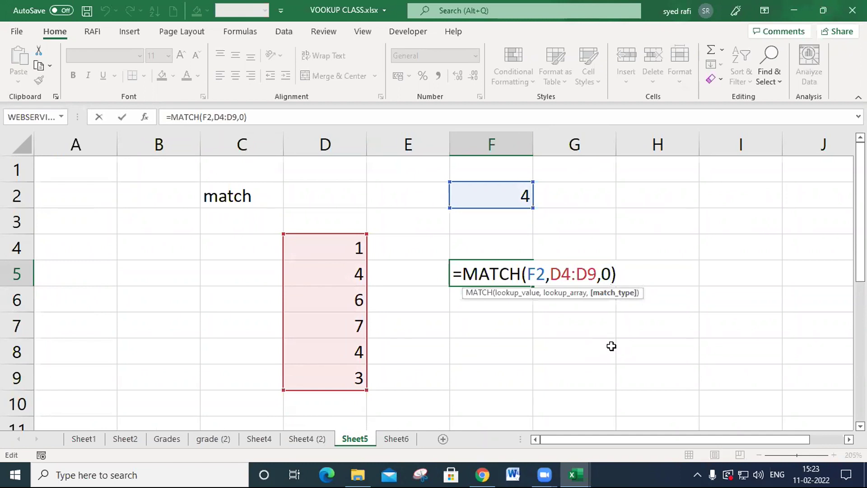
key("Return")
- Open Sheet4 (2) and view the full marks table together with the empty result headers in row 10
left_click(327, 436)
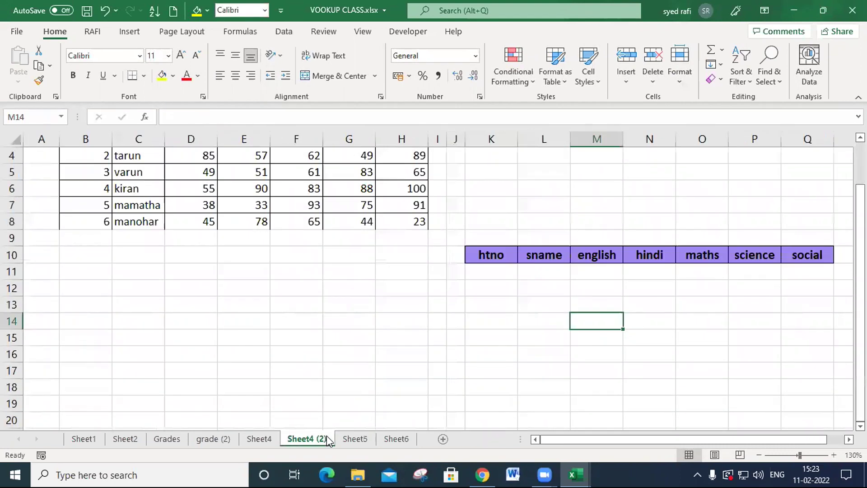
scroll(453, 292, "up", 1)
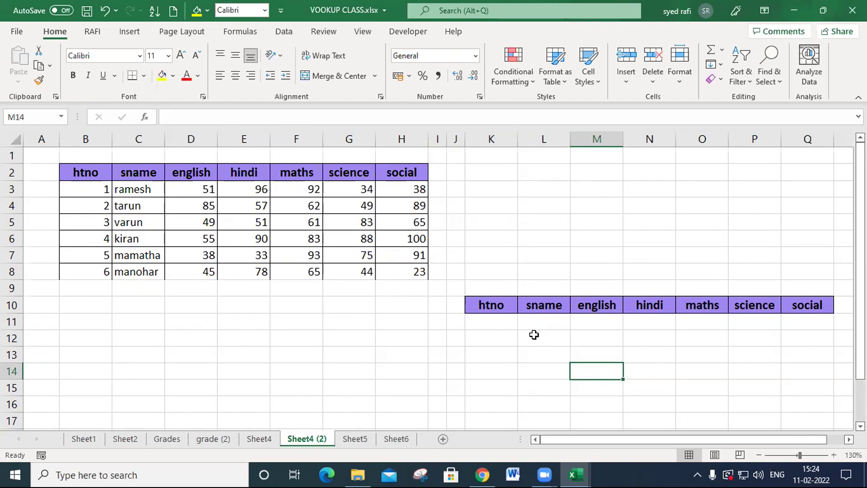
left_click(532, 321)
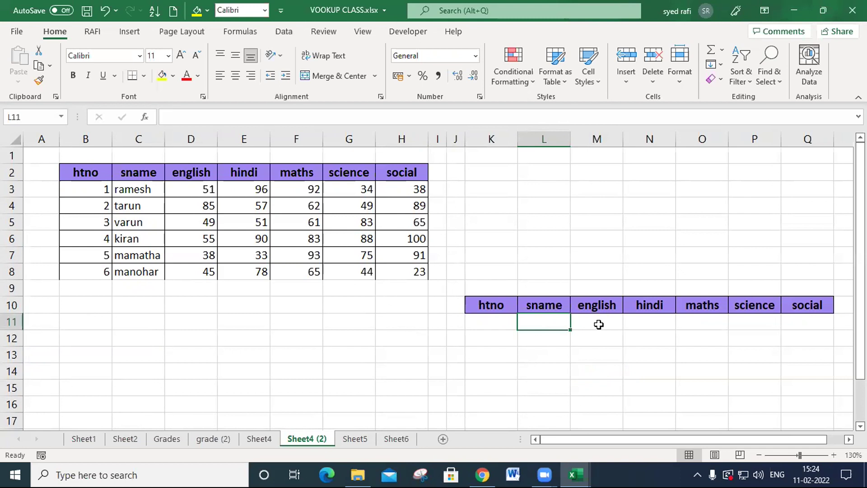
key("Tab")
key("Tab")
key("Tab")
key("Tab")
key("Tab")
key("Left")
key("Left")
key("Left")
key("Left")
- Begin a MATCH formula in L11 under the sname header
left_click(546, 329)
type("=")
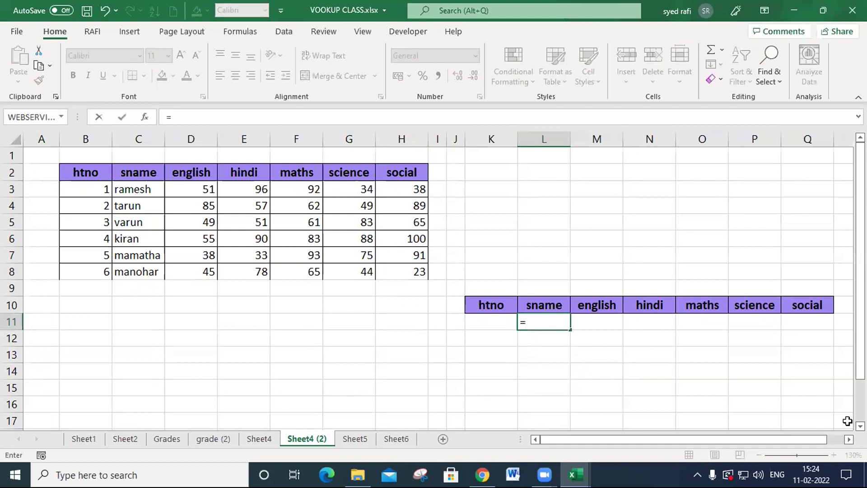
type("MAKEARRAY(")
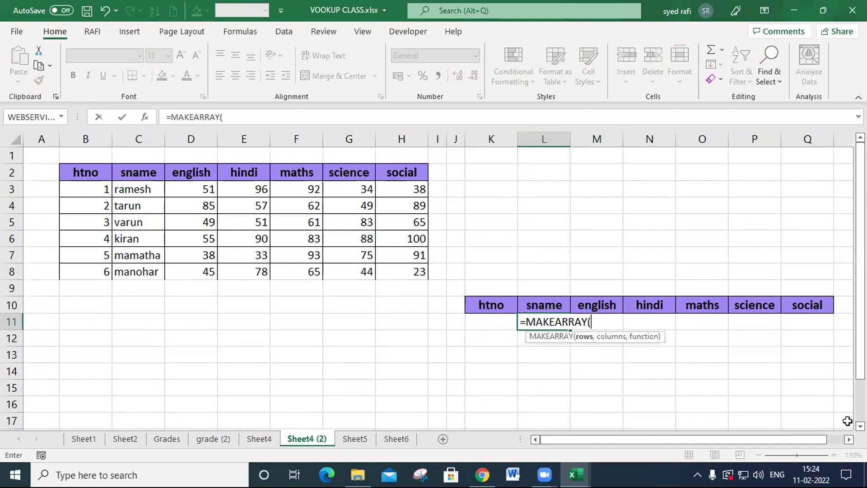
key("BackSpace")
key("BackSpace")
key("BackSpace")
key("BackSpace")
key("BackSpace")
key("BackSpace")
key("BackSpace")
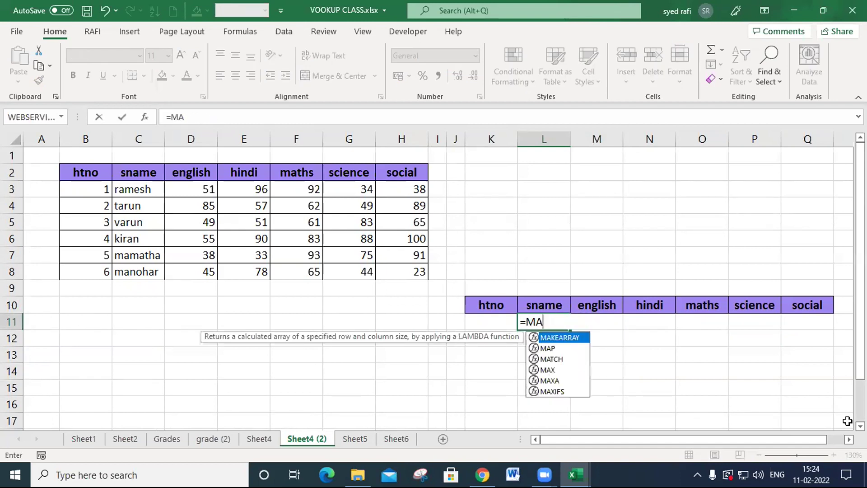
key("Down")
key("Down")
key("Down")
key("Up")
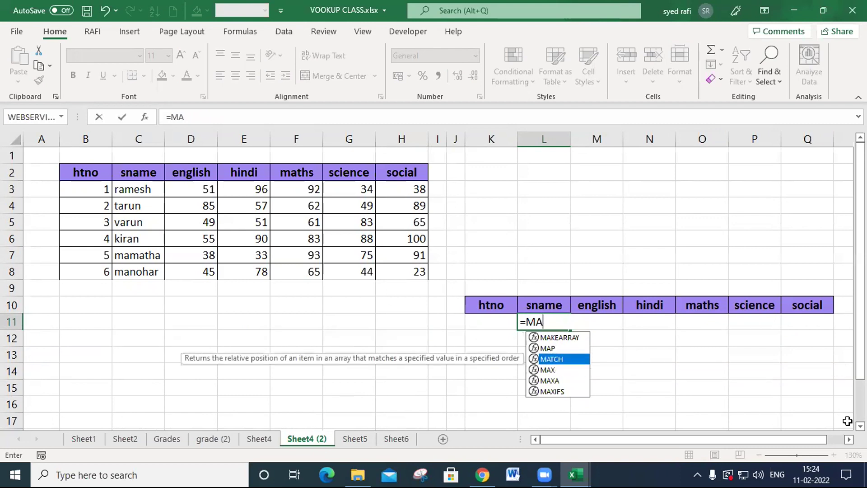
key("Tab")
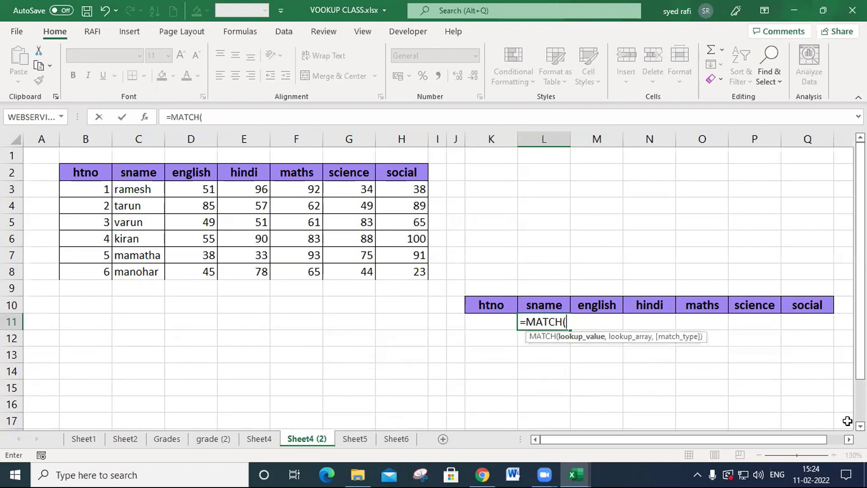
- Complete the L11 formula with lookup value L10, lookup array B2:H2 and match type 0
left_click(553, 299)
type(",")
left_click_drag(89, 173, 389, 180)
type(",")
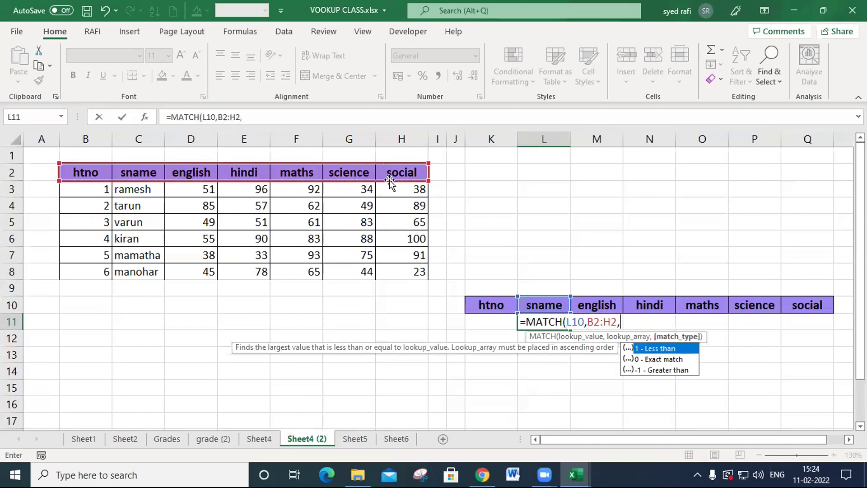
type("0")
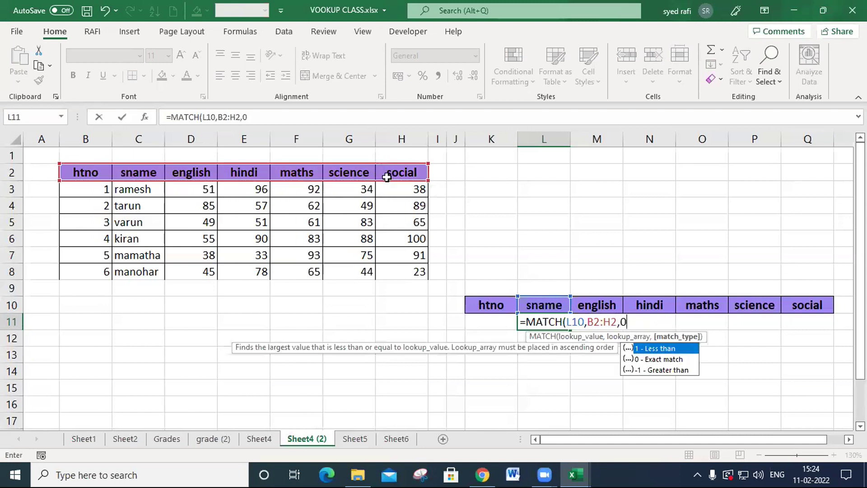
type(")")
key("Return")
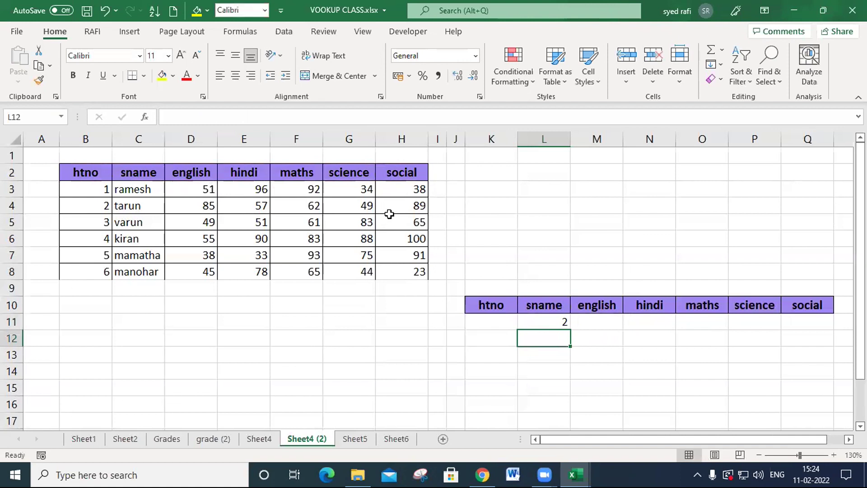
- Fill the MATCH formula with its relative header range from L11 across to Q11
left_click(549, 305)
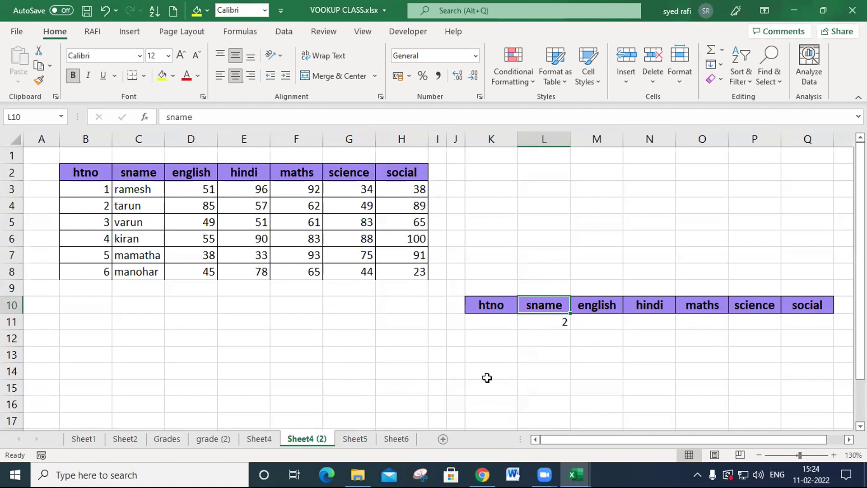
left_click(563, 328)
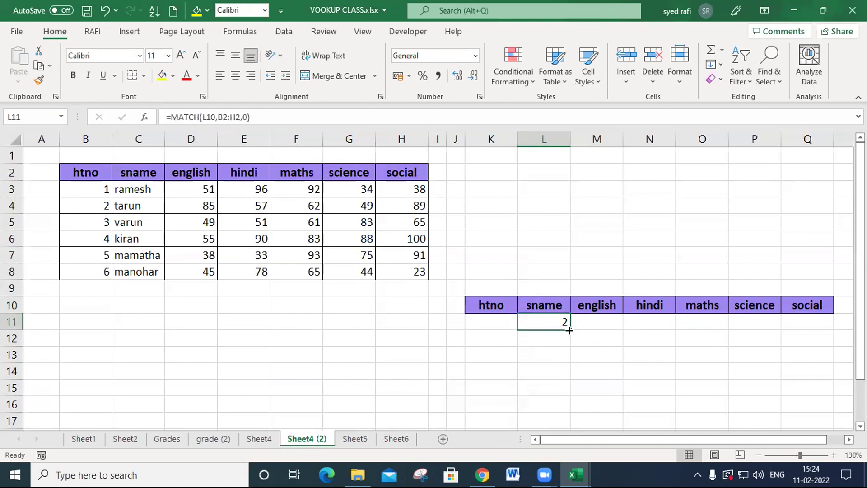
left_click_drag(570, 329, 824, 325)
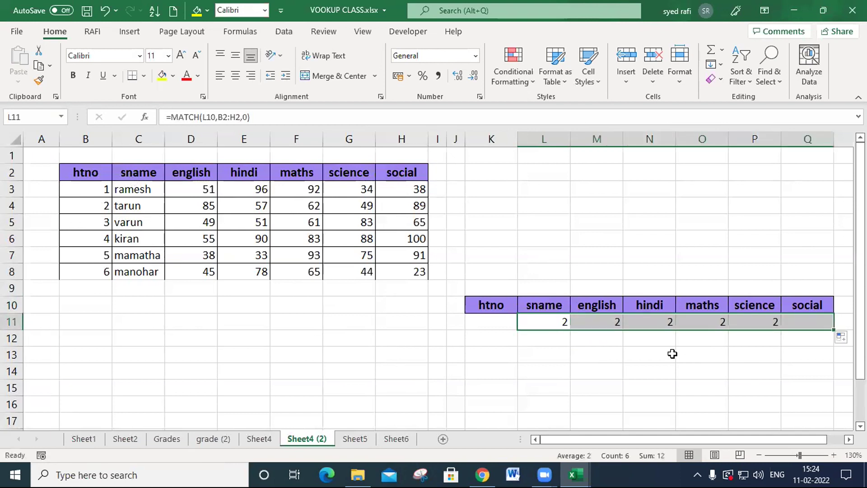
- Inspect the filled MATCH formulas in M11 through P11 to see how the lookup array reference shifts
left_click(592, 304)
double_click(596, 323)
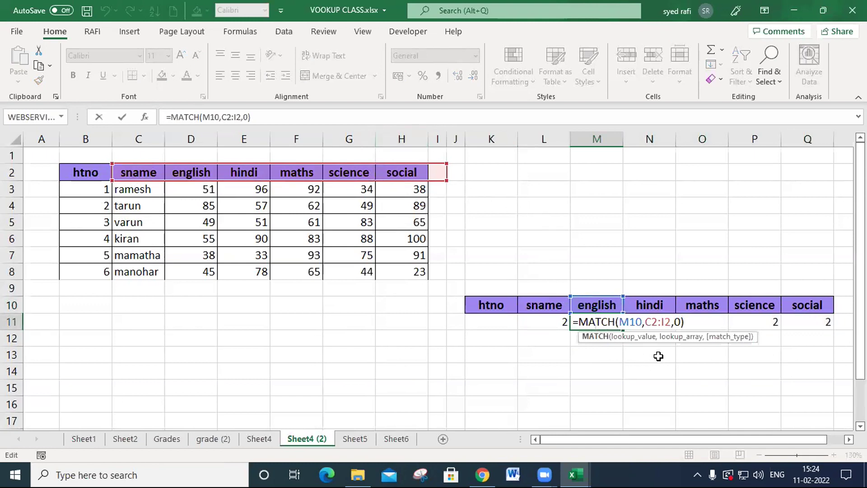
key("Return")
left_click(666, 321)
double_click(666, 321)
key("Return")
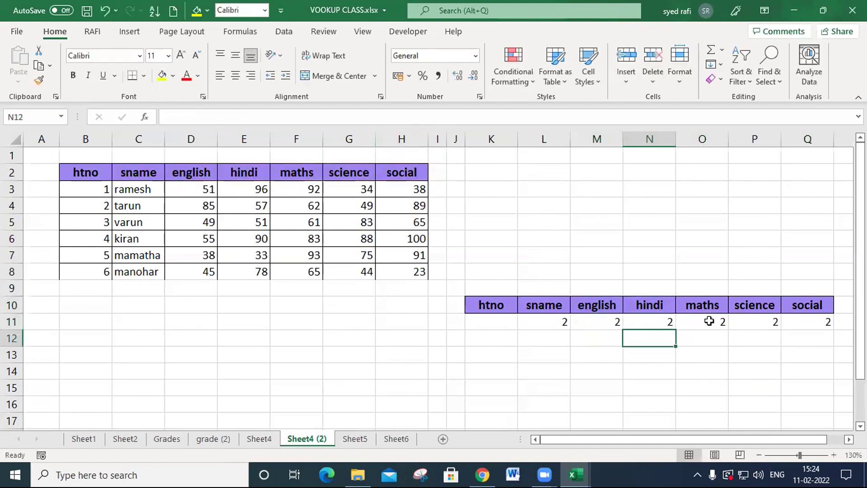
double_click(710, 320)
key("Return")
left_click(764, 322)
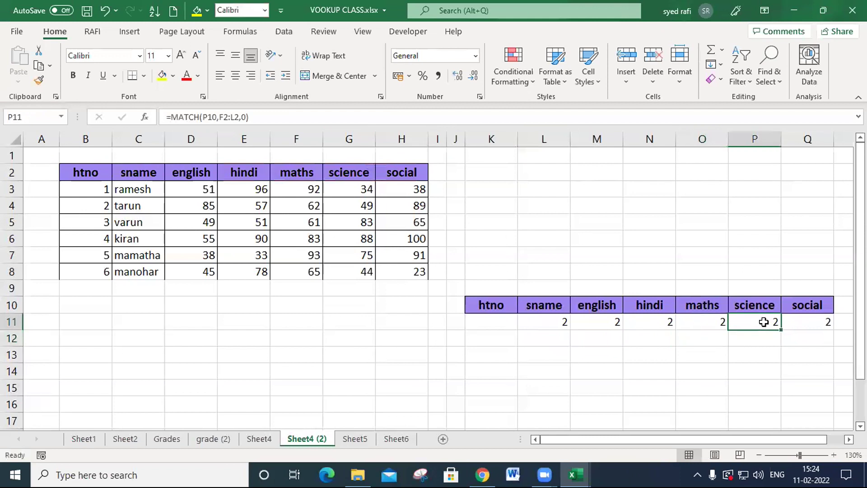
double_click(763, 321)
- Make the lookup array in the L11 MATCH formula absolute as $B$2:$H$2
left_click(524, 325)
double_click(546, 323)
left_click_drag(594, 321, 611, 321)
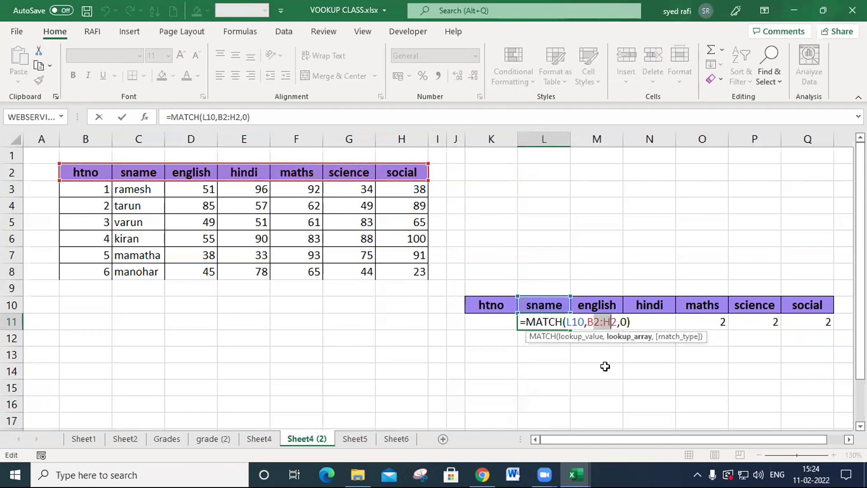
key("F4")
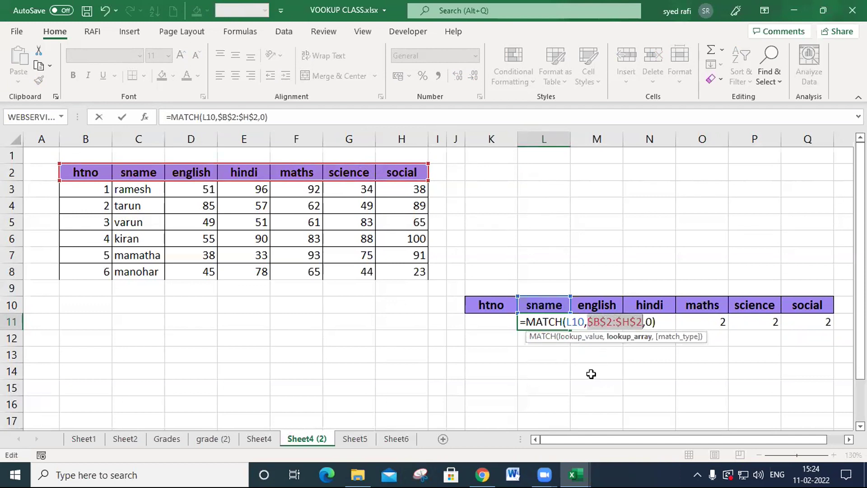
key("Return")
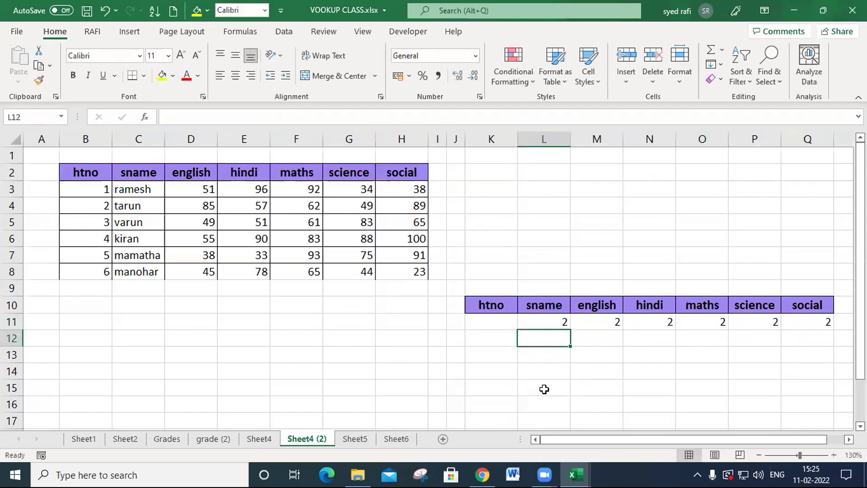
- Fill the formula with the absolute header range from L11 across to Q11 and down to row 15
left_click(561, 321)
left_click_drag(581, 330, 807, 348)
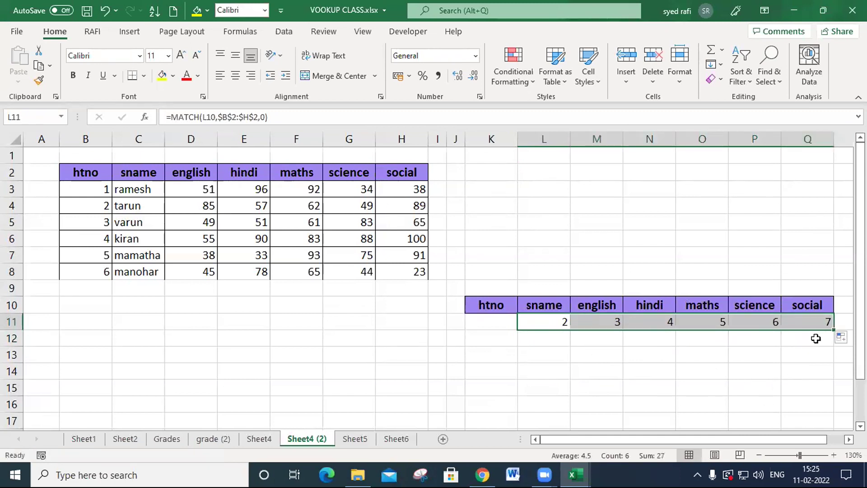
left_click_drag(835, 330, 827, 393)
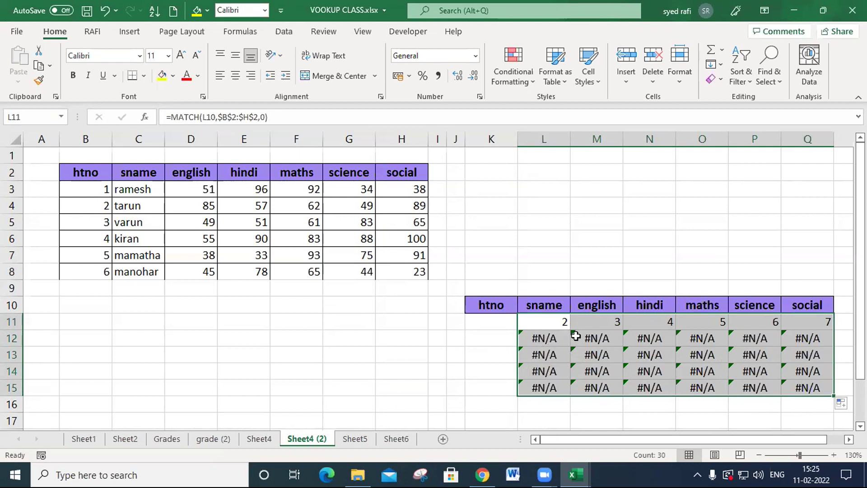
- Examine the MATCH formulas in the sname column below L11 to see which row the lookup value references
left_click(561, 323)
left_click(549, 371)
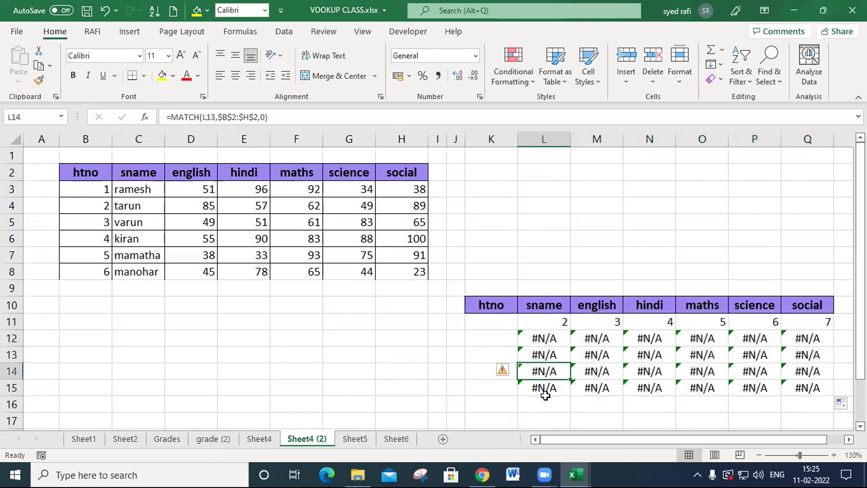
left_click(548, 387)
double_click(550, 338)
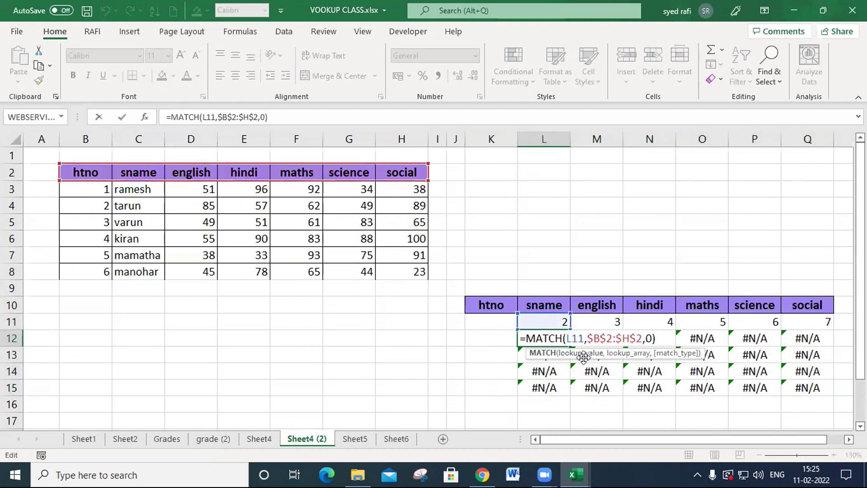
left_click(560, 370)
double_click(560, 371)
key("Return")
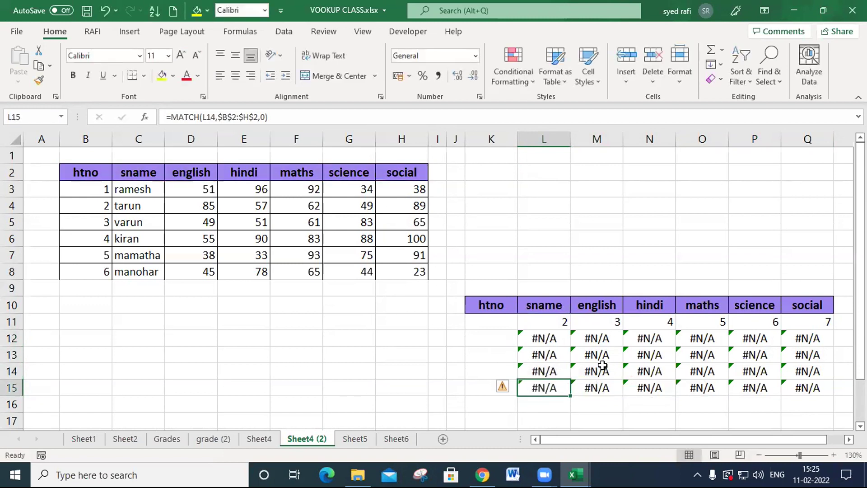
double_click(548, 388)
key("Return")
- Lock the lookup value's row as L$10 in the L11 formula and refill it over L11:Q16
double_click(550, 325)
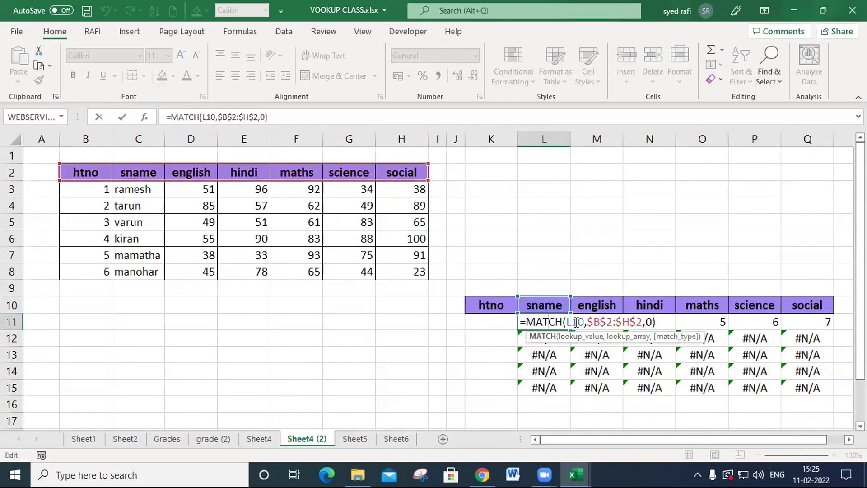
left_click(573, 321)
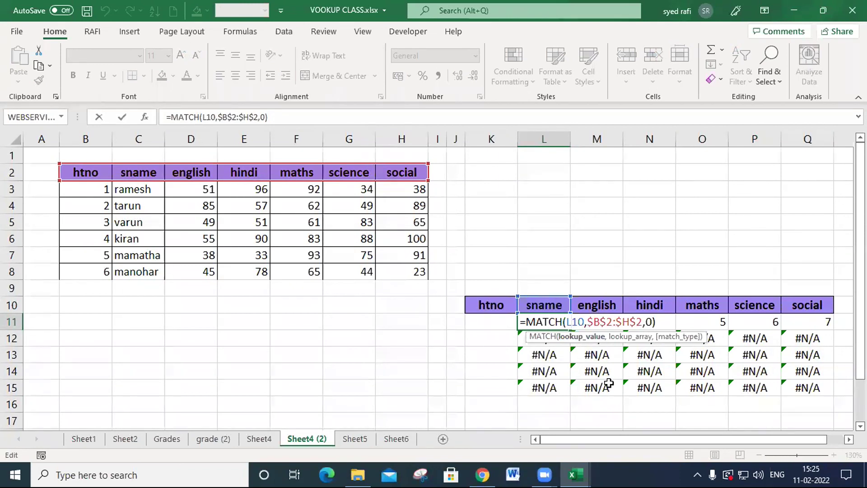
type("$")
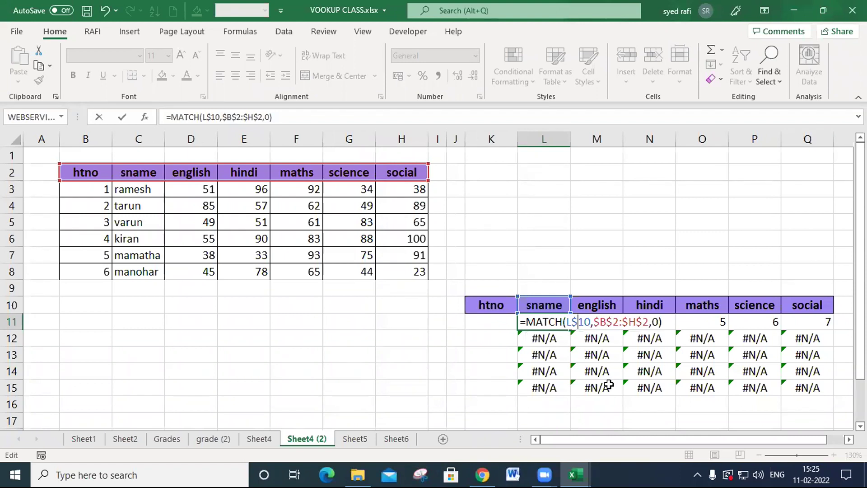
key("Return")
left_click(561, 320)
left_click_drag(571, 330, 823, 409)
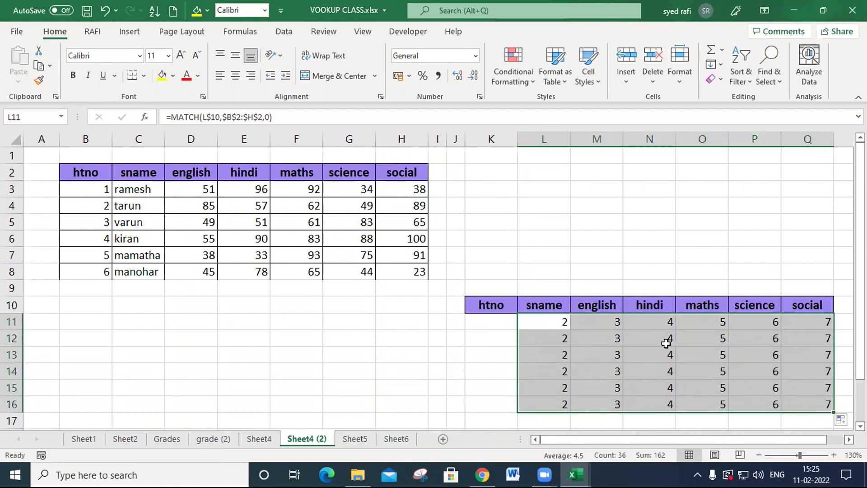
- Copy the full MATCH formula from L11 and store it as plain text in L1
double_click(558, 324)
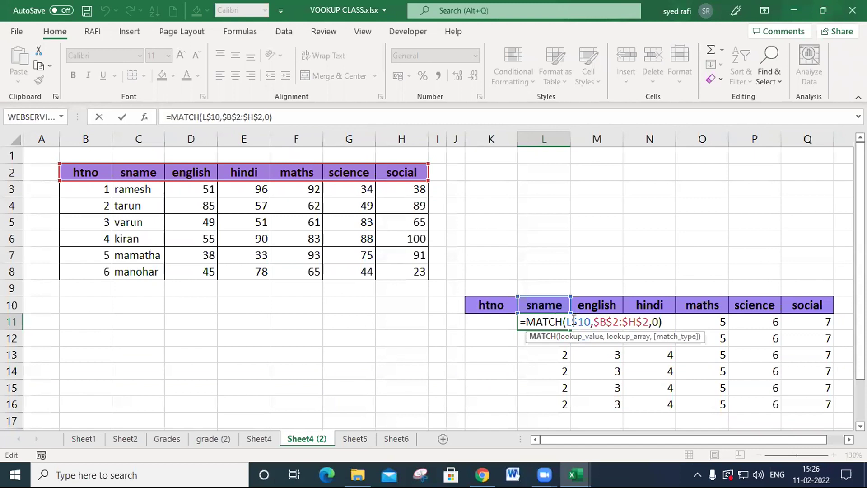
left_click_drag(572, 321, 591, 321)
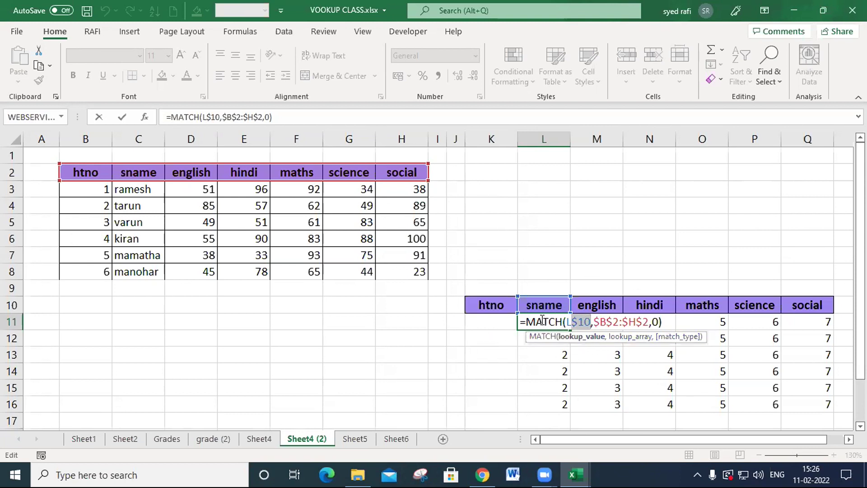
left_click_drag(523, 324, 663, 322)
key("ctrl+c")
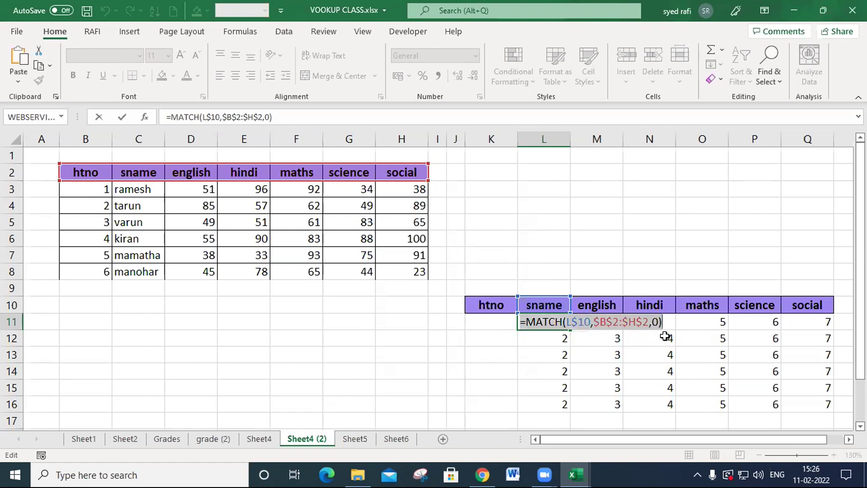
key("Escape")
double_click(554, 159)
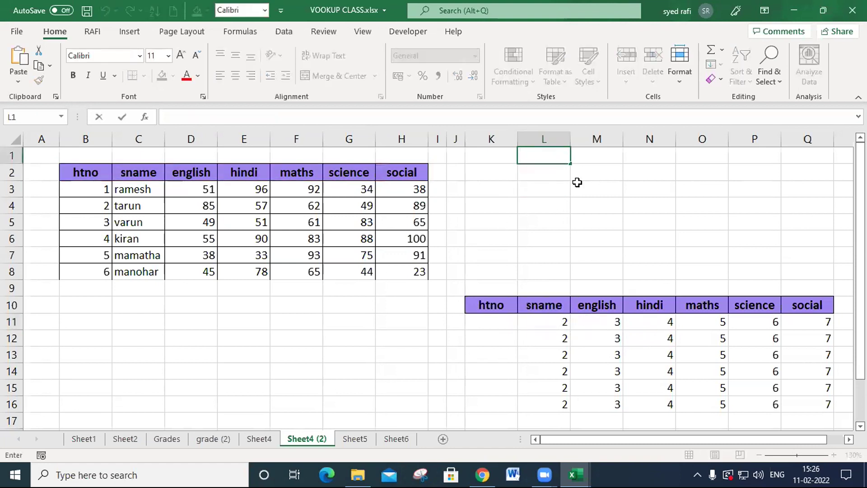
key("ctrl+v")
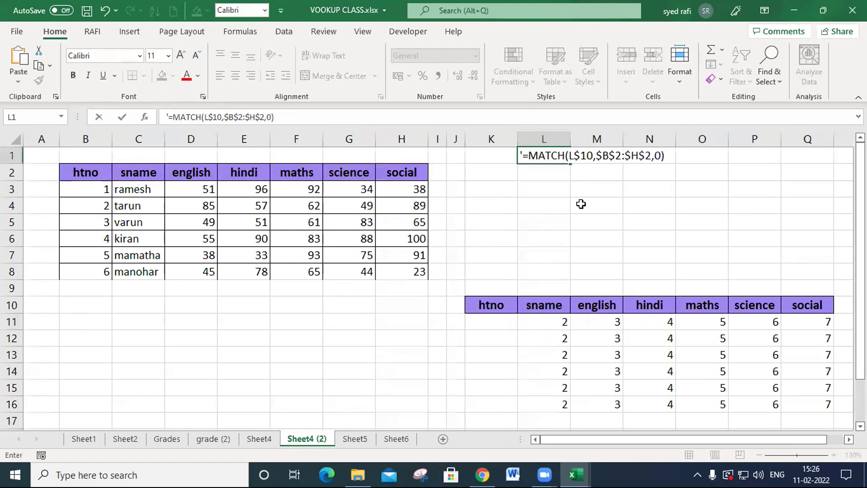
left_click(583, 204)
- Clear the MATCH formulas from L11:Q17 beneath the result headers
left_click_drag(543, 322, 802, 416)
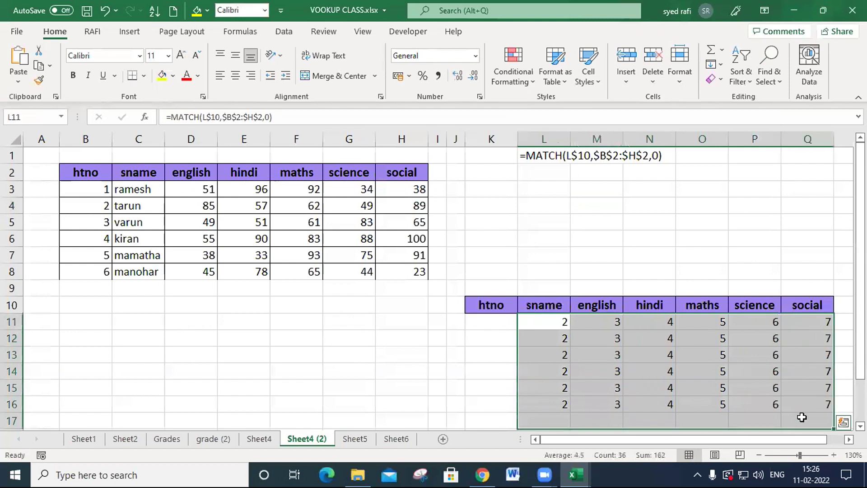
key("Delete")
left_click(533, 323)
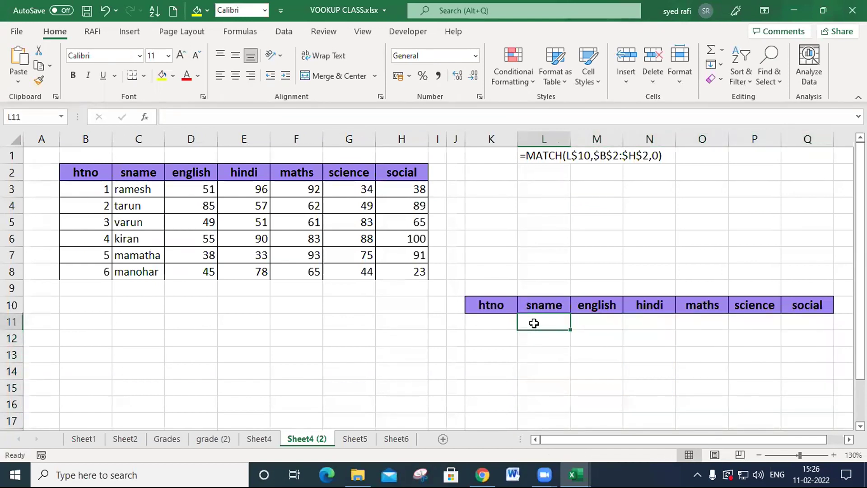
- Enter htno 1 in K11 and write the formula =VLOOKUP(K11,B:H,2,0) in L11
key("Left")
type("1")
key("Right")
type("=vLOOKUP(")
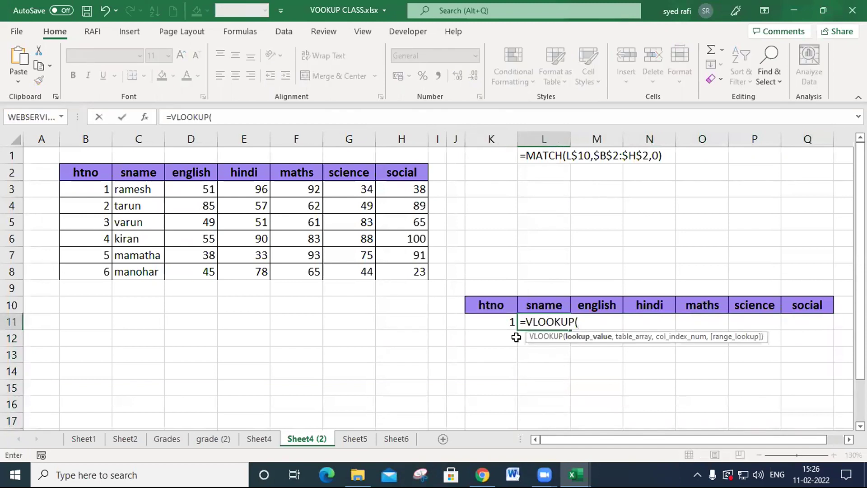
left_click(504, 324)
type(",")
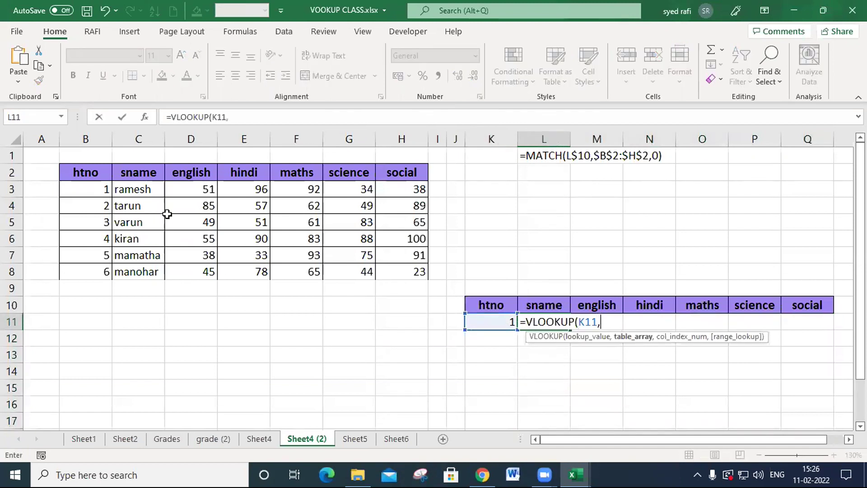
left_click_drag(83, 139, 397, 127)
type(",")
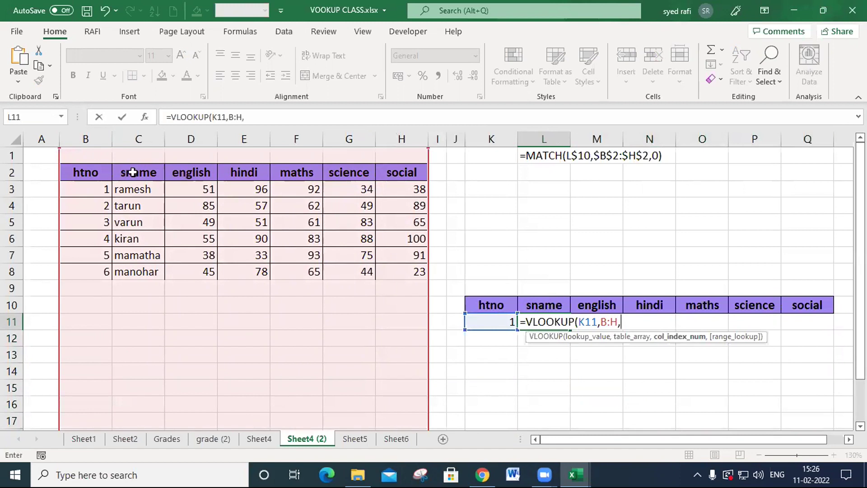
type("2,0")
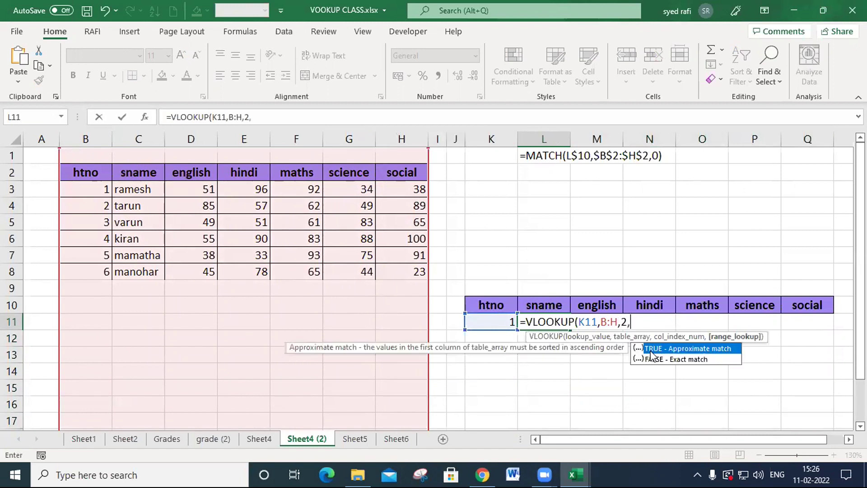
type(")")
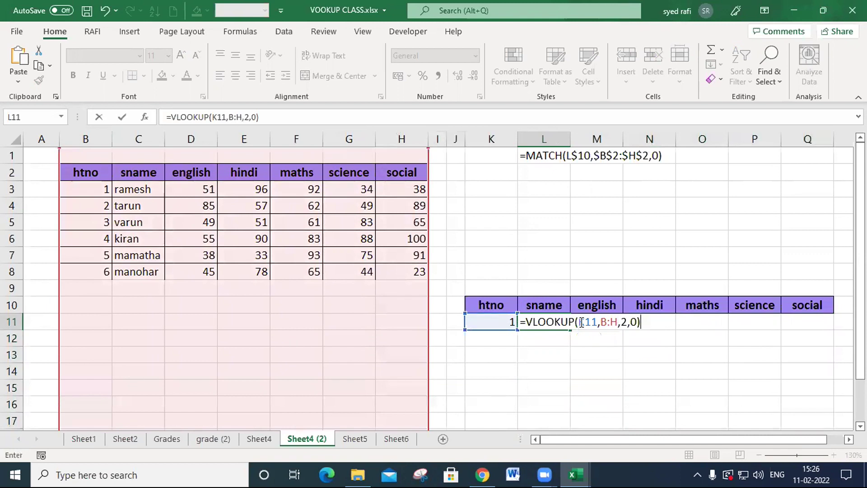
- Lock the lookup value's column as $K11 and the table array as $B:$H in the L11 formula
left_click(581, 322)
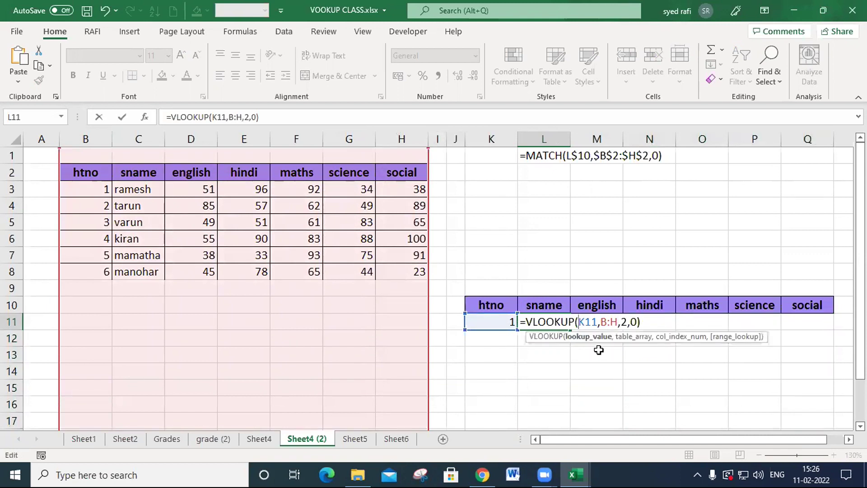
type("$")
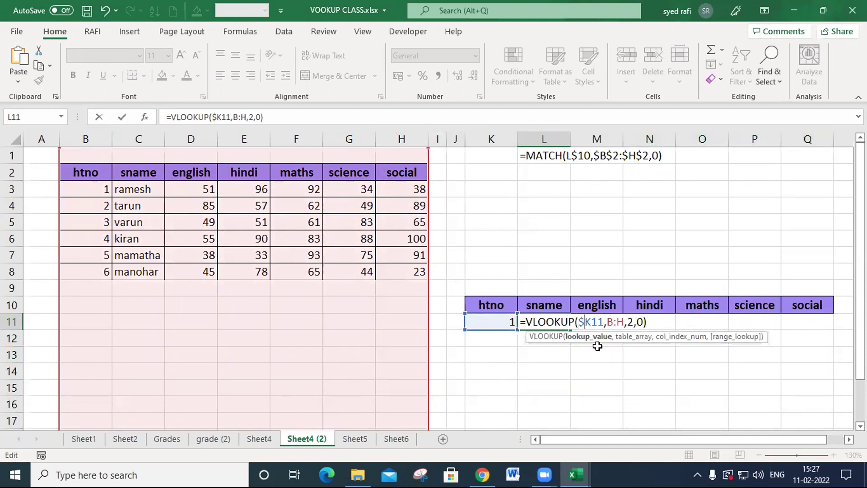
left_click(617, 322)
key("F4")
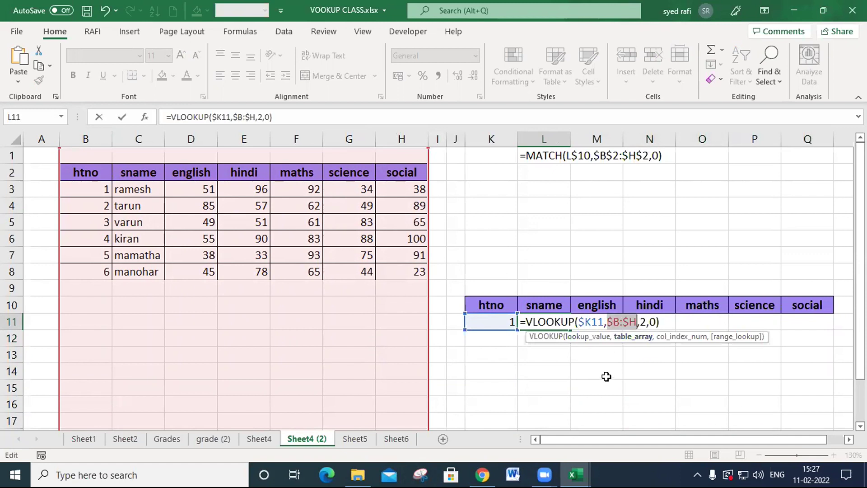
- Replace the fixed column index 2 in the L11 formula with MATCH(L10,B2:H2,0)
left_click(643, 322)
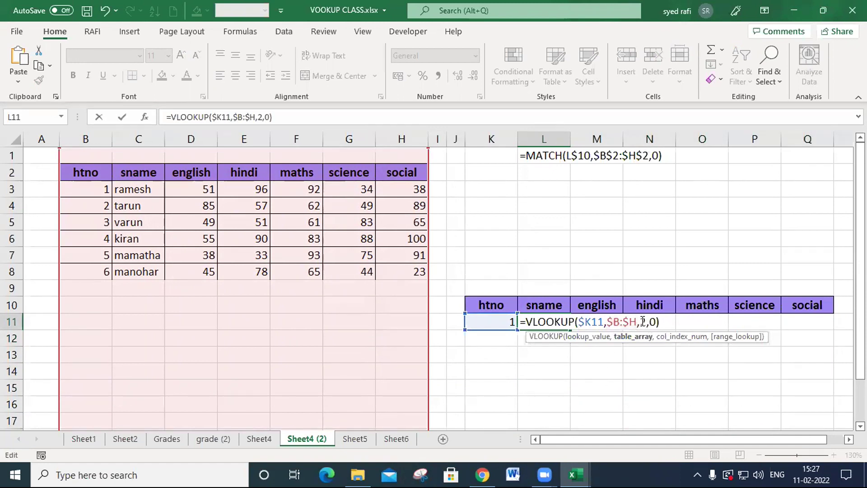
double_click(643, 321)
type("ma")
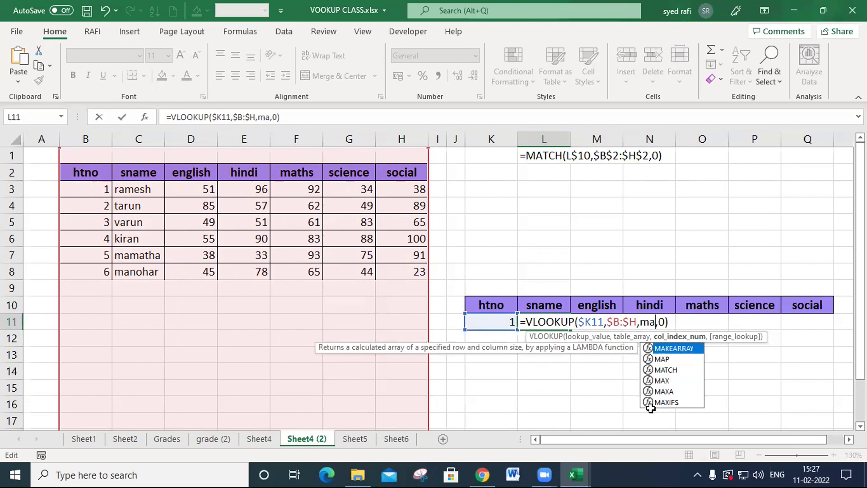
key("Down")
key("Down")
key("Tab")
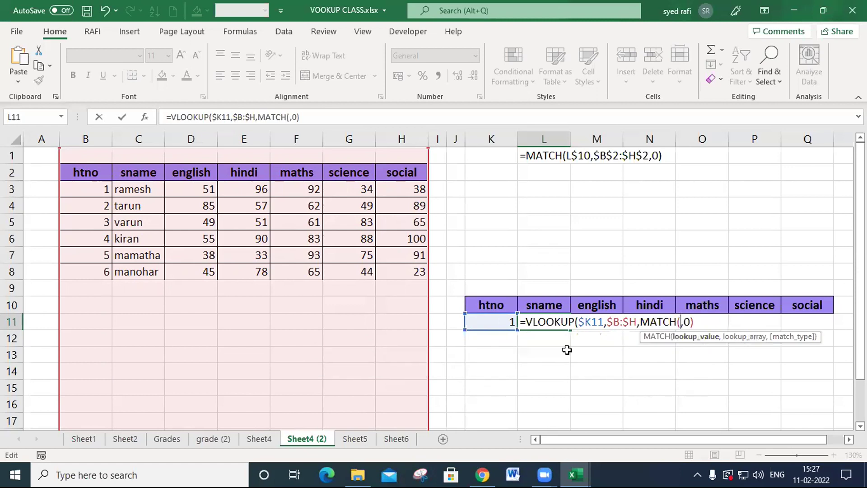
left_click(552, 303)
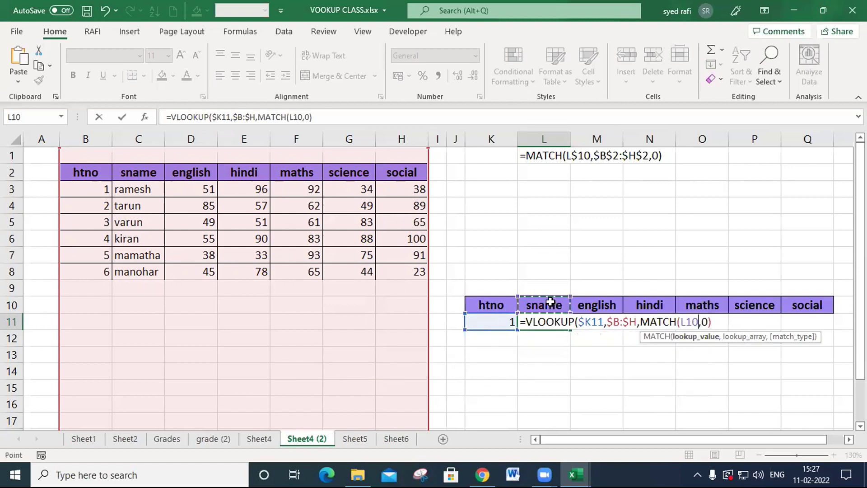
type(",")
left_click_drag(91, 171, 403, 178)
type(",")
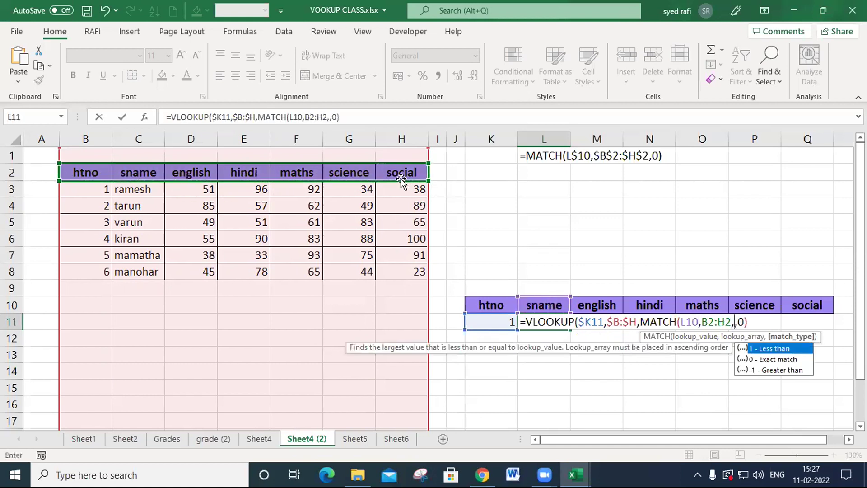
type("0)")
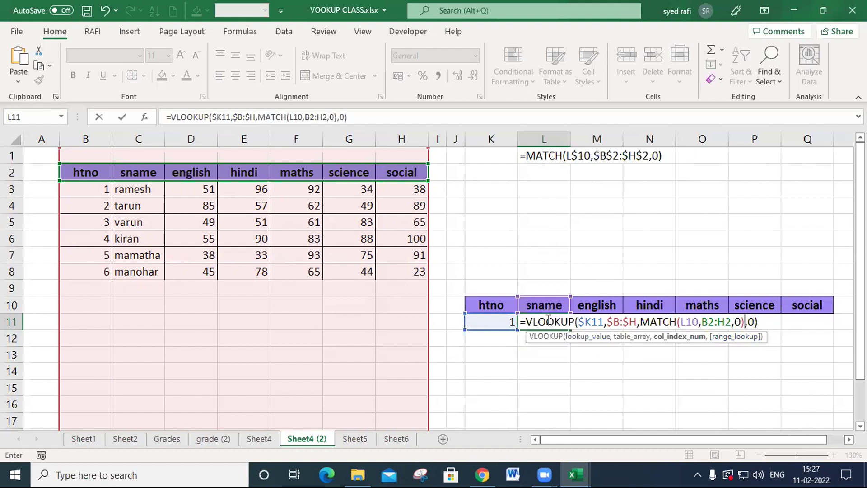
- Lock the MATCH references as L$10 and $B$2:$H$2, and fill the L11 formula over L11:Q16
left_click(686, 323)
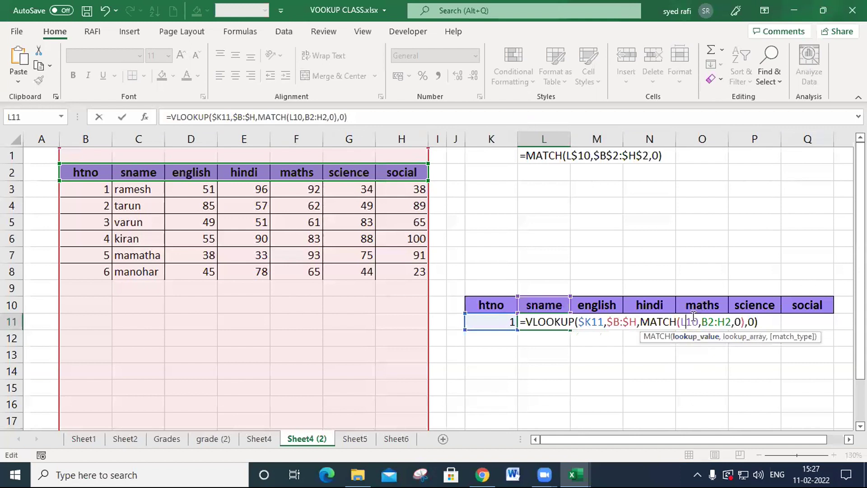
type("$")
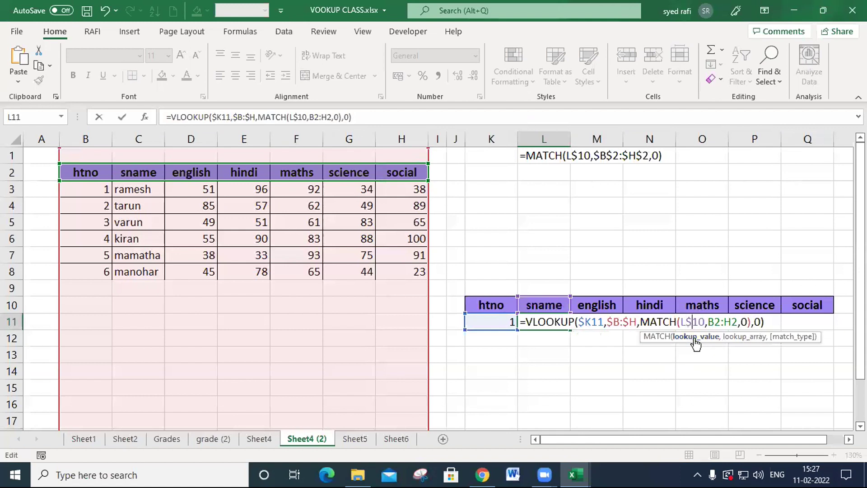
left_click_drag(708, 322, 737, 321)
key("F4")
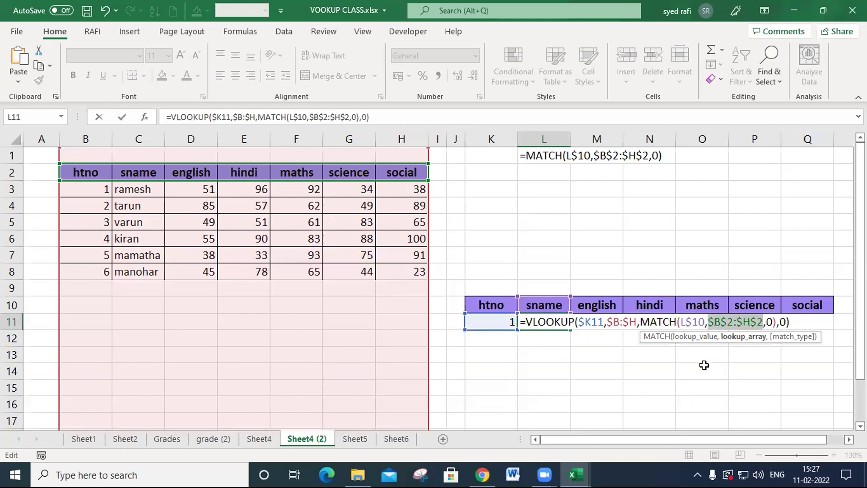
key("Return")
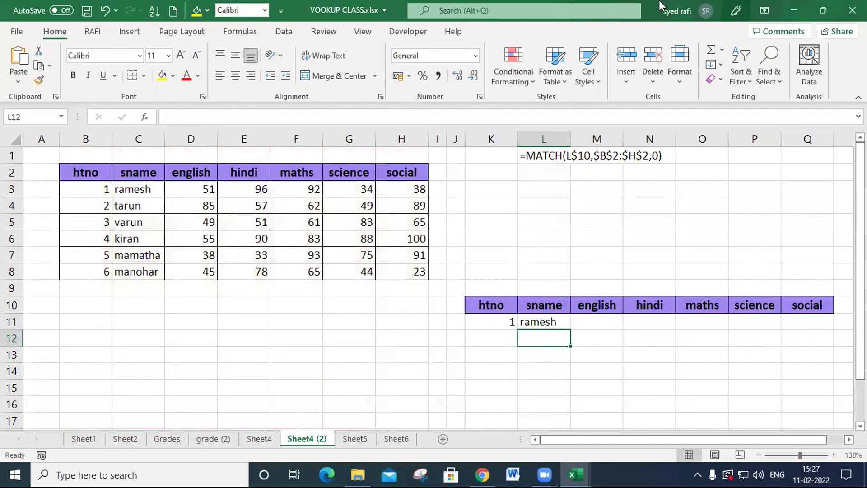
left_click(552, 321)
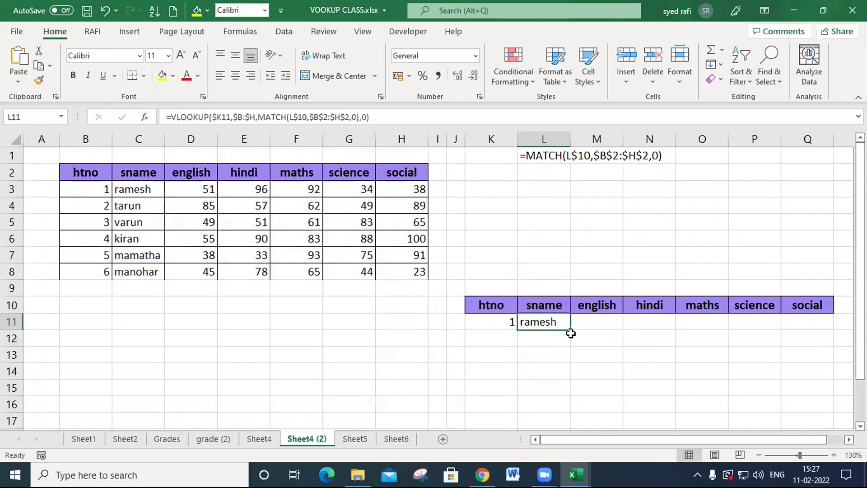
left_click_drag(570, 331, 834, 405)
- Fill the htno cells K12:K16 with 2, 3, 1, 1 and 1
left_click(507, 335)
type("2")
key("Return")
type("3")
key("Return")
type("4")
key("Return")
type("5")
key("Return")
type("1")
key("Return")
key("Up")
key("Up")
type("1")
key("Up")
type("1")
key("Up")
type("11")
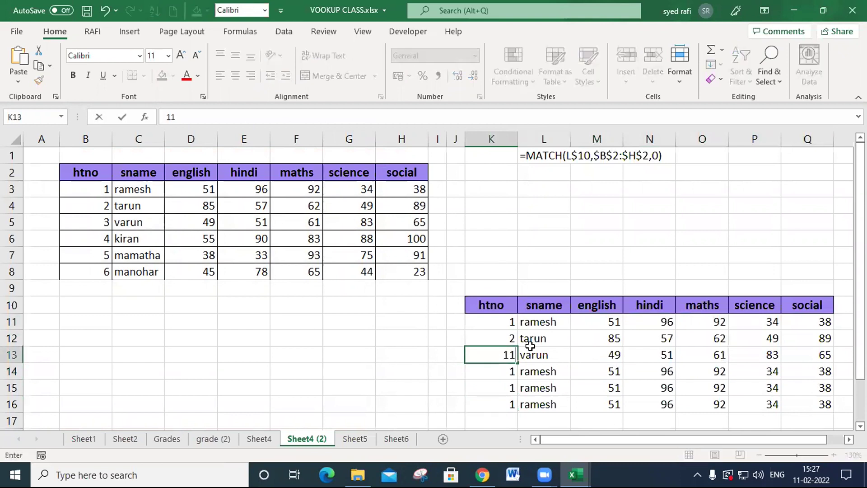
key("Return")
key("Up")
type("3")
key("Return")
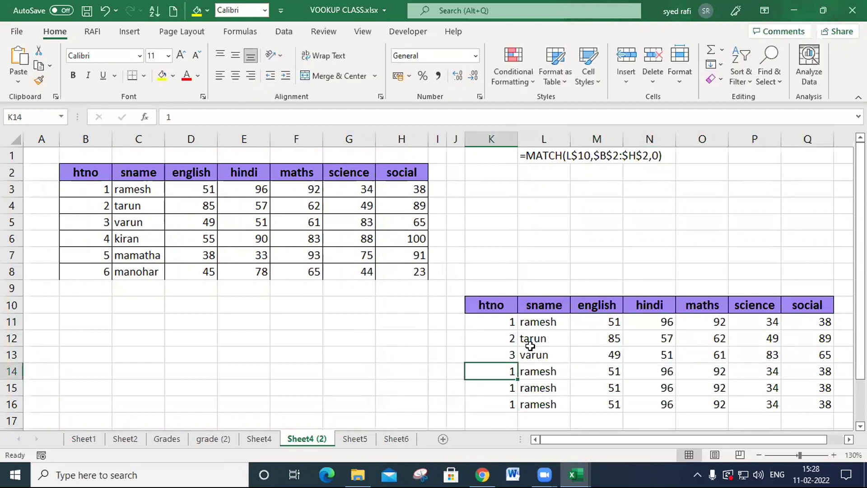
- Review the L11 formula, and test the lookups by inserting and removing a blank column before english
double_click(550, 326)
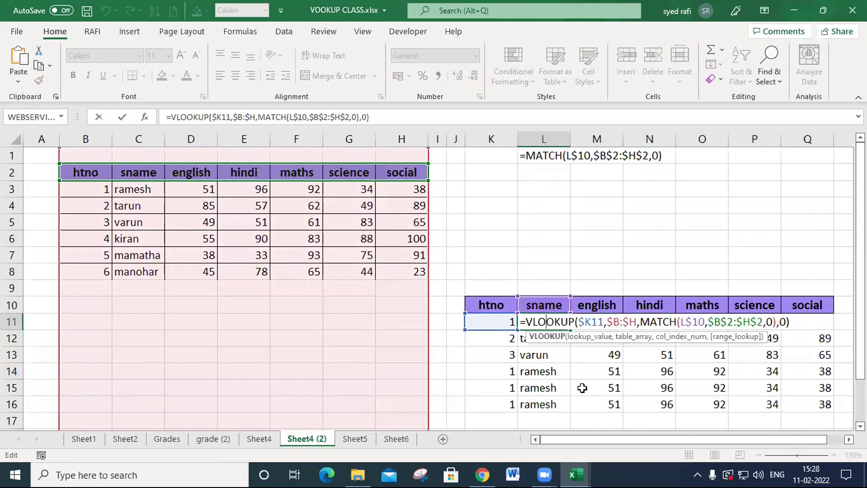
key("Return")
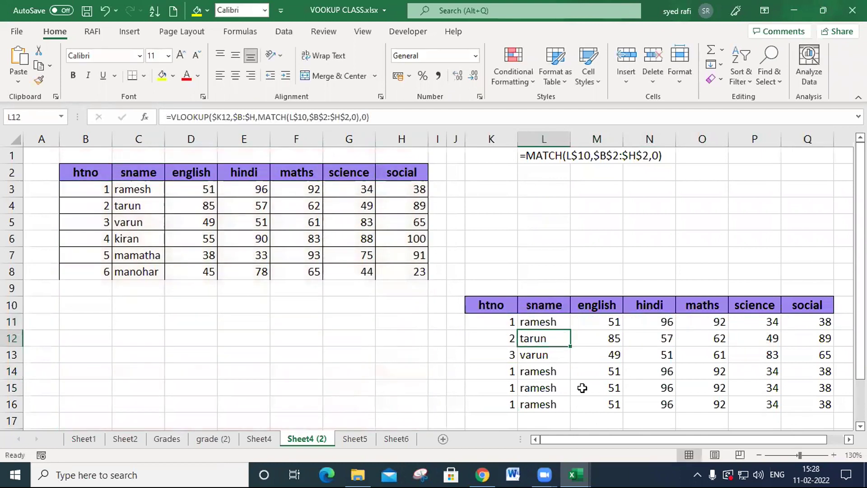
left_click(210, 139)
key("ctrl+shift+plus")
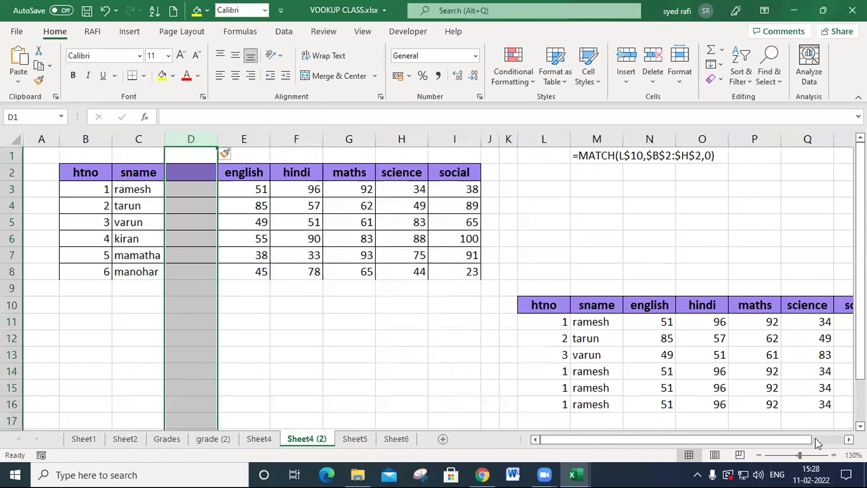
left_click_drag(808, 439, 834, 439)
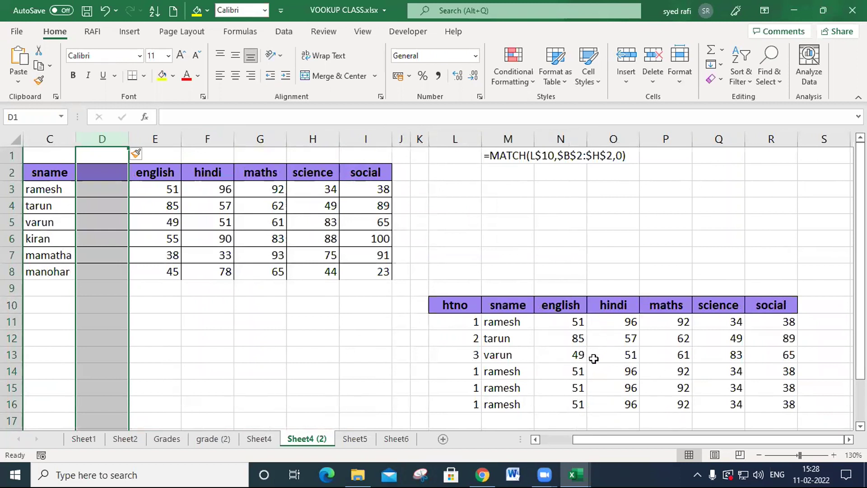
key("ctrl+minus")
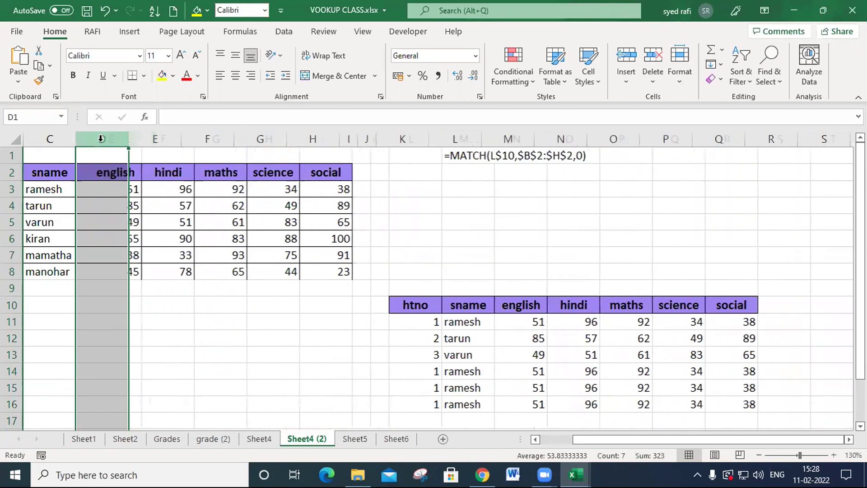
- Swap two marks table headers by renaming E2 to sname and C2 to hindi
left_click(147, 172)
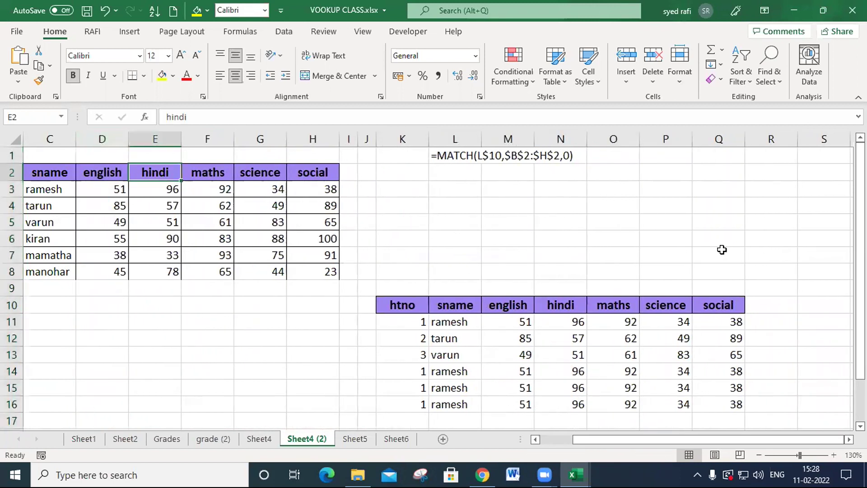
type("sname")
key("Return")
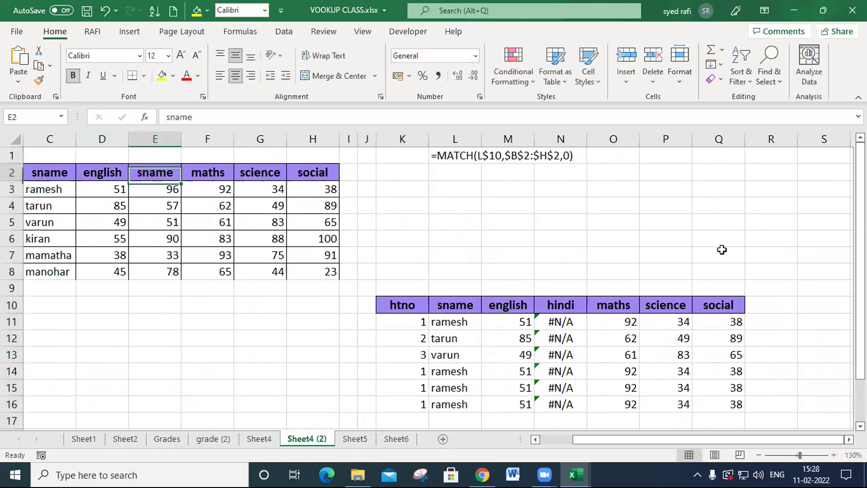
key("Up")
key("Left")
key("Left")
type("hind")
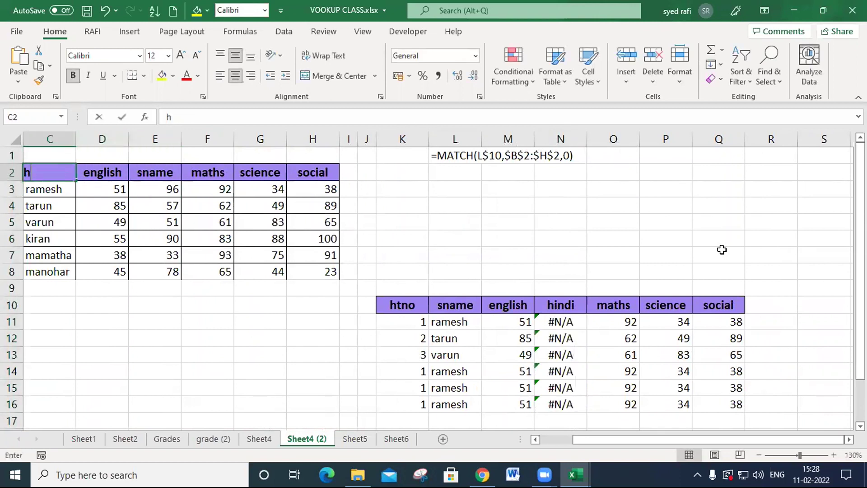
key("Return")
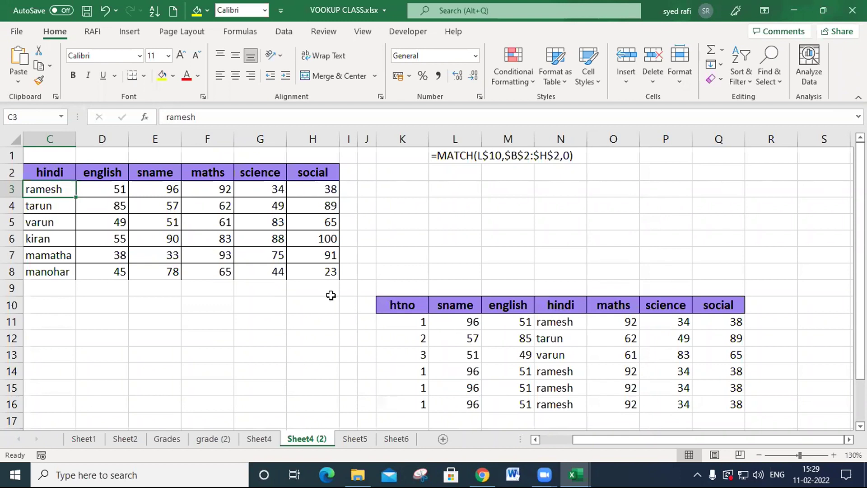
- Restore the original marks table headers, with sname in C2 and hindi in E2
left_click(90, 175)
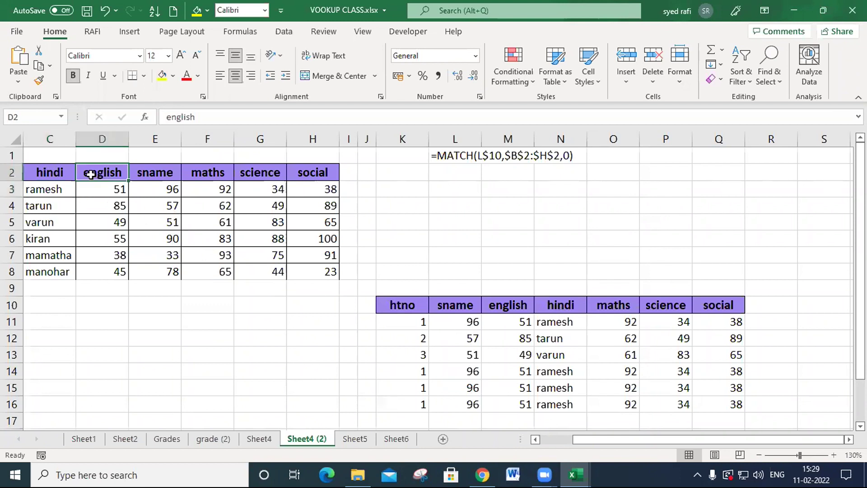
left_click(65, 176)
type("sma")
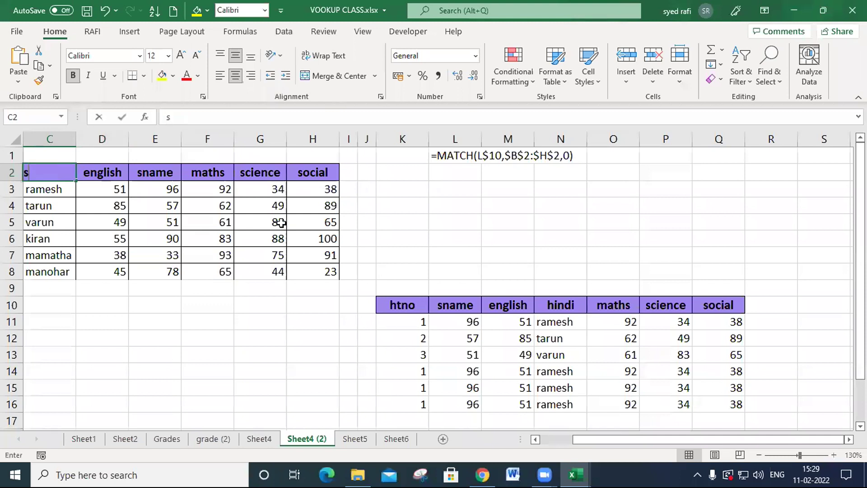
key("BackSpace")
key("BackSpace")
type("name")
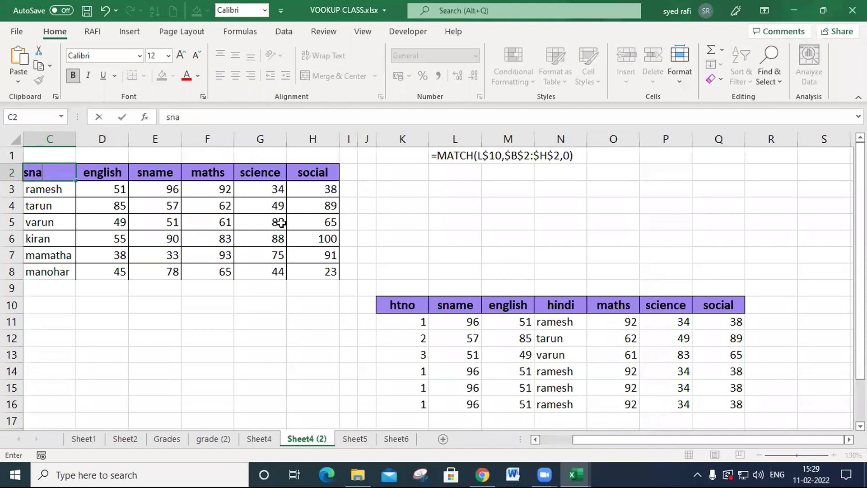
key("Tab")
key("Tab")
key("Tab")
key("shift+Tab")
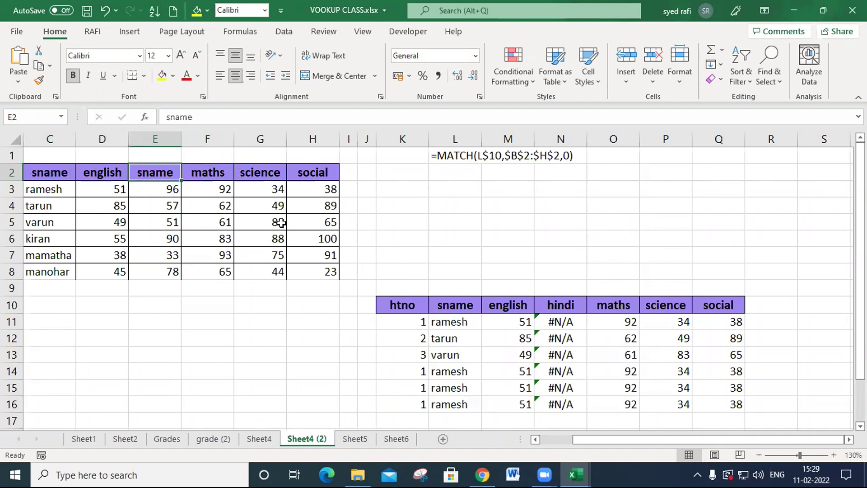
type("hindi")
key("Return")
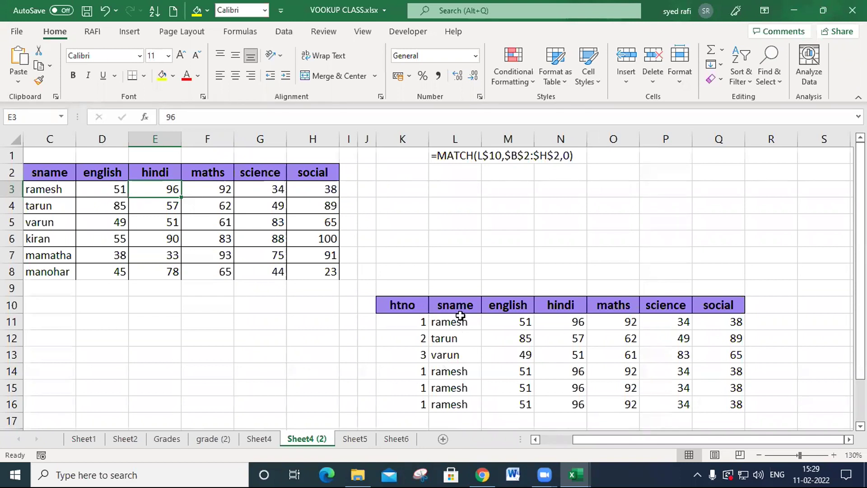
- Clear the lookup results from L11:Q16 in the marks lookup table
left_click_drag(455, 324, 699, 405)
key("Delete")
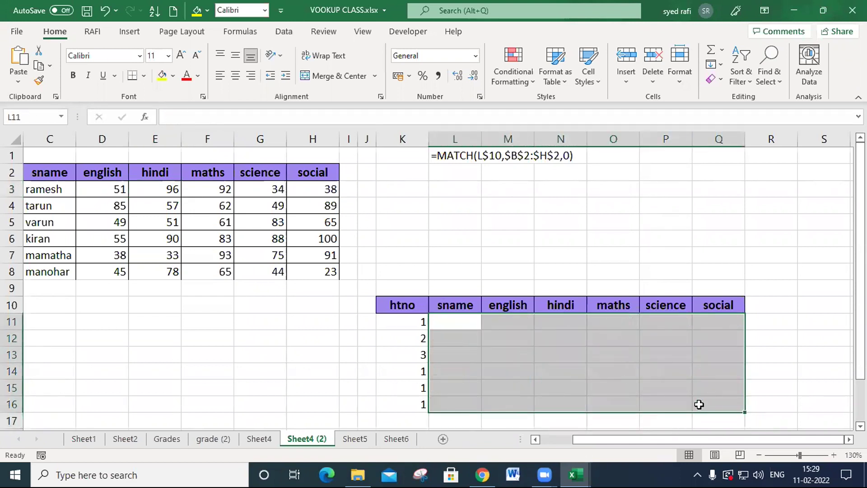
left_click(458, 323)
left_click_drag(467, 323, 698, 406)
- Write =VLOOKUP(K11,B:H,2,0) in L11 to look up the sname by htno
left_click(468, 324)
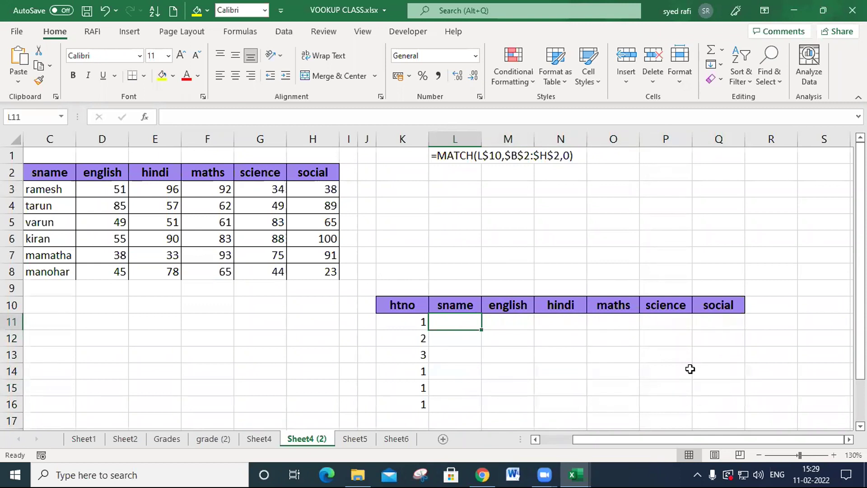
type("=vl")
key("Tab")
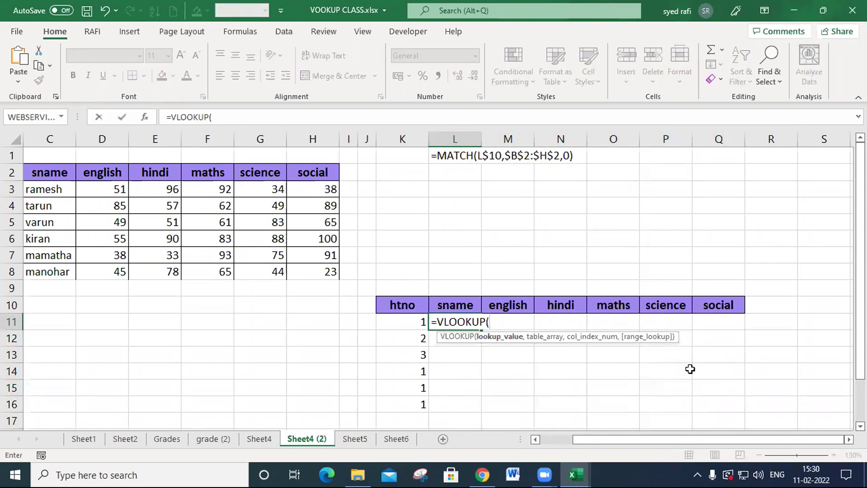
left_click(414, 322)
type(",")
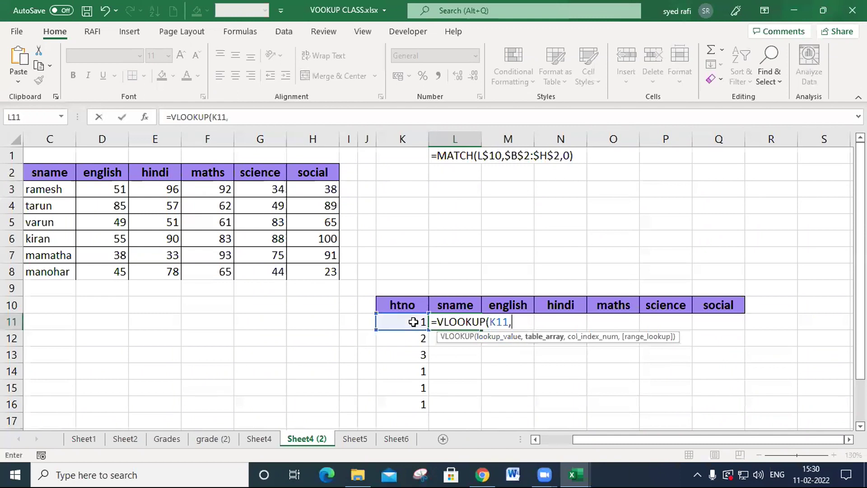
left_click(48, 134)
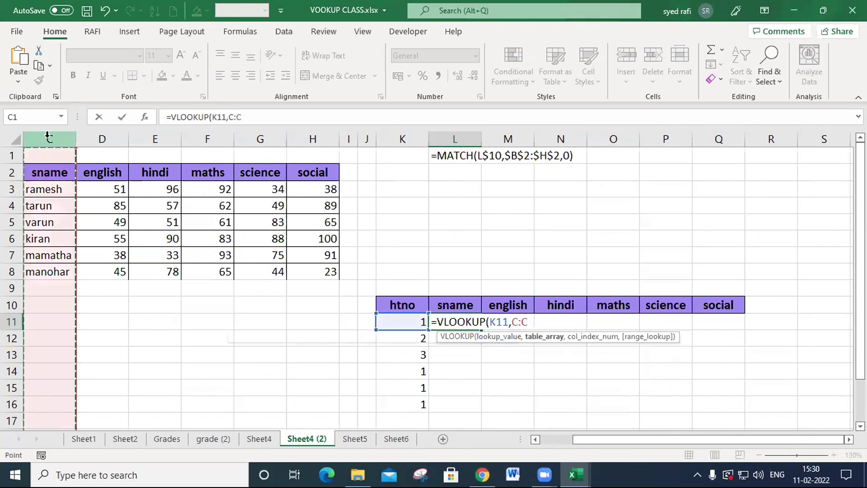
key("Left")
left_click_drag(48, 135, 392, 139)
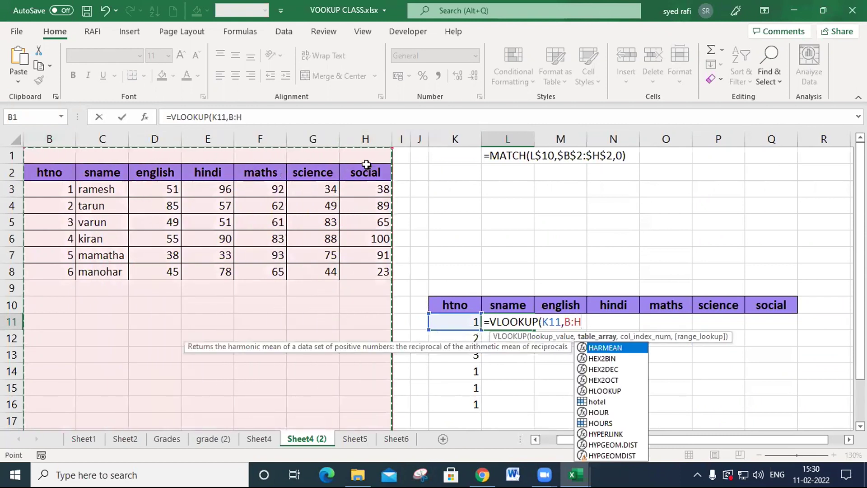
type(",2,0")
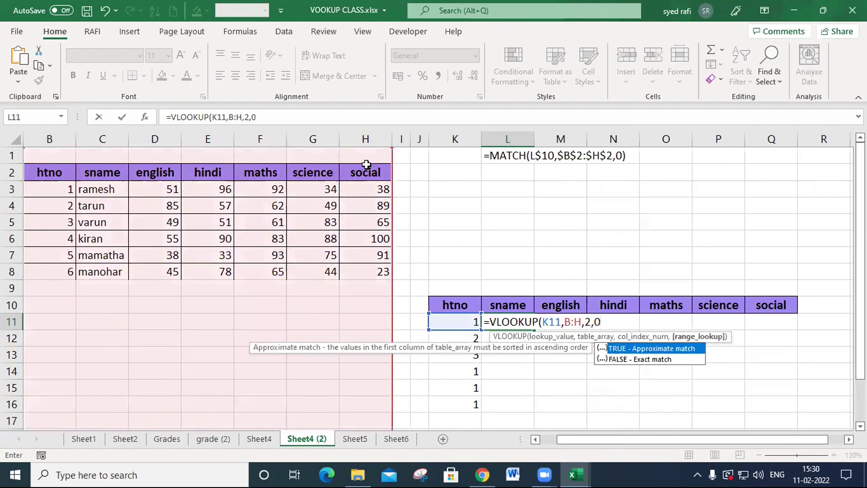
type(")")
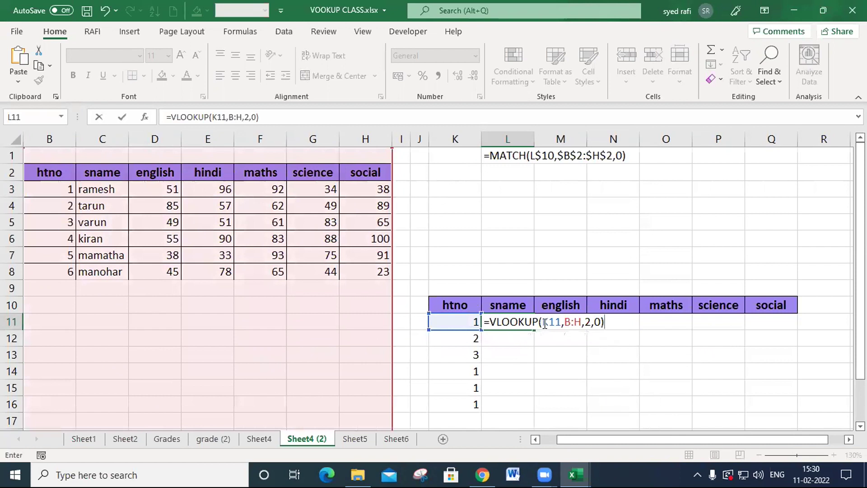
- Lock the VLOOKUP references in L11 as $K11 and $B:$H
left_click(545, 322)
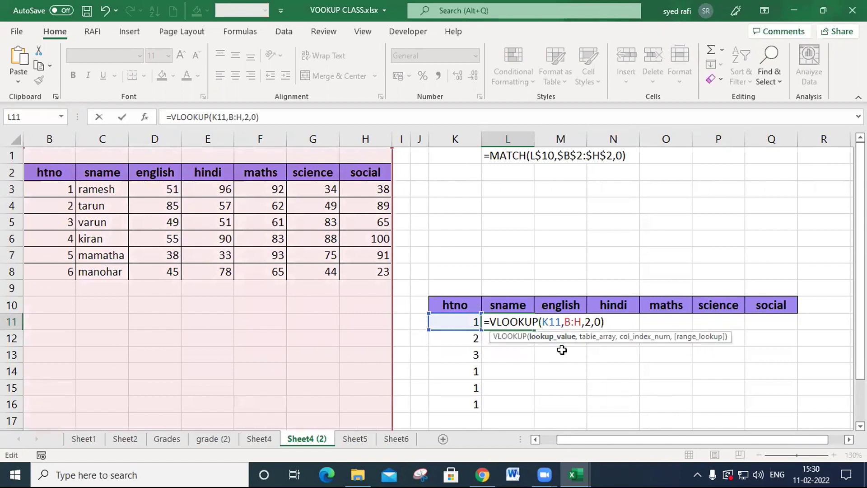
type("$")
left_click_drag(577, 323, 591, 323)
key("F4")
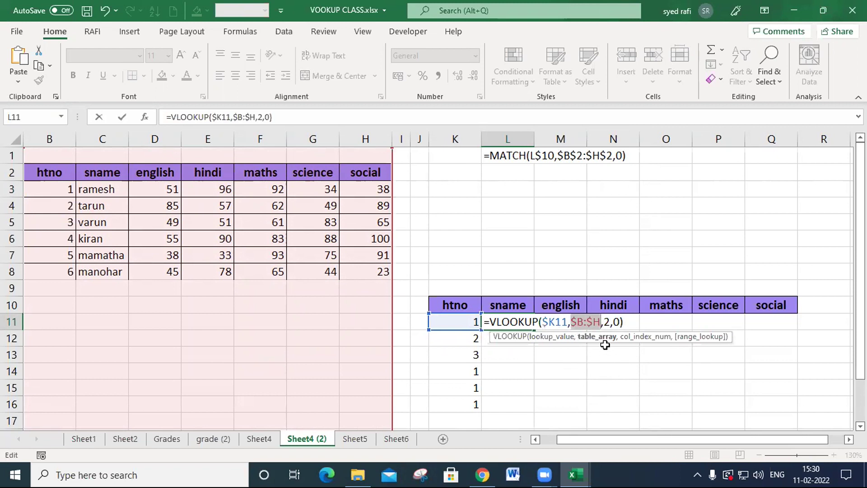
- Replace the column index 2 in the L11 formula with MATCH(L10,B2:H2,0)
left_click_drag(604, 323, 610, 328)
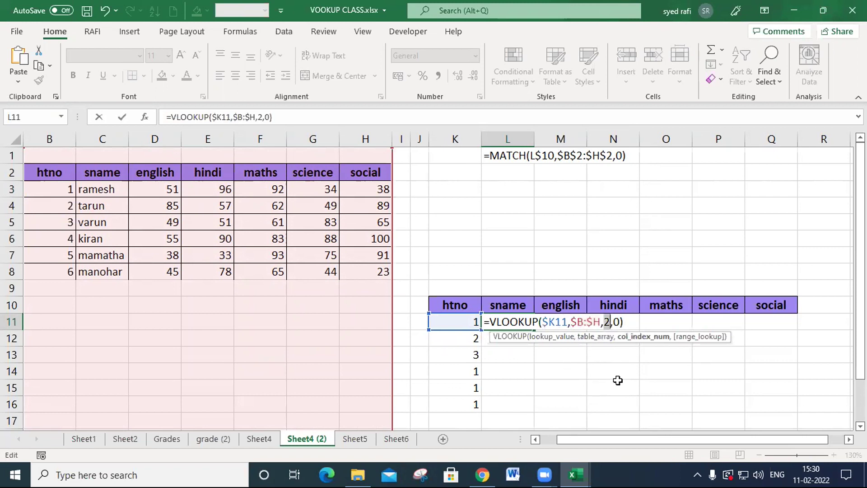
type("mat")
key("Tab")
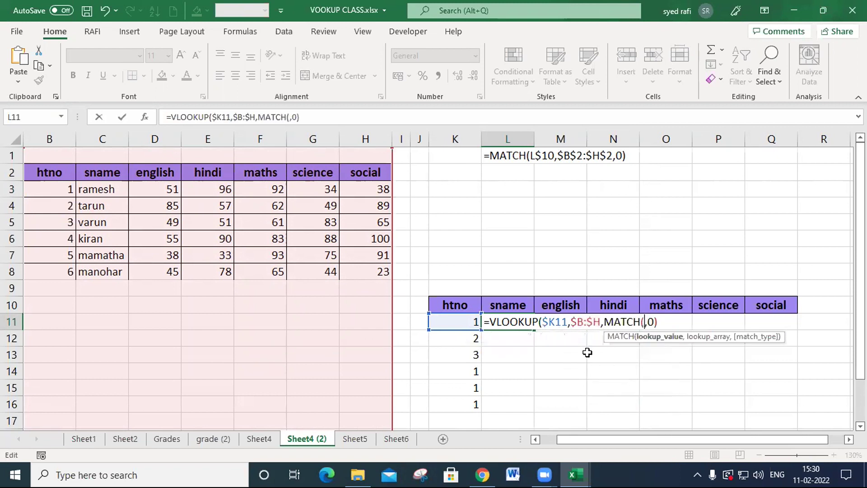
left_click(520, 306)
type(",")
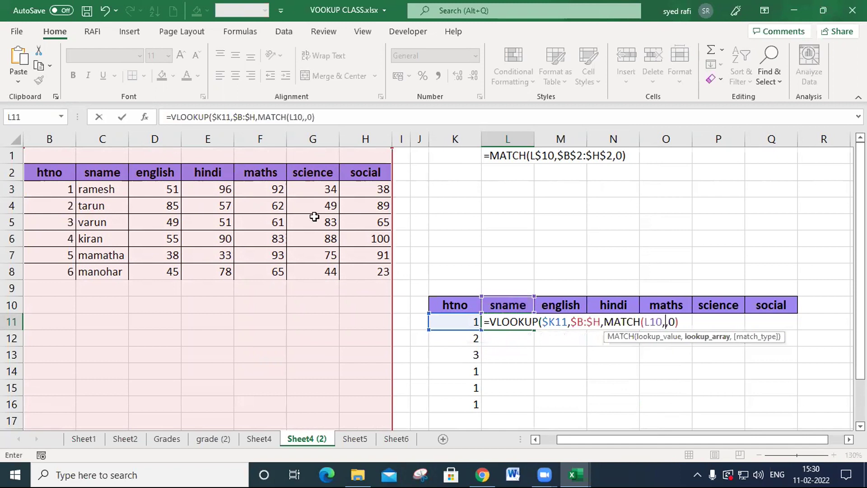
left_click_drag(56, 174, 359, 178)
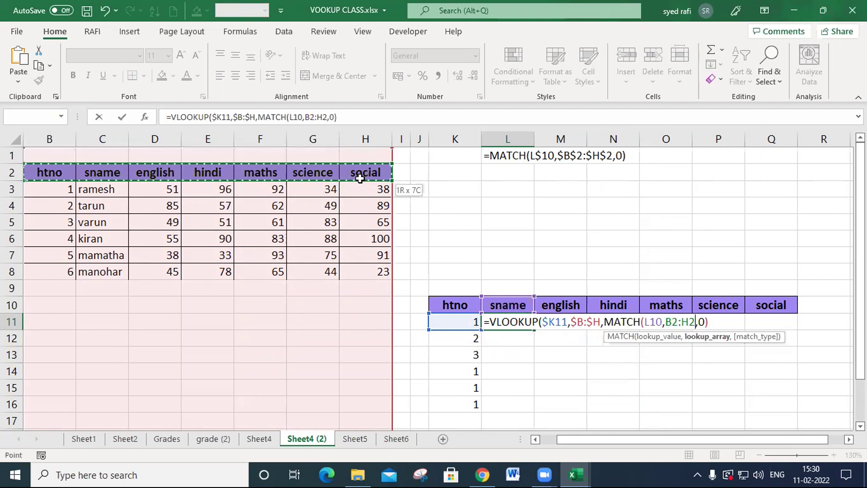
type(",0")
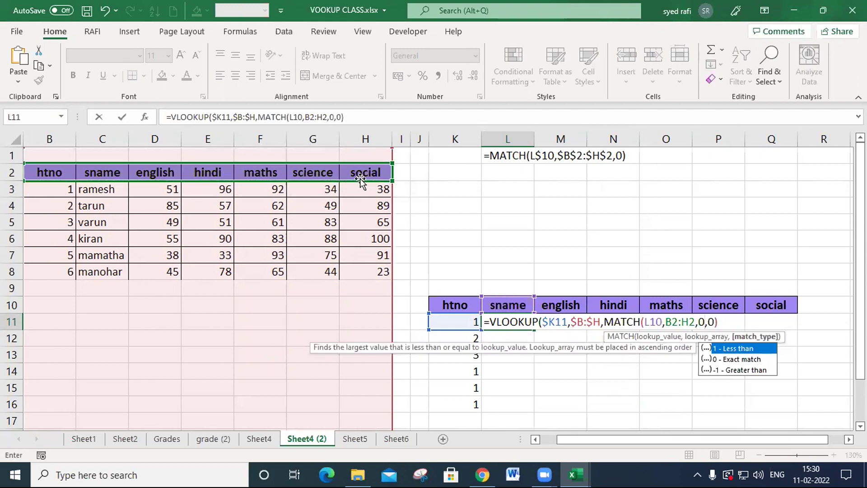
type(")")
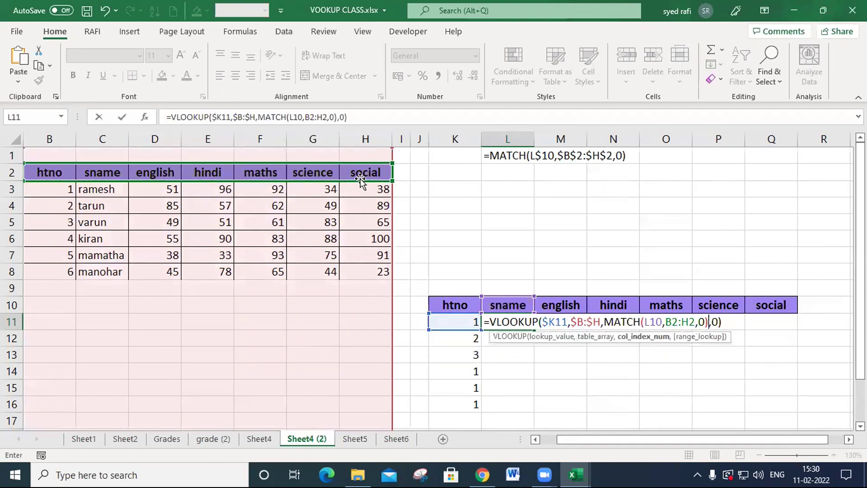
- Lock the MATCH references as L$10 and $B$2:$H$2, and fill the L11 formula across L11:Q16
left_click(651, 322)
type("$")
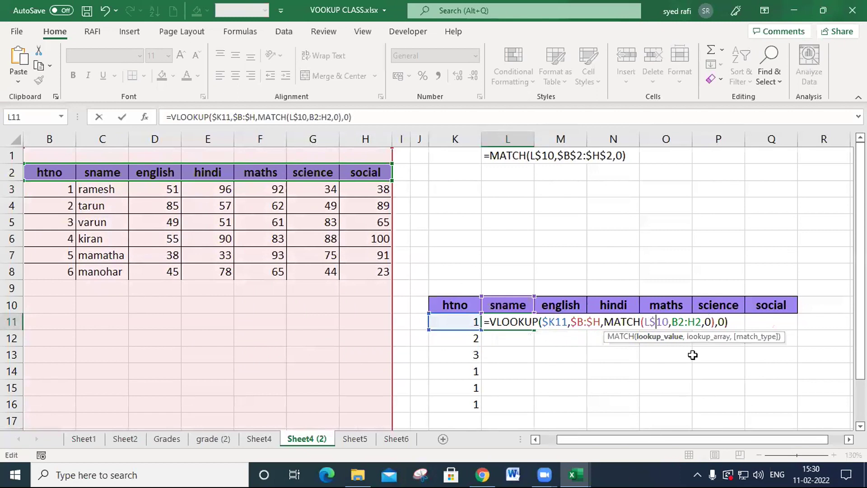
left_click_drag(685, 321, 688, 322)
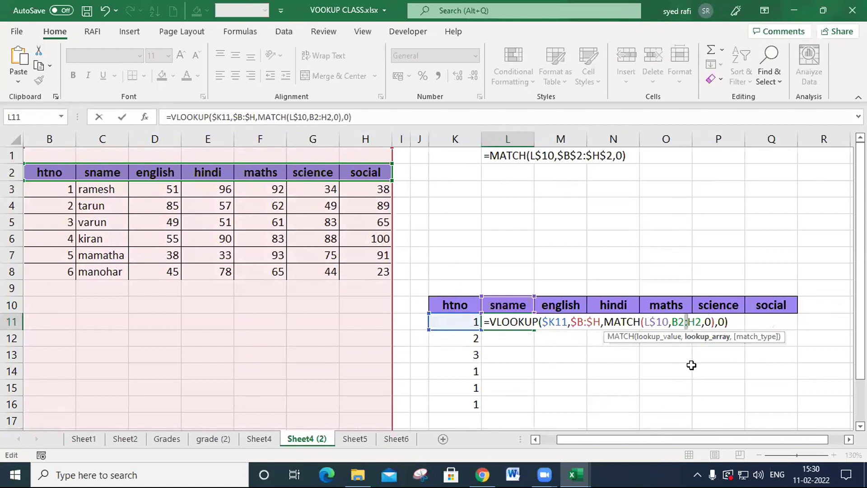
key("F4")
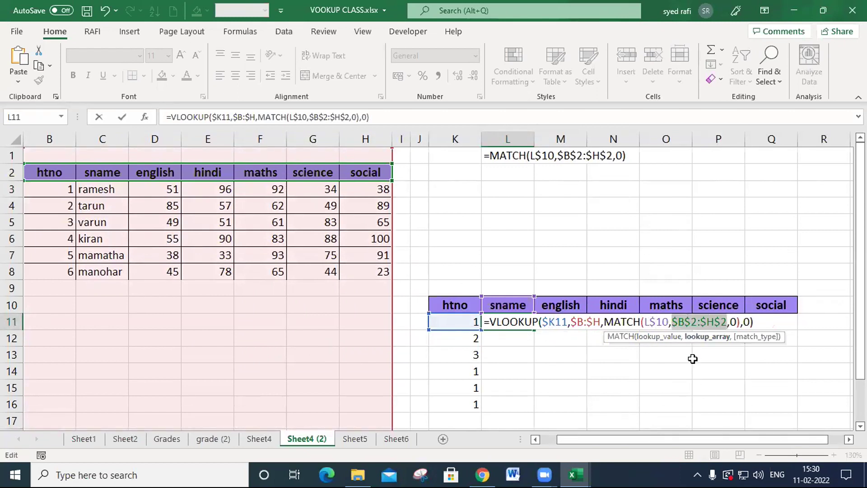
key("Return")
left_click(519, 323)
left_click_drag(534, 330, 767, 409)
- Change the htno values to 3 in K14, 4 in K13 and 3 in K12
left_click(454, 366)
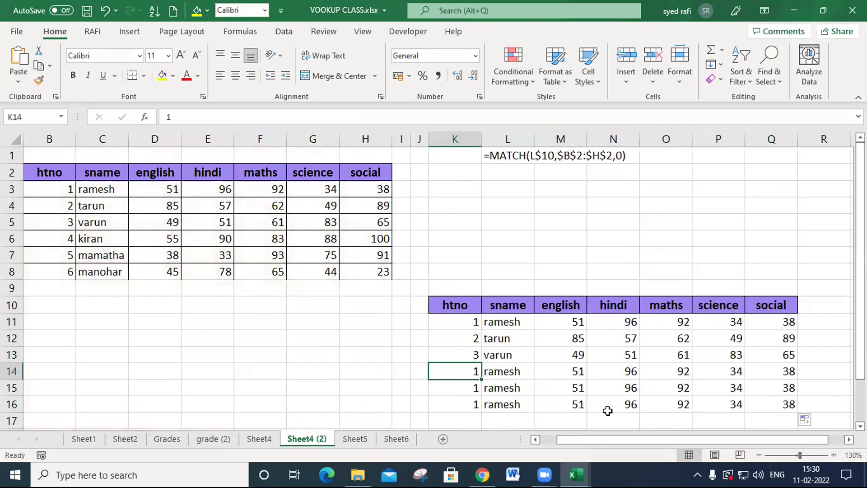
type("3")
key("Up")
type("4")
key("Up")
type("3")
key("Up")
key("Down")
key("Up")
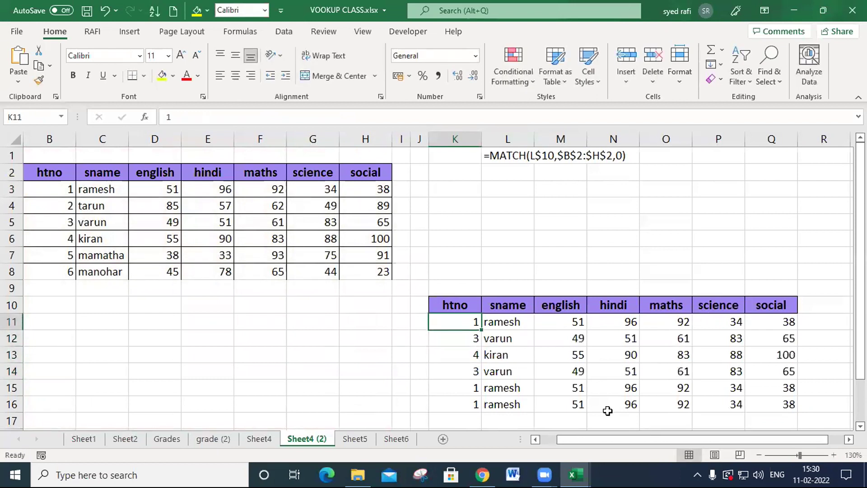
- Try htno 55 in K11, check the lookup formulas across row 11, and undo the entry
type("5")
key("Right")
key("Right")
key("Right")
key("Right")
key("Right")
key("Right")
key("Left")
key("Left")
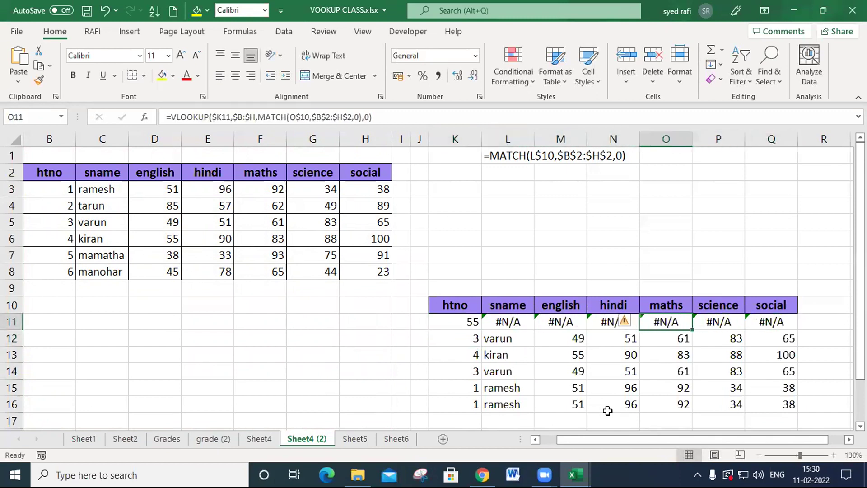
key("Left")
key("Left")
key("Left")
key("Left")
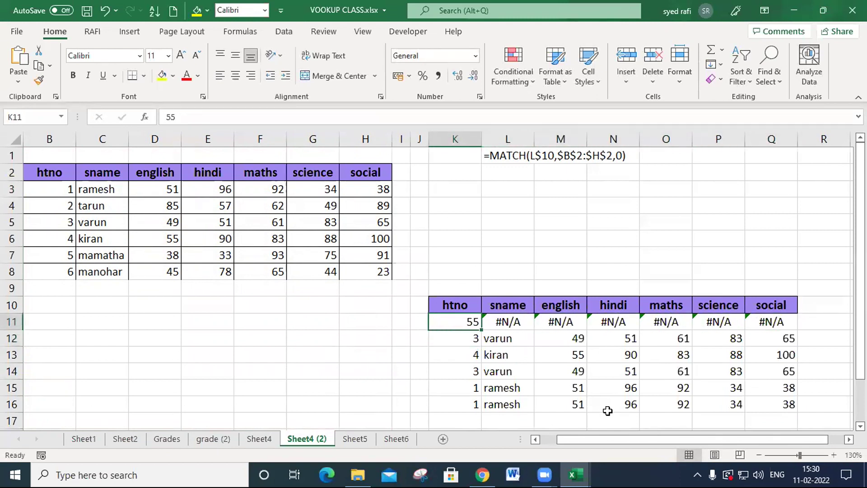
key("Right")
key("ctrl+z")
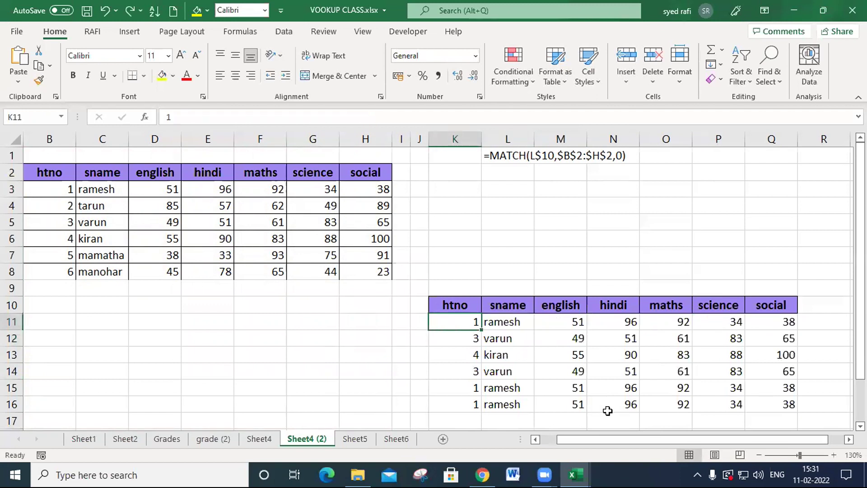
- Repeat the test of the unlisted htno 55 in K11 and undo it
type("55")
key("Return")
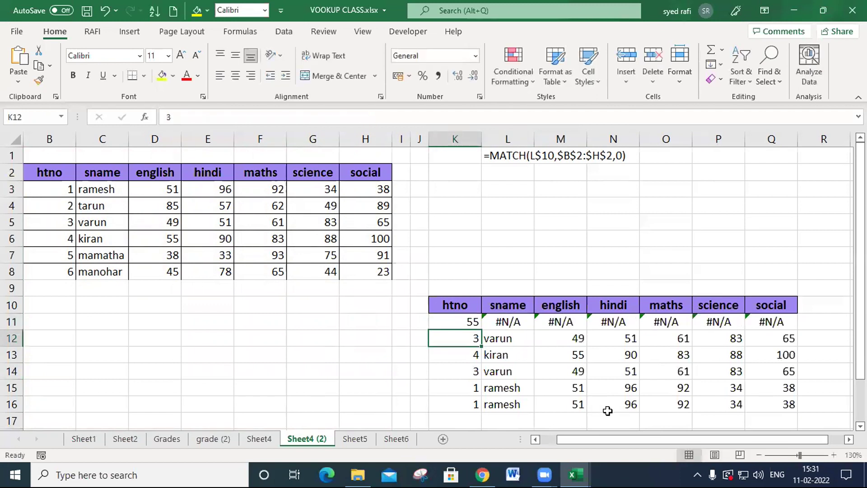
key("ctrl+z")
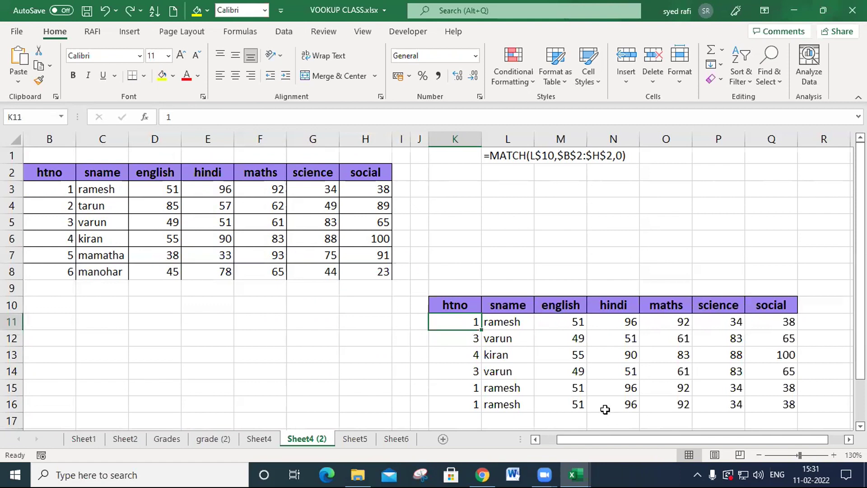
- Review the nested VLOOKUP and MATCH formula in L11, and undo the accidental change to it
double_click(512, 324)
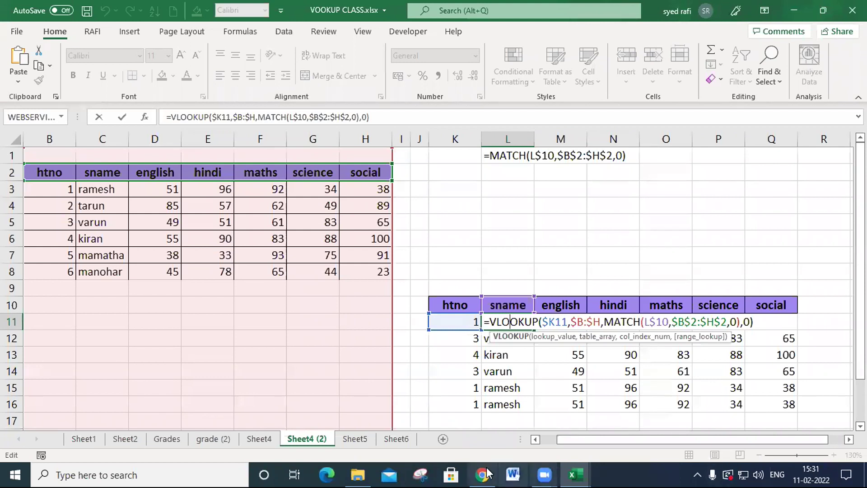
left_click(453, 473)
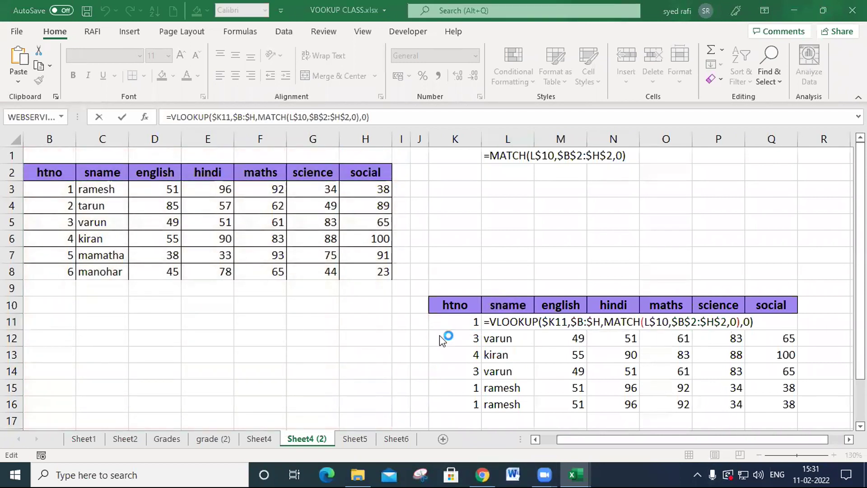
left_click(369, 326)
key("Escape")
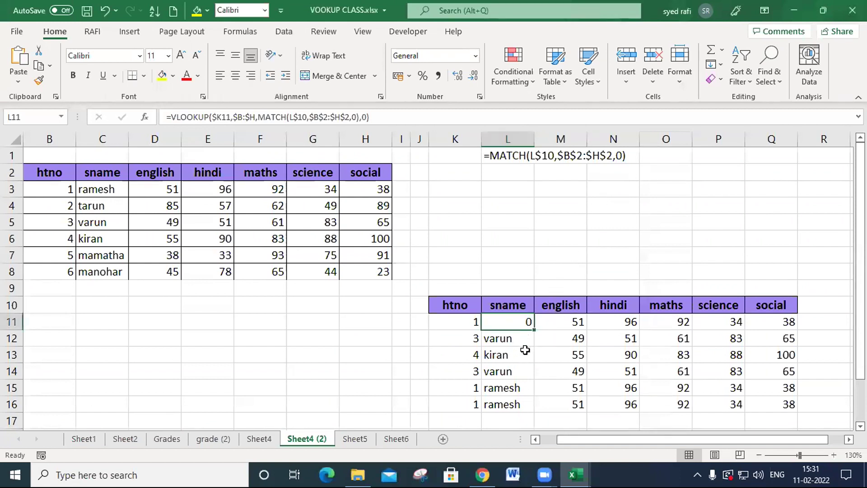
key("ctrl+z")
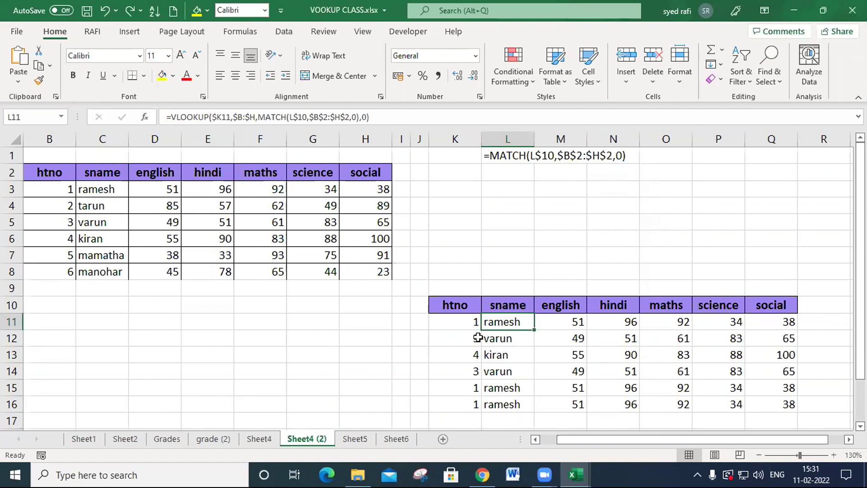
- Save the VOOKUP CLASS.xlsx workbook
left_click(325, 344)
key("ctrl+s")
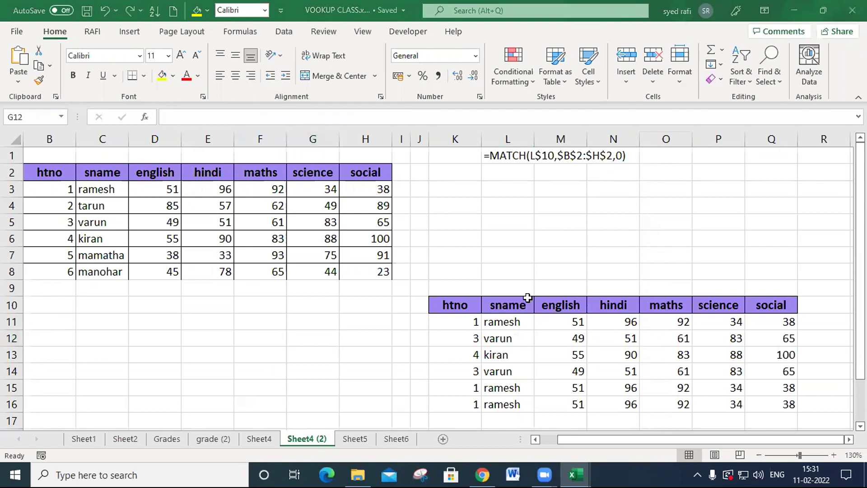
left_click(618, 216)
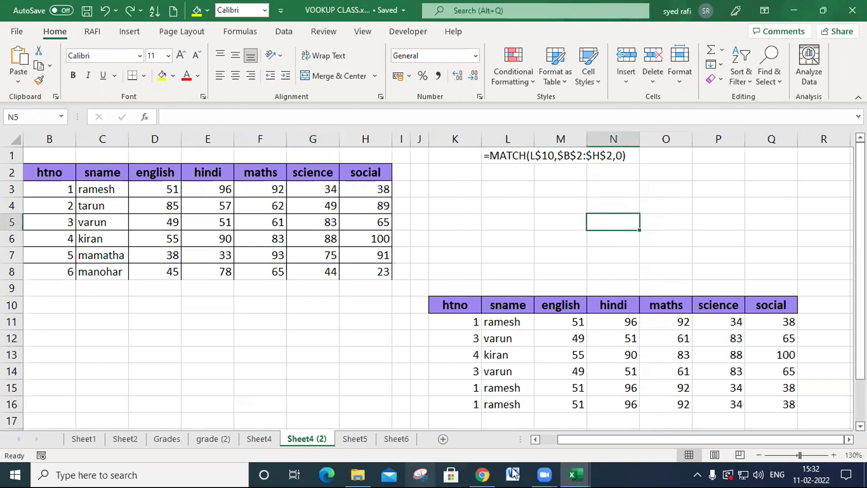
mouse_move(573, 473)
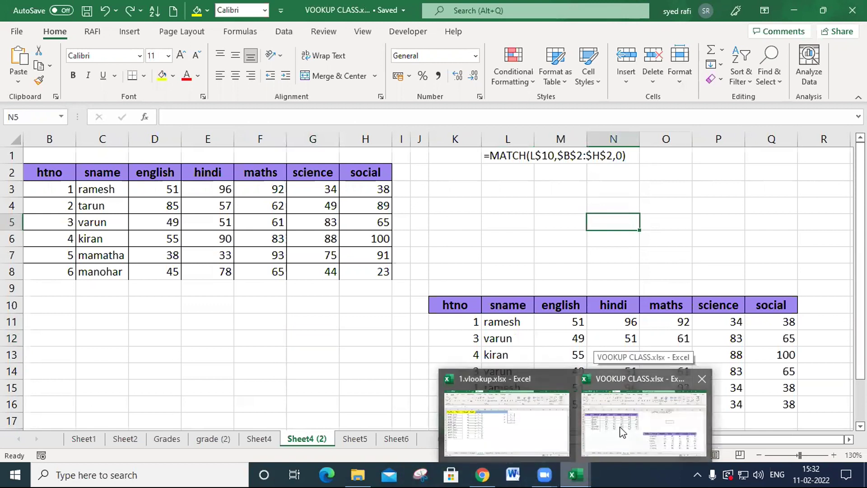
left_click(310, 333)
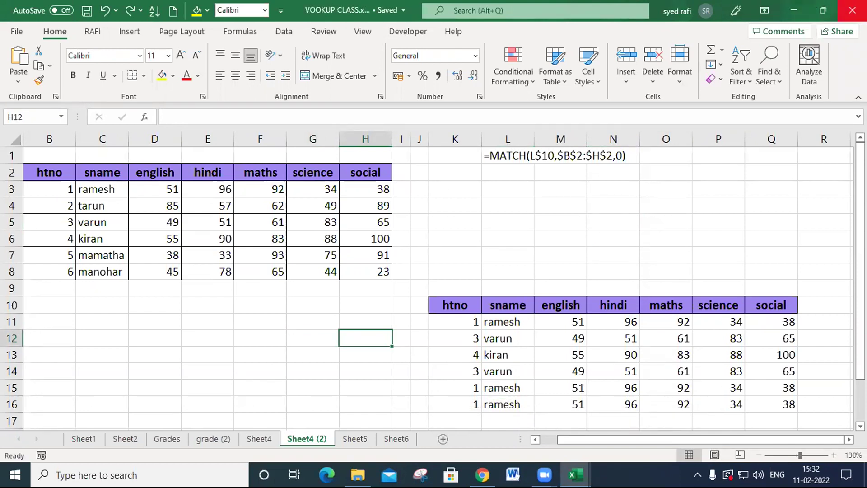
- Close the VOOKUP CLASS.xlsx and 1.vlookup.xlsx workbooks, and switch to Zoom
left_click(852, 10)
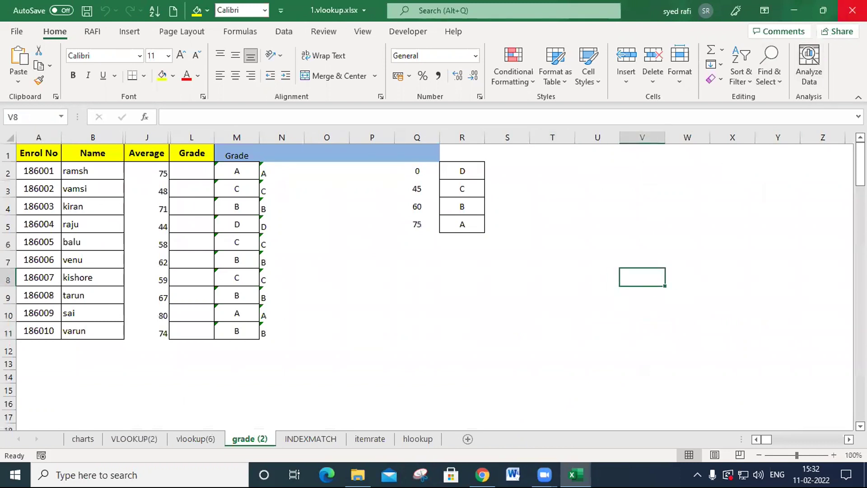
left_click(853, 10)
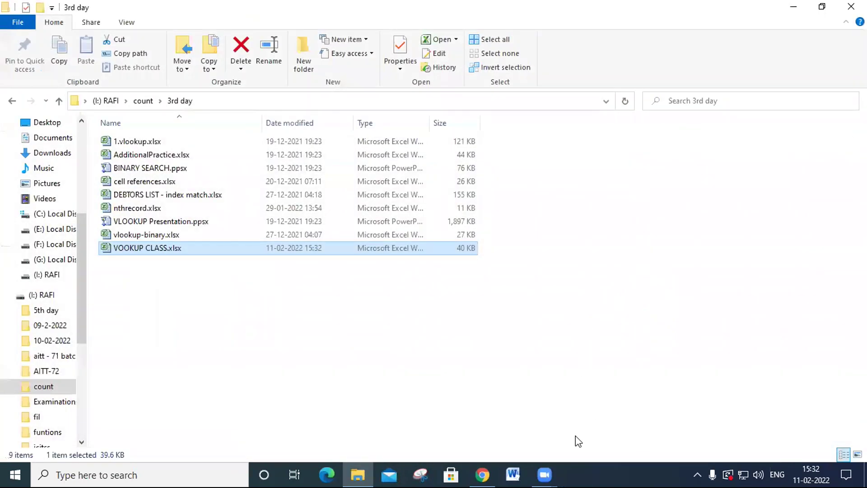
left_click(553, 470)
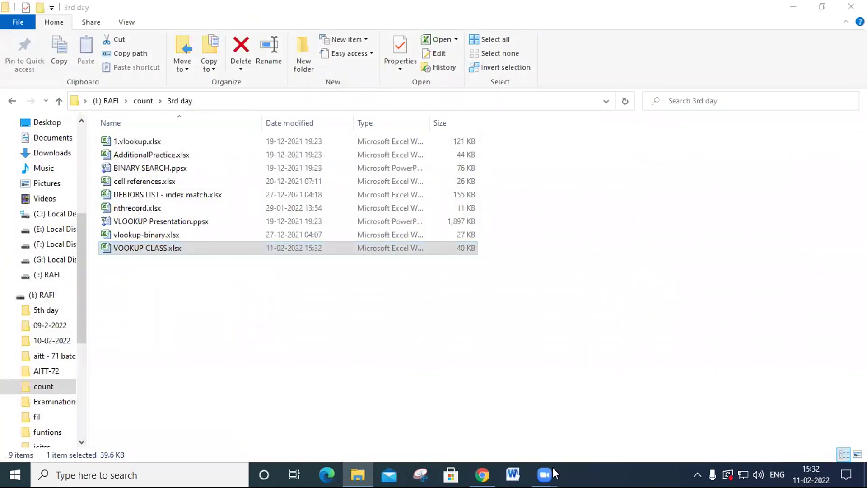